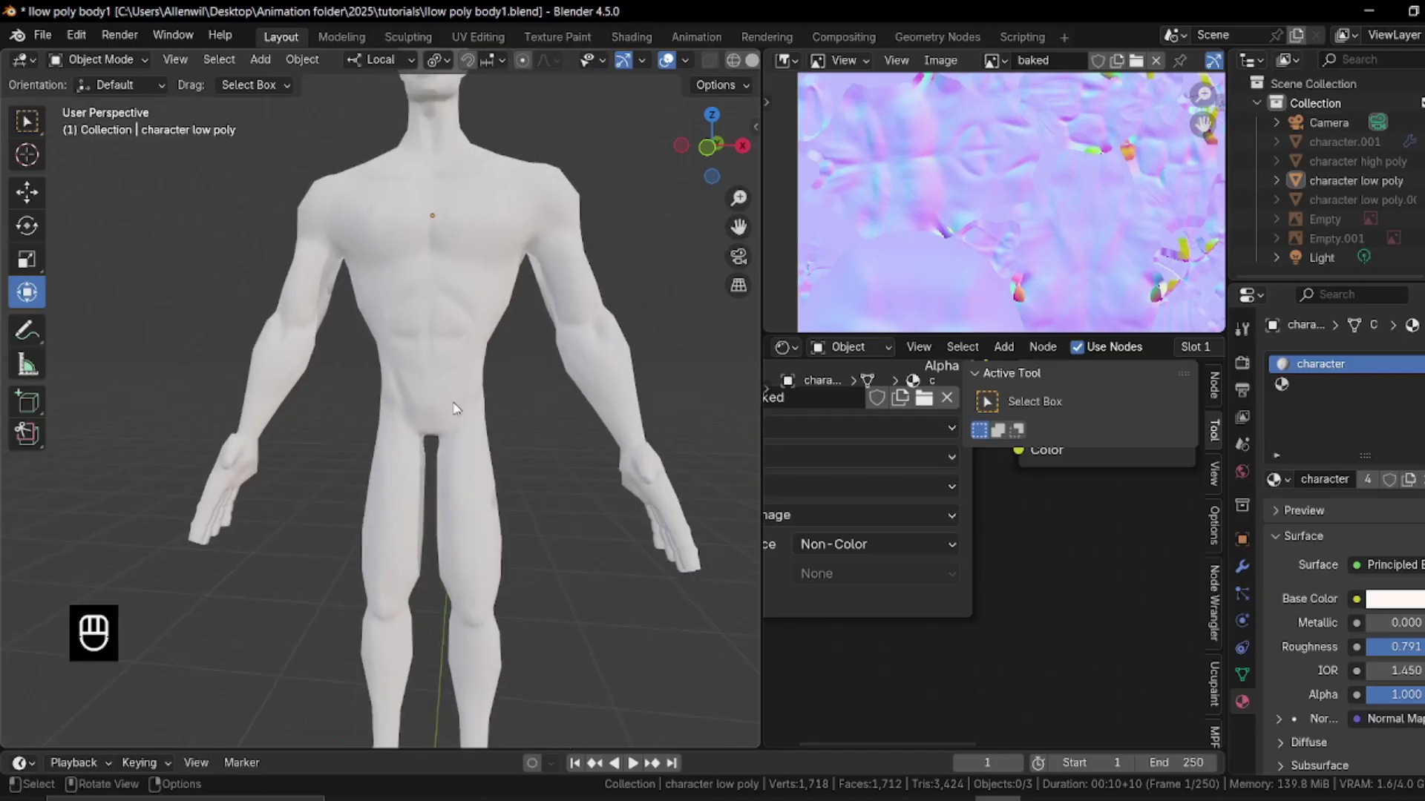
Examine the low-poly character's head, torso and arms from several angles
scroll(497, 363, up, 4)
shift+middle_drag(496, 363, 550, 401)
scroll(416, 393, down, 5)
scroll(546, 412, up, 4)
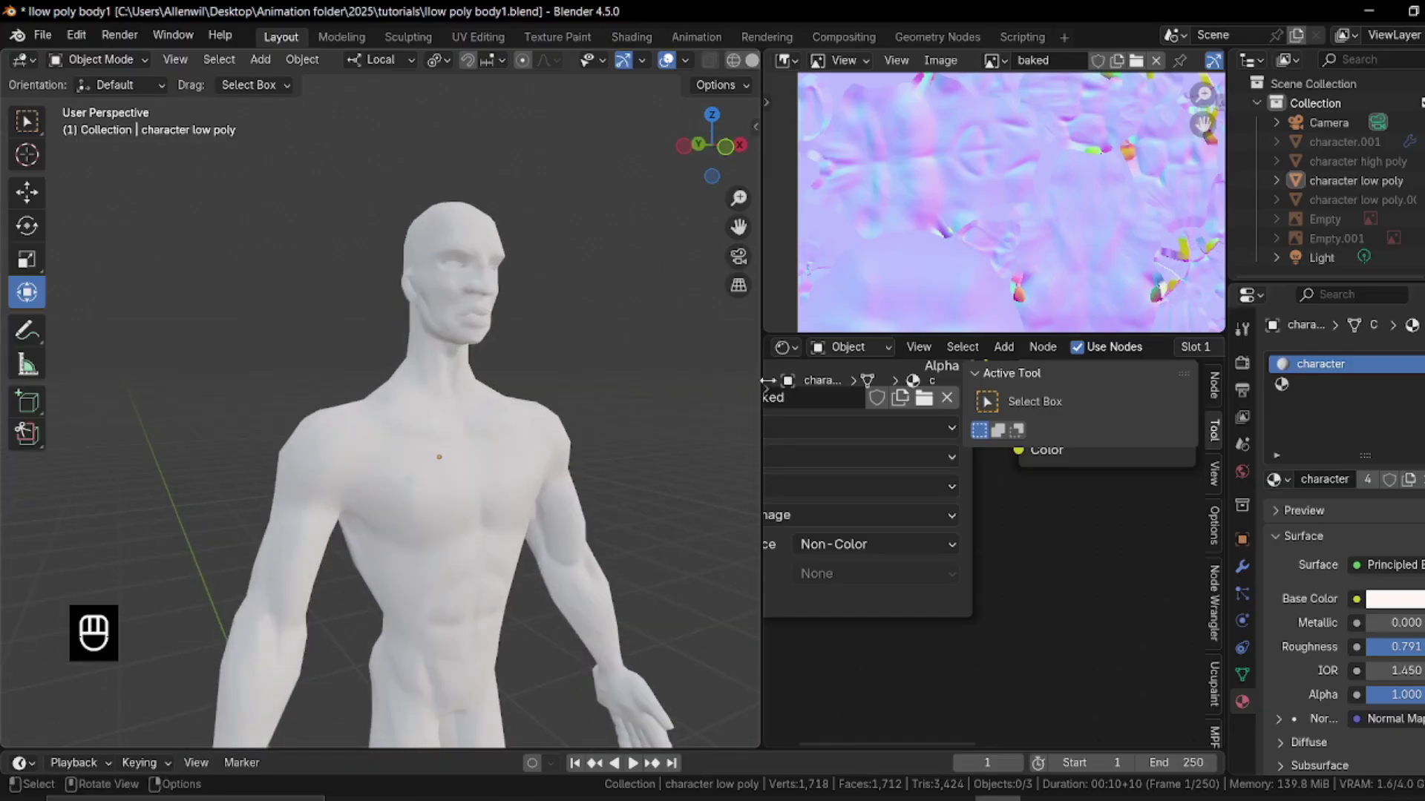
scroll(843, 400, down, 2)
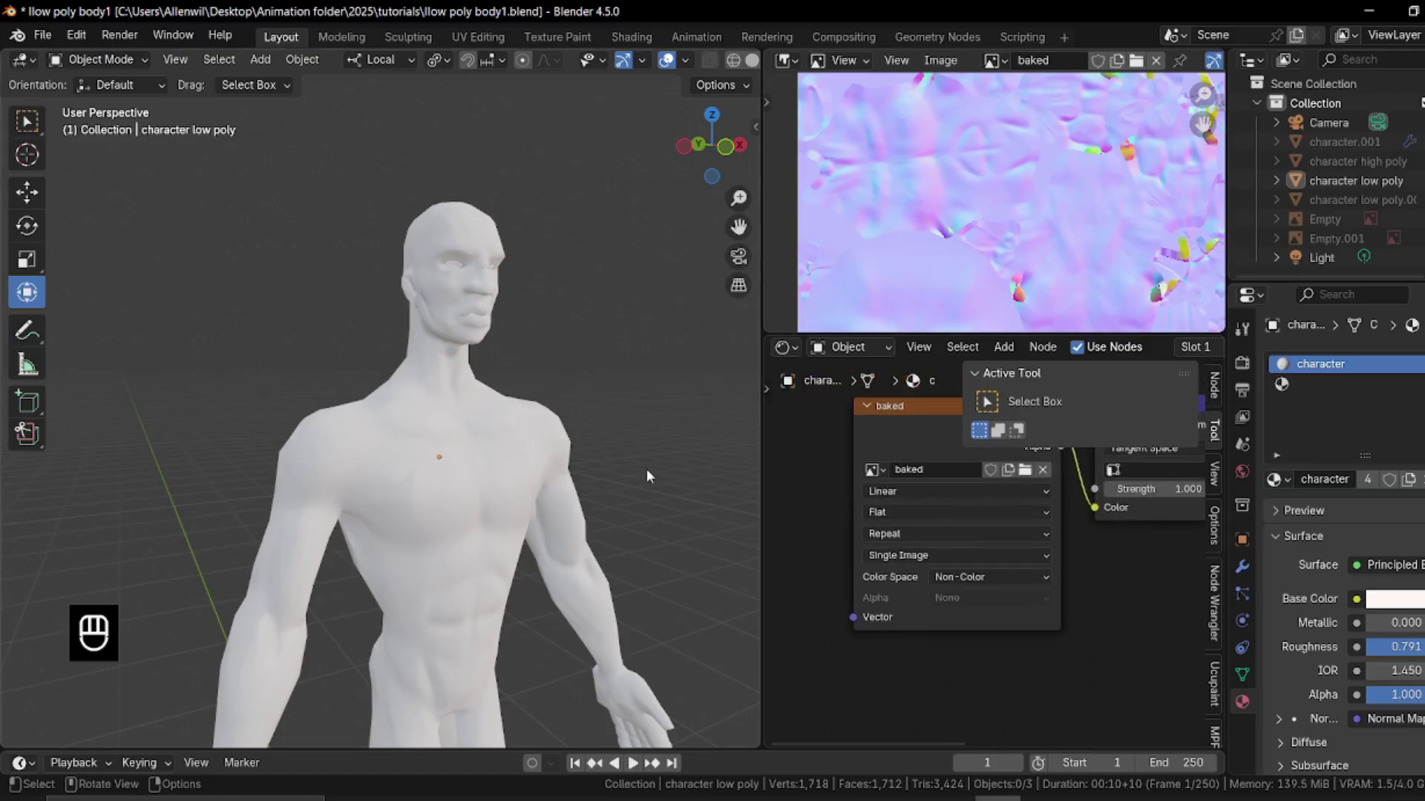
scroll(553, 417, down, 2)
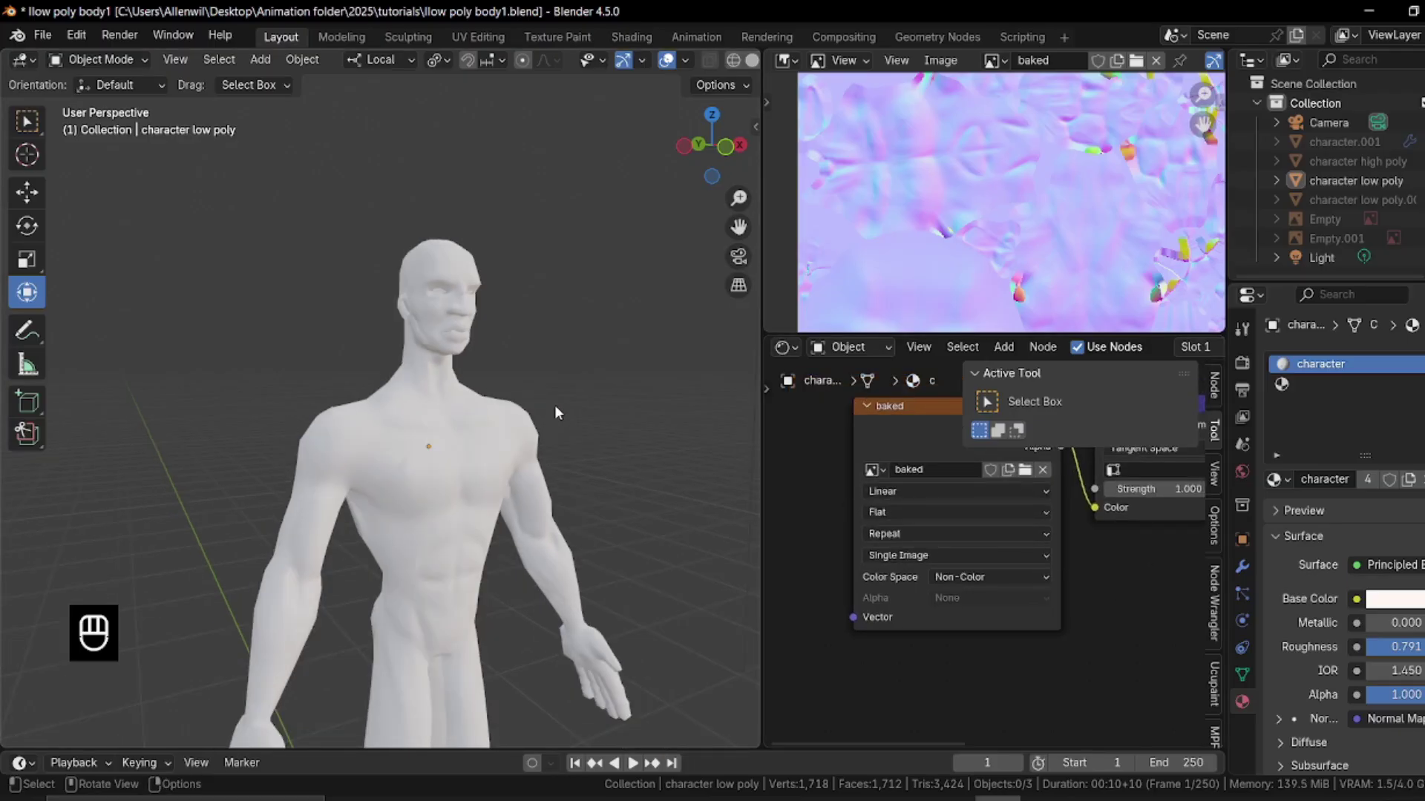
scroll(615, 420, up, 2)
mouse_move(467, 455)
middle_down()
mouse_move(296, 423)
mouse_move(486, 465)
middle_up()
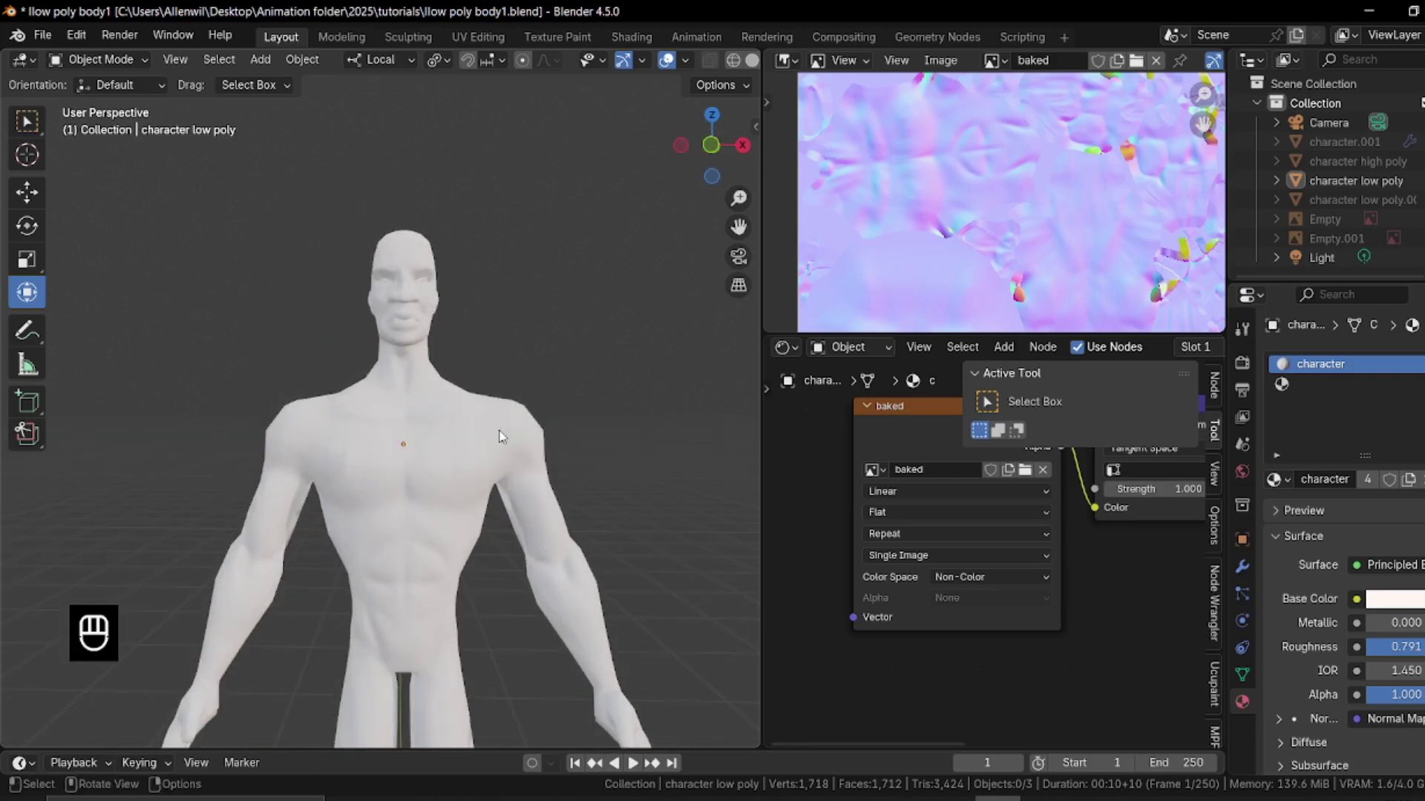
scroll(503, 436, up, 2)
middle_drag(504, 436, 564, 533)
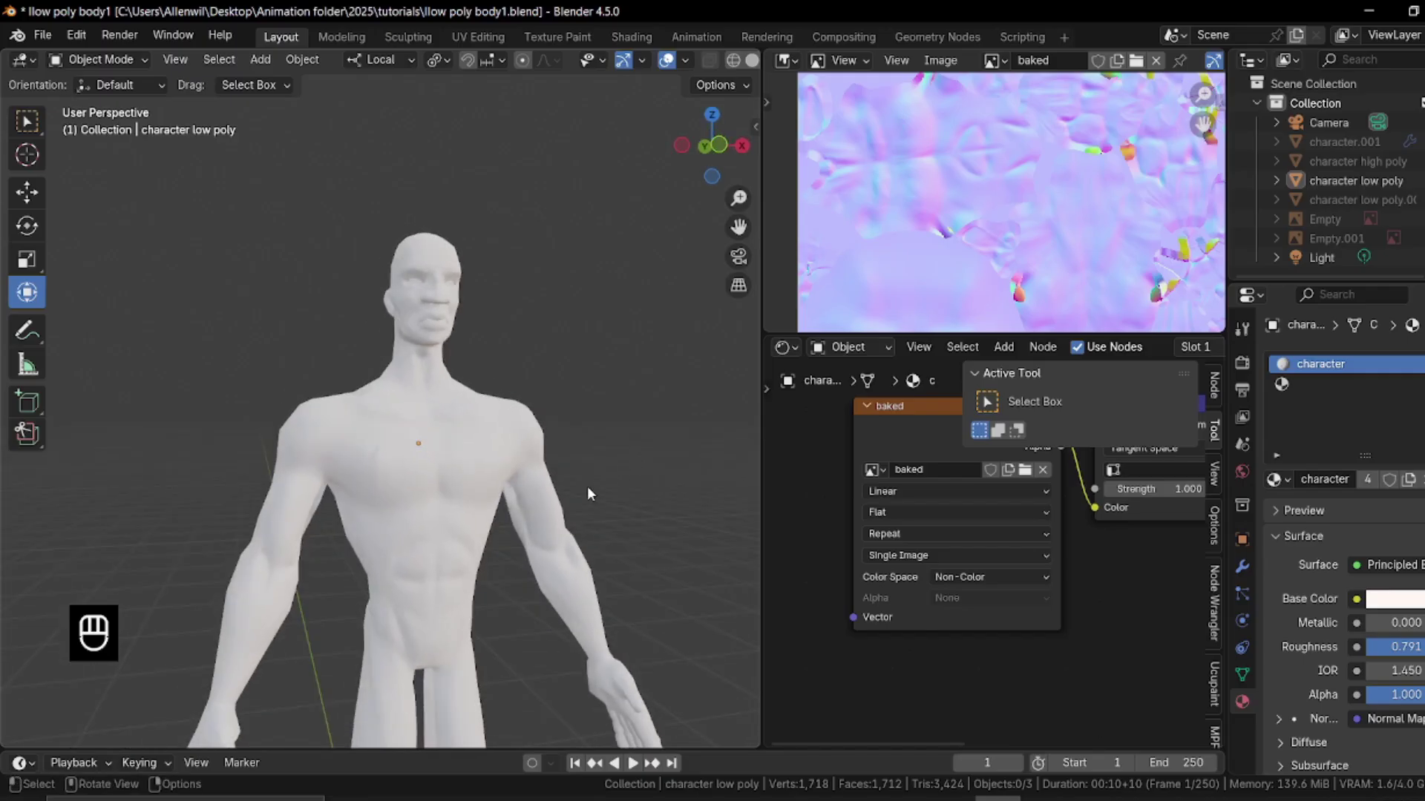
middle_drag(580, 483, 384, 513)
scroll(455, 527, up, 4)
scroll(506, 474, down, 4)
scroll(460, 483, up, 3)
scroll(433, 495, up, 1)
scroll(517, 506, up, 1)
scroll(517, 508, up, 1)
shift+middle_drag(483, 484, 599, 445)
scroll(409, 456, down, 3)
scroll(564, 419, up, 2)
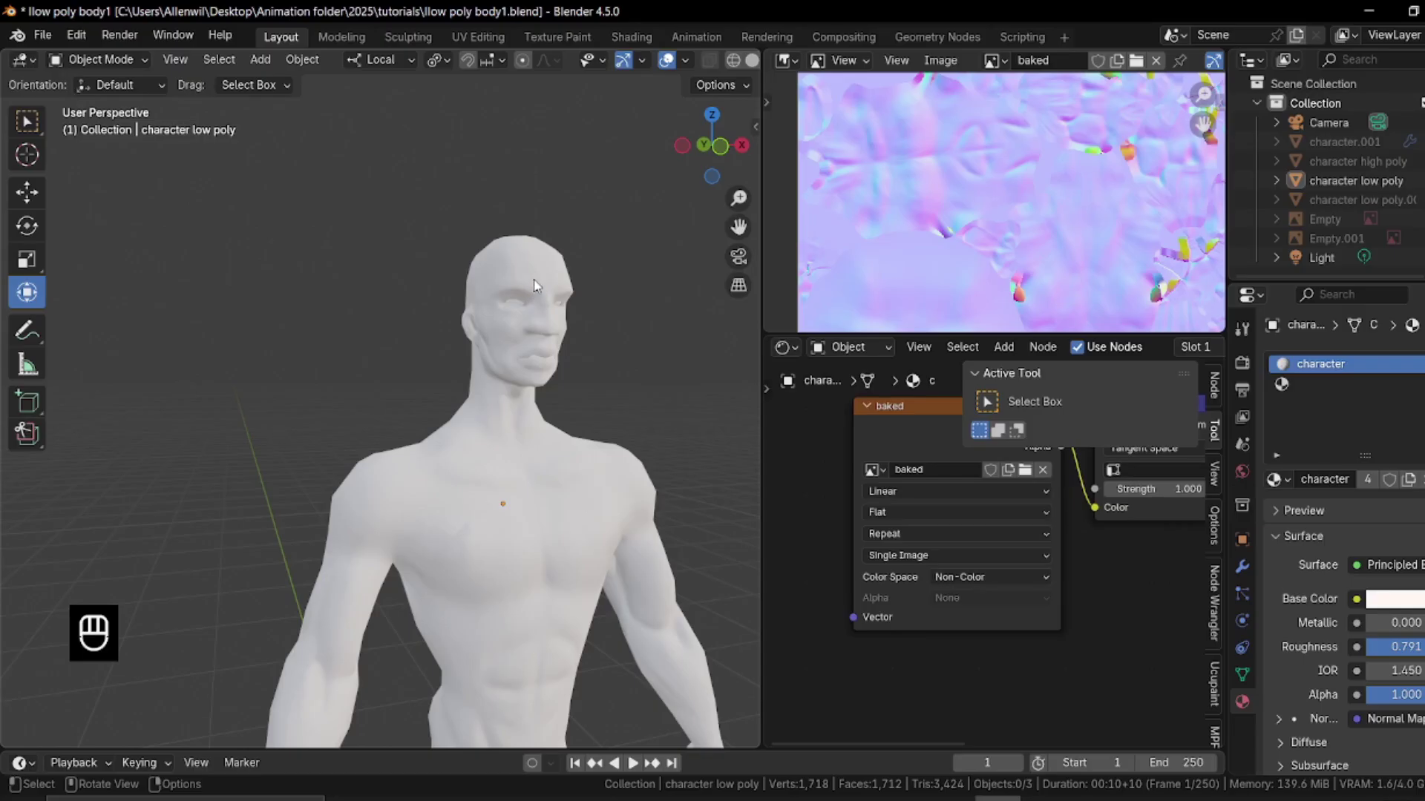
scroll(549, 298, down, 3)
middle_drag(549, 298, 479, 462)
Select the low-poly character and hide the shader editor's sidebar to show its material nodes
click(381, 509)
scroll(382, 509, down, 2)
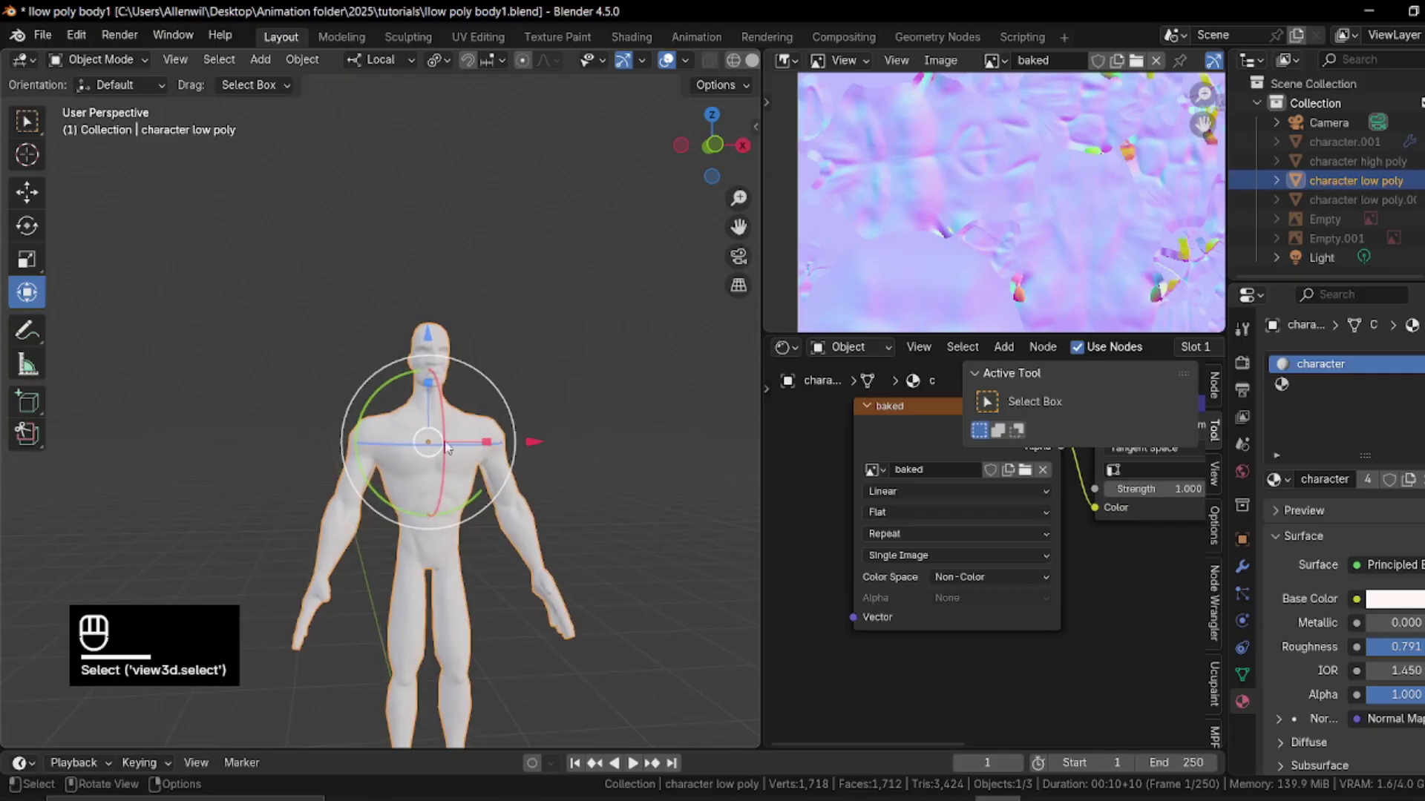
scroll(995, 487, down, 3)
middle_drag(995, 487, 1000, 525)
key(n)
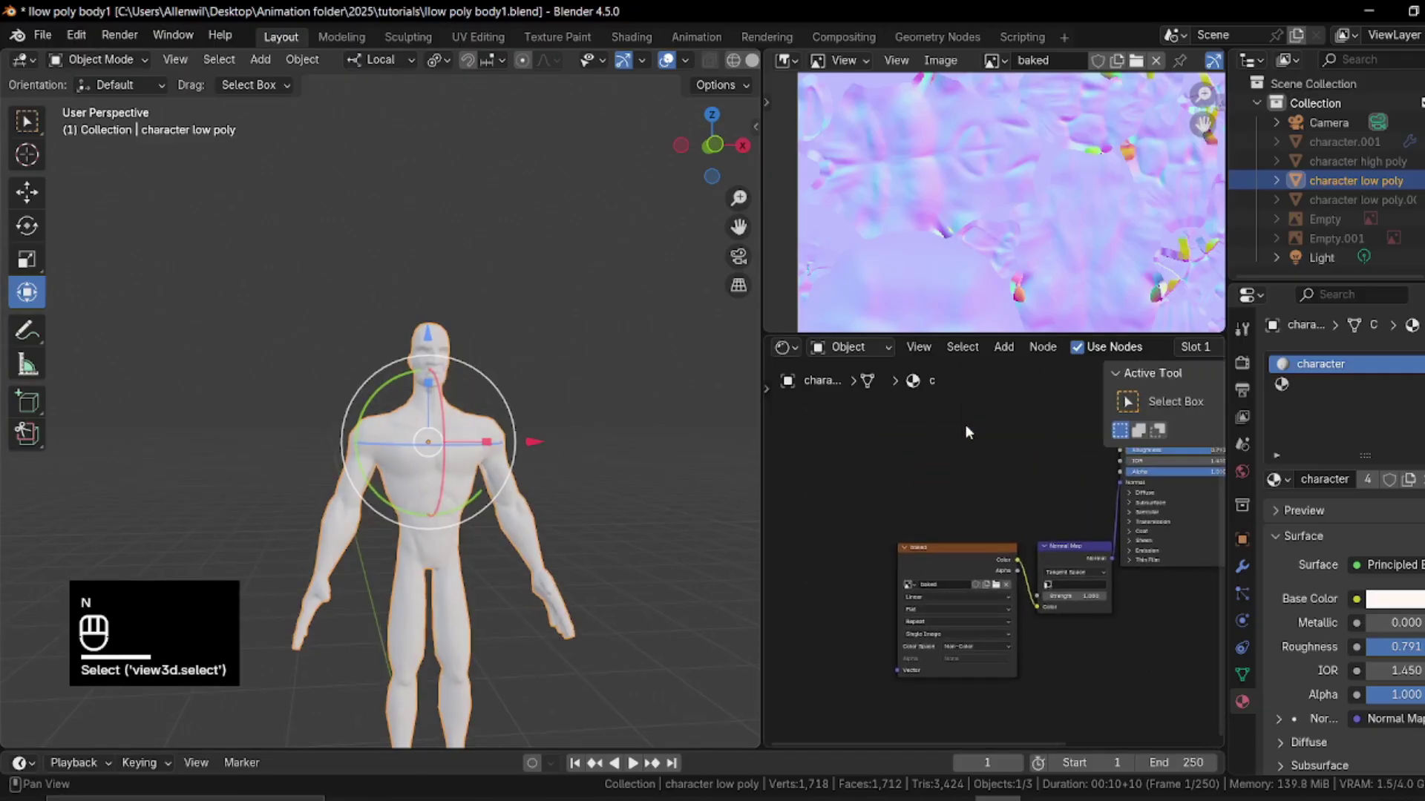
scroll(996, 426, down, 1)
middle_drag(996, 426, 942, 529)
scroll(1001, 245, down, 4)
scroll(1002, 208, up, 2)
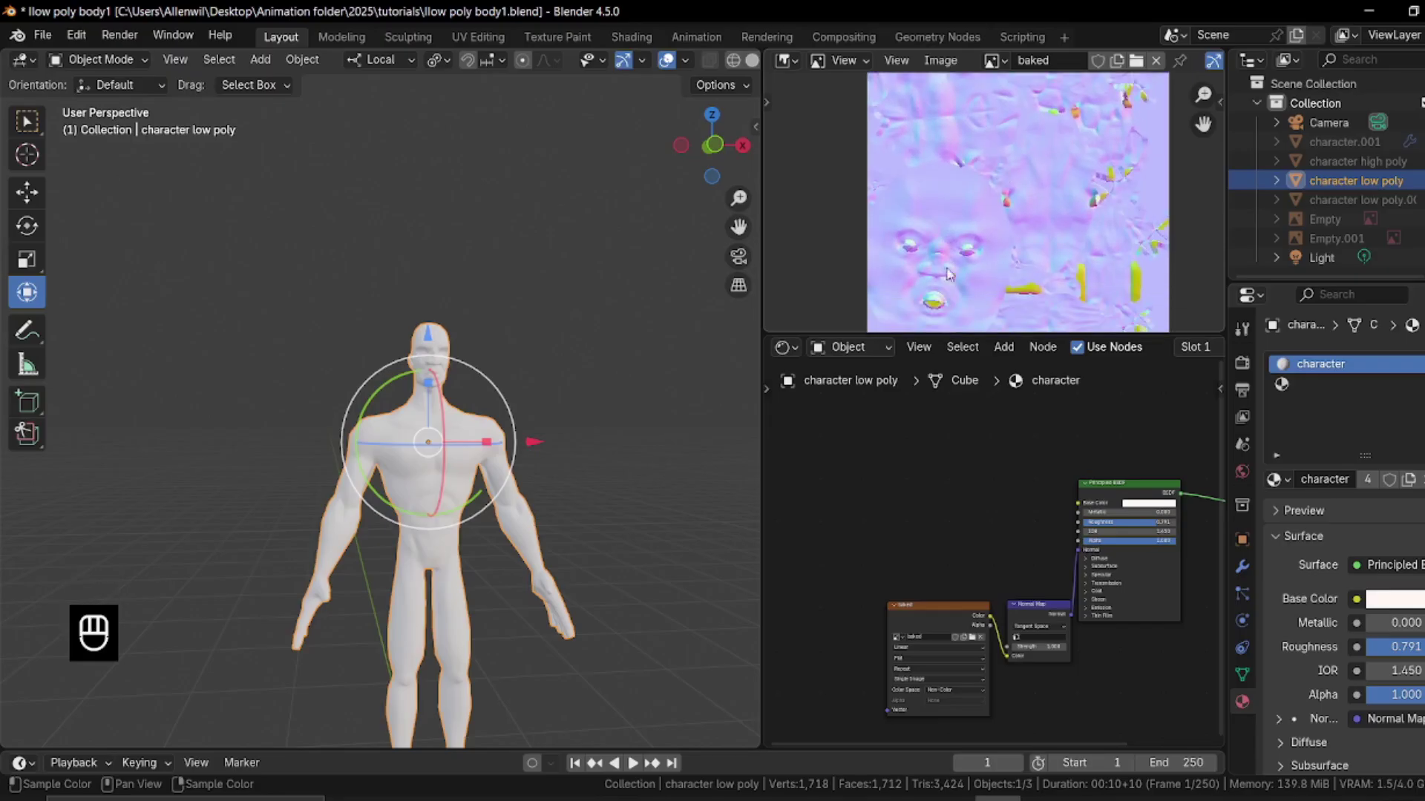
Set the Normal Map node's strength to 0 and inspect the body without the baked detail
scroll(966, 269, up, 4)
scroll(399, 487, up, 3)
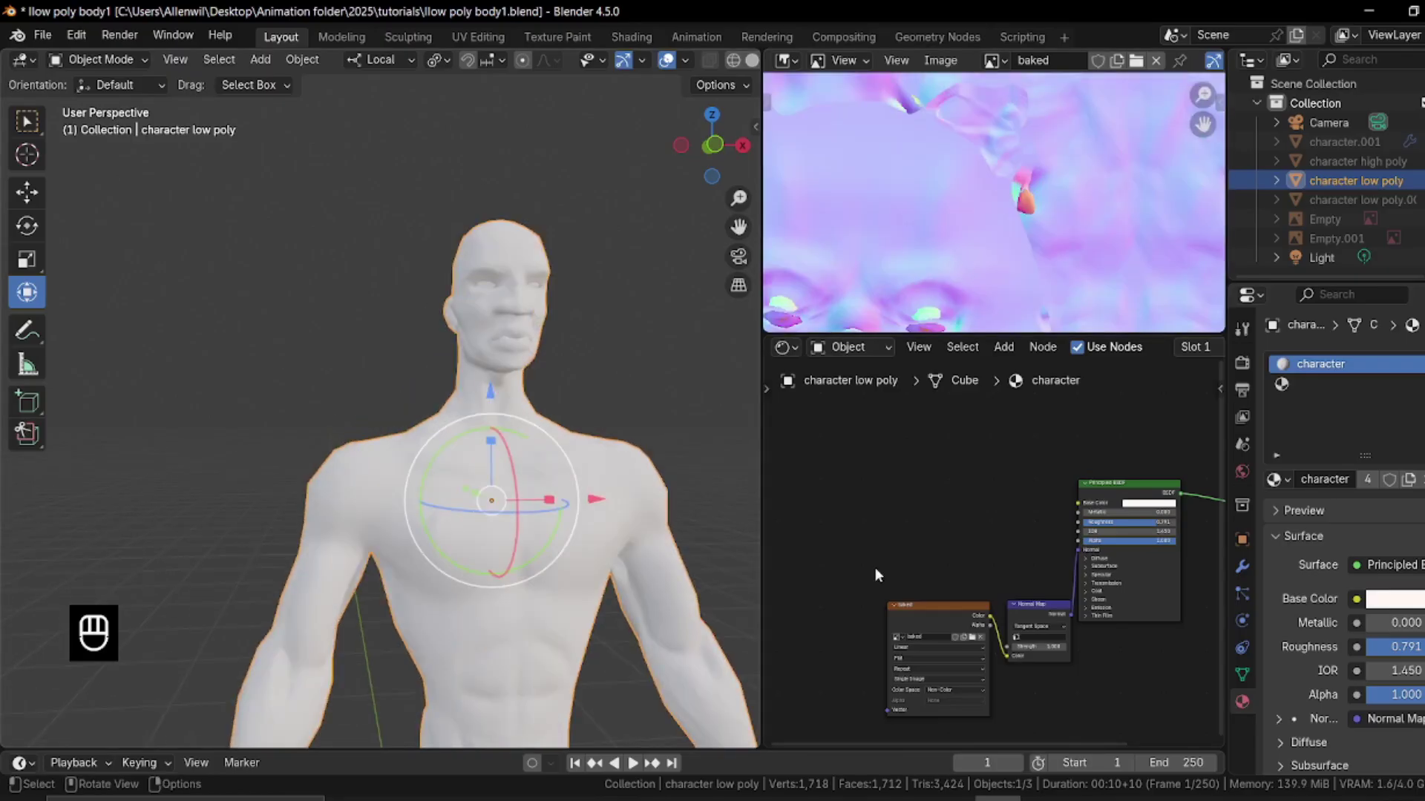
scroll(1147, 603, up, 1)
scroll(1145, 599, up, 2)
drag(1084, 647, 1037, 645)
scroll(745, 558, down, 2)
shift+middle_drag(512, 593, 605, 455)
scroll(359, 309, up, 2)
scroll(286, 314, down, 1)
key(q)
click(537, 484)
key(q)
click(368, 453)
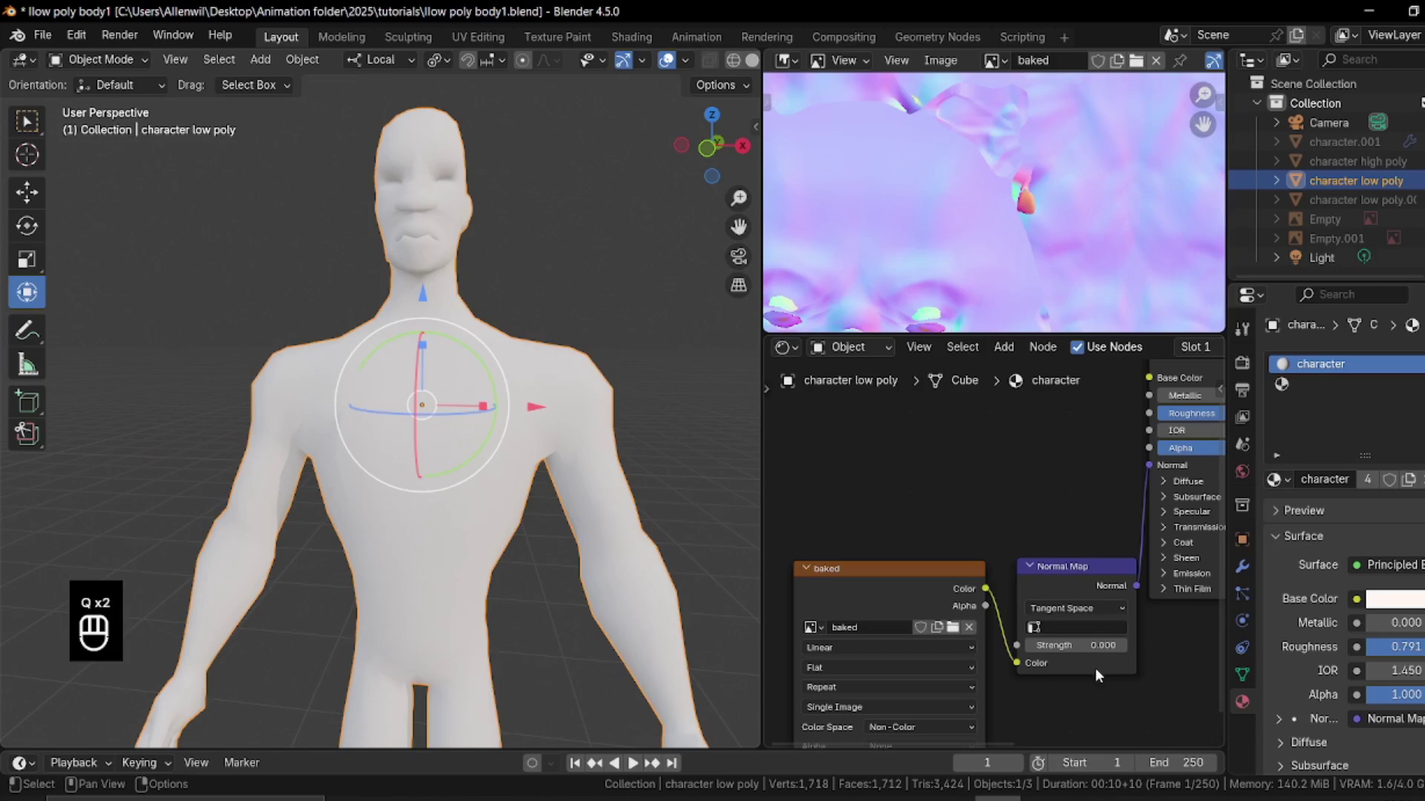
Set the Normal Map node's strength to 1
click(1091, 648)
text(1)
key(Return)
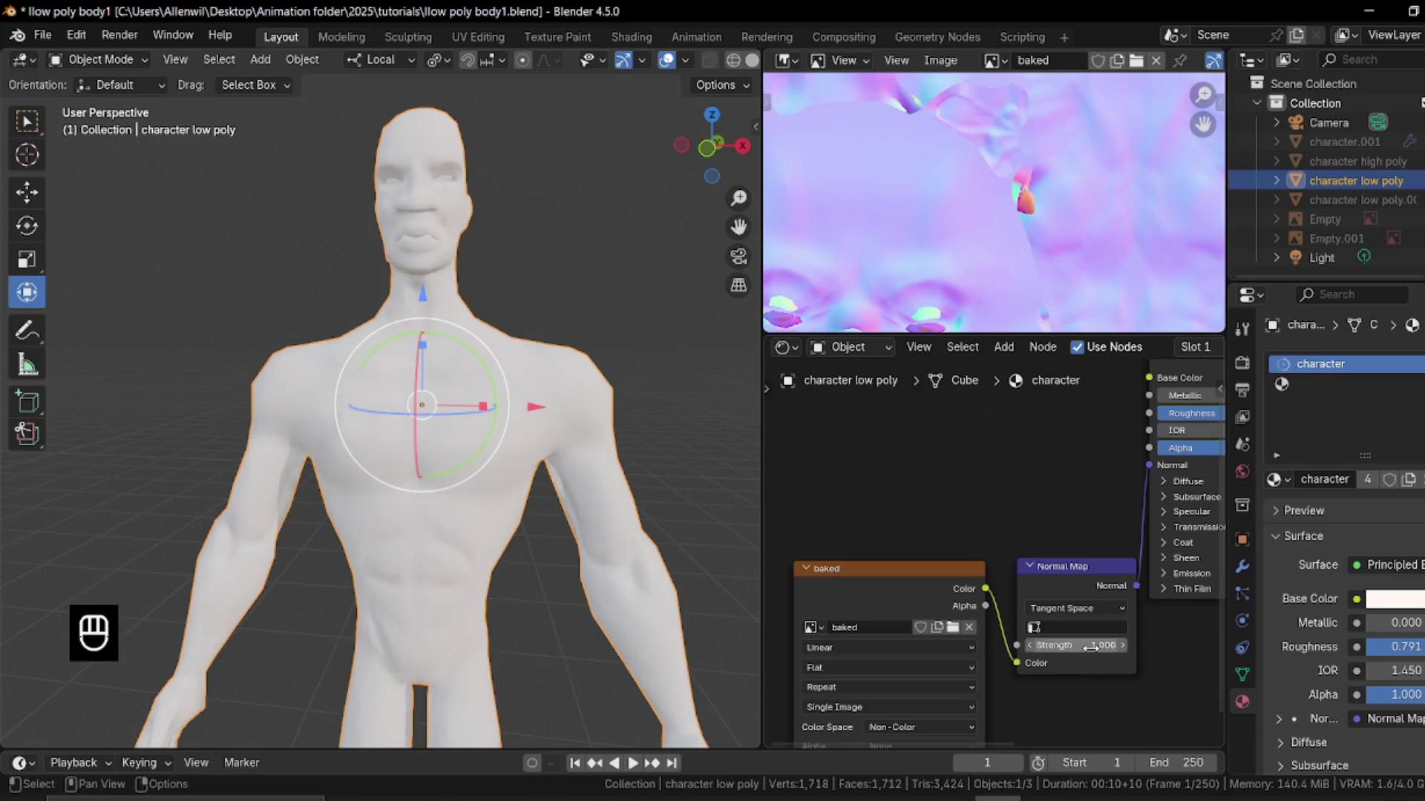
Examine the normal-mapped head, shoulders and torso from several angles alongside the baked normal map image
middle_drag(73, 368, 452, 438)
scroll(475, 384, down, 3)
middle_drag(451, 375, 454, 411)
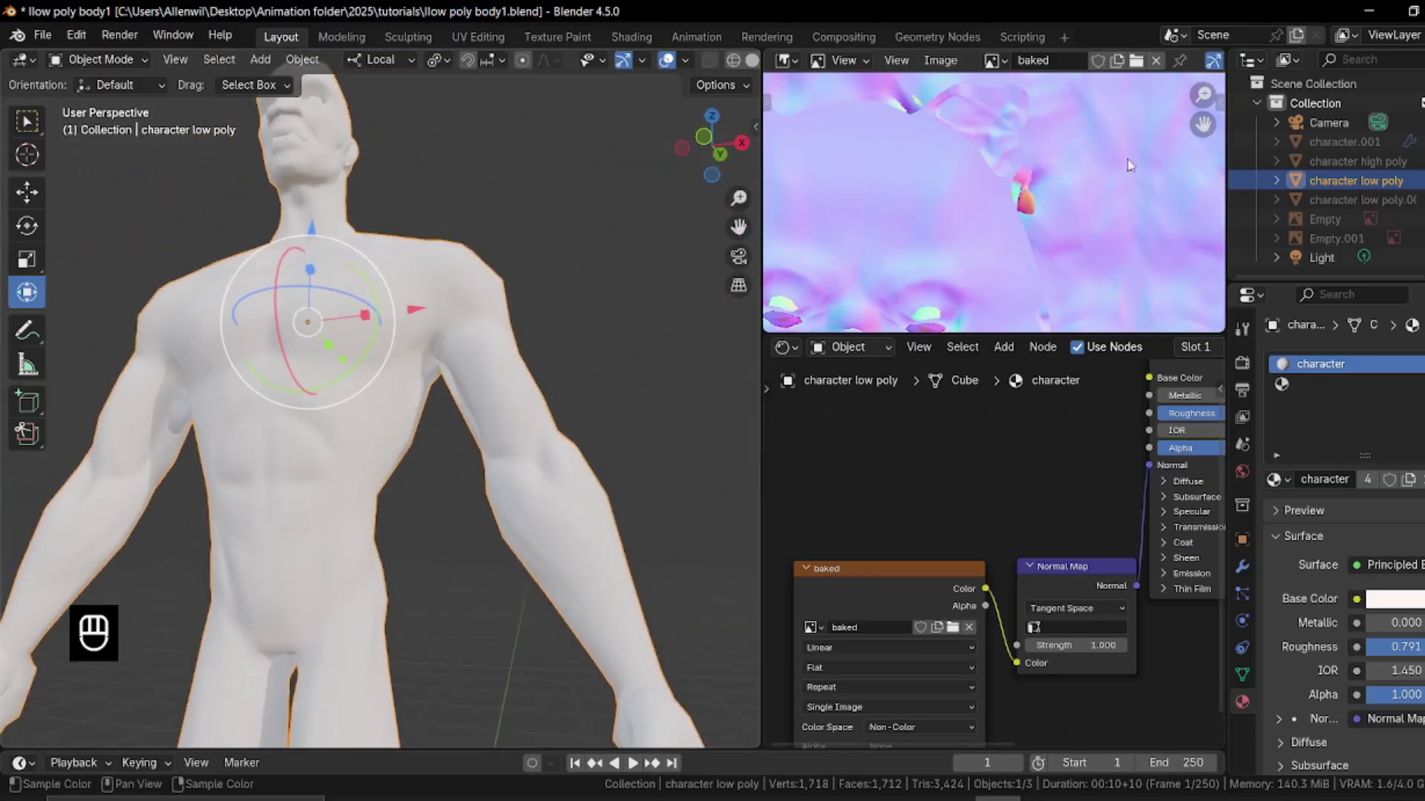
scroll(1086, 207, down, 3)
scroll(460, 293, down, 2)
middle_drag(420, 289, 408, 338)
scroll(408, 342, up, 2)
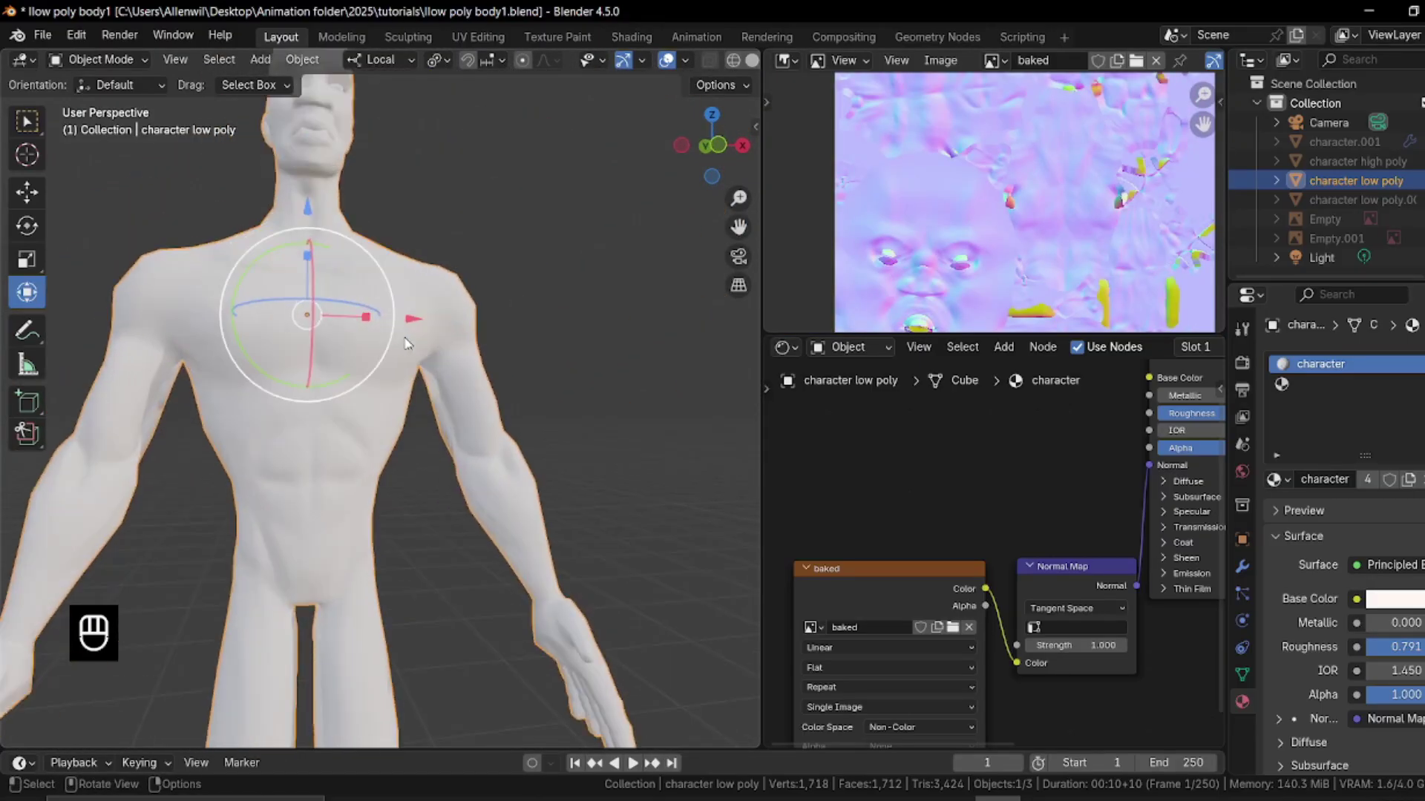
scroll(435, 340, up, 1)
scroll(375, 371, down, 2)
scroll(374, 368, down, 3)
scroll(446, 483, up, 4)
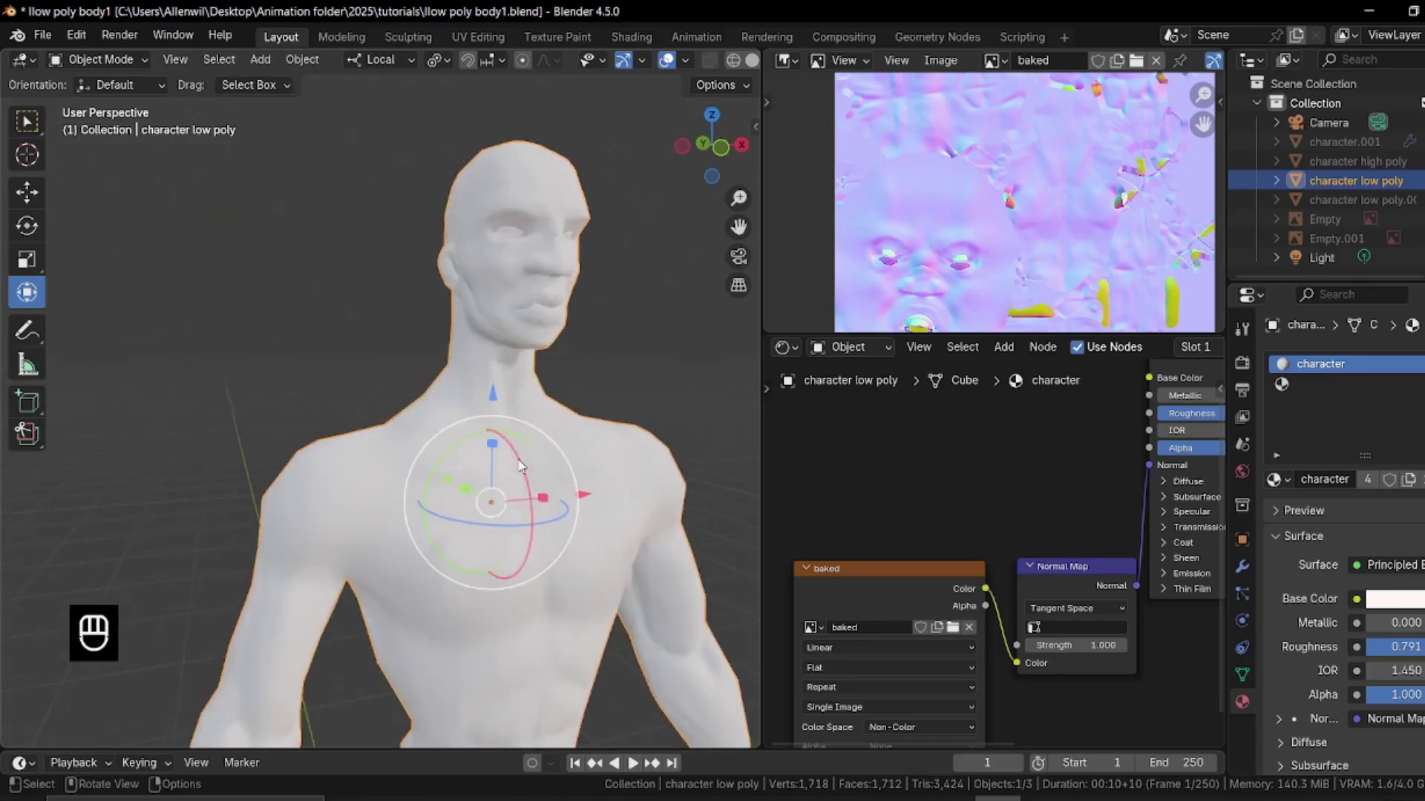
middle_drag(448, 505, 448, 465)
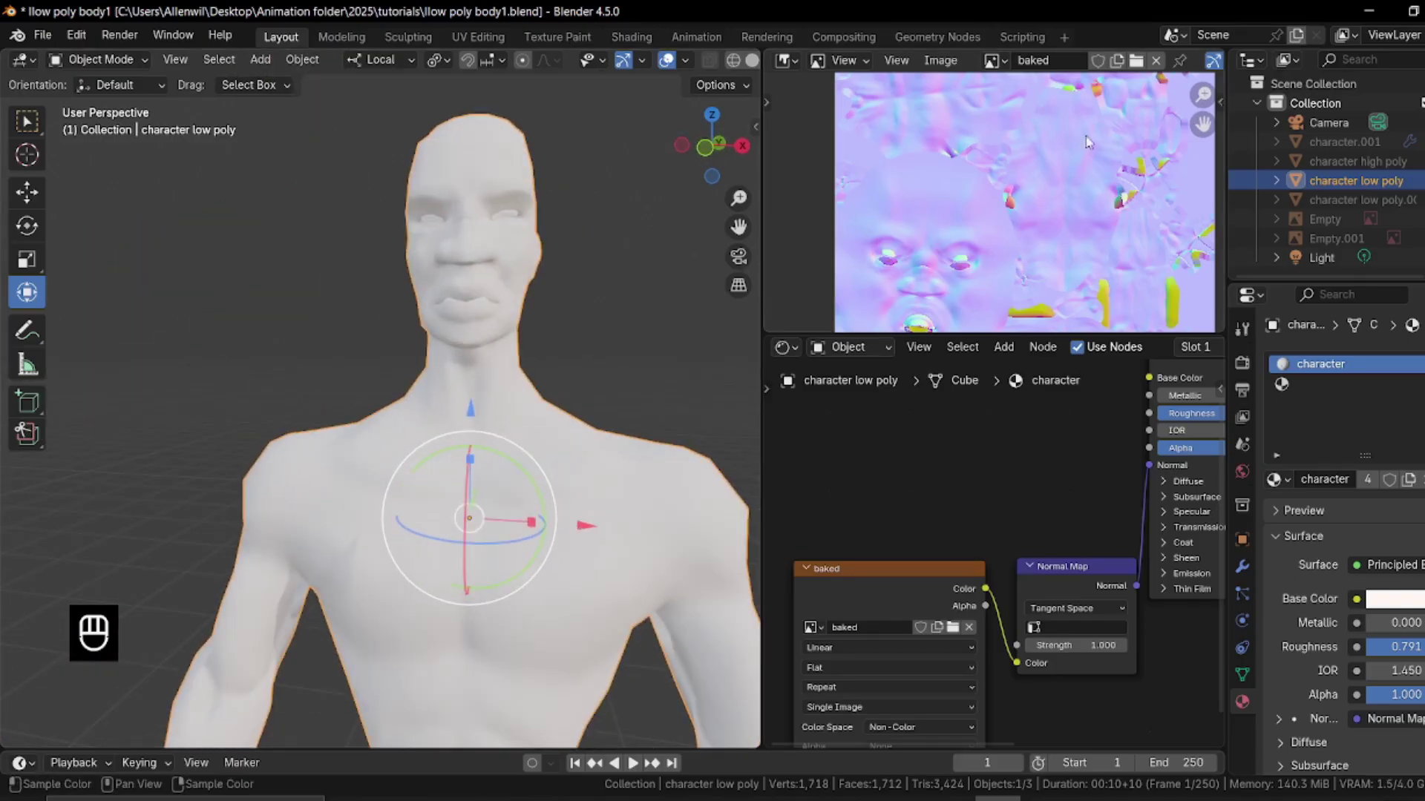
scroll(1088, 141, down, 1)
scroll(624, 397, down, 3)
scroll(604, 416, up, 3)
middle_drag(604, 416, 185, 398)
middle_drag(317, 330, 366, 336)
scroll(438, 358, down, 2)
scroll(365, 337, down, 2)
scroll(364, 336, up, 4)
middle_drag(346, 459, 305, 428)
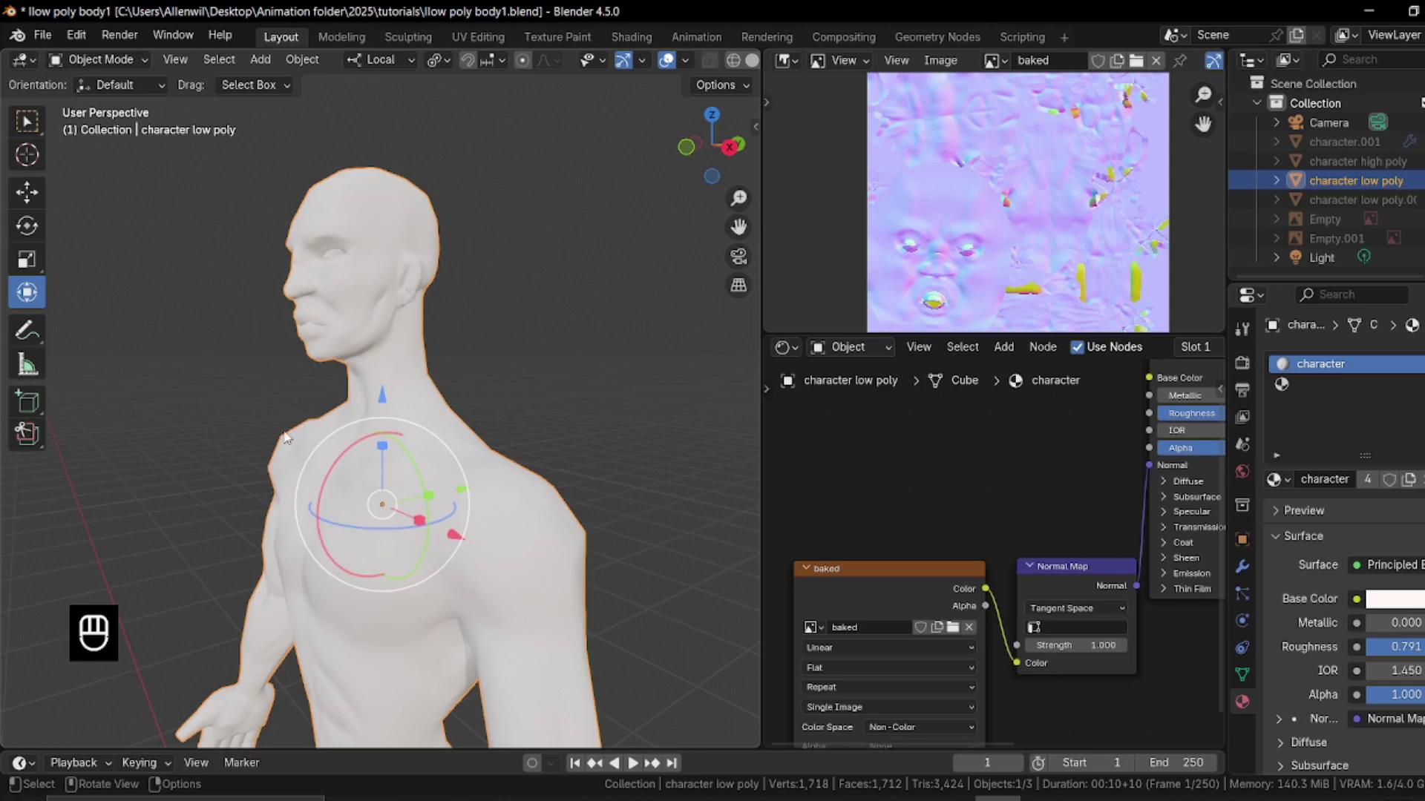
middle_drag(281, 414, 604, 358)
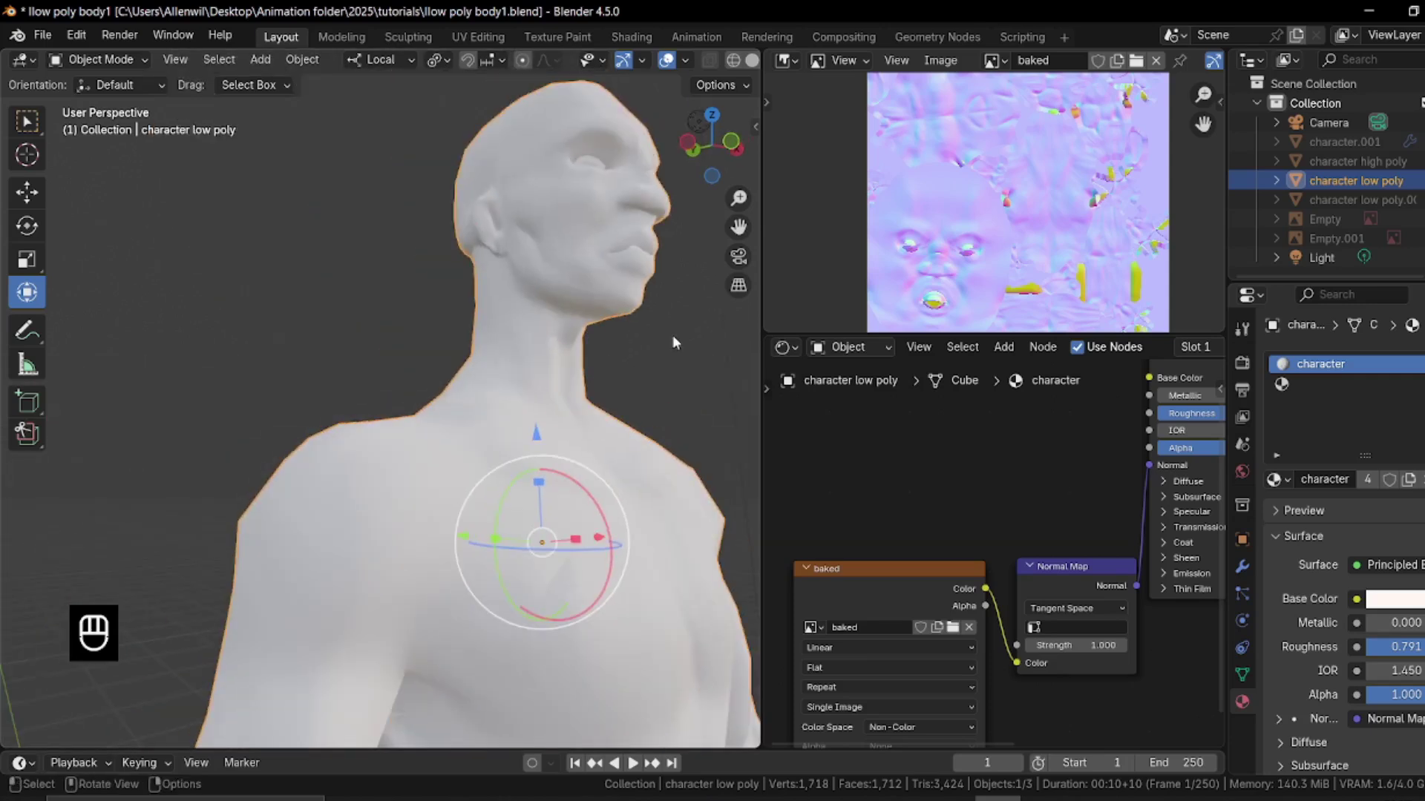
scroll(494, 360, up, 3)
scroll(506, 325, down, 3)
middle_drag(475, 349, 177, 443)
scroll(315, 421, down, 2)
scroll(252, 510, up, 2)
middle_drag(252, 510, 490, 475)
scroll(376, 498, up, 2)
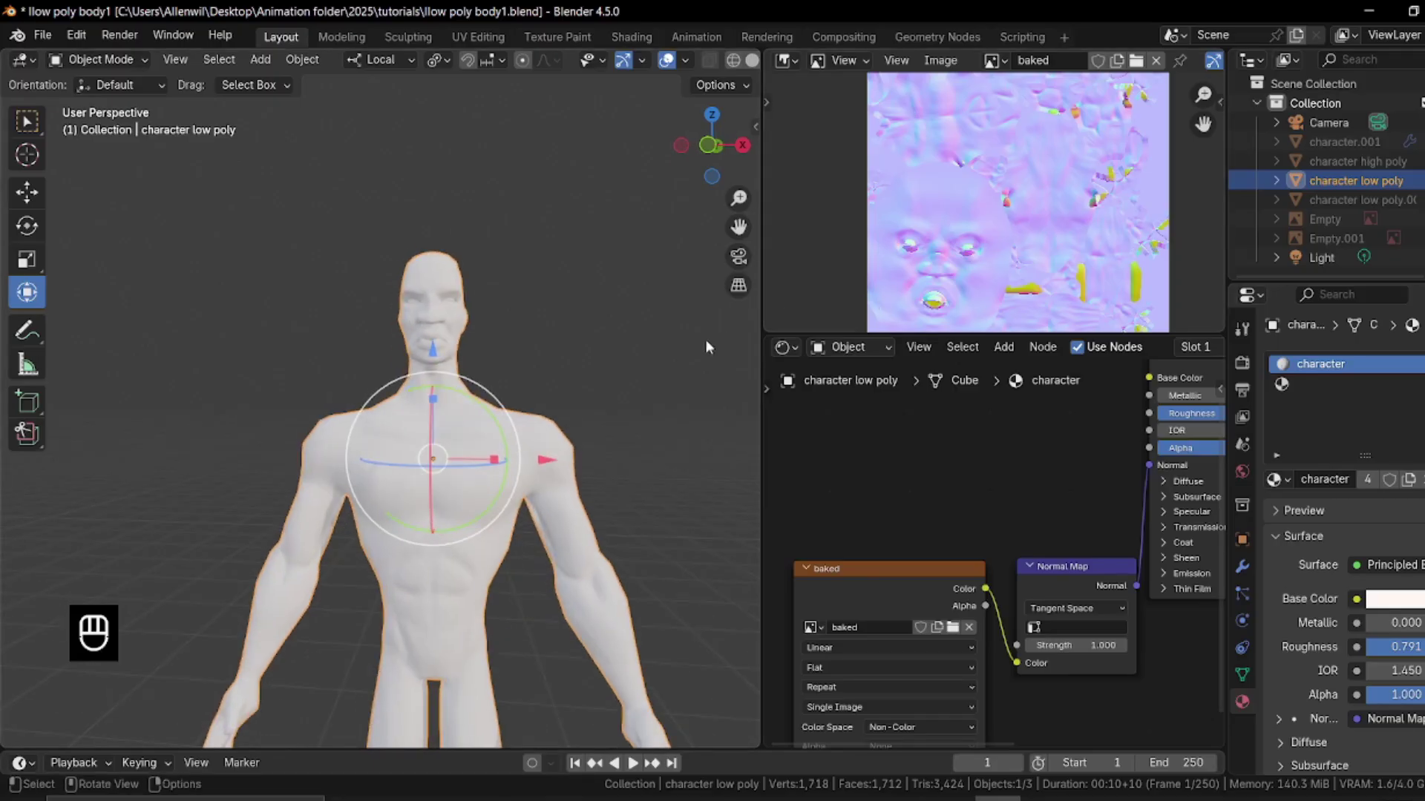
Feed the material's Base Color from a new Image Texture node and place it beside the Principled BSDF
click(1356, 601)
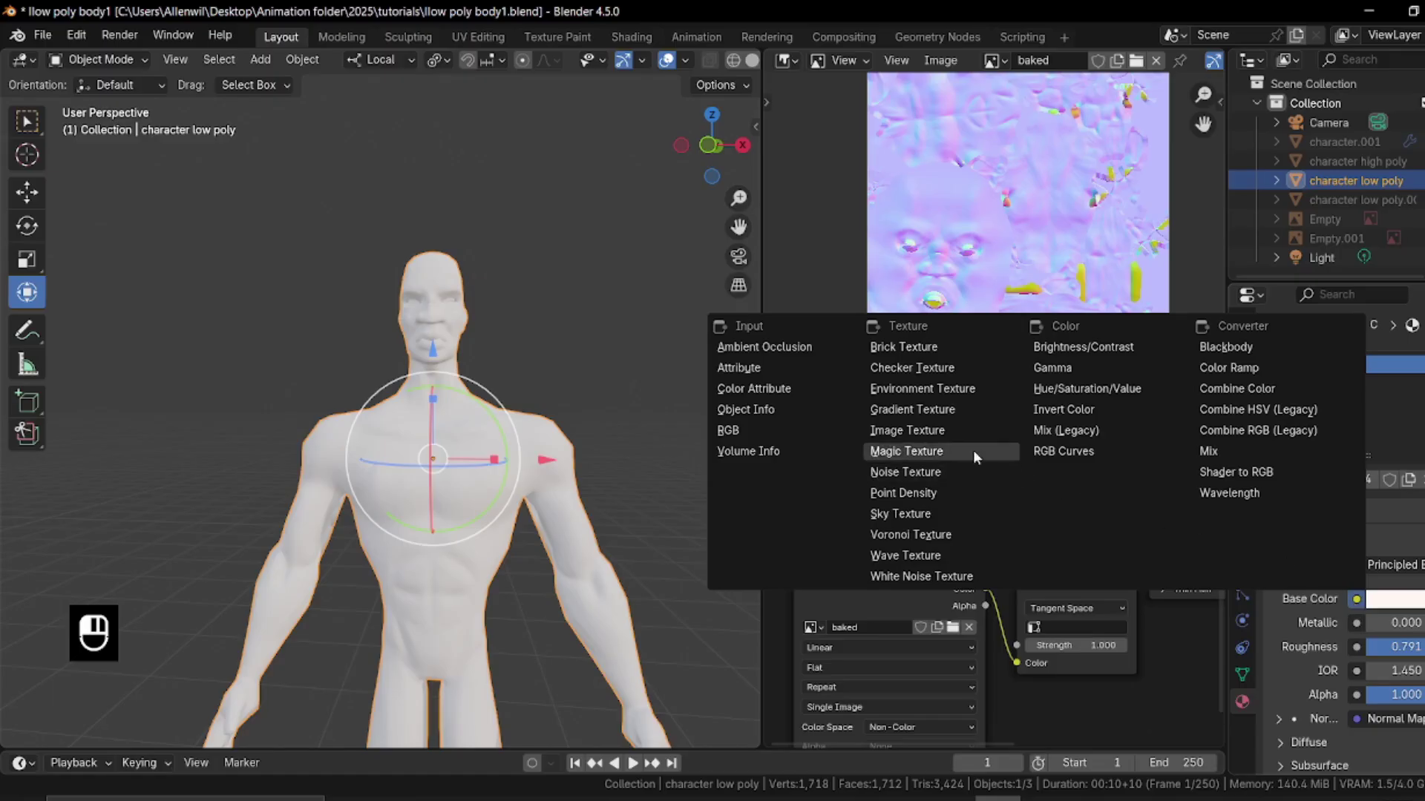
click(936, 432)
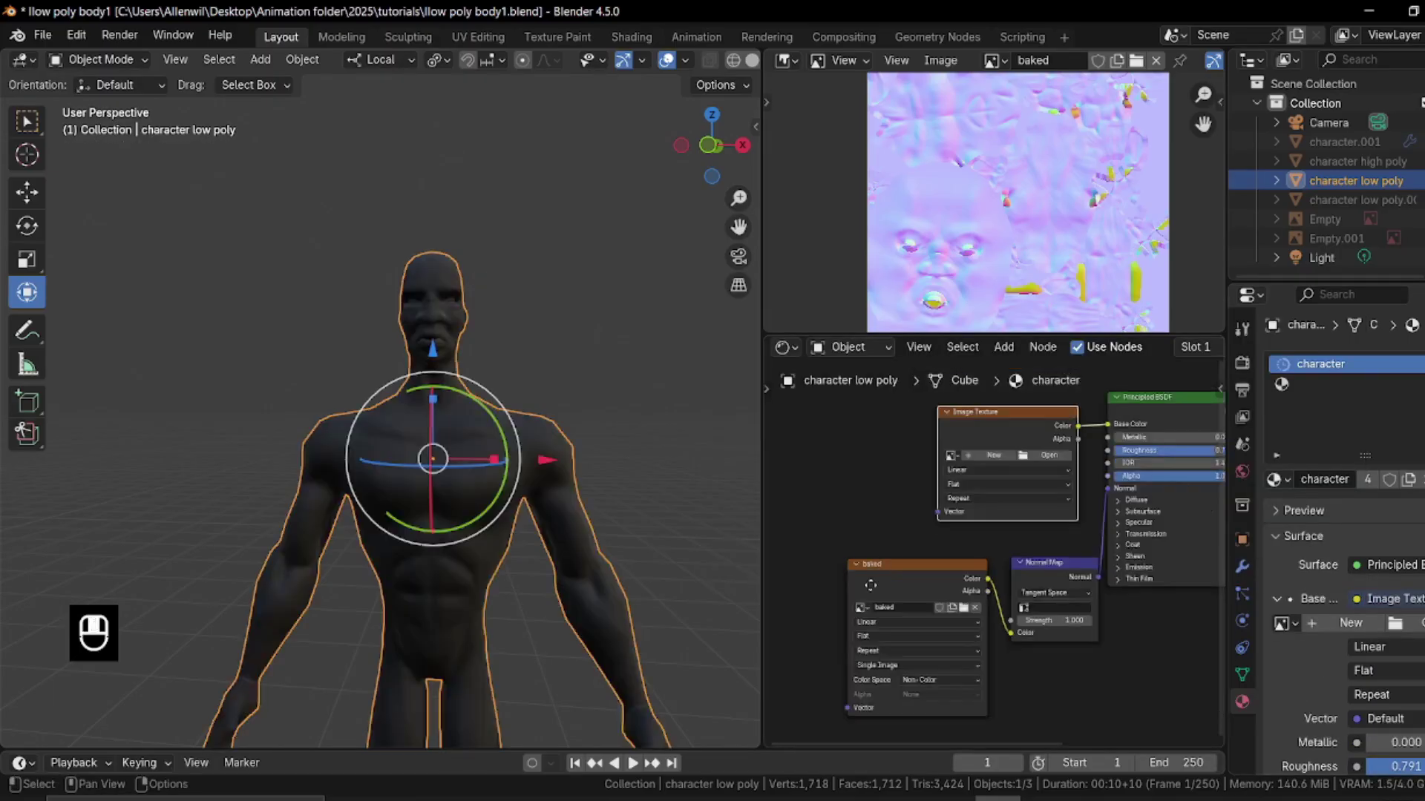
scroll(849, 613, up, 4)
drag(944, 456, 927, 419)
scroll(1039, 586, down, 2)
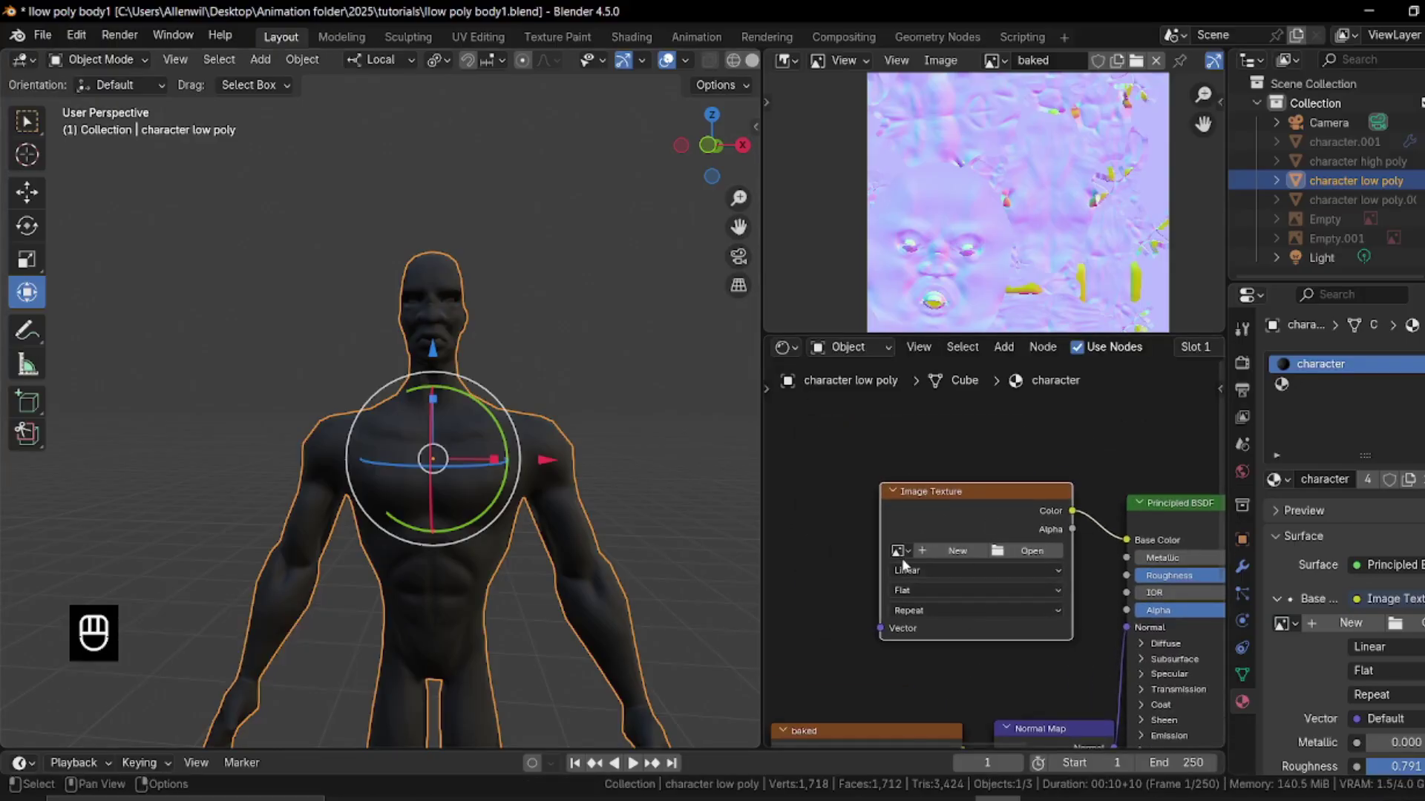
scroll(931, 549, up, 2)
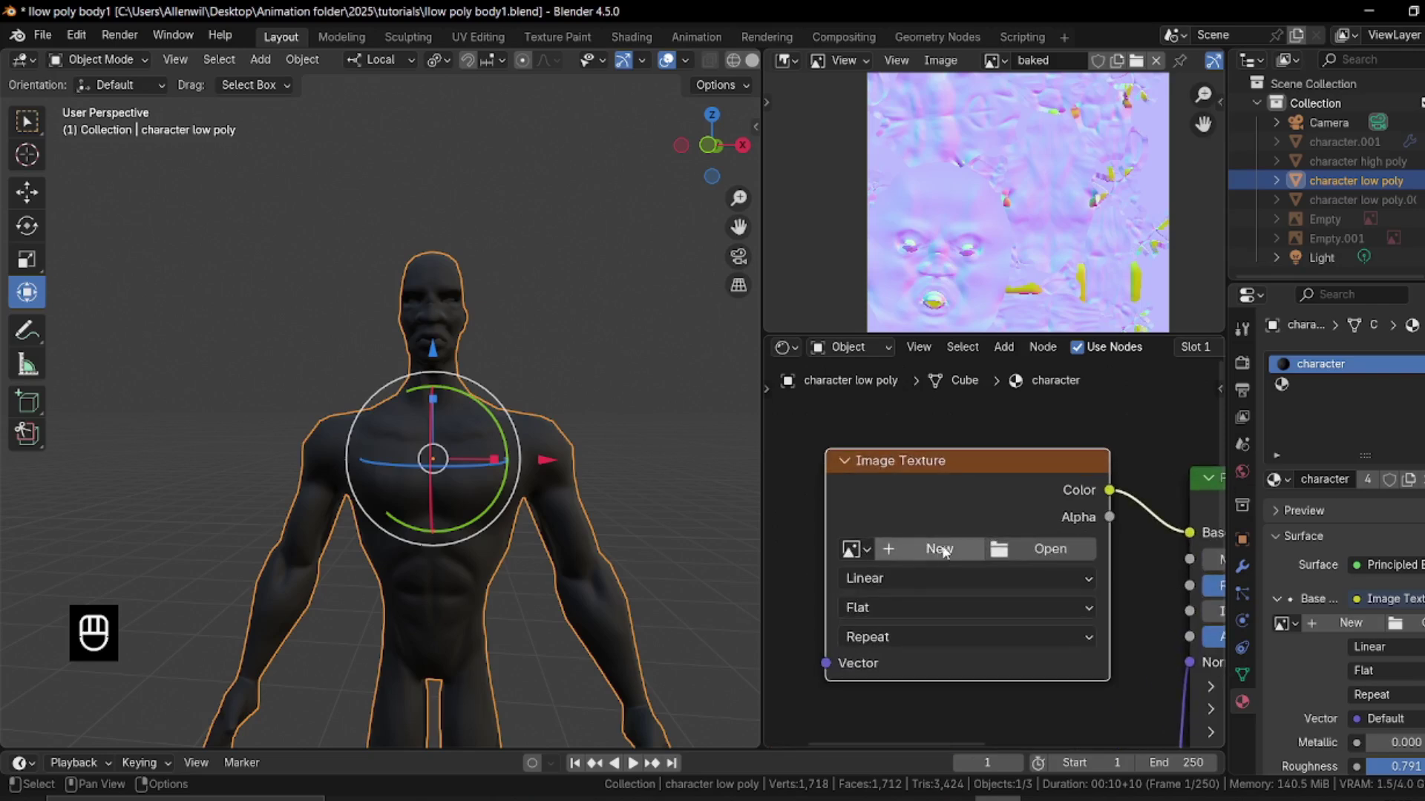
Start a new image in the Image Texture node and name it "Low poly guy skin"
click(925, 549)
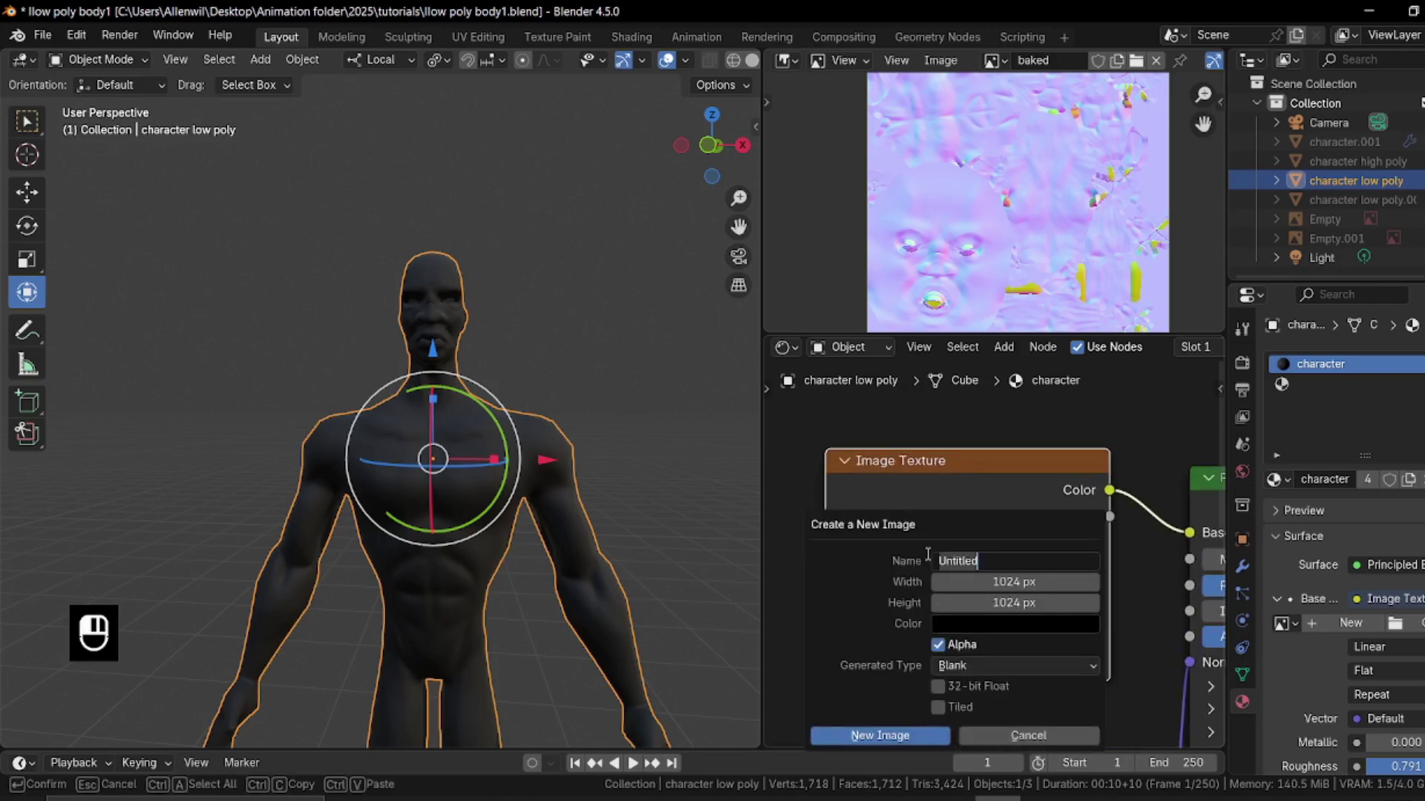
key(shift)
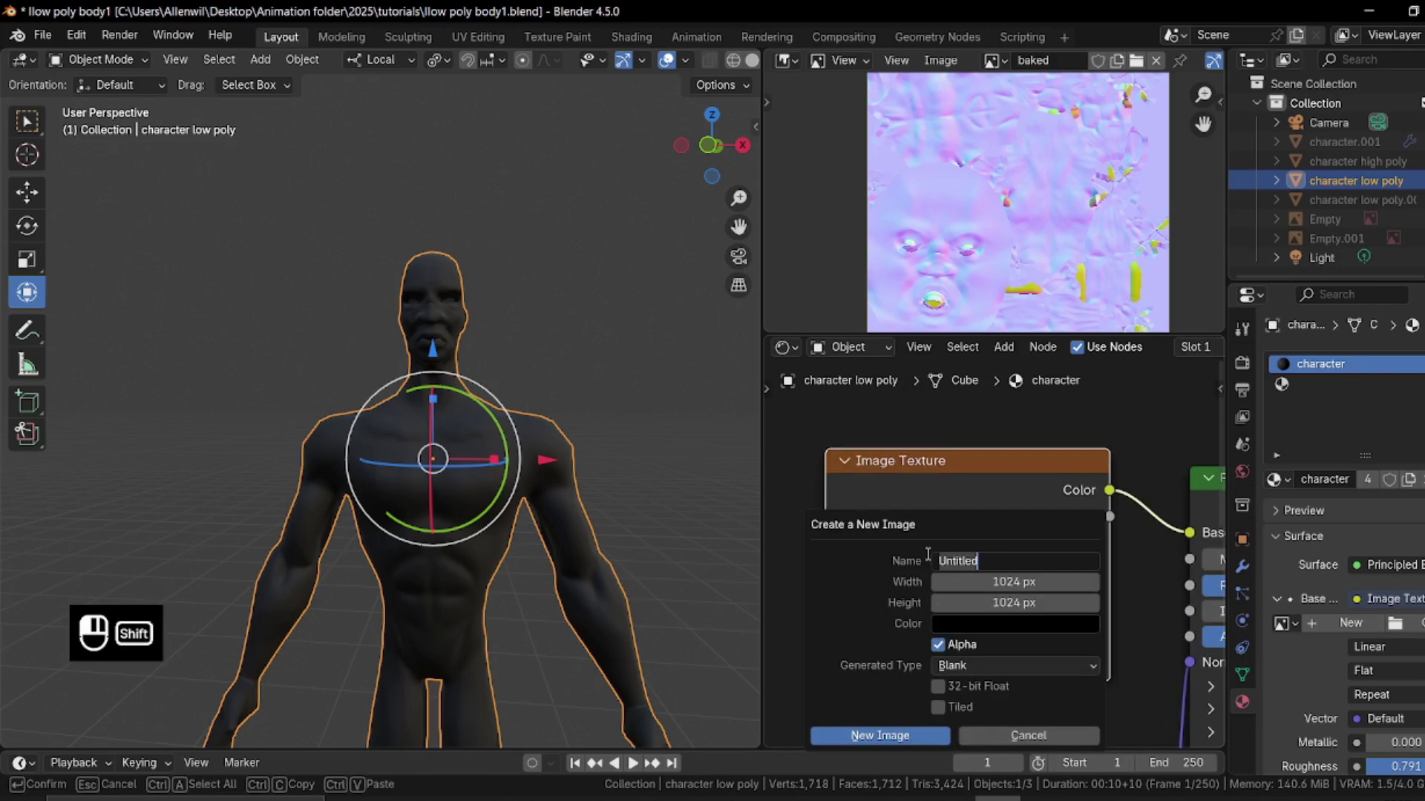
text(Low poly guy ski)
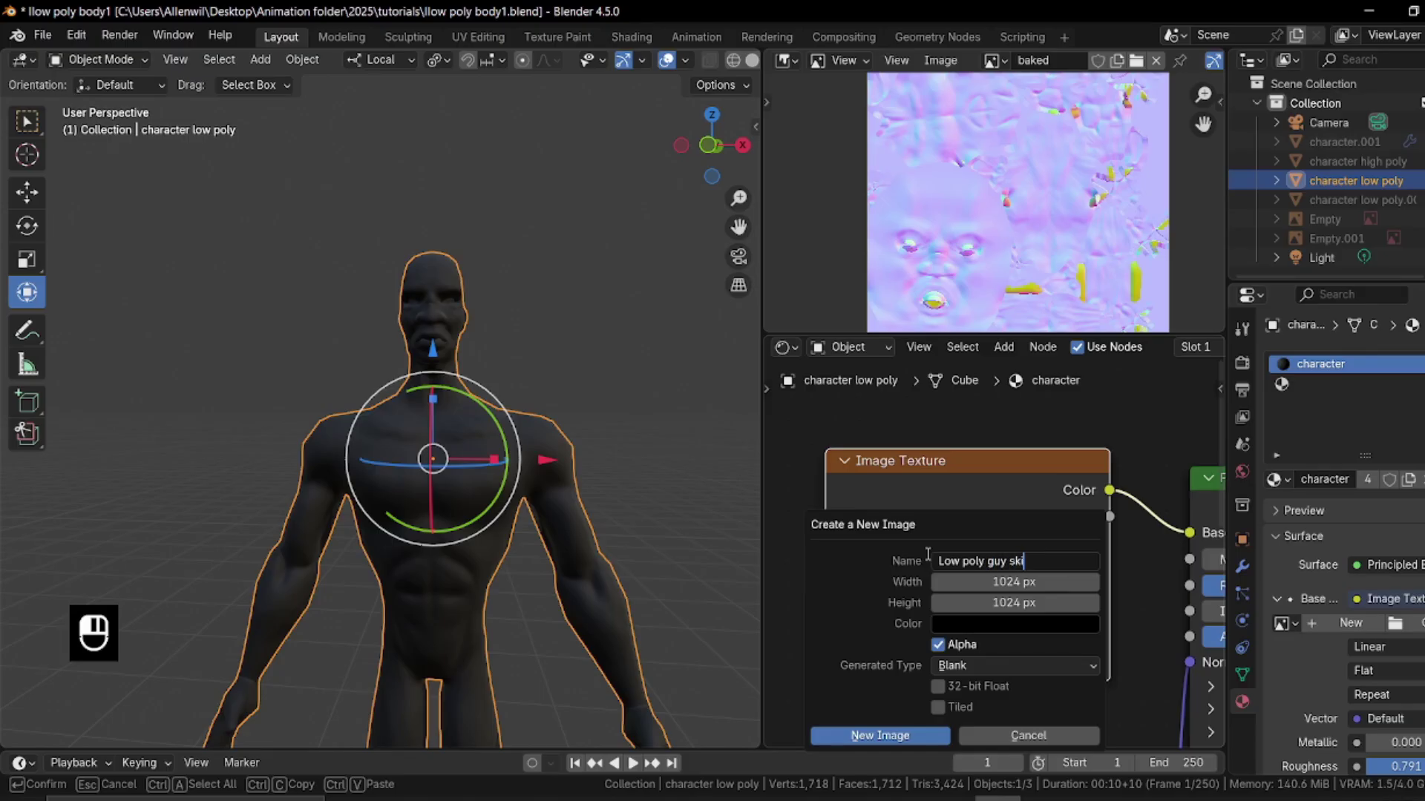
key(Return)
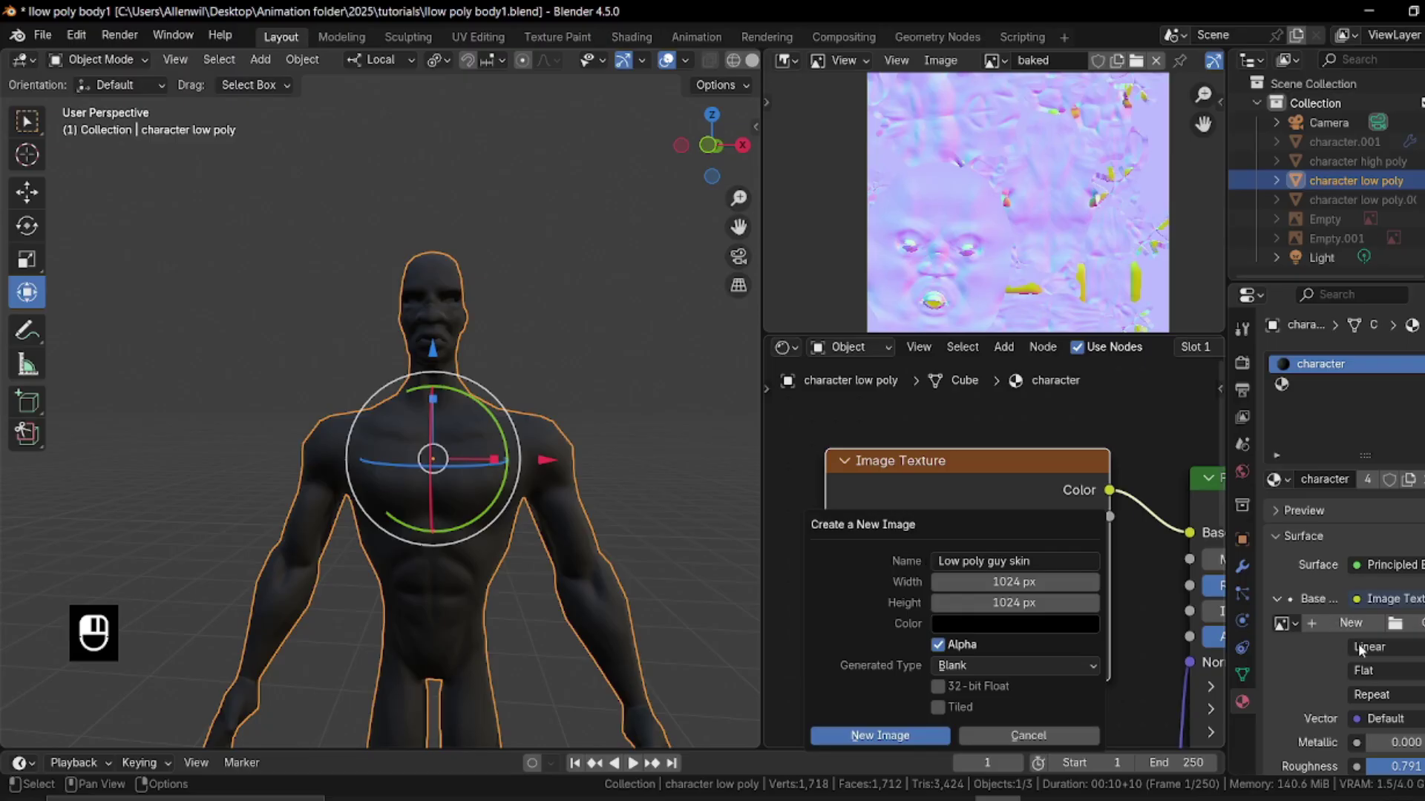
Give the new image a brown skin color of hex A97644FF and create it
click(985, 628)
drag(1110, 381, 1108, 359)
click(994, 424)
mouse_move(1007, 405)
mouse_down()
mouse_move(978, 416)
mouse_move(994, 423)
mouse_up()
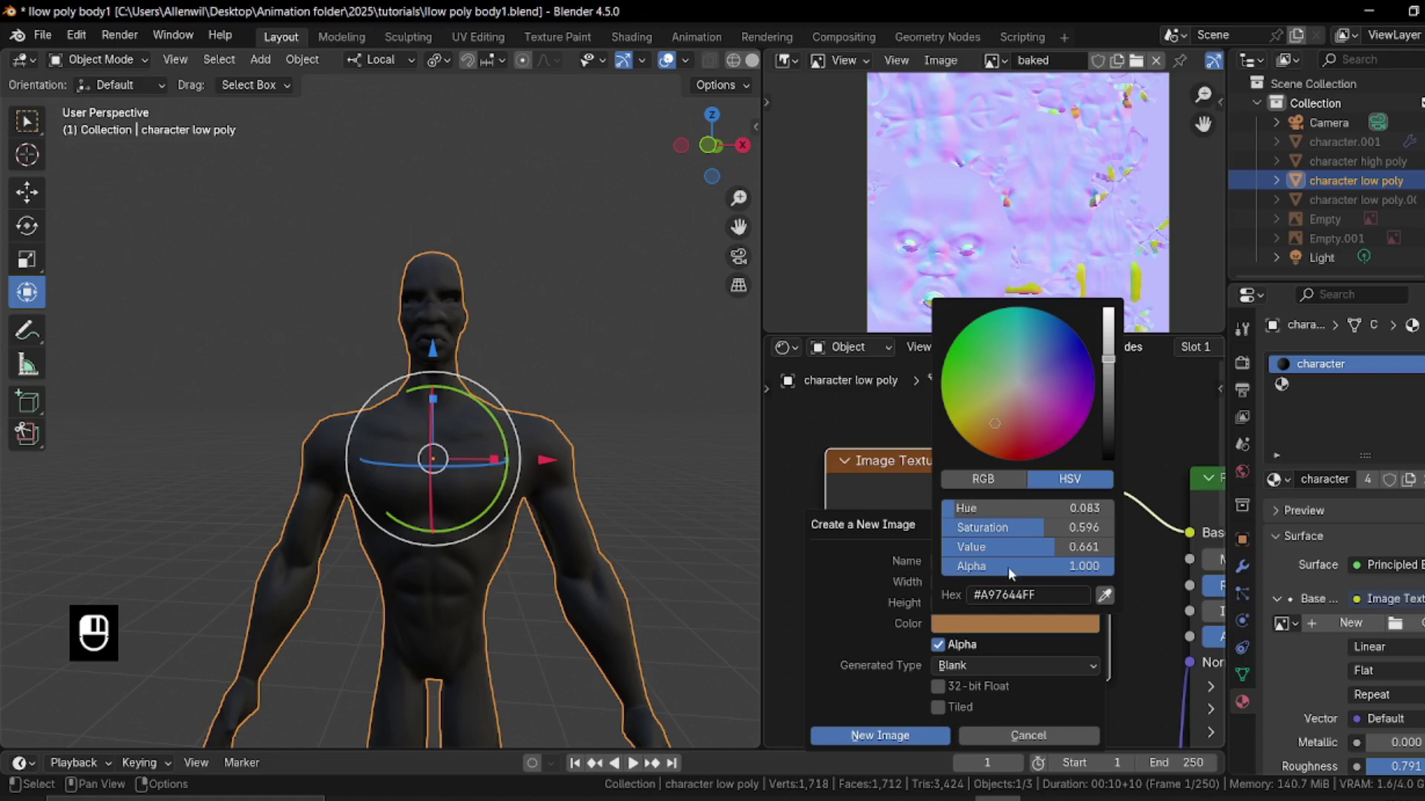
click(879, 735)
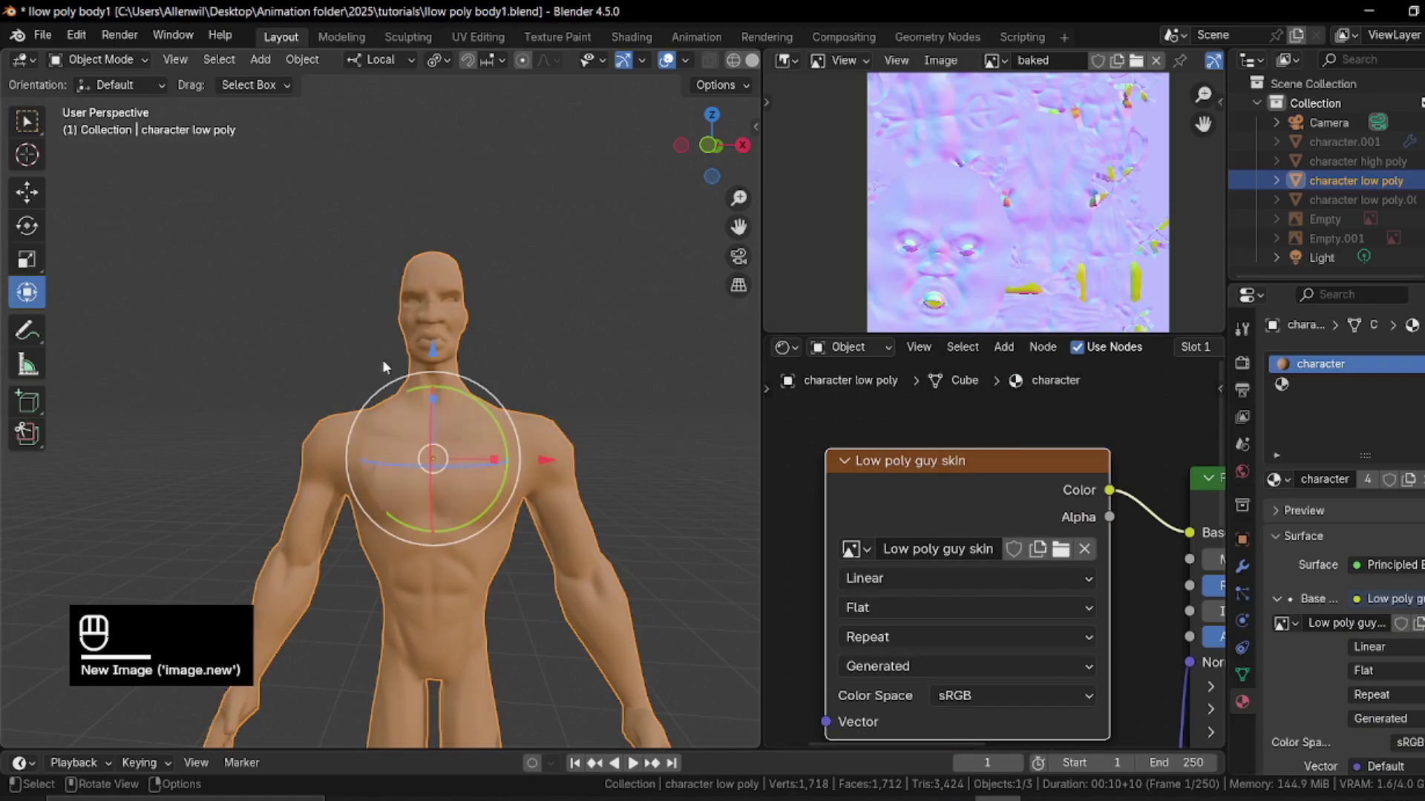
Raise the Principled BSDF roughness to 0.838 and check the skin on the upper body
middle_drag(1128, 610, 878, 580)
mouse_move(1167, 558)
mouse_down()
mouse_move(957, 559)
mouse_move(1209, 559)
mouse_move(1080, 559)
mouse_move(1166, 558)
mouse_up()
scroll(310, 317, down, 4)
middle_drag(434, 317, 384, 343)
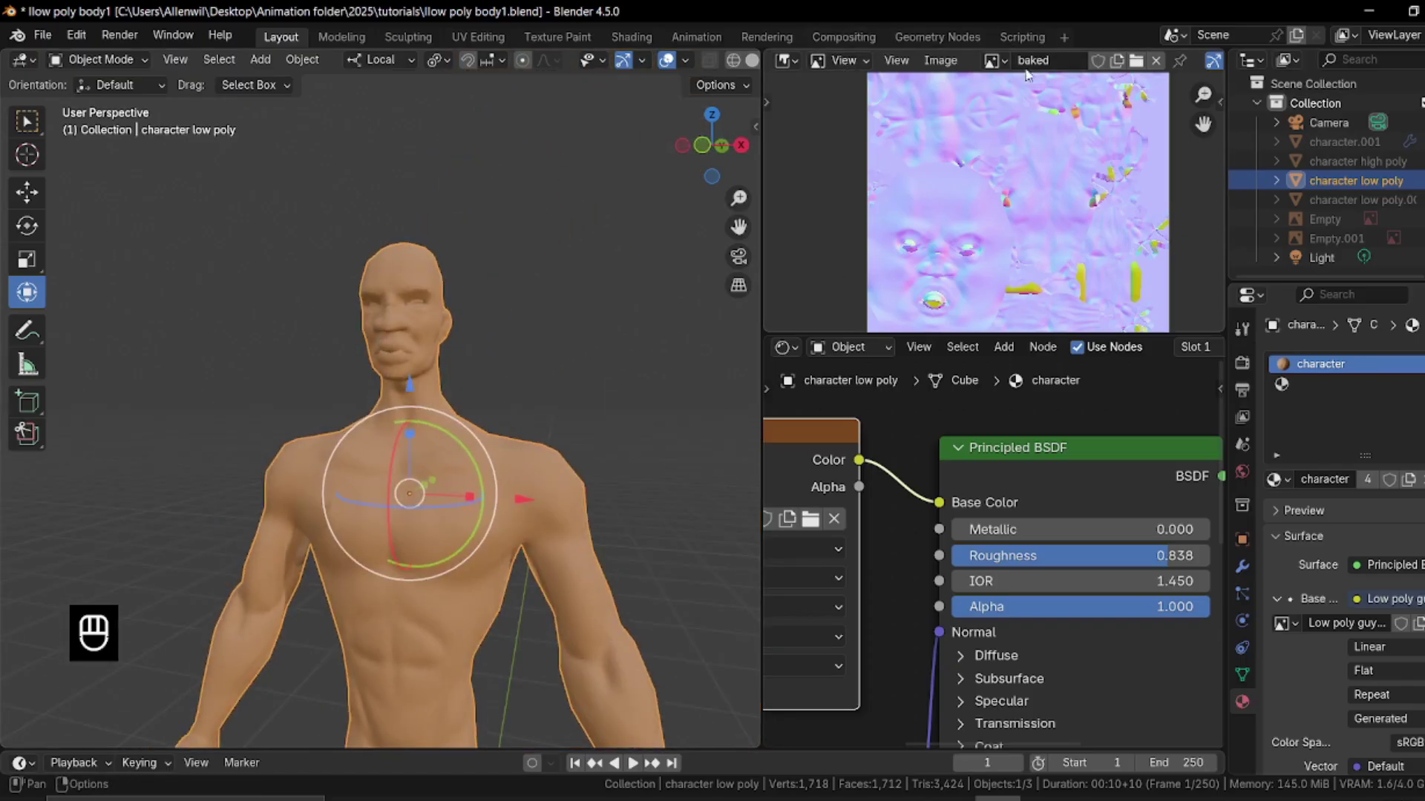
Switch the image editor to Paint mode and display the Low poly guy skin image in it
click(784, 60)
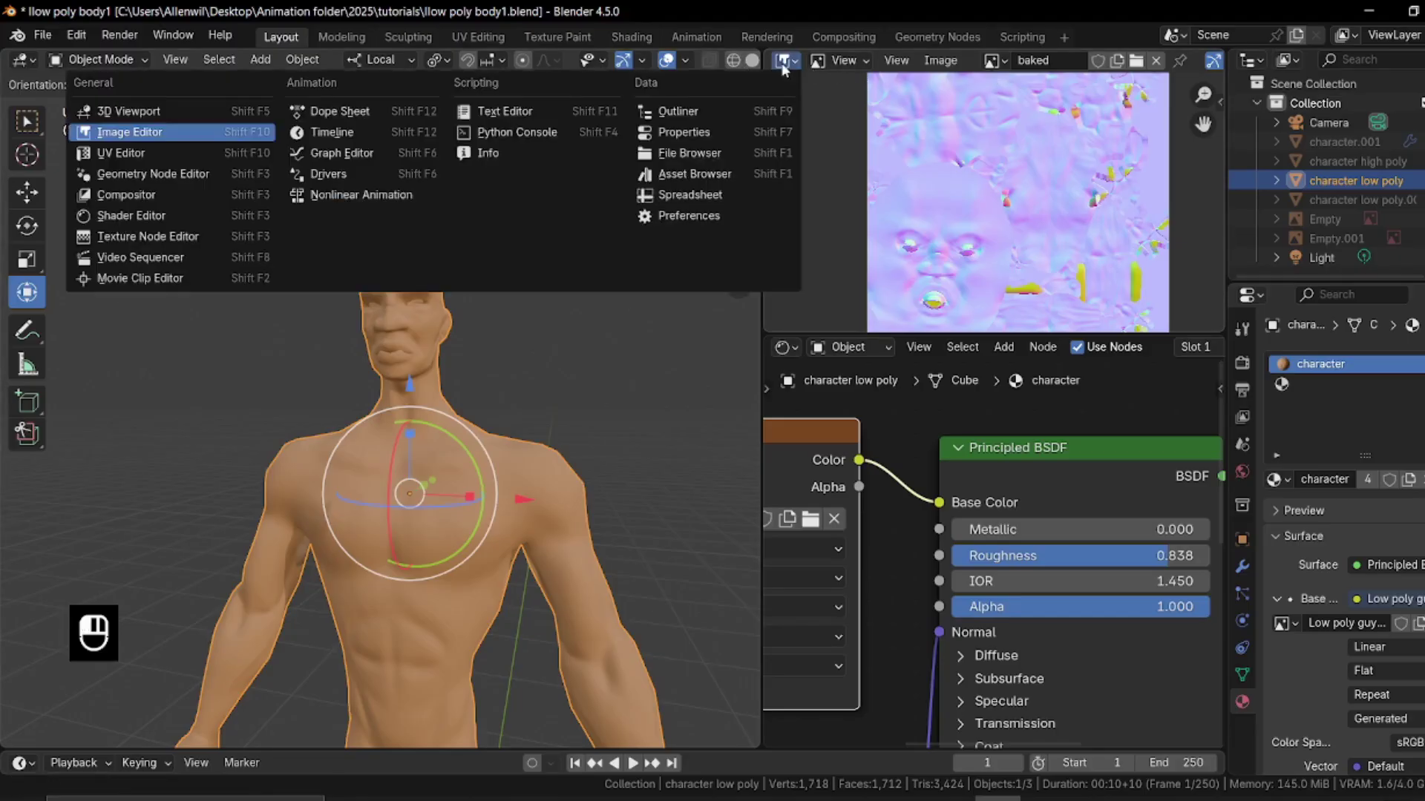
click(119, 132)
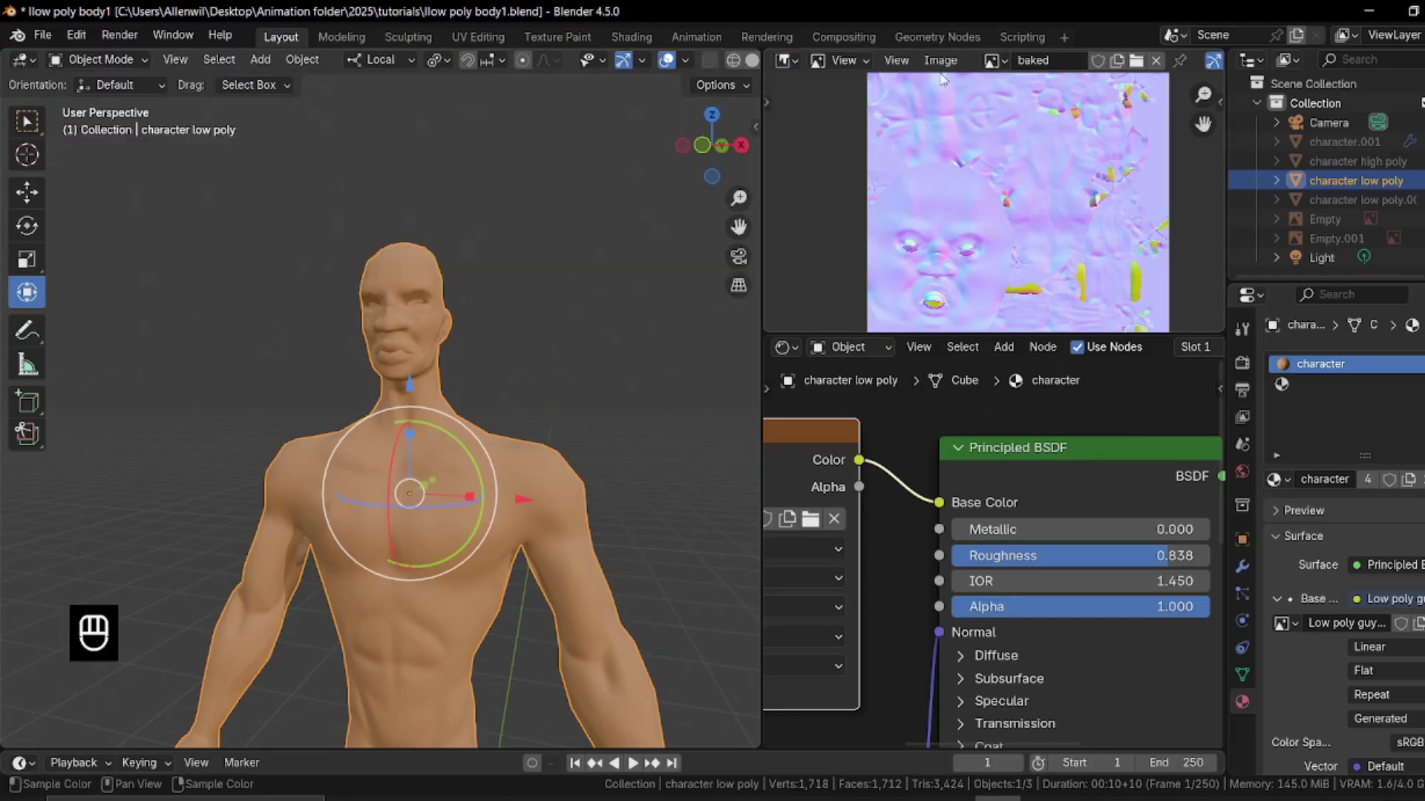
click(838, 61)
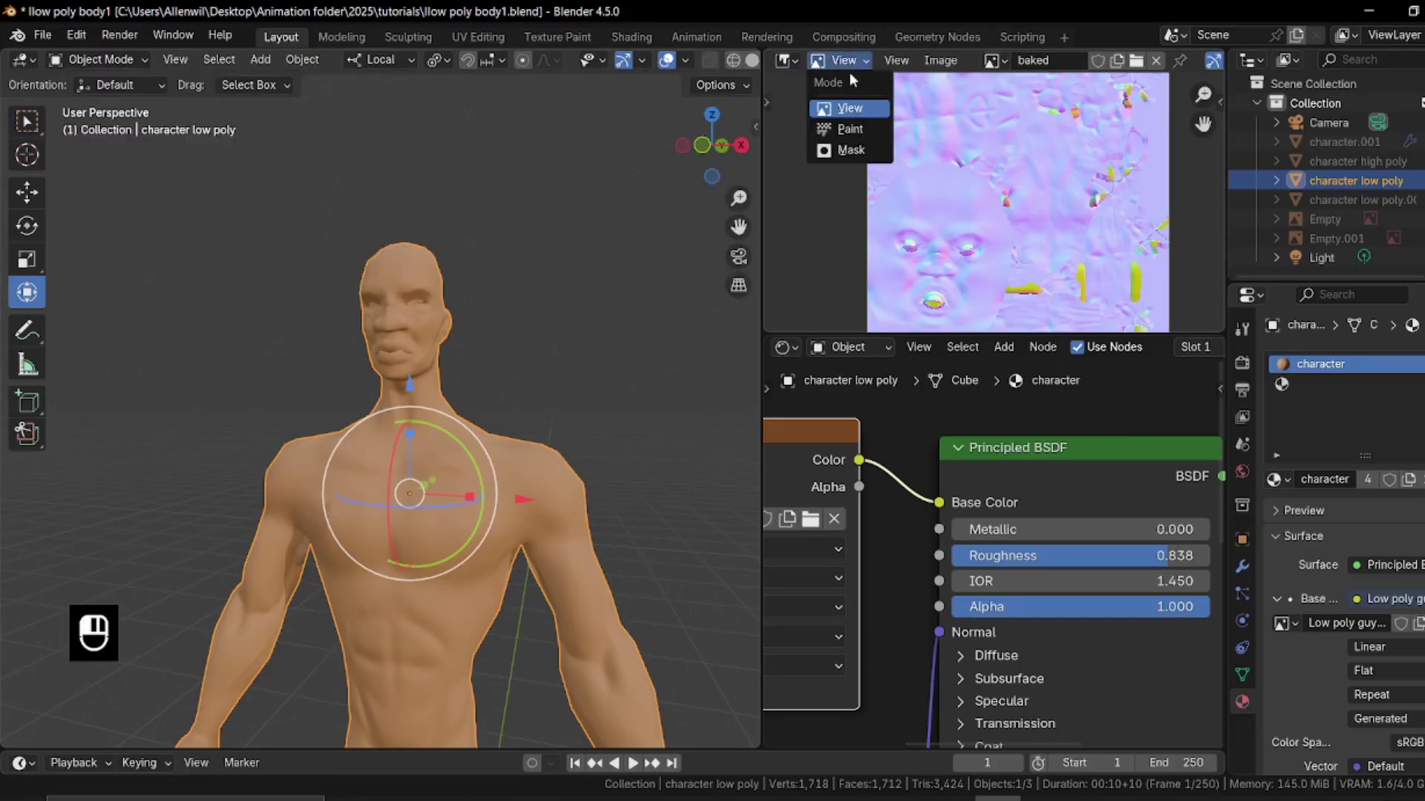
click(848, 129)
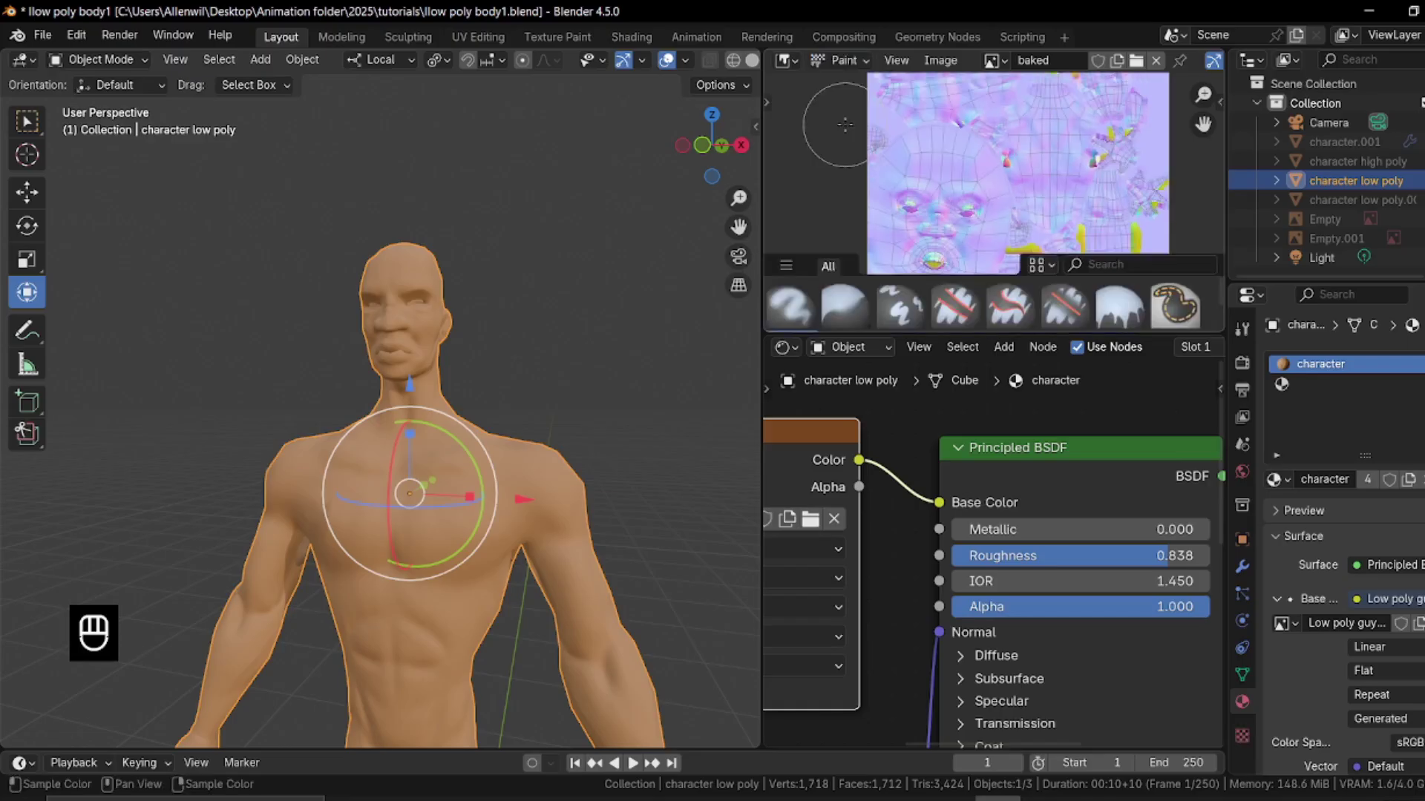
click(1002, 61)
click(1030, 150)
key(alt)
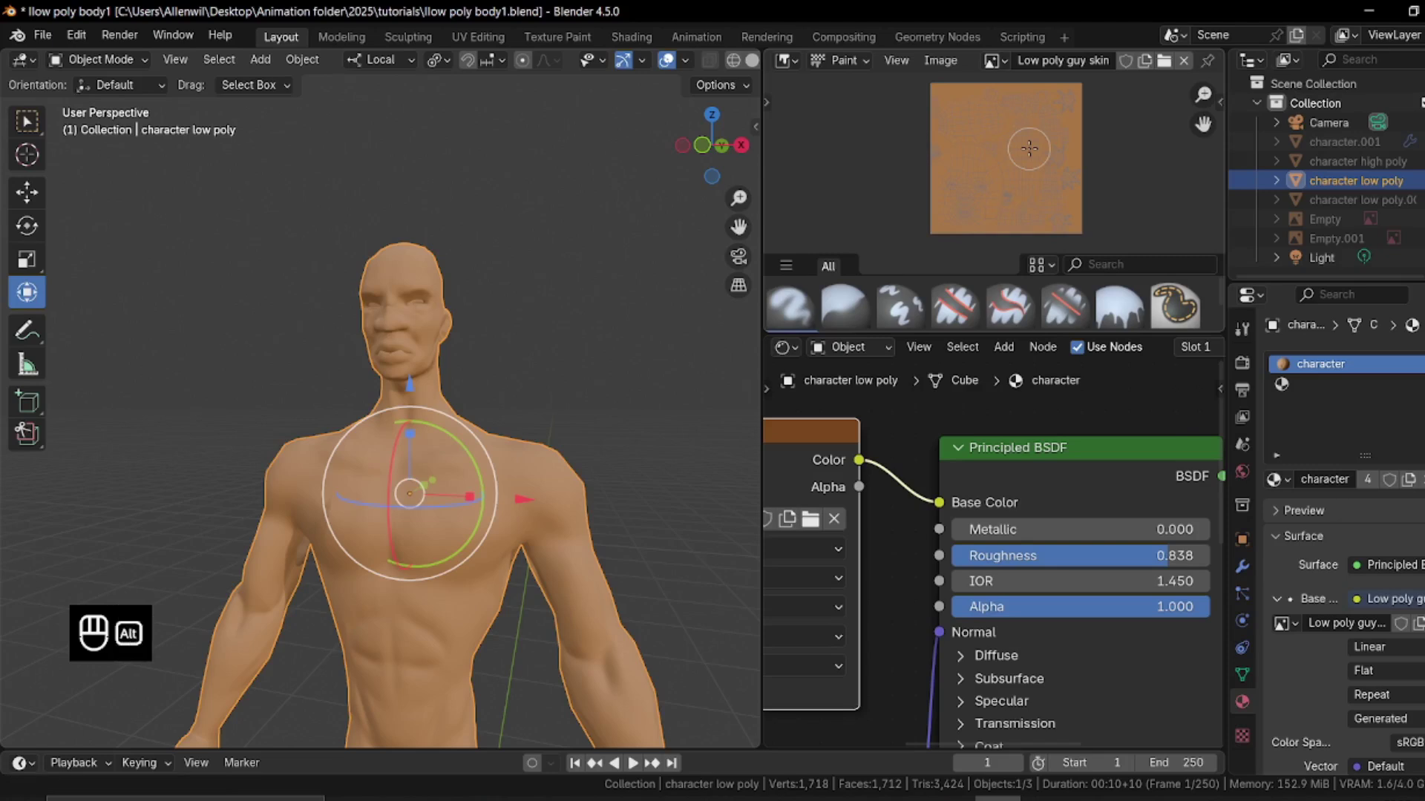
Save the skin texture as "Low poly guy skin.png" in the tutorials' textures folder
key(alt+s)
click(554, 313)
double_click(554, 313)
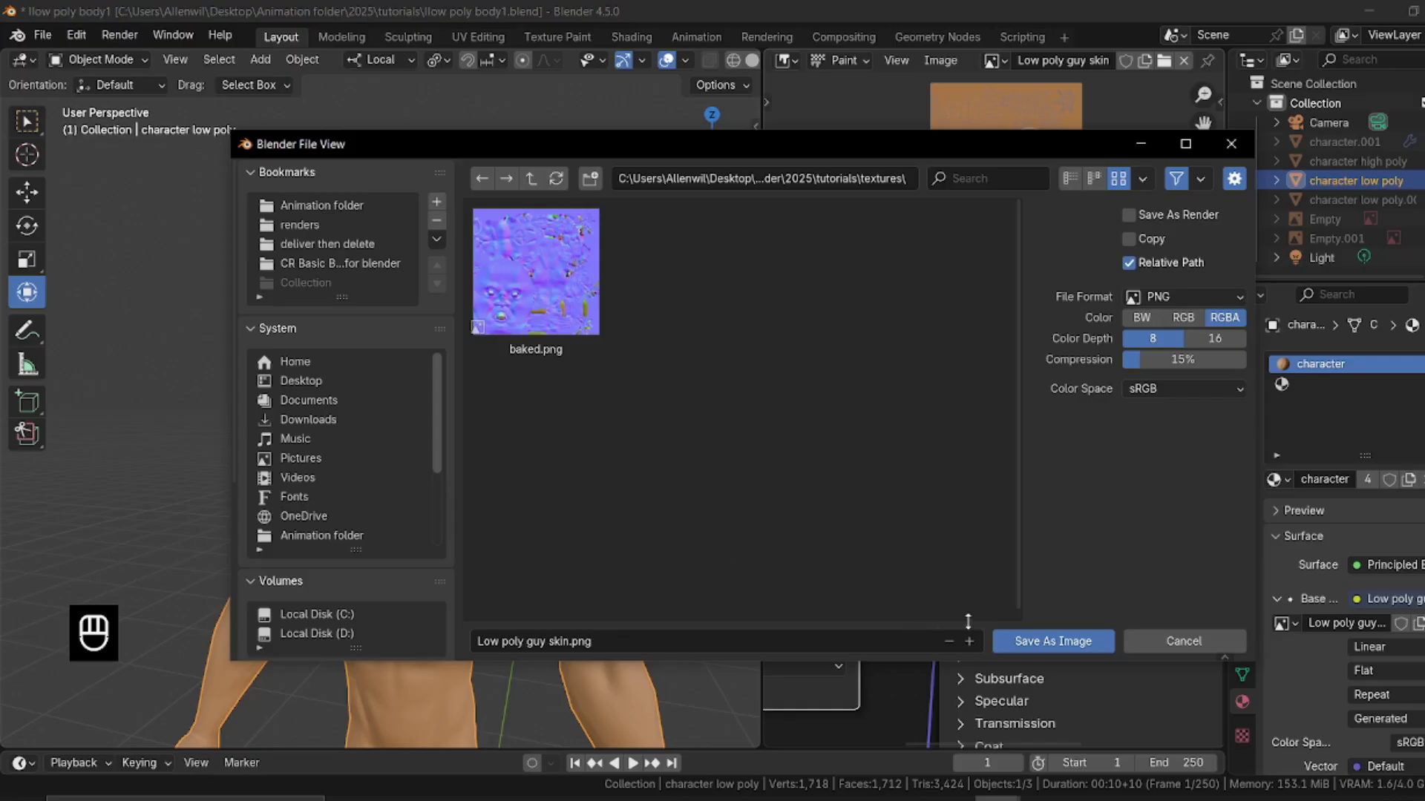
click(1025, 643)
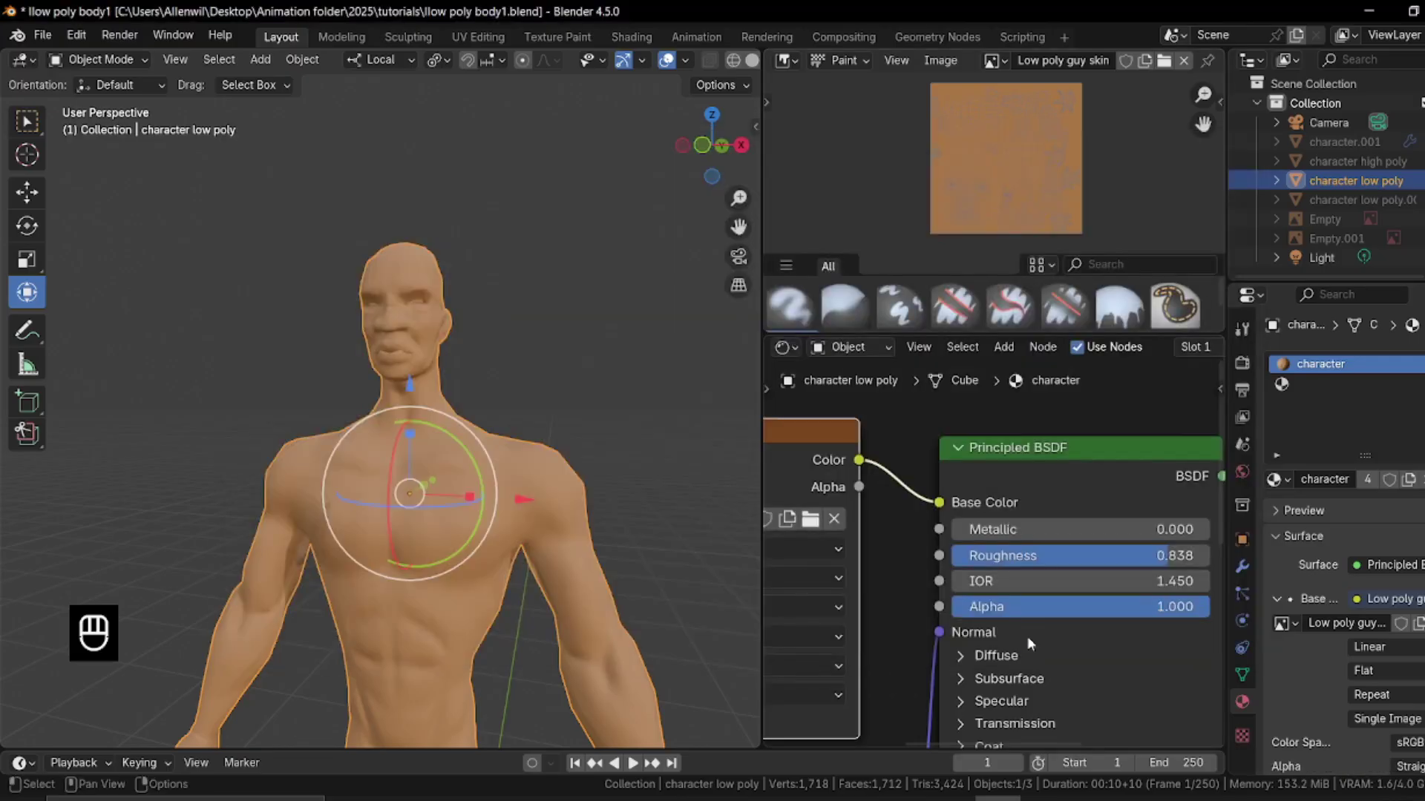
Examine the skin texture on the character's head and body from several angles and distances
scroll(351, 310, up, 4)
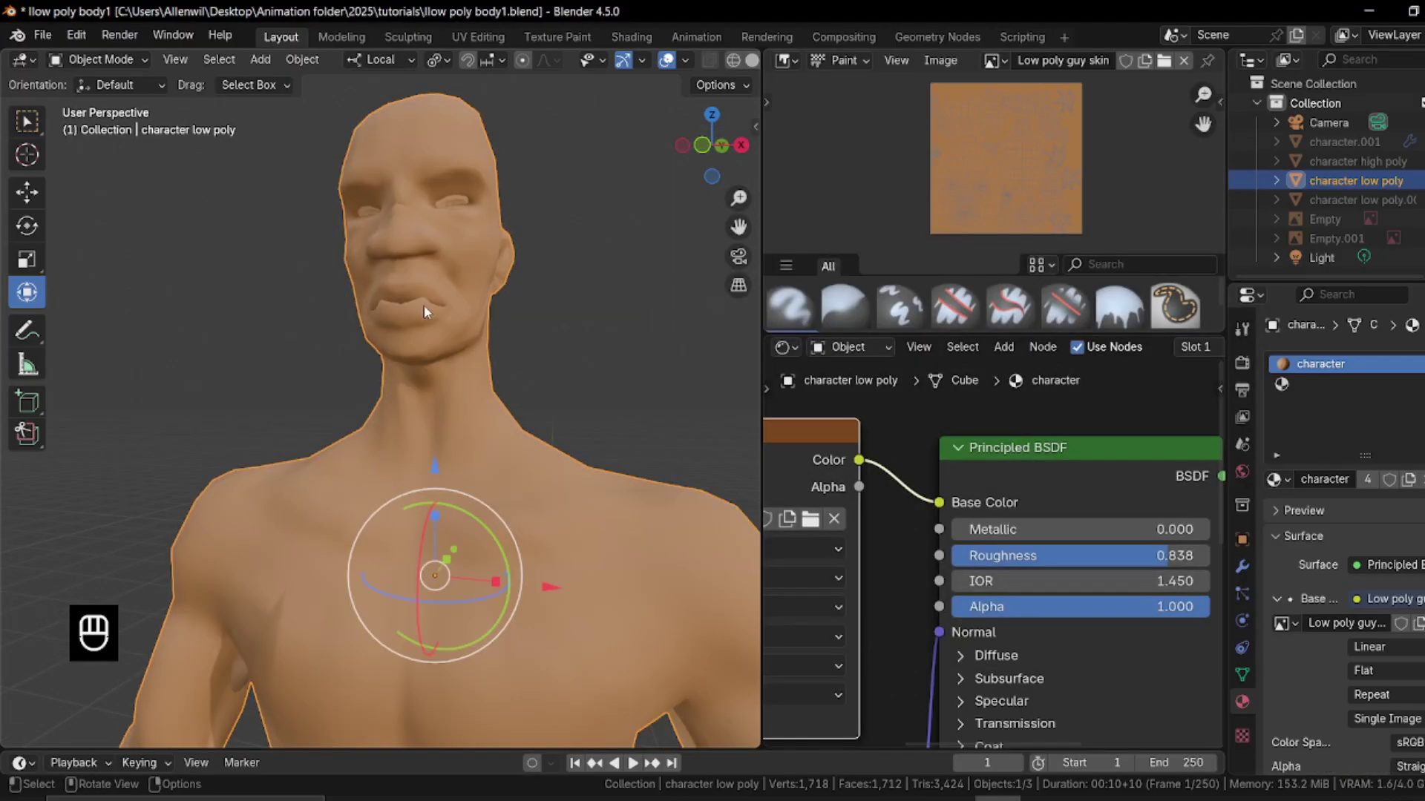
scroll(401, 290, up, 1)
scroll(415, 292, down, 3)
middle_drag(416, 291, 421, 395)
scroll(518, 352, up, 5)
scroll(482, 309, down, 3)
scroll(466, 264, down, 3)
scroll(466, 264, down, 2)
scroll(496, 219, down, 2)
scroll(474, 224, up, 1)
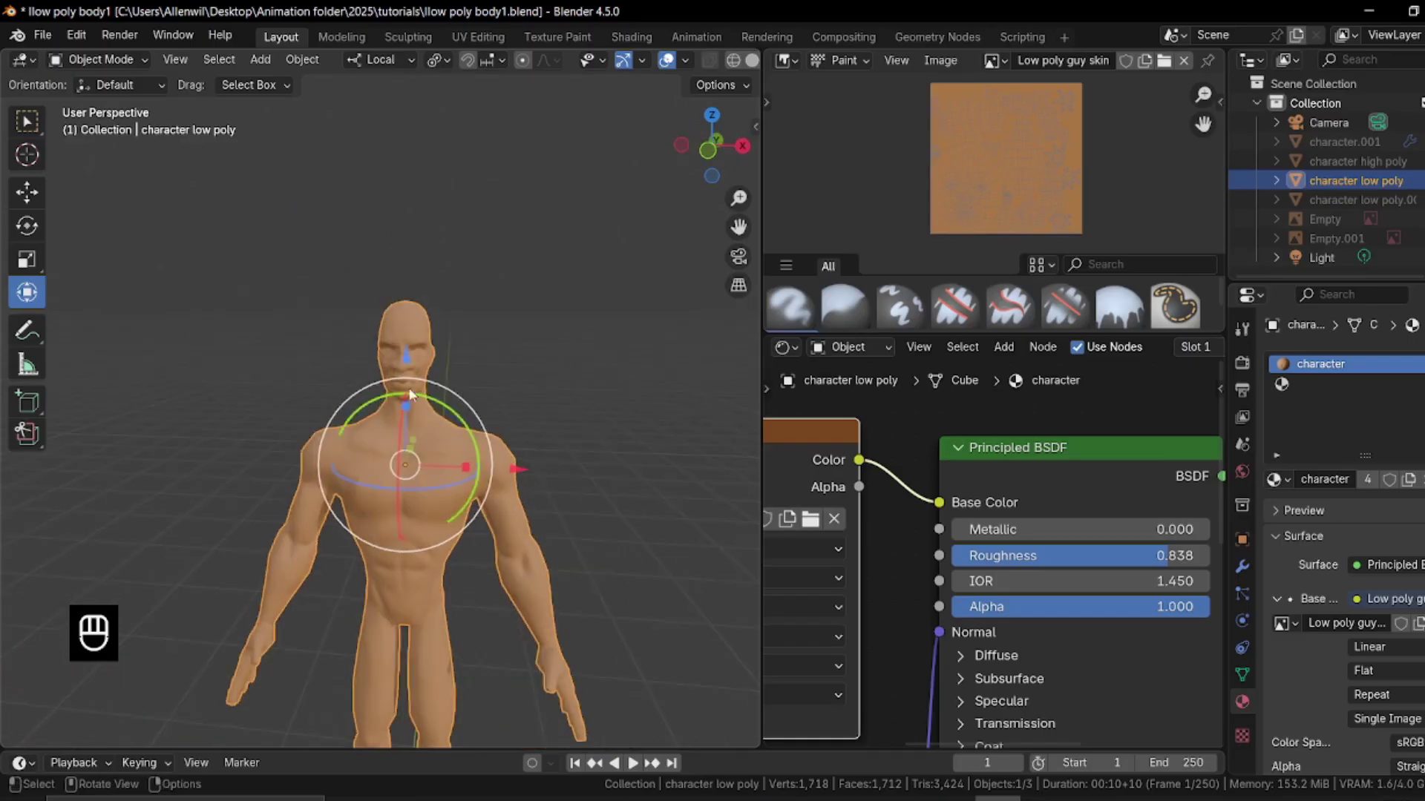
scroll(421, 395, up, 3)
middle_drag(413, 336, 255, 509)
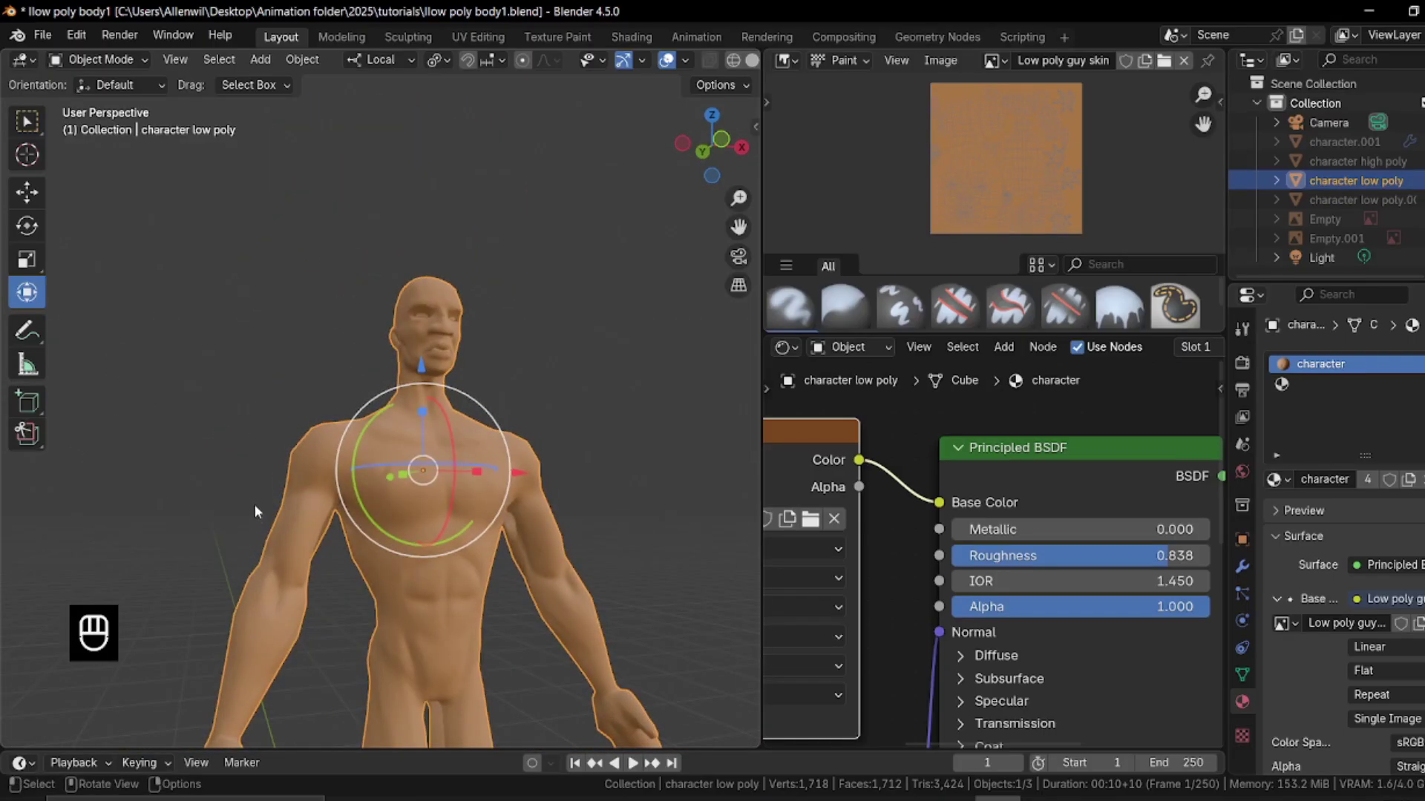
middle_drag(297, 607, 377, 382)
shift+middle_drag(325, 495, 305, 684)
shift+middle_drag(528, 268, 528, 356)
scroll(442, 426, up, 3)
middle_drag(437, 431, 421, 472)
scroll(392, 288, up, 3)
middle_drag(392, 288, 424, 263)
scroll(310, 377, down, 2)
scroll(310, 380, down, 1)
mouse_move(427, 326)
middle_down()
mouse_move(349, 325)
mouse_move(410, 327)
middle_up()
scroll(951, 205, up, 6)
scroll(951, 204, down, 4)
scroll(928, 178, up, 3)
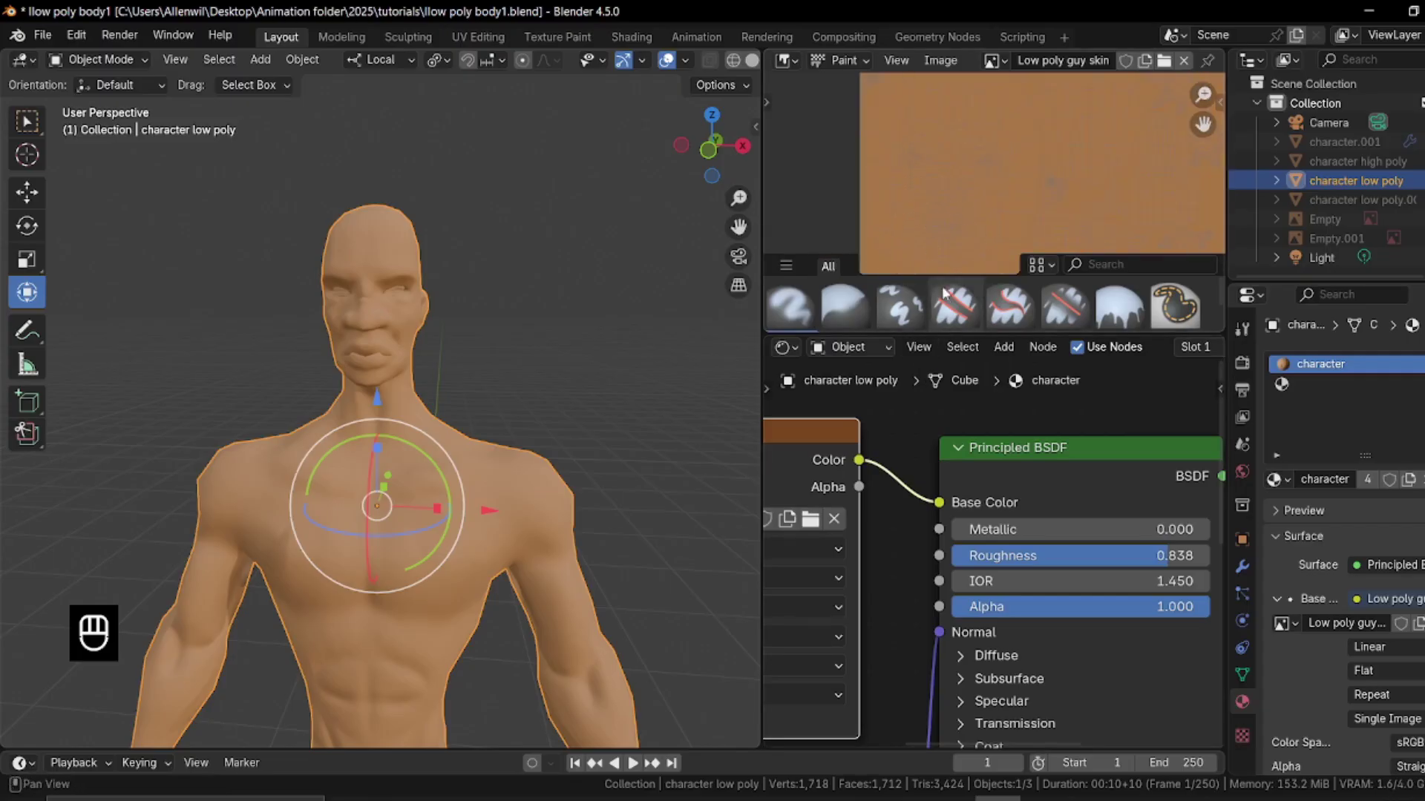
Enlarge the image editor area downward and frame the skin texture in it
drag(934, 336, 933, 553)
scroll(912, 237, down, 2)
scroll(957, 230, up, 2)
scroll(1027, 240, down, 1)
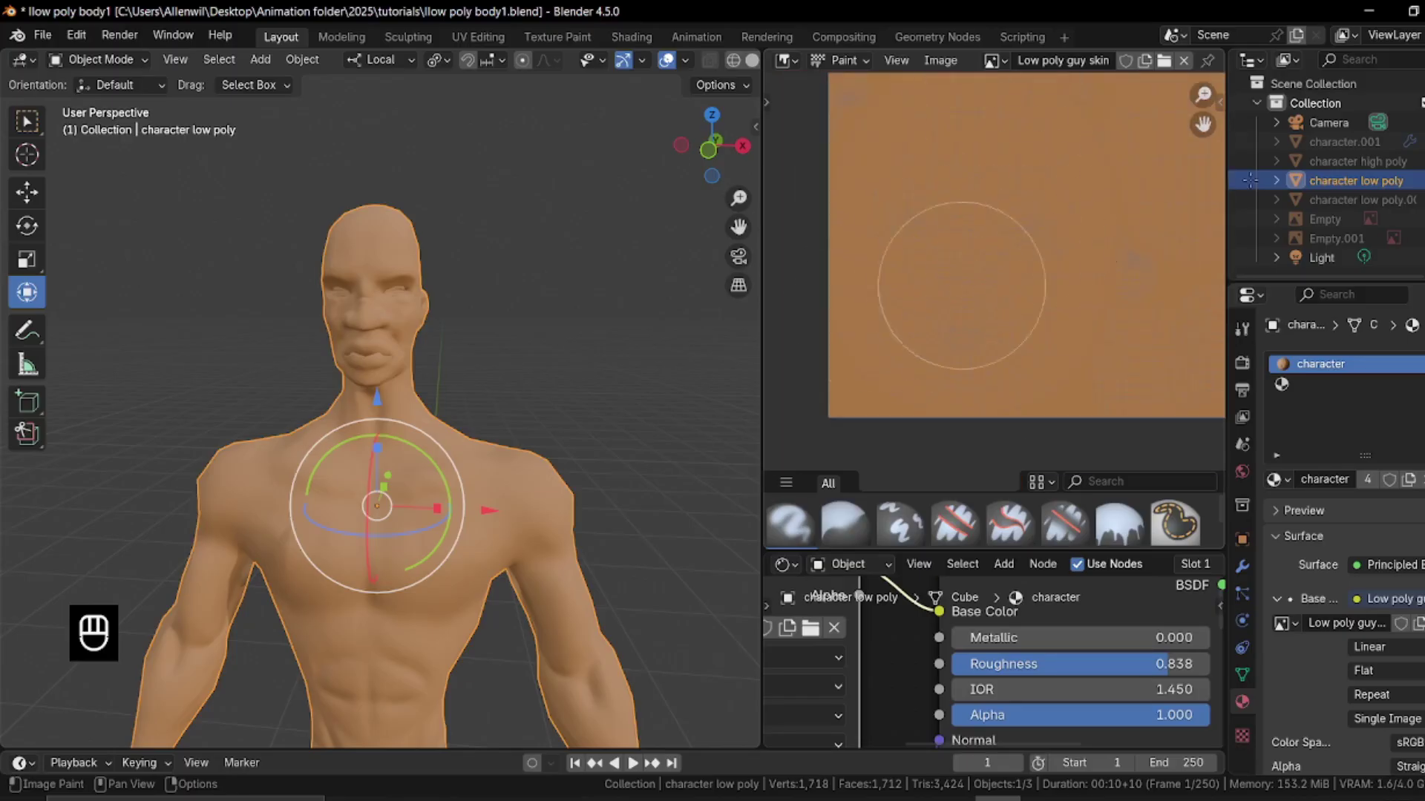
middle_drag(984, 266, 893, 399)
scroll(1015, 293, down, 2)
middle_drag(1001, 296, 1007, 341)
scroll(934, 301, up, 1)
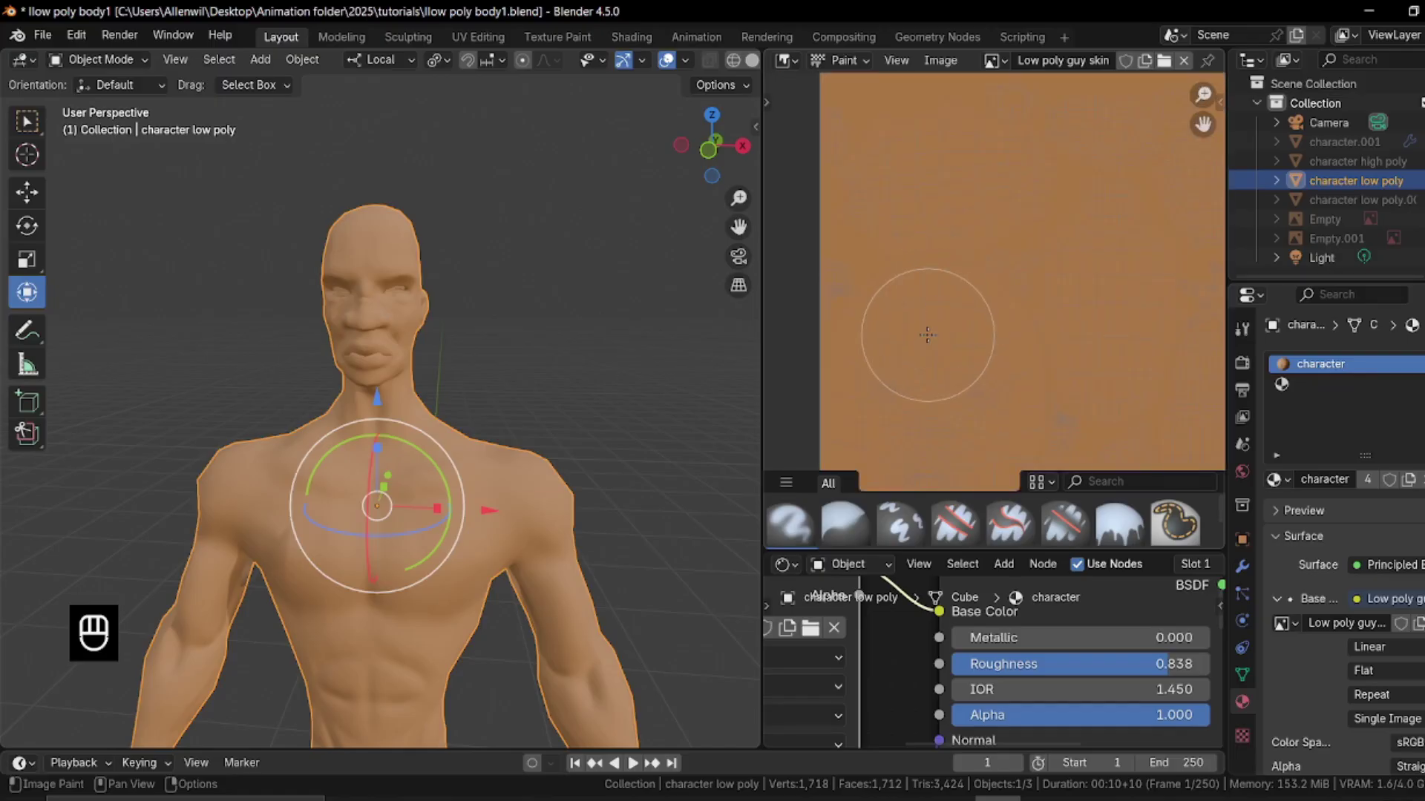
Put the low-poly character into Texture Paint mode with the head in close view
scroll(297, 212, up, 3)
scroll(363, 236, down, 1)
scroll(368, 237, up, 2)
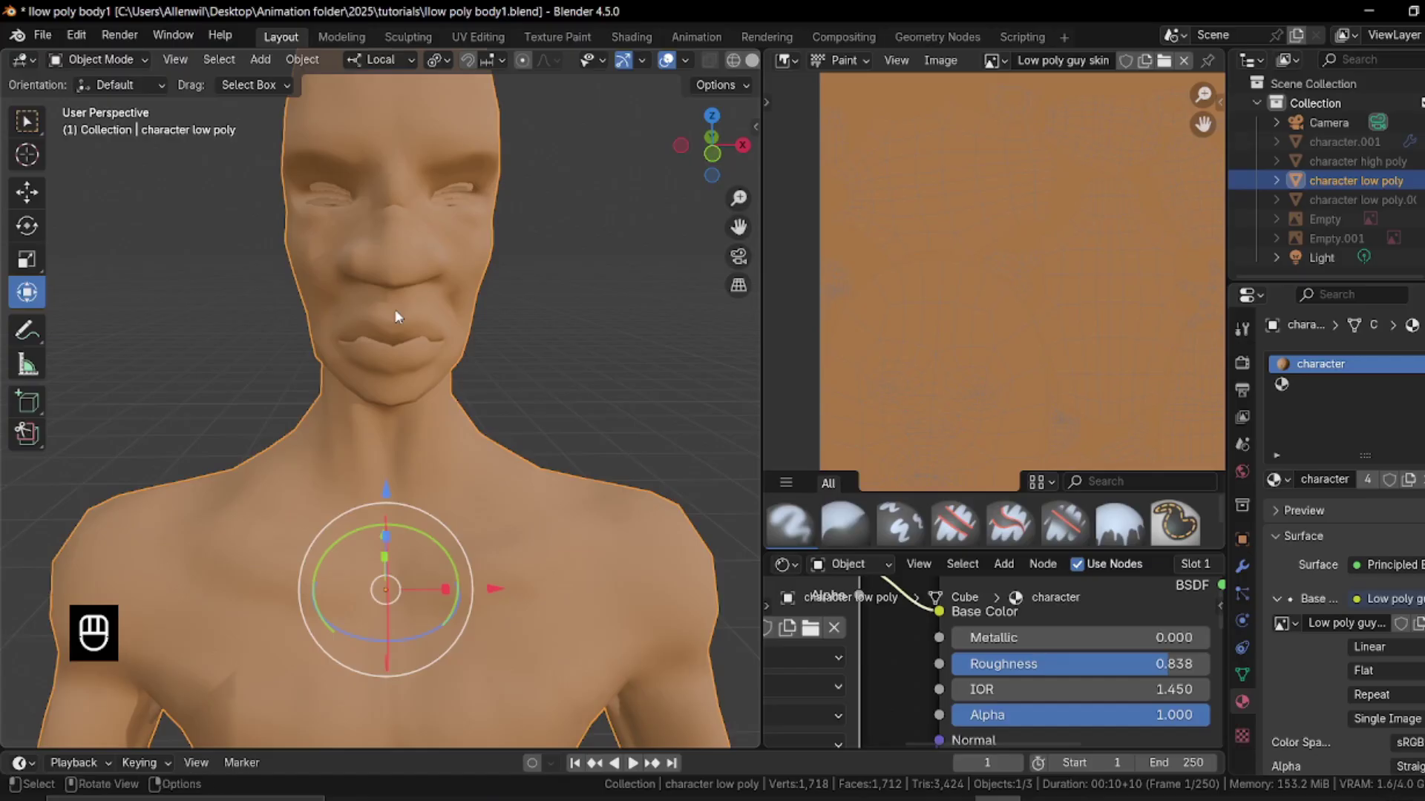
key(ctrl+Tab)
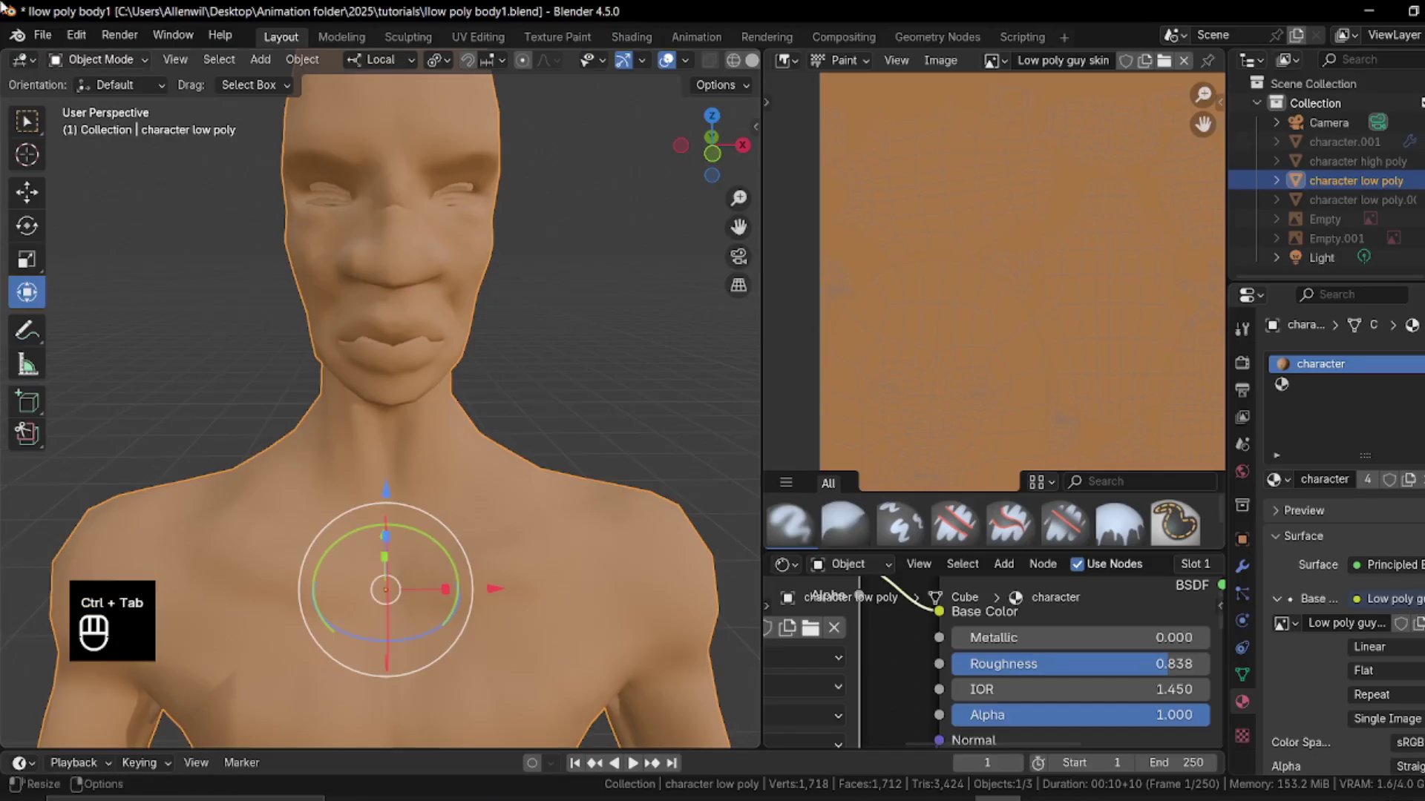
click(128, 59)
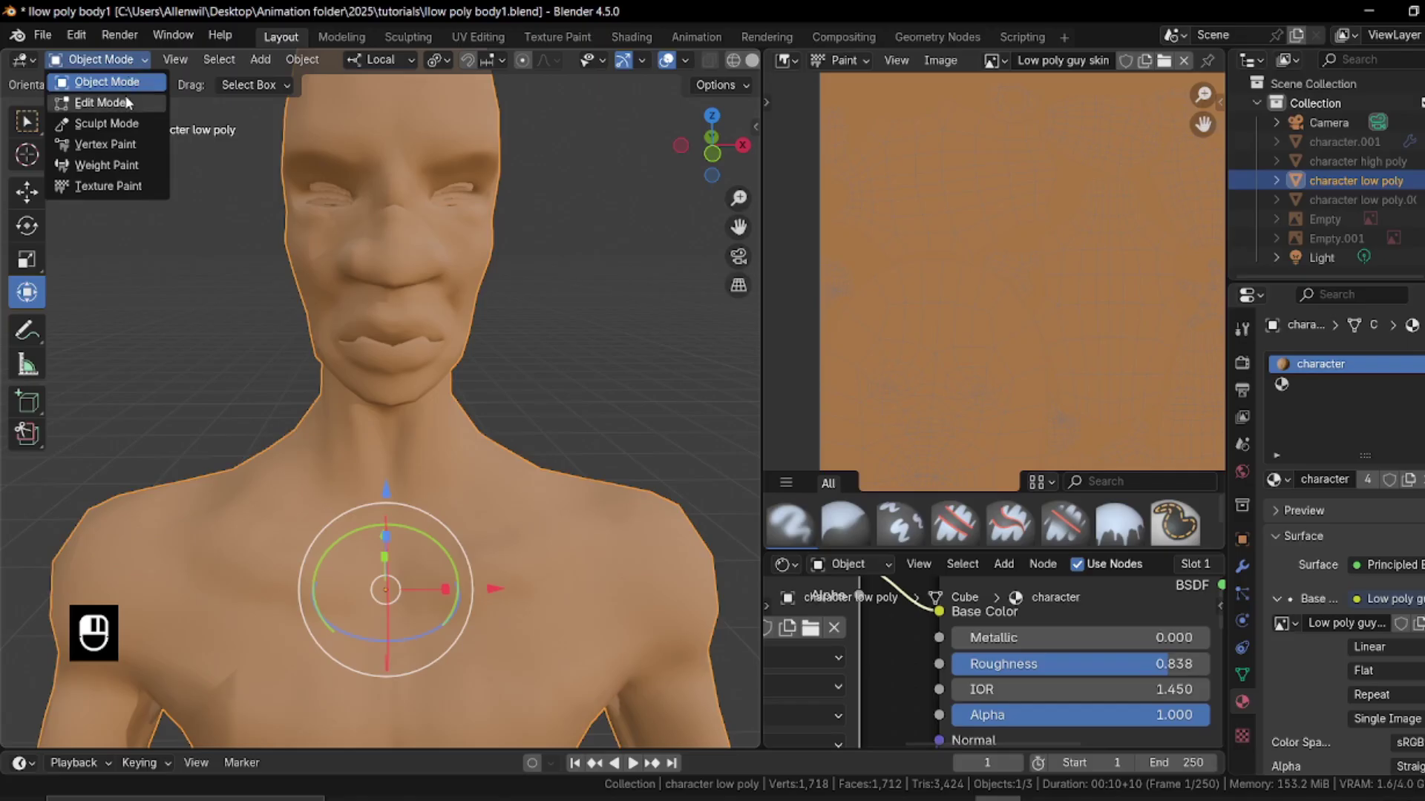
click(108, 186)
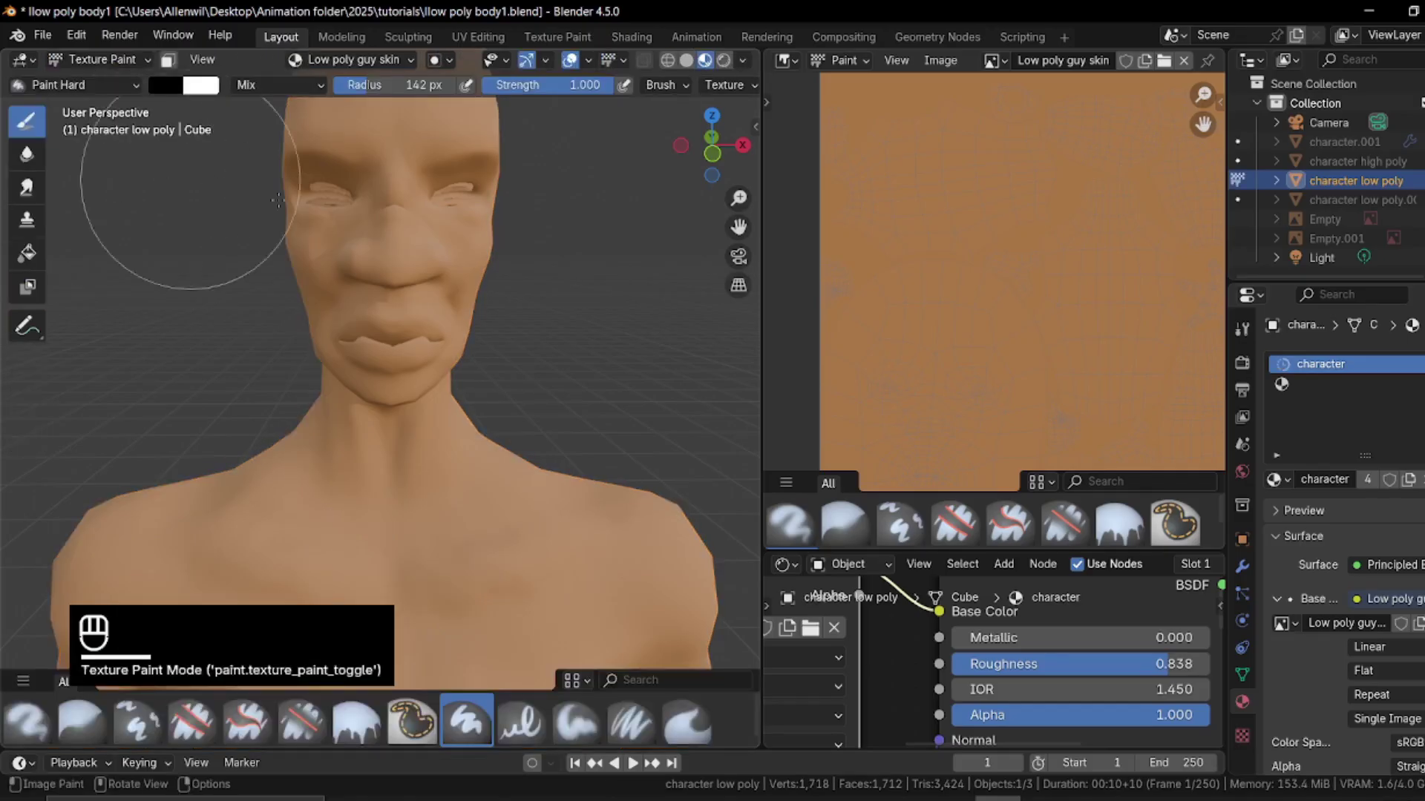
Check the X symmetry option in the paint settings and examine the head from several angles
middle_drag(475, 334, 430, 300)
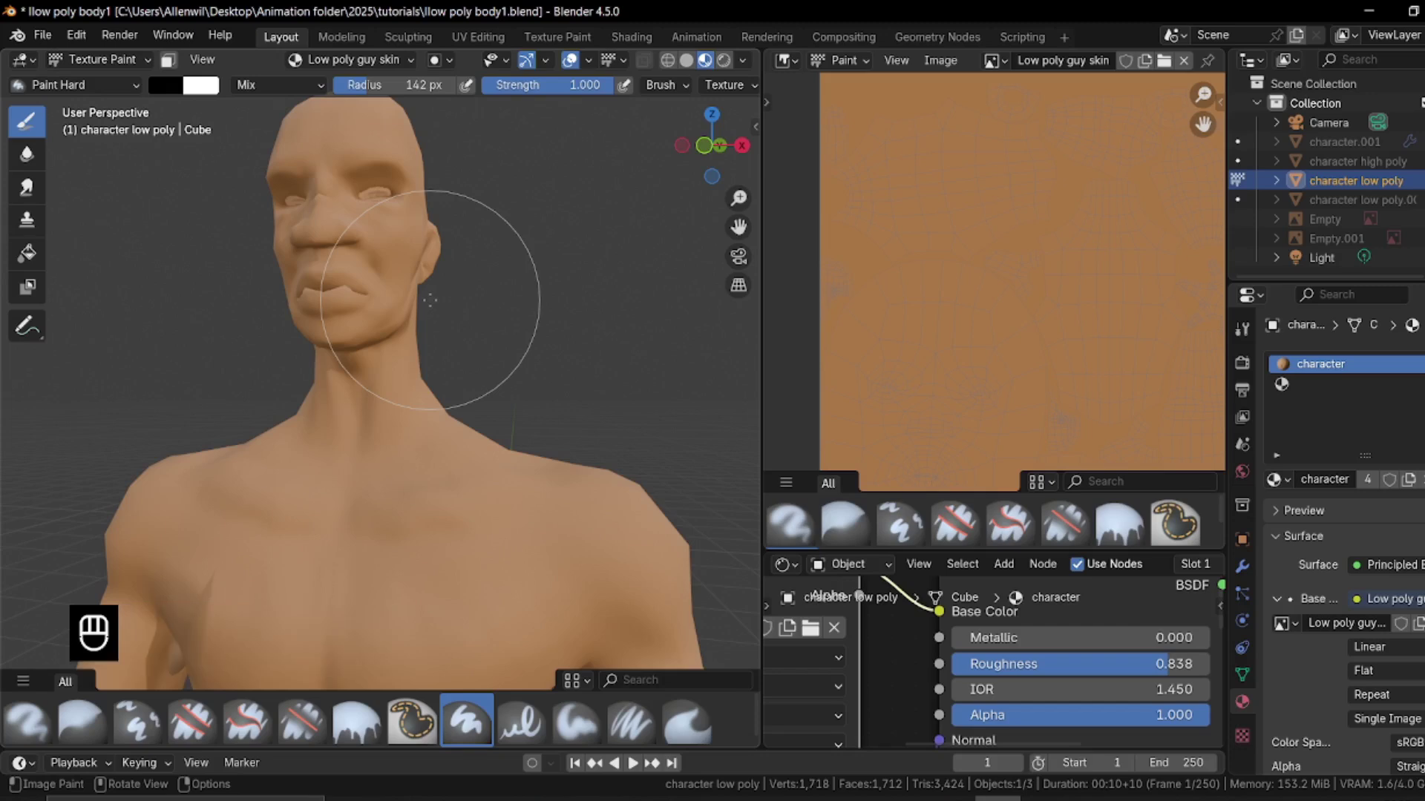
middle_drag(490, 248, 471, 300)
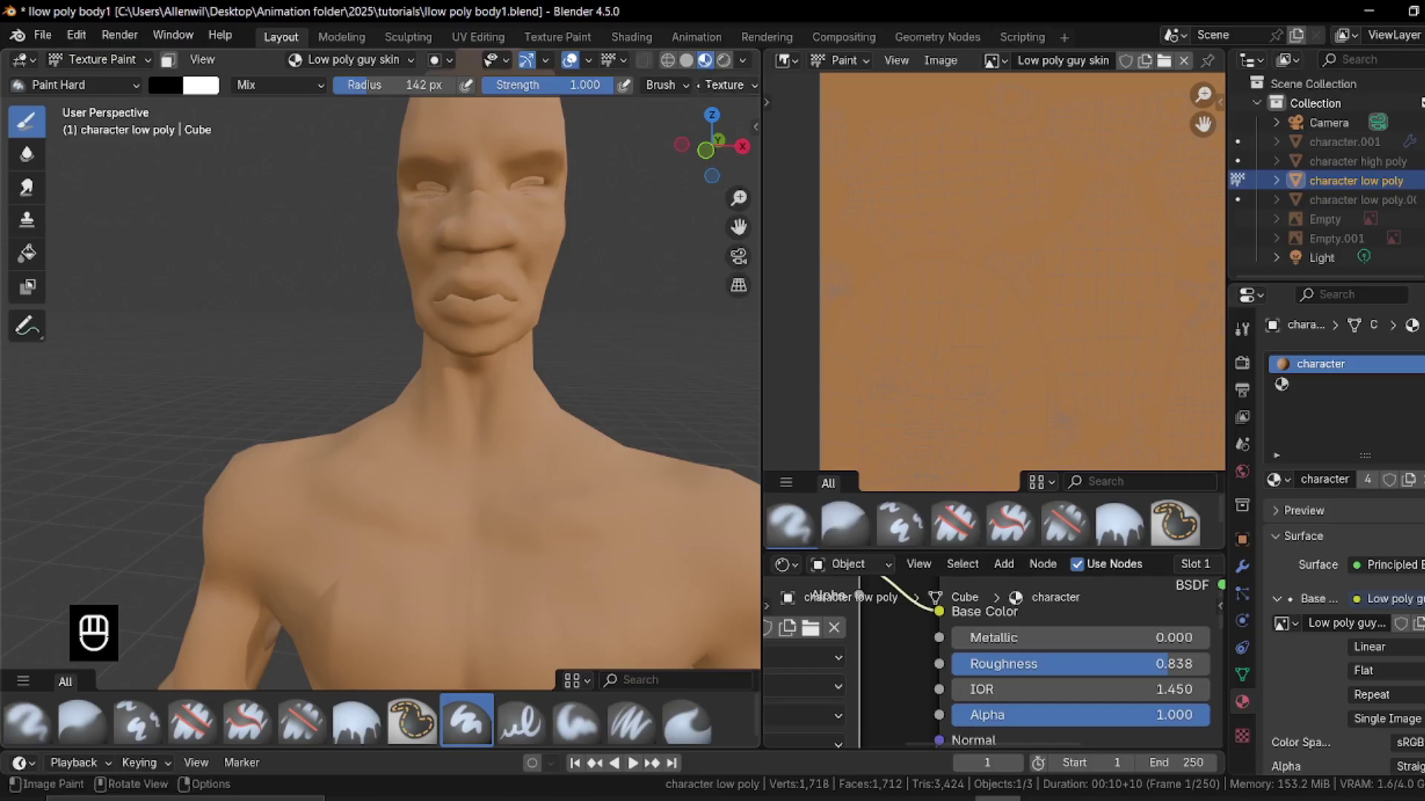
scroll(371, 85, down, 5)
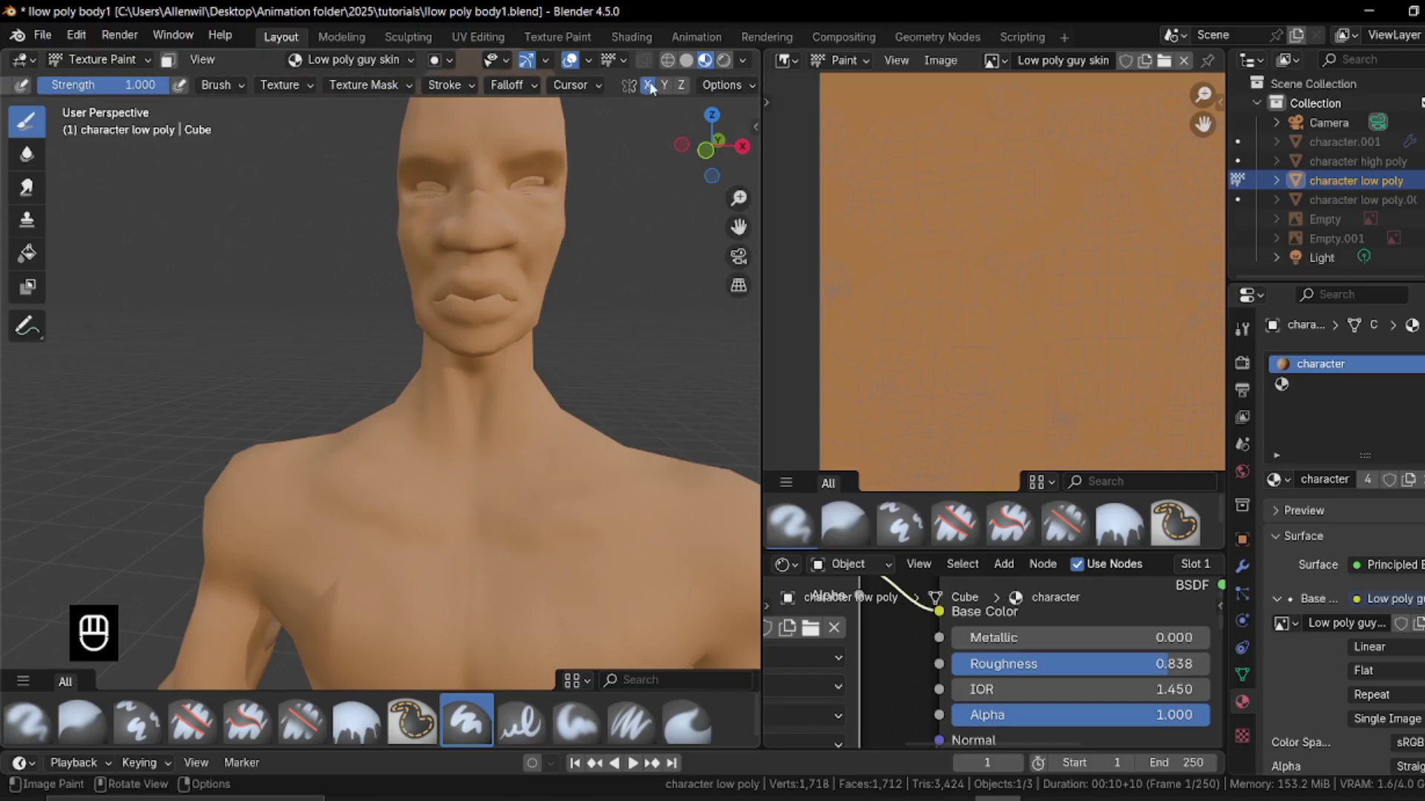
scroll(542, 85, down, 2)
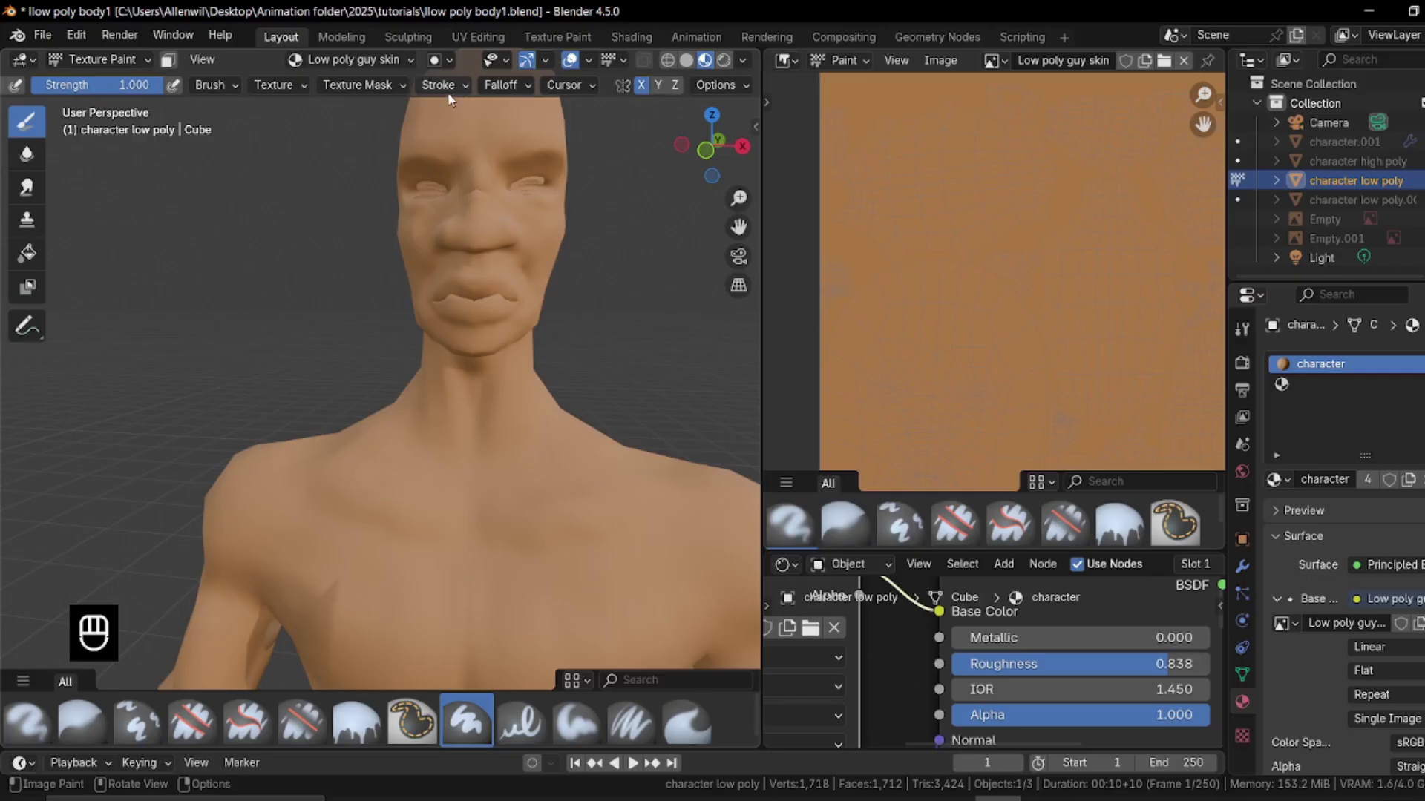
scroll(448, 92, up, 6)
middle_drag(448, 208, 475, 204)
shift+middle_drag(475, 204, 276, 265)
mouse_move(143, 355)
middle_down()
mouse_move(236, 349)
mouse_move(270, 302)
middle_up()
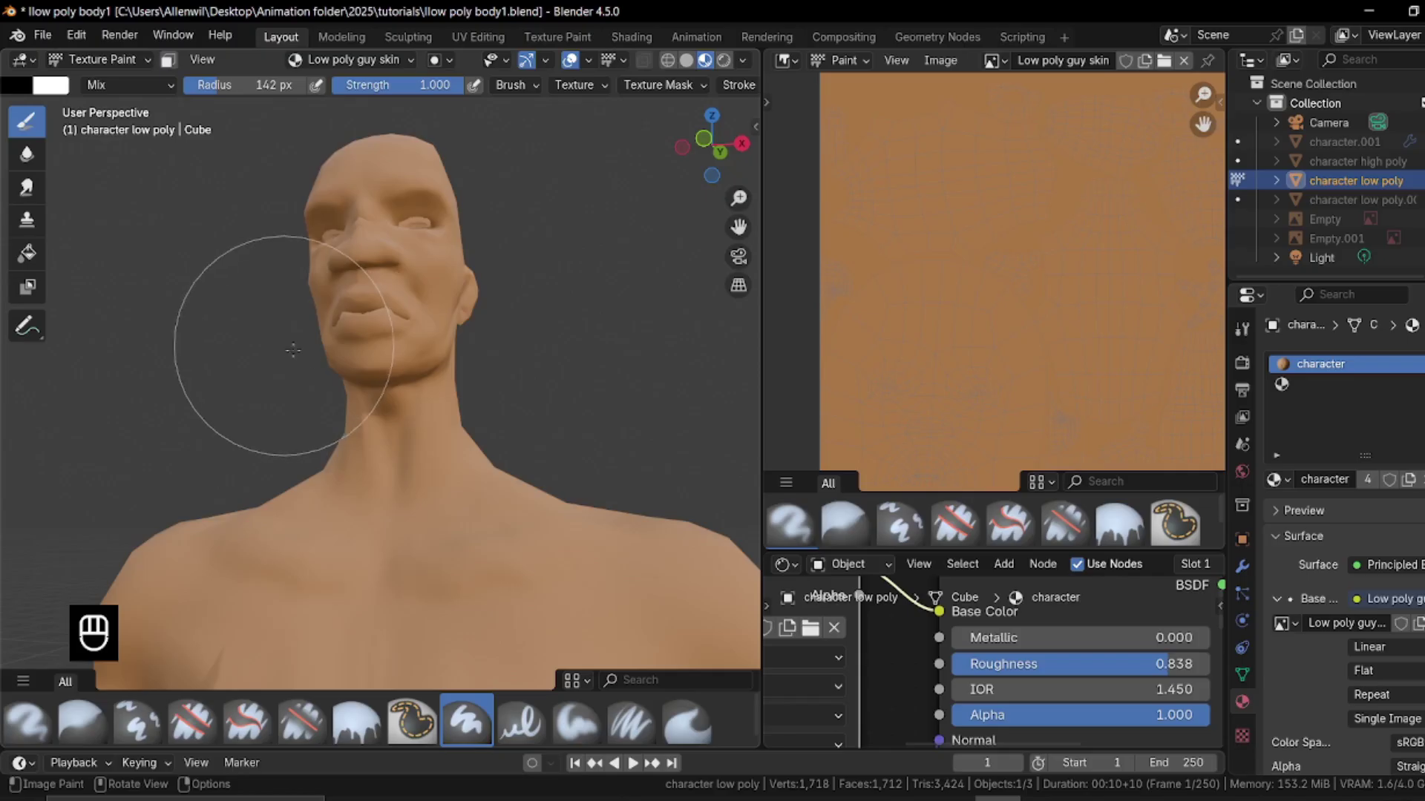
middle_drag(293, 349, 270, 388)
mouse_move(509, 328)
middle_down()
mouse_move(438, 275)
mouse_move(349, 256)
middle_up()
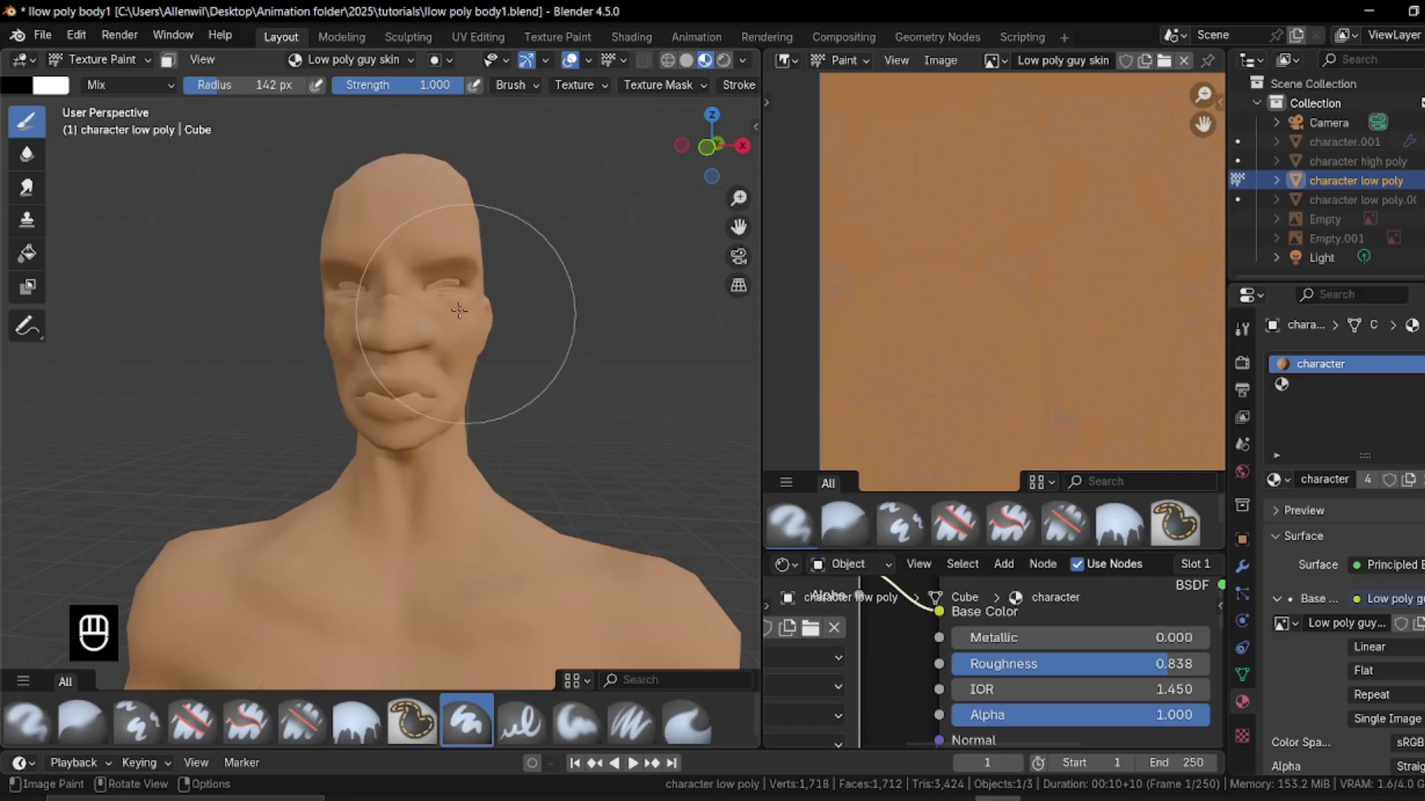
mouse_move(453, 271)
middle_down()
mouse_move(471, 280)
mouse_move(419, 256)
mouse_move(390, 215)
middle_up()
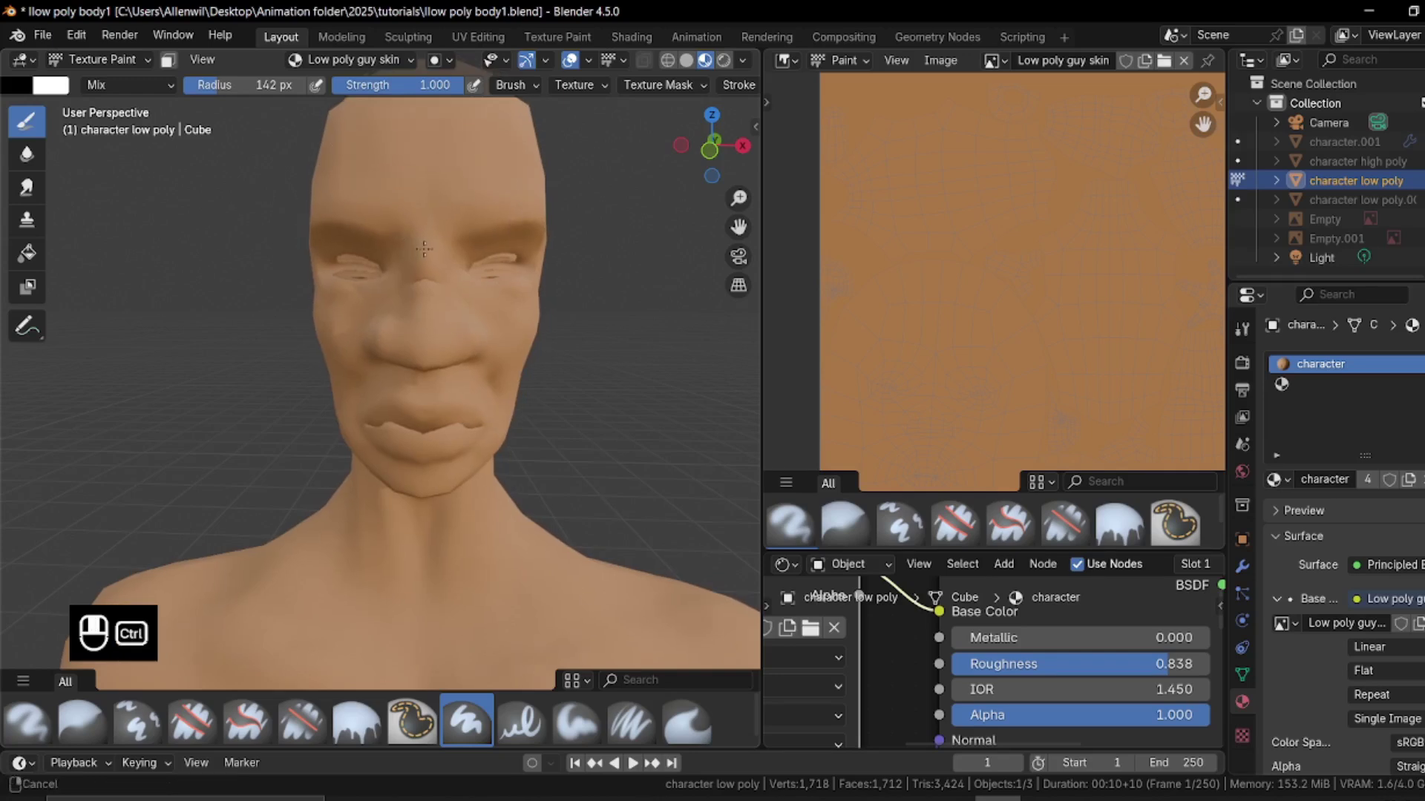
scroll(341, 197, down, 2)
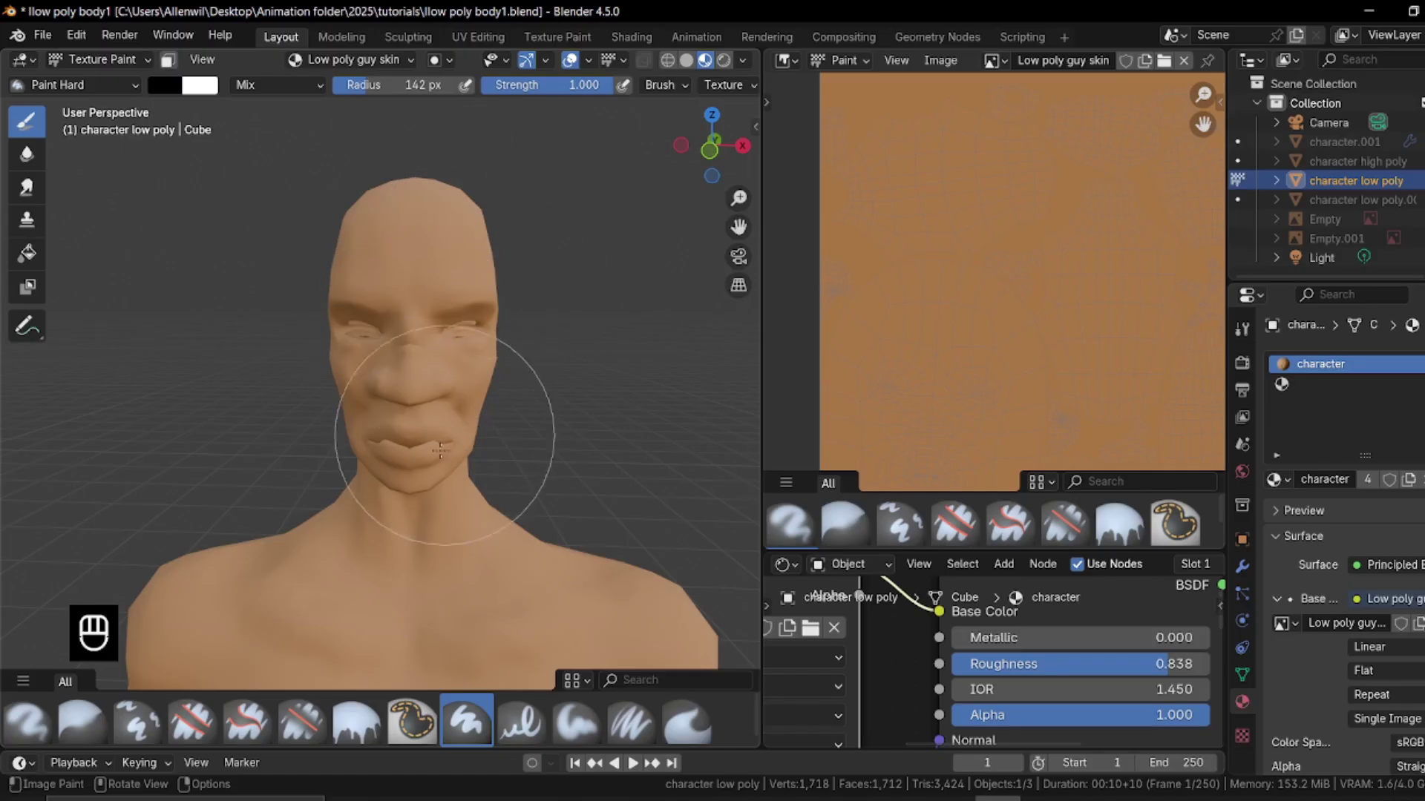
middle_drag(396, 446, 312, 394)
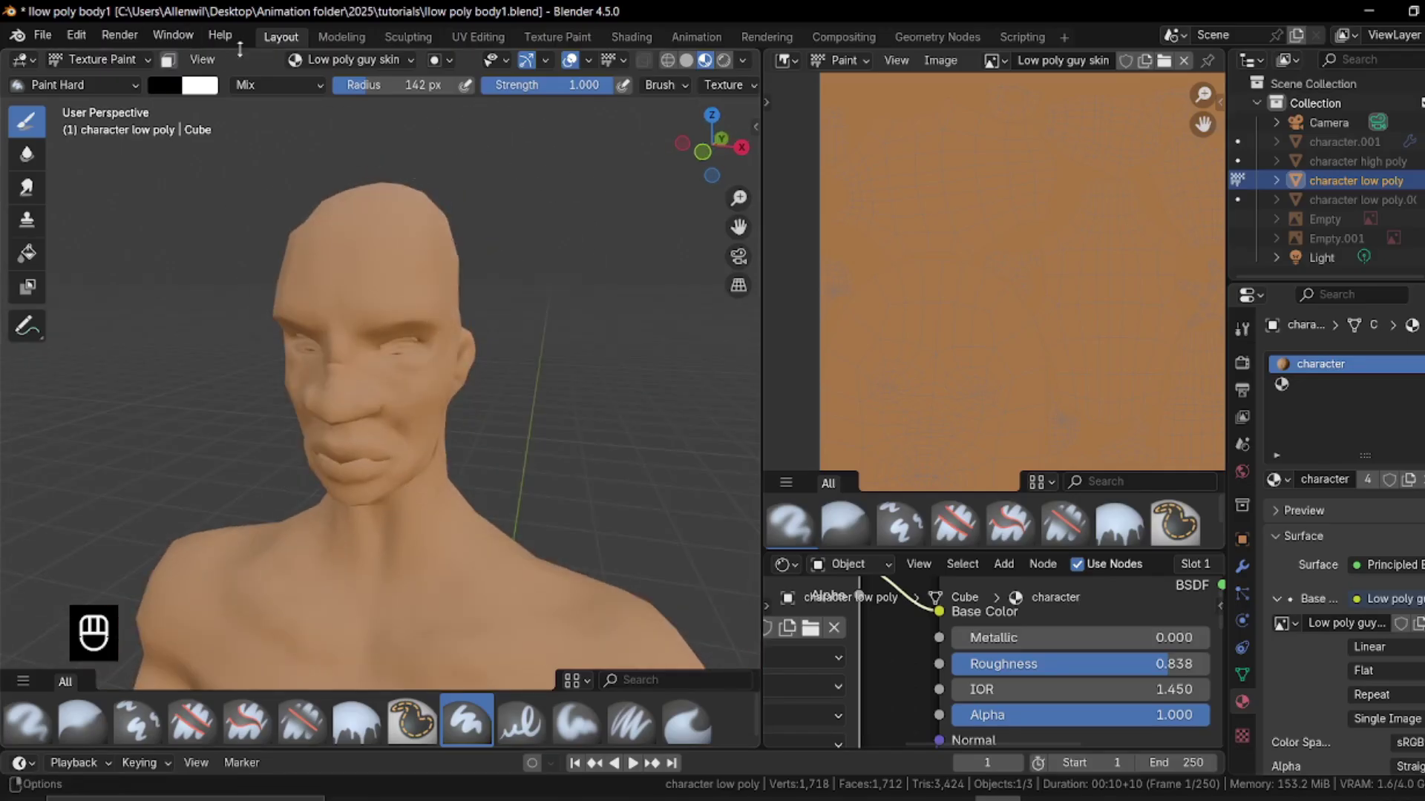
Set the Paint Hard brush to a yellow-green color with a strength of 0.156
click(169, 84)
drag(324, 253, 334, 152)
drag(255, 195, 184, 207)
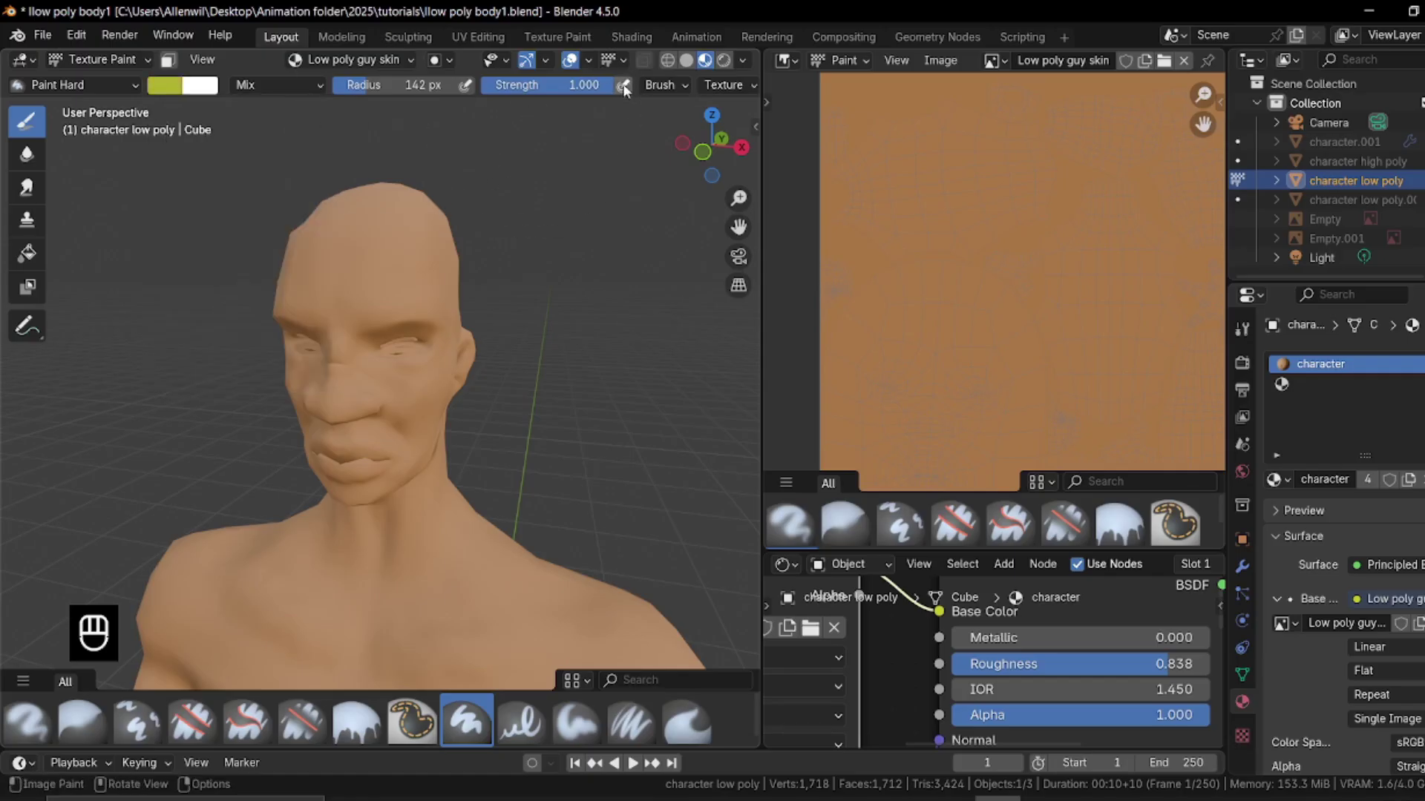
drag(611, 86, 483, 90)
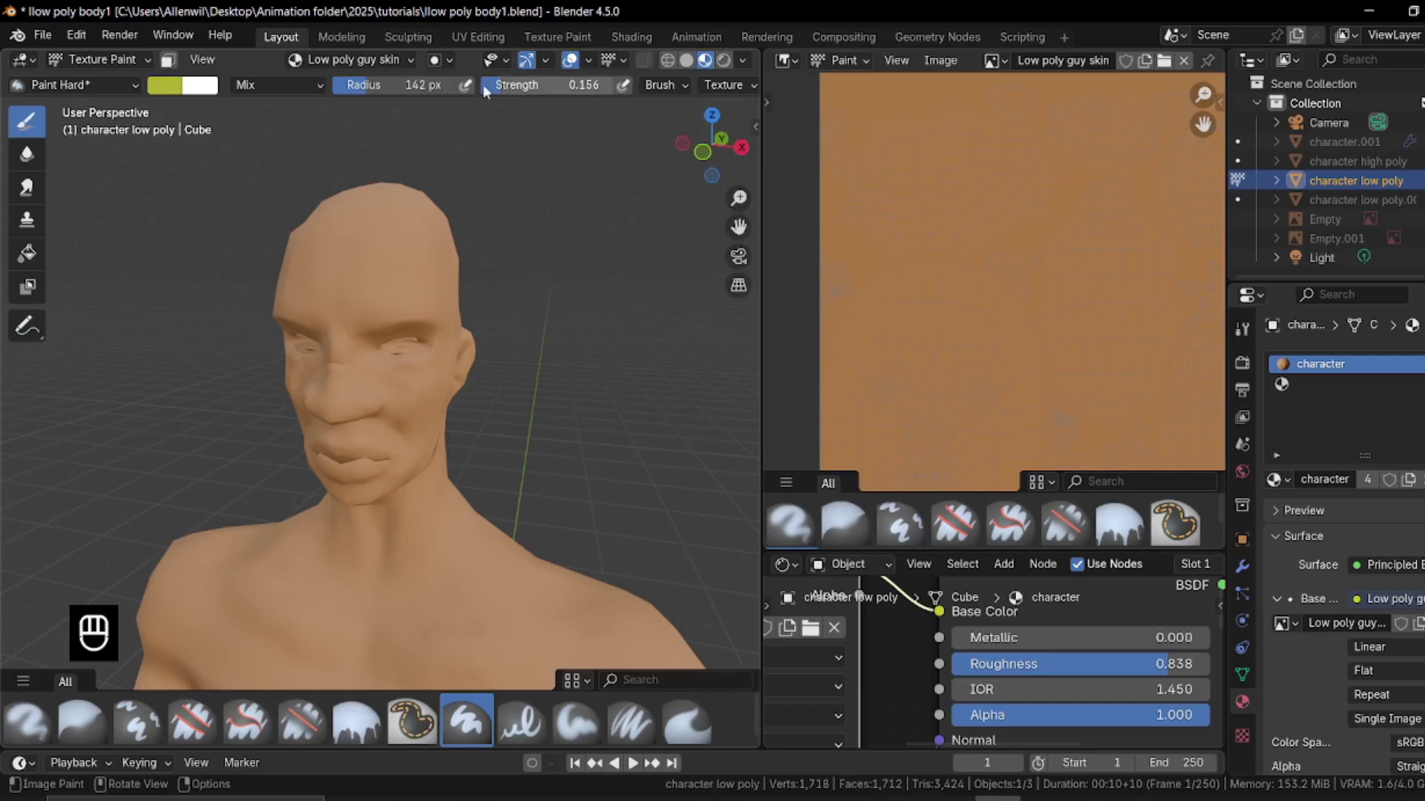
Change the brush color to a bright, saturated yellow for the forehead
middle_drag(381, 206, 407, 230)
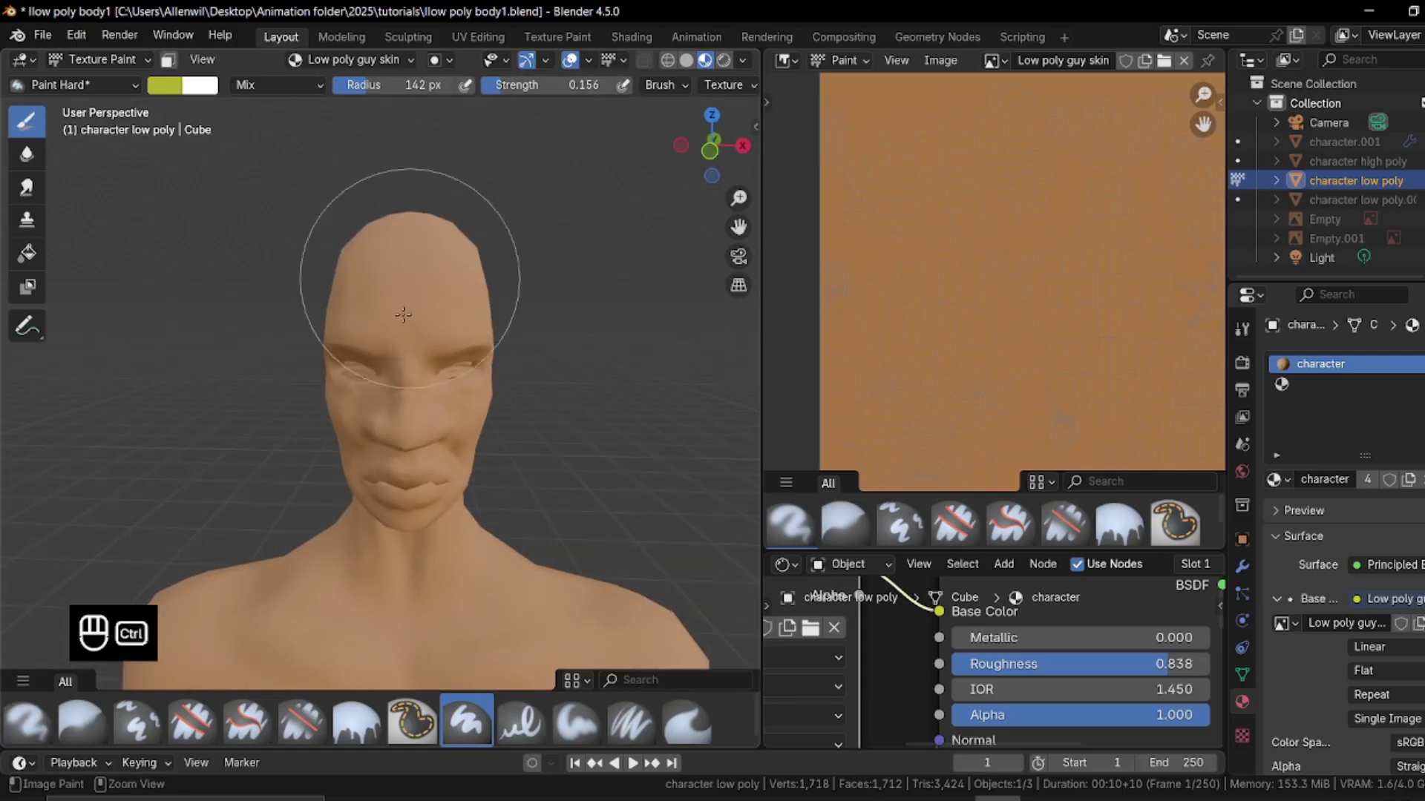
scroll(417, 280, up, 2)
middle_drag(417, 280, 601, 103)
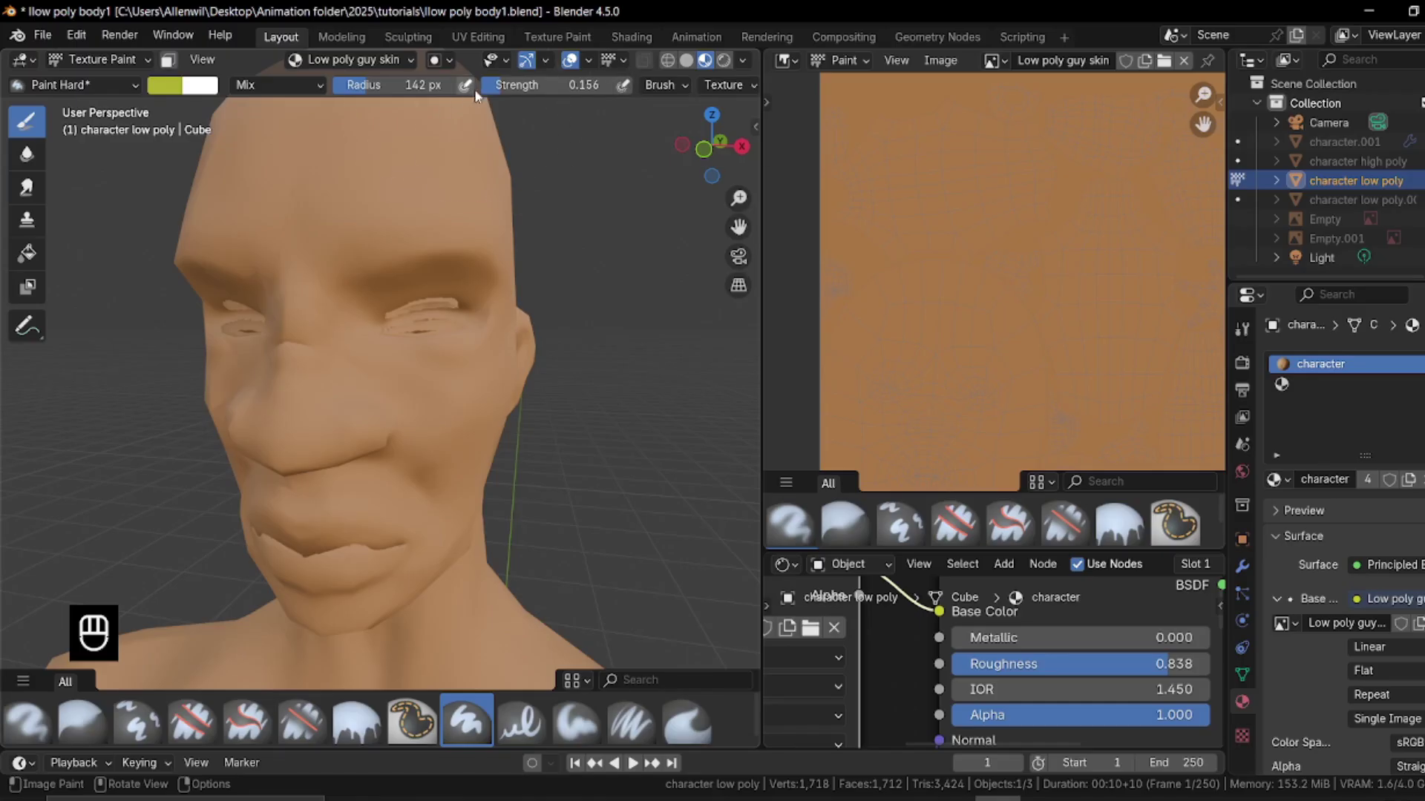
mouse_move(495, 312)
middle_down()
mouse_move(509, 286)
mouse_move(431, 290)
mouse_move(401, 304)
mouse_move(451, 309)
mouse_move(408, 326)
middle_up()
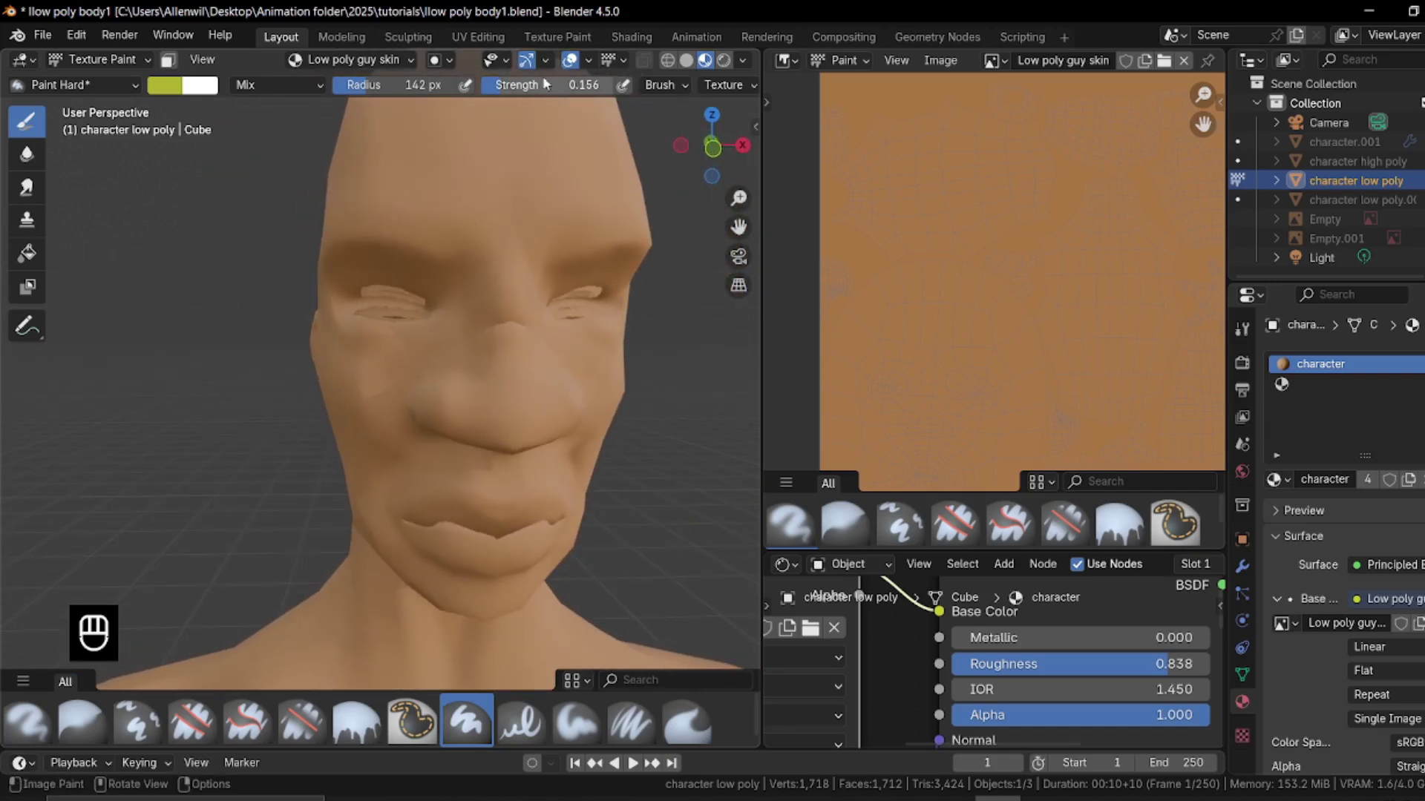
mouse_move(453, 185)
middle_down()
mouse_move(417, 252)
mouse_move(428, 250)
mouse_move(404, 192)
mouse_move(382, 276)
mouse_move(419, 310)
mouse_move(319, 203)
middle_up()
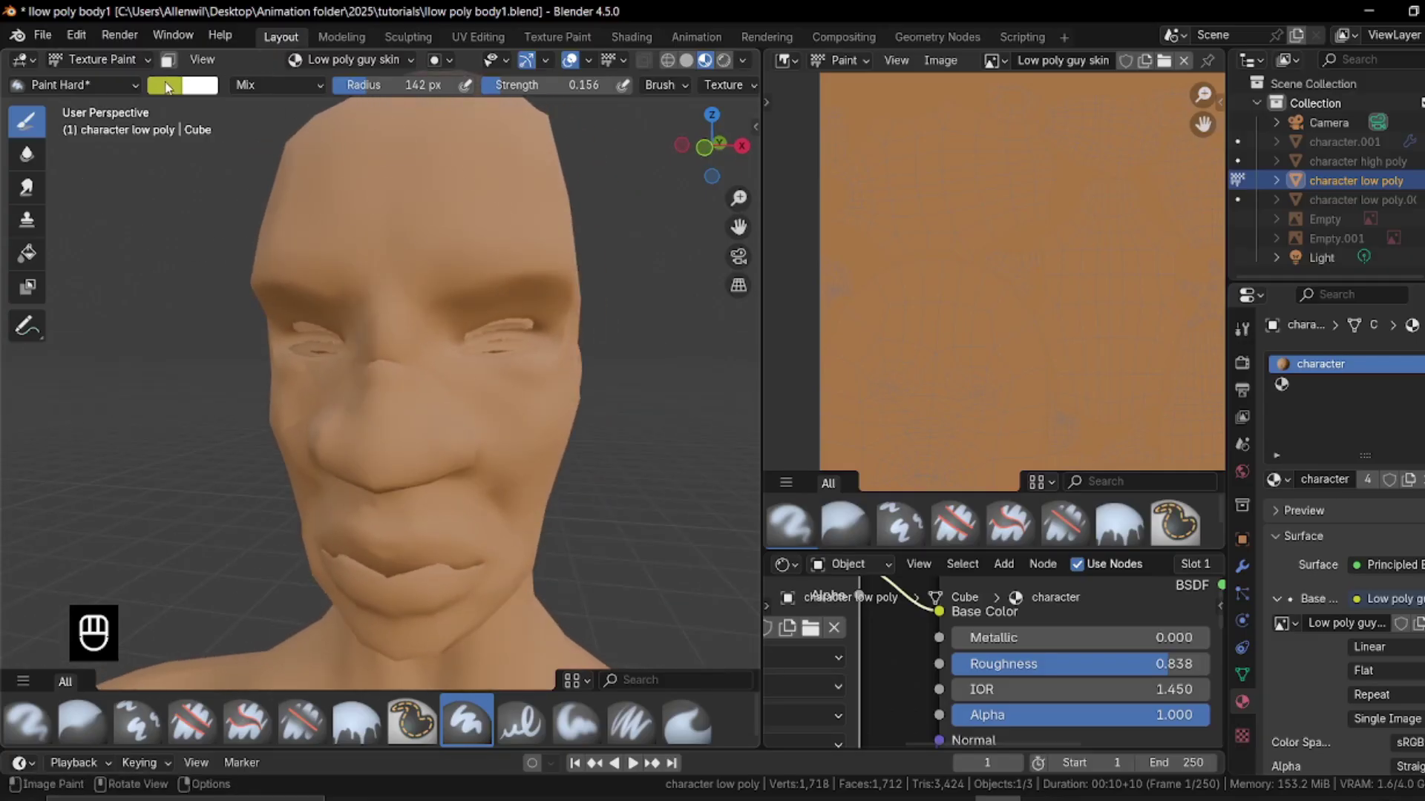
click(168, 88)
drag(324, 151, 324, 143)
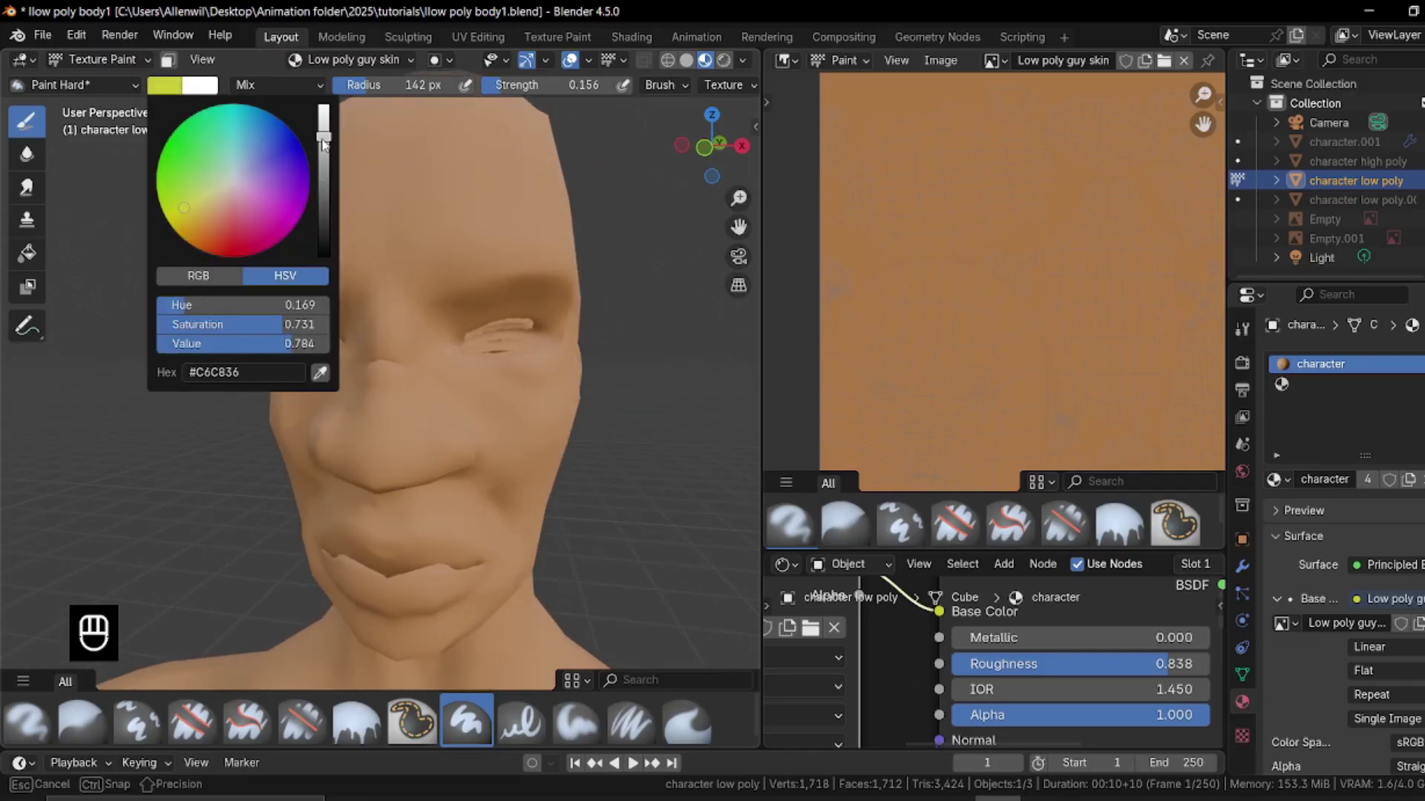
drag(177, 216, 172, 226)
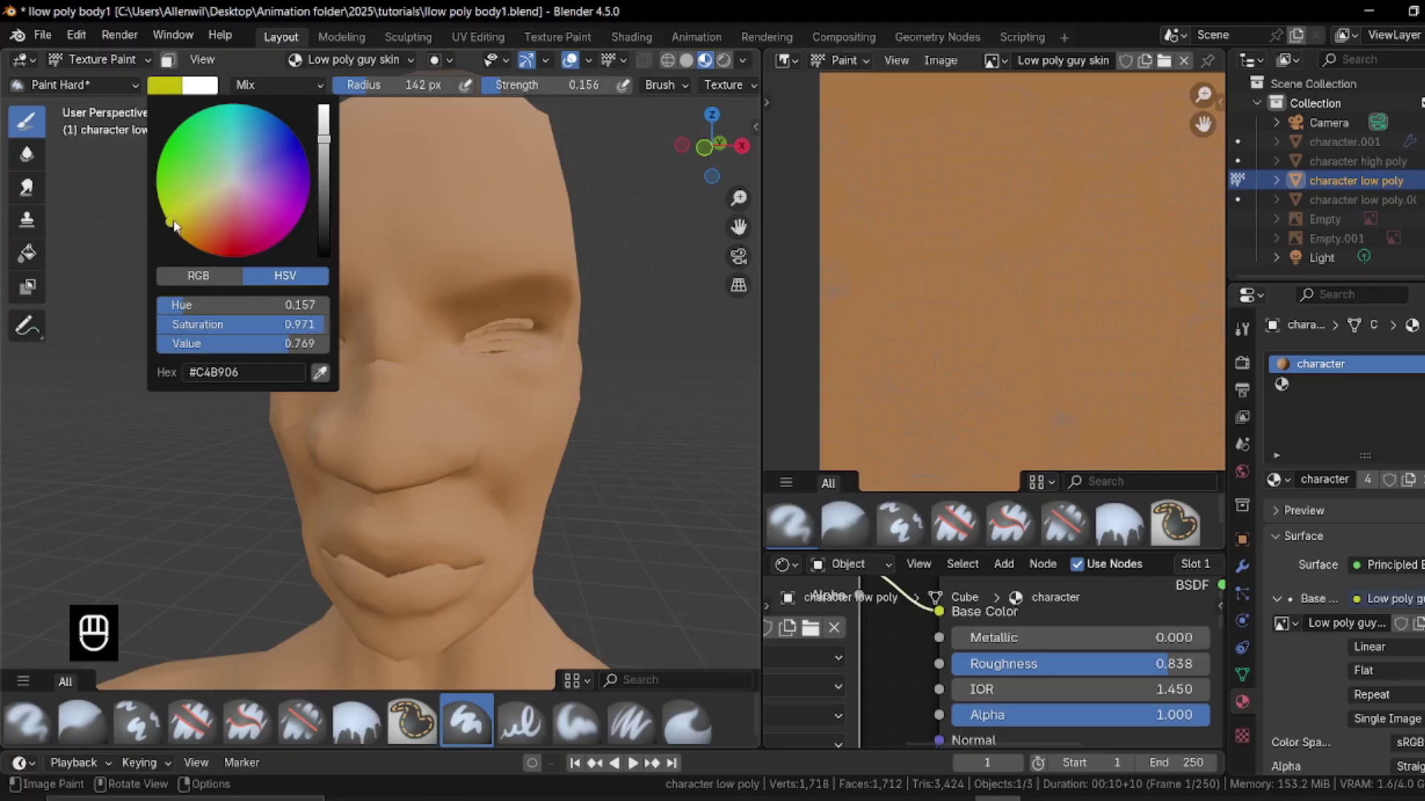
drag(325, 137, 324, 108)
drag(182, 220, 176, 228)
Test a yellow stroke on the forehead, undo it and reduce the brush strength to 0.069
middle_drag(319, 245, 438, 219)
drag(437, 219, 464, 195)
key(ctrl+z)
drag(532, 87, 509, 84)
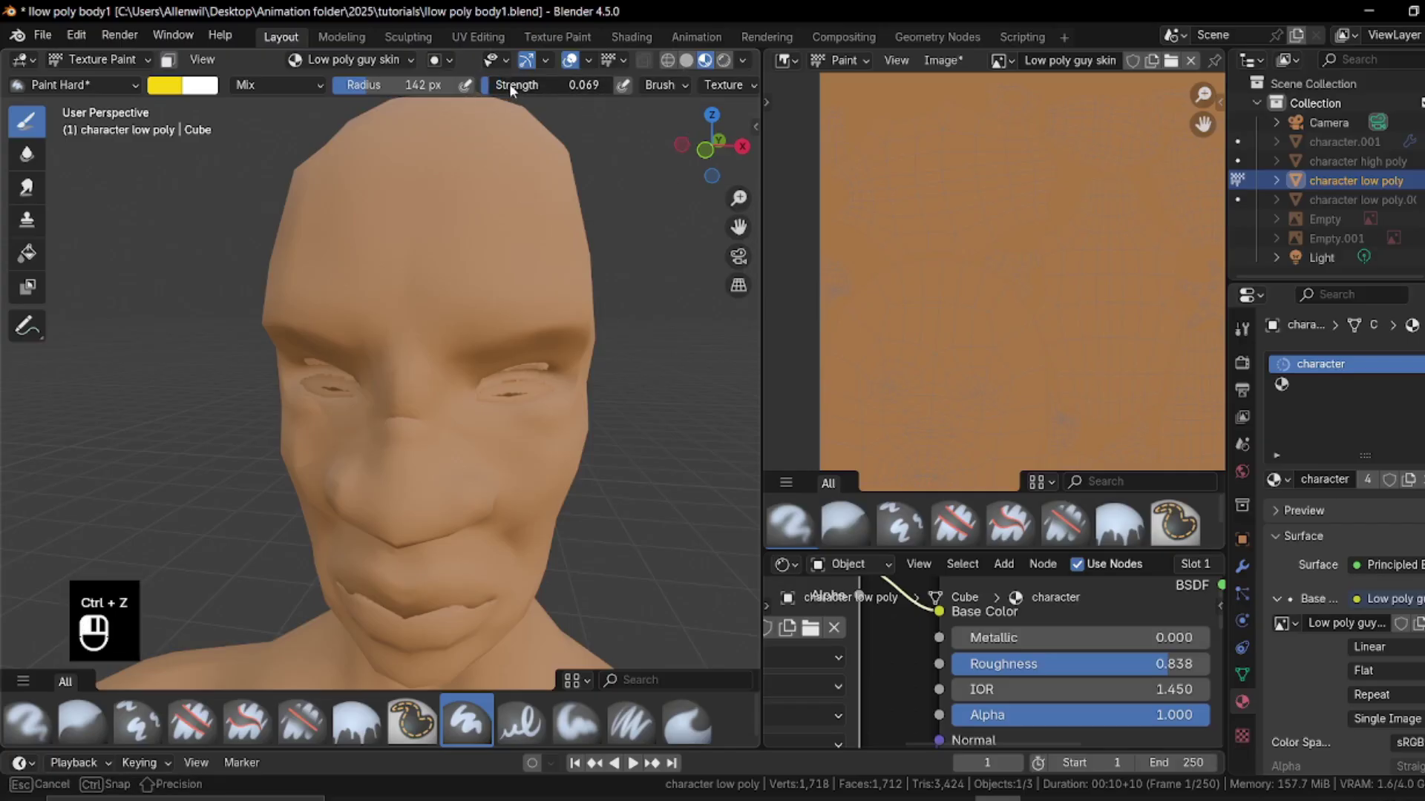
Paint a faint yellow tint over the forehead and undo the last stroke
drag(352, 232, 357, 234)
middle_drag(356, 234, 371, 232)
drag(371, 232, 353, 186)
middle_drag(353, 186, 478, 312)
key(ctrl+z)
Reduce the brush radius to 86 px and 61 px while deepening the yellow on the brow and lower forehead
key(f)
click(450, 312)
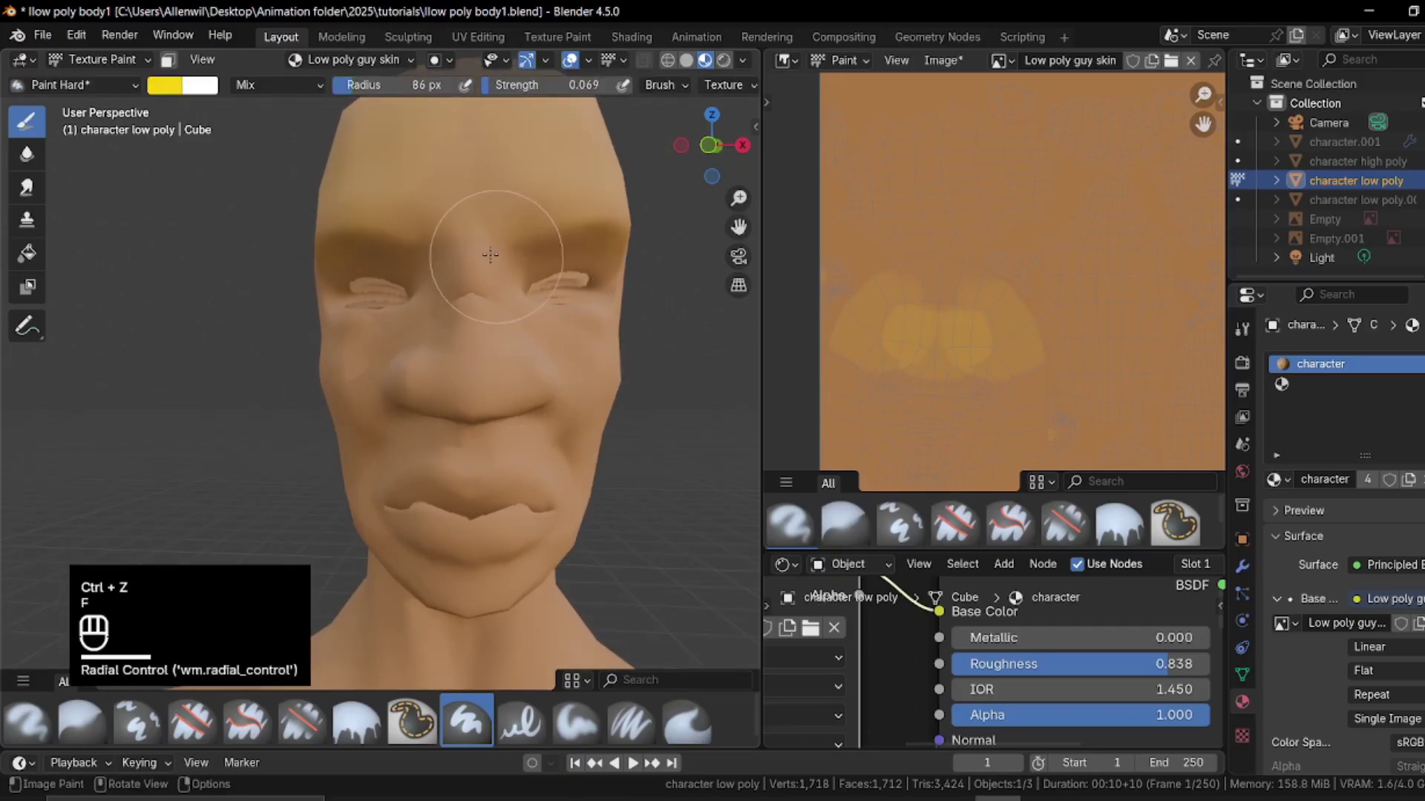
key(f)
click(475, 253)
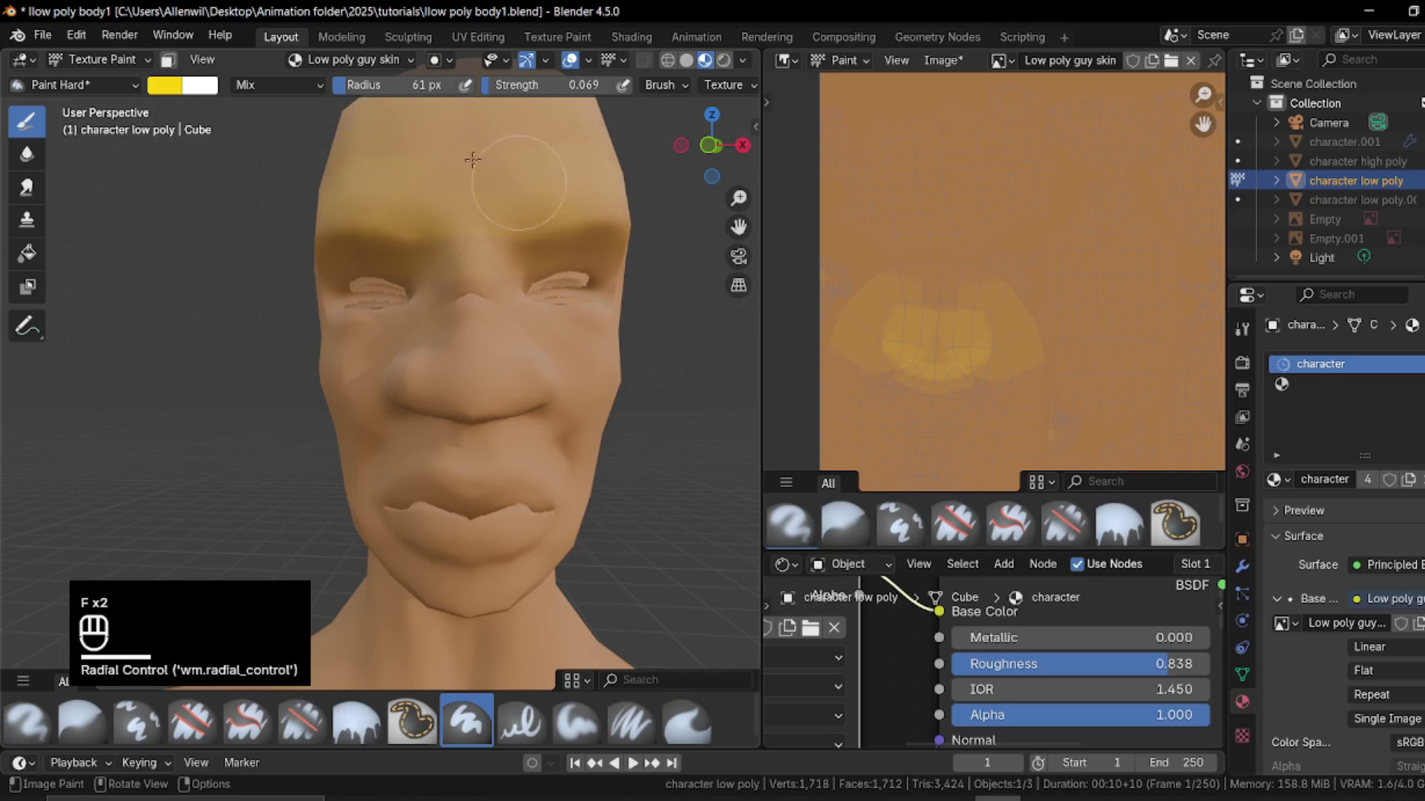
Change the brush color to red and tint the nose and cheeks
middle_drag(520, 181, 374, 282)
right_click(371, 282)
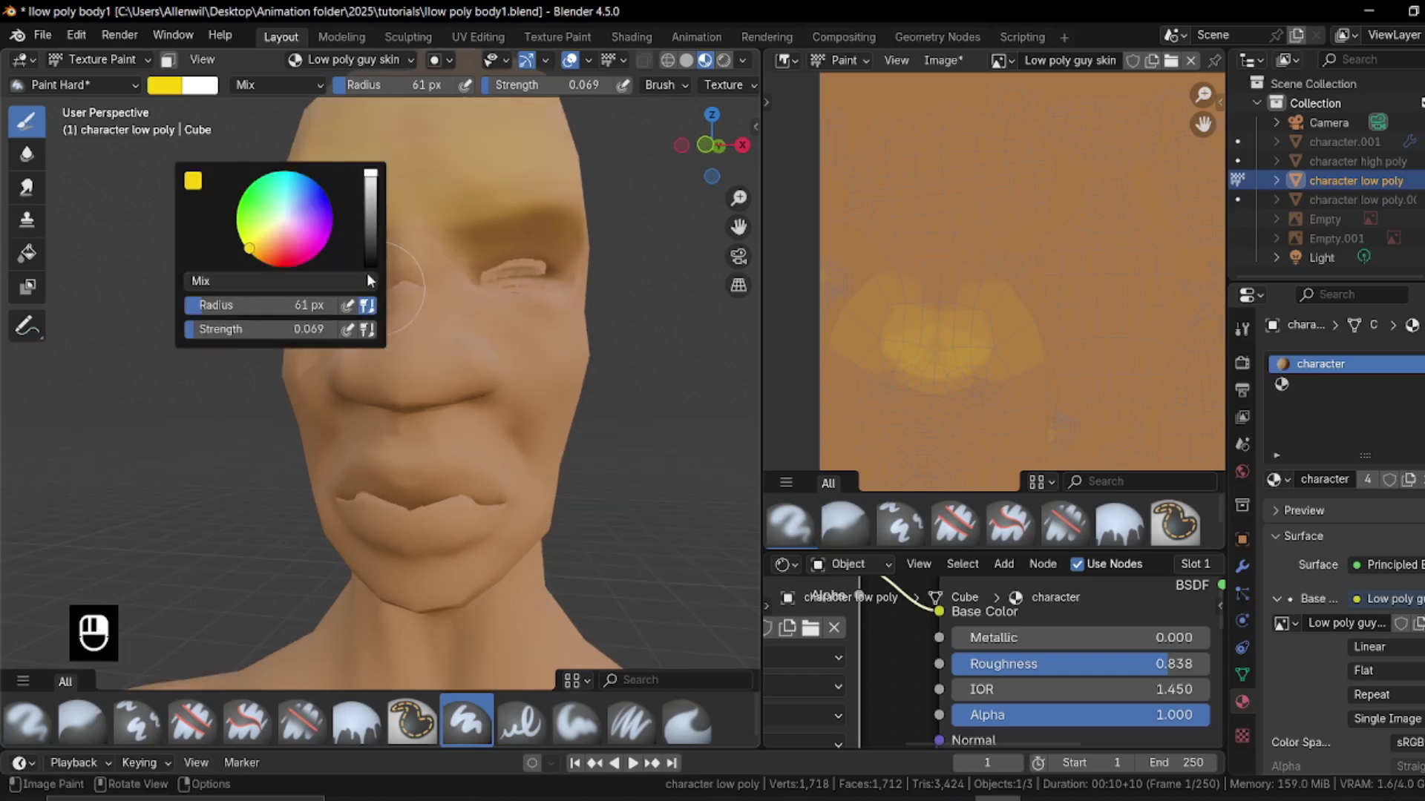
right_click(420, 300)
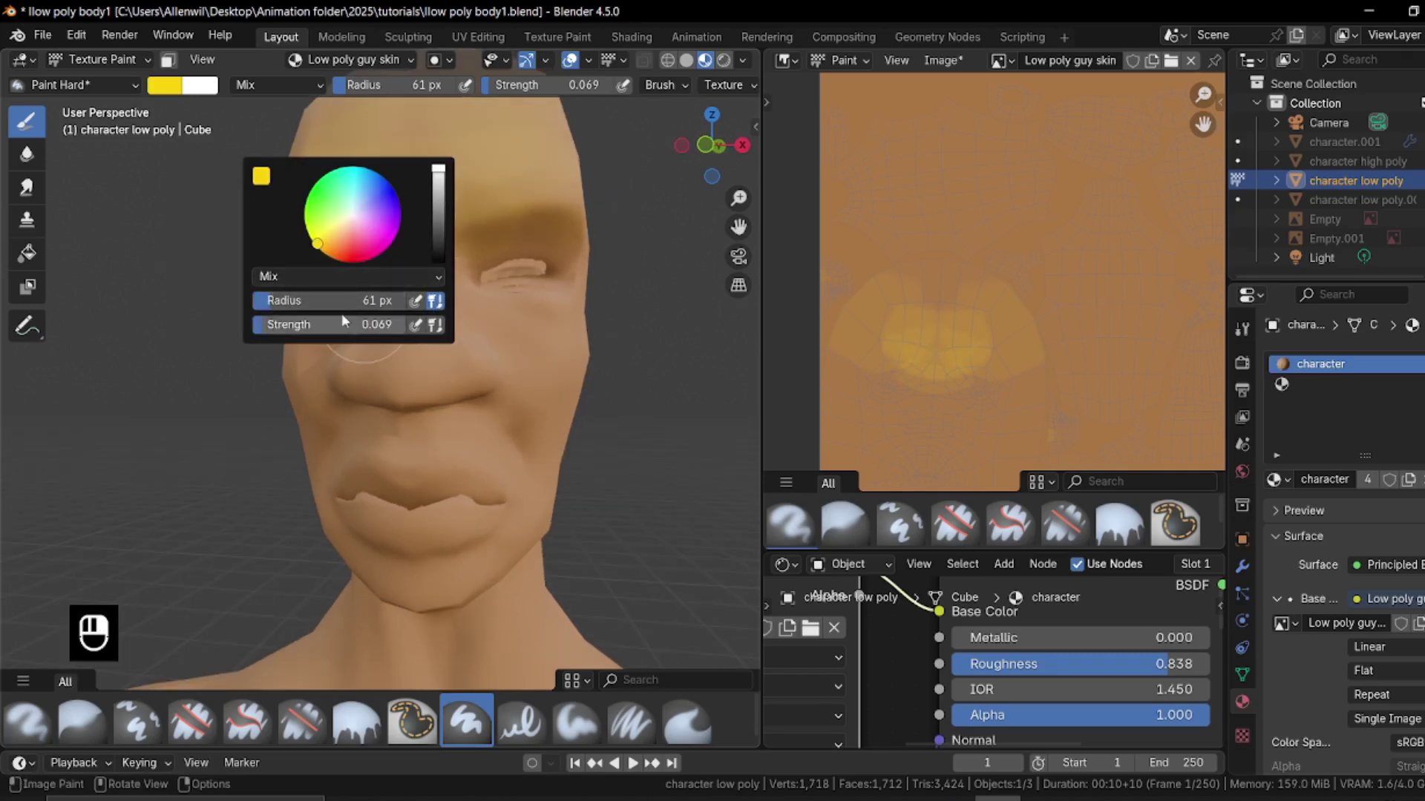
right_click(335, 415)
click(261, 366)
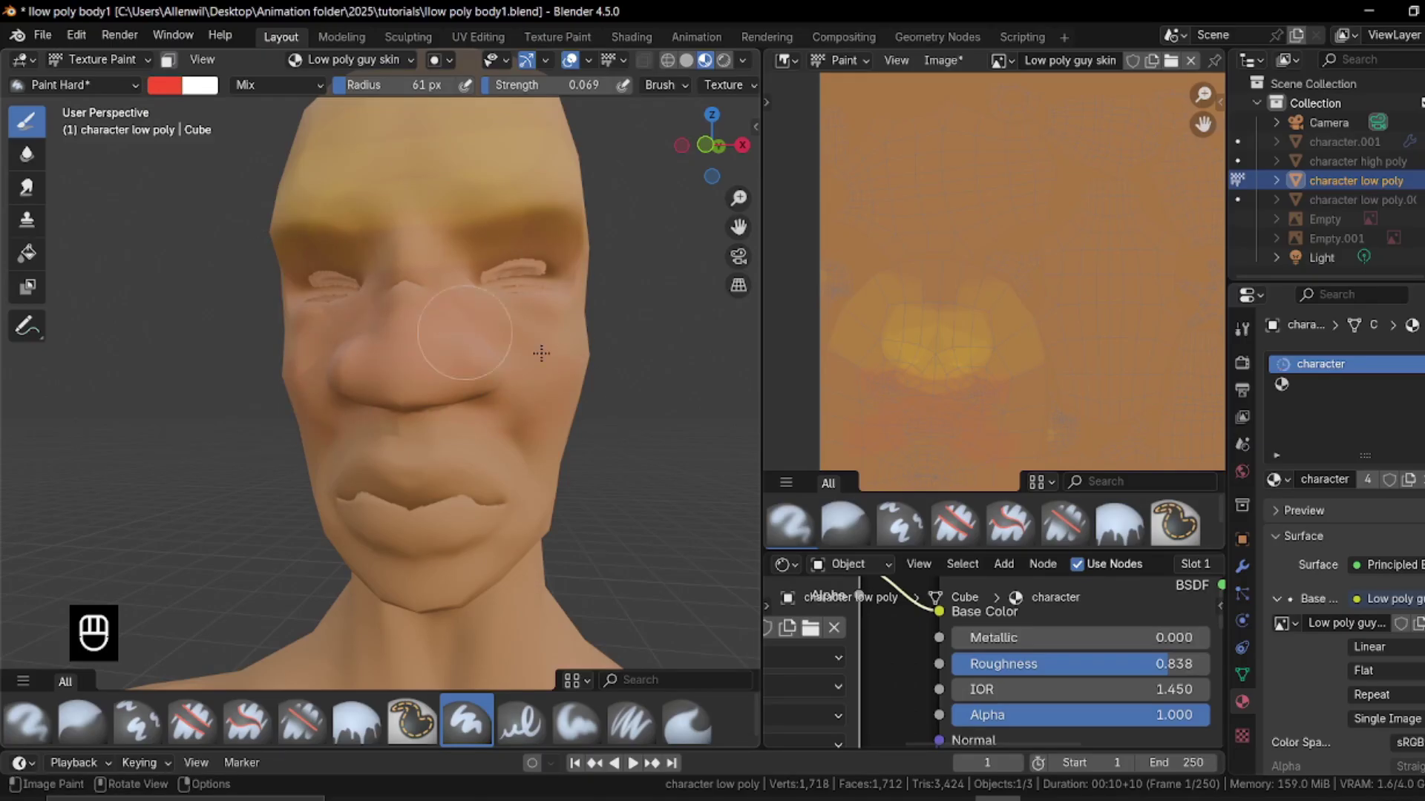
Build up the red tint on the nose and cheeks, deepening it with a darker red and extending it around the mouth
middle_drag(509, 279, 366, 299)
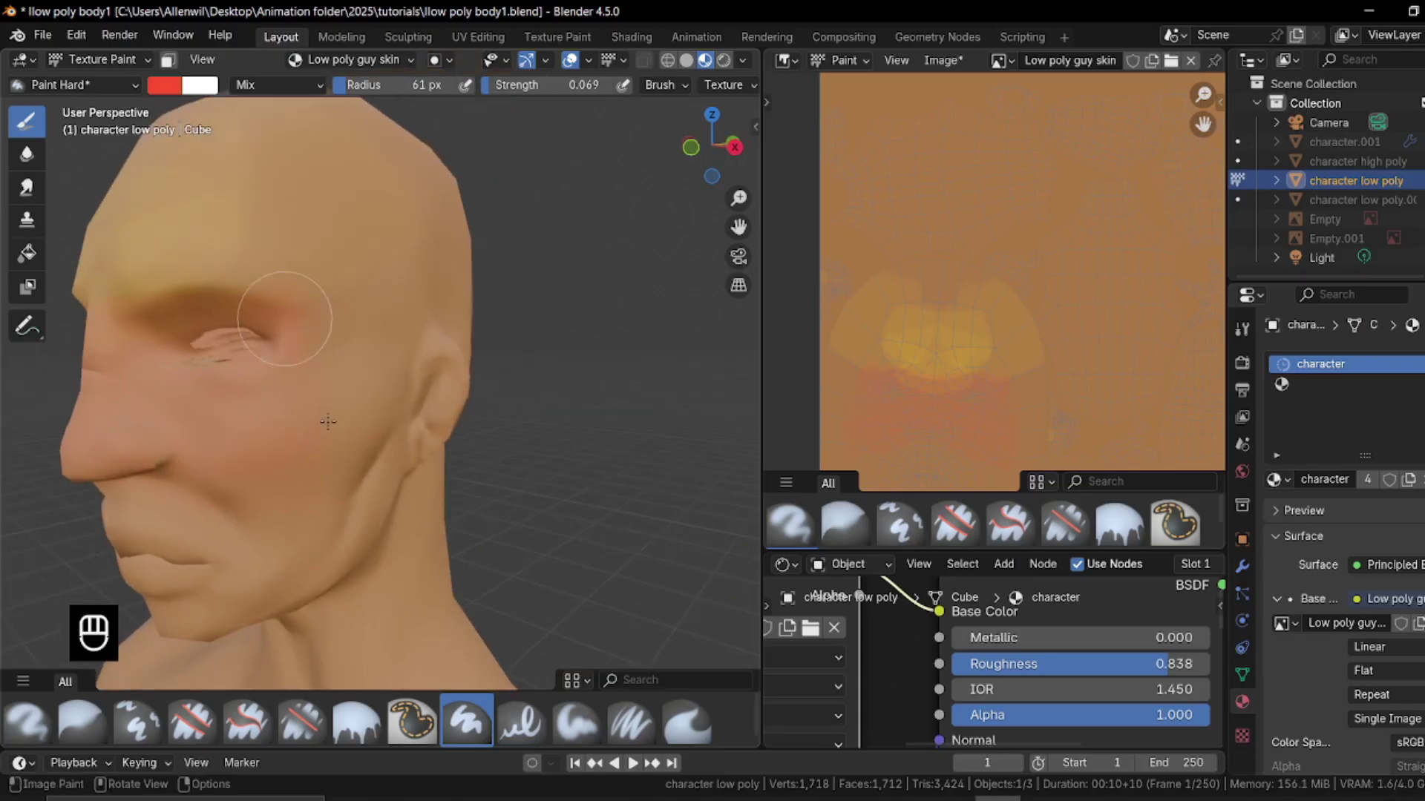
mouse_move(367, 384)
middle_down()
mouse_move(445, 386)
mouse_move(361, 389)
middle_up()
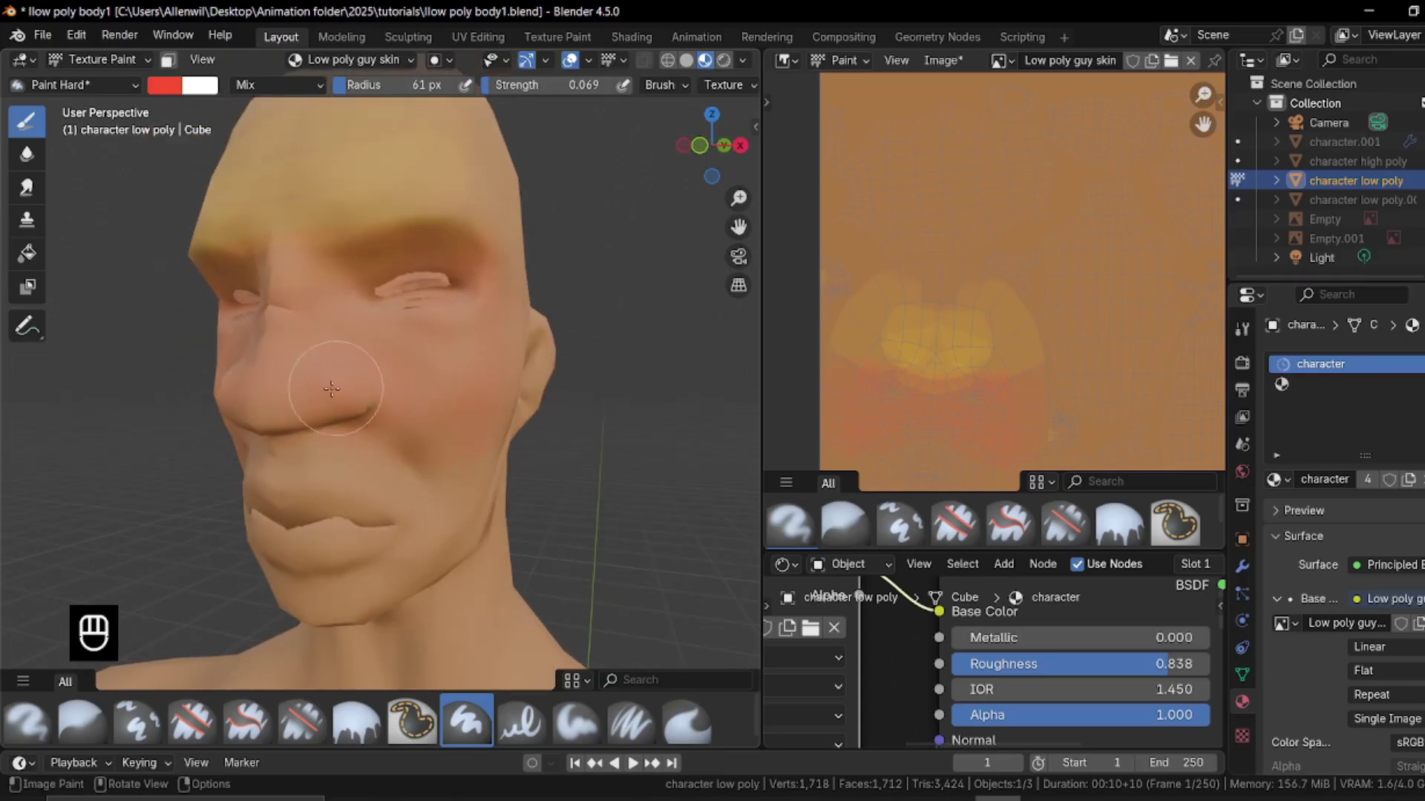
right_click(269, 231)
drag(349, 247, 309, 288)
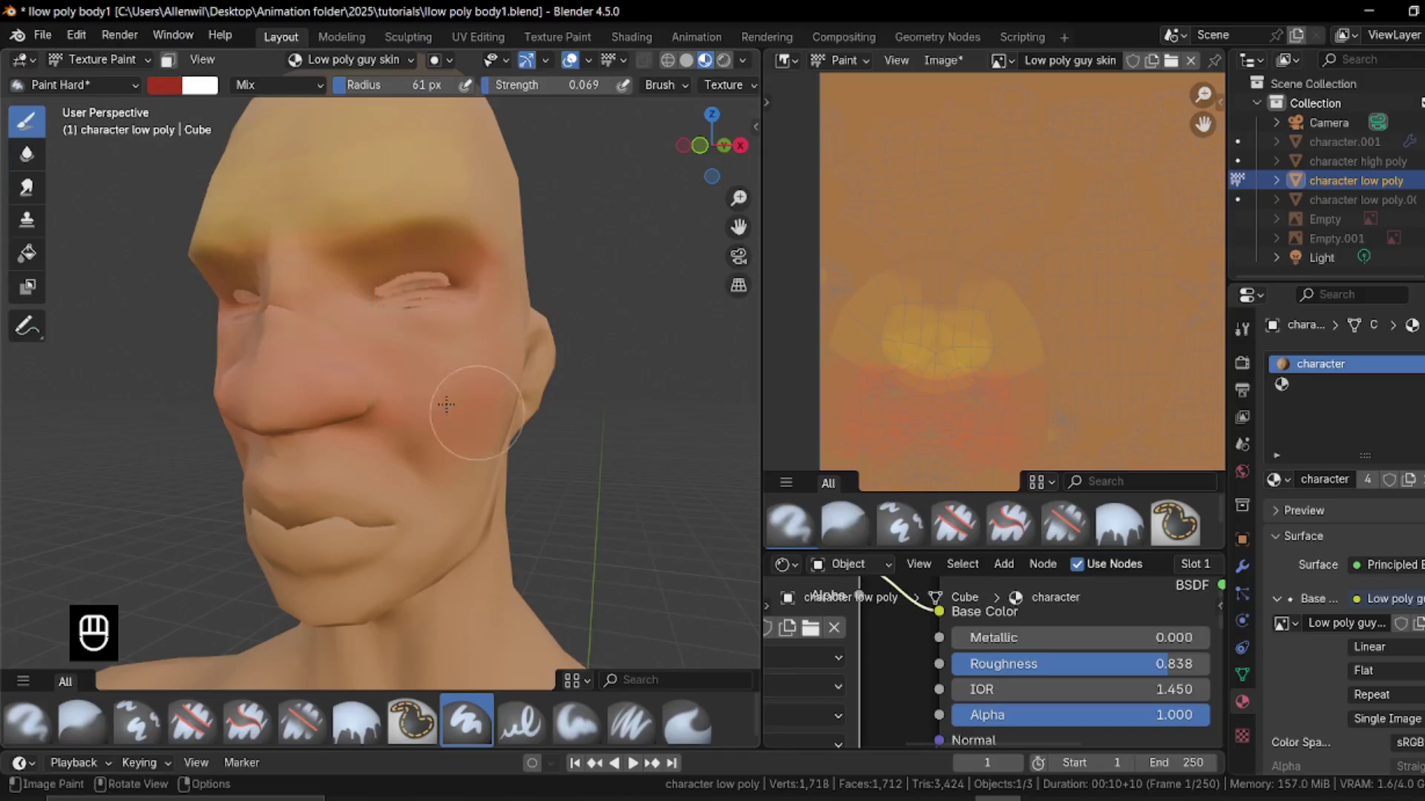
middle_drag(338, 303, 330, 425)
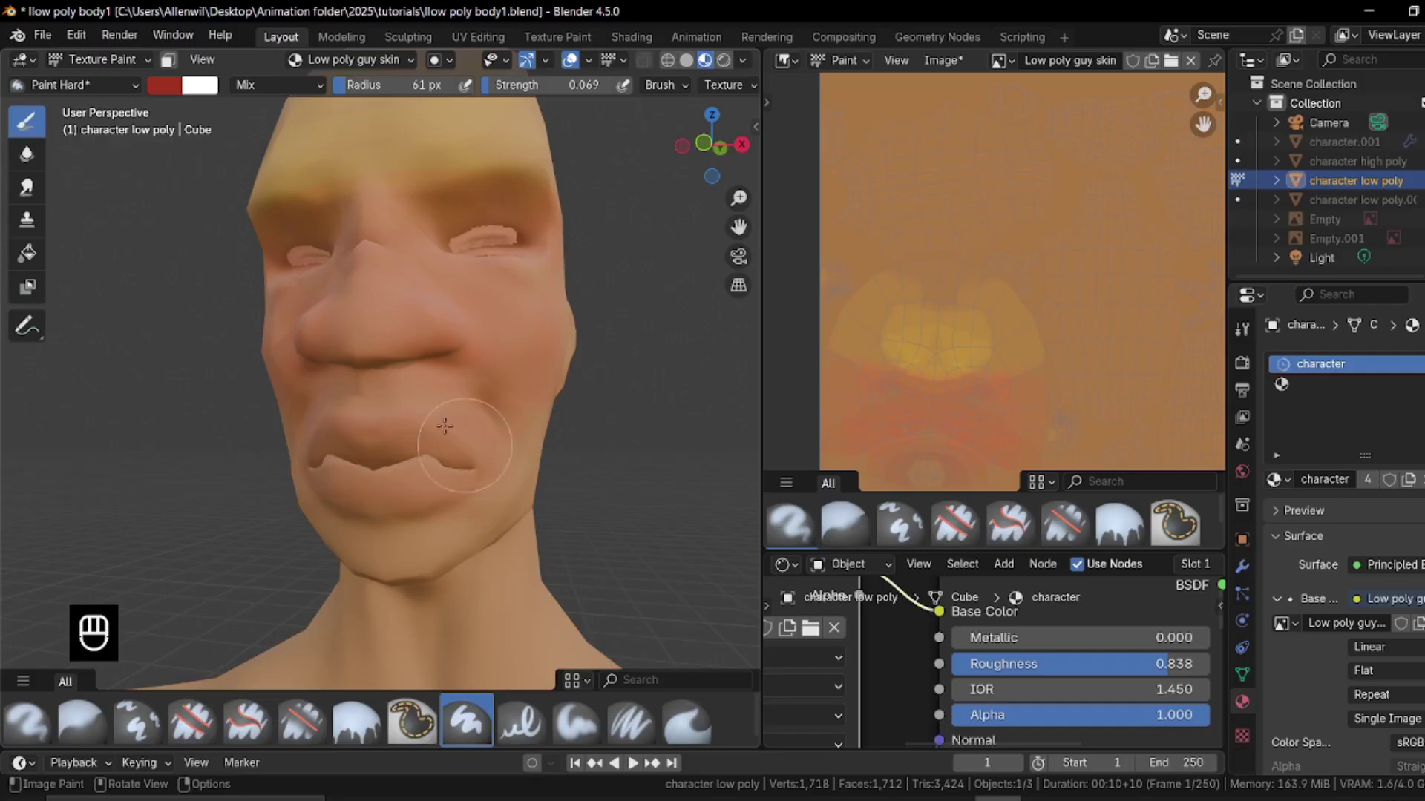
middle_drag(422, 361, 325, 383)
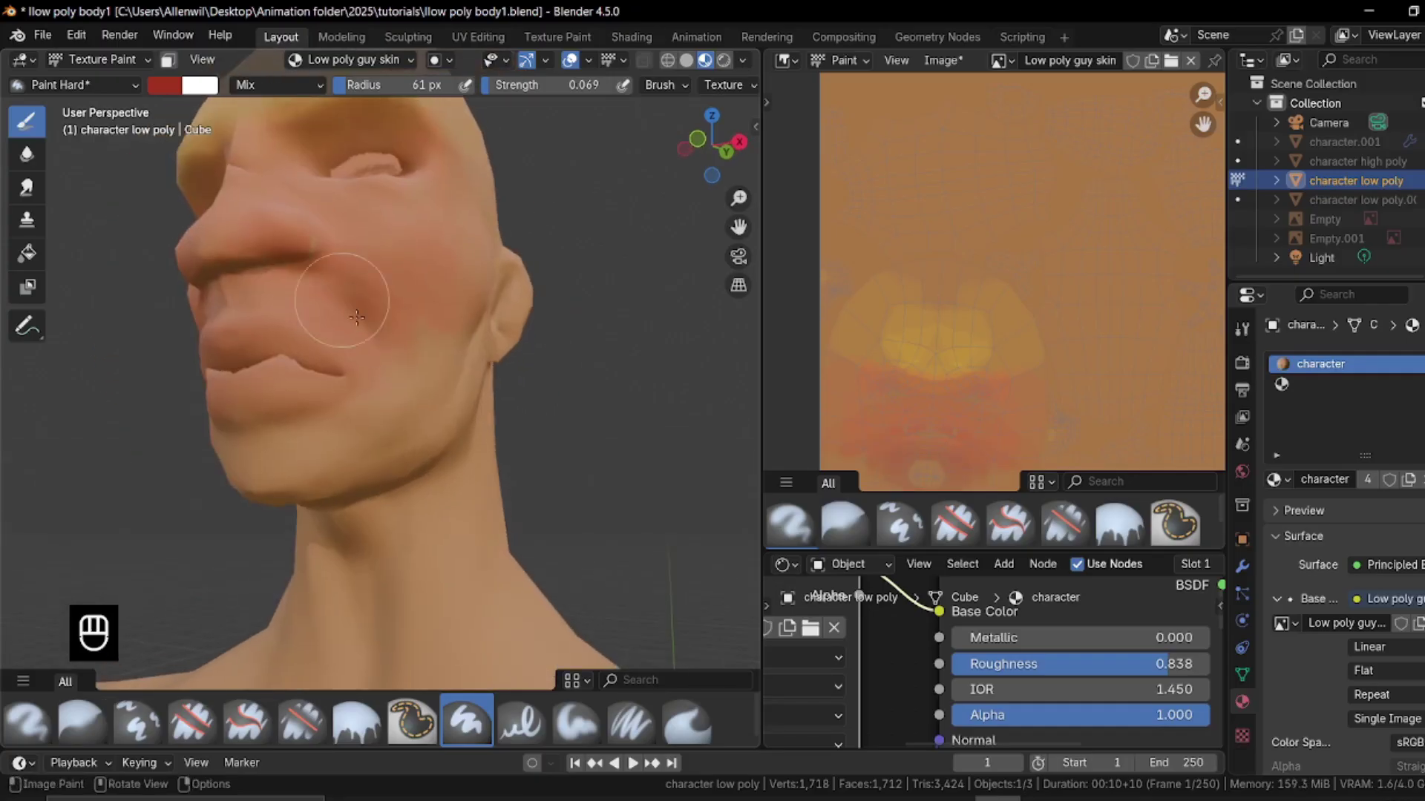
Change the brush color to teal and tint the chin and jawline for a cool beard zone
right_click(325, 383)
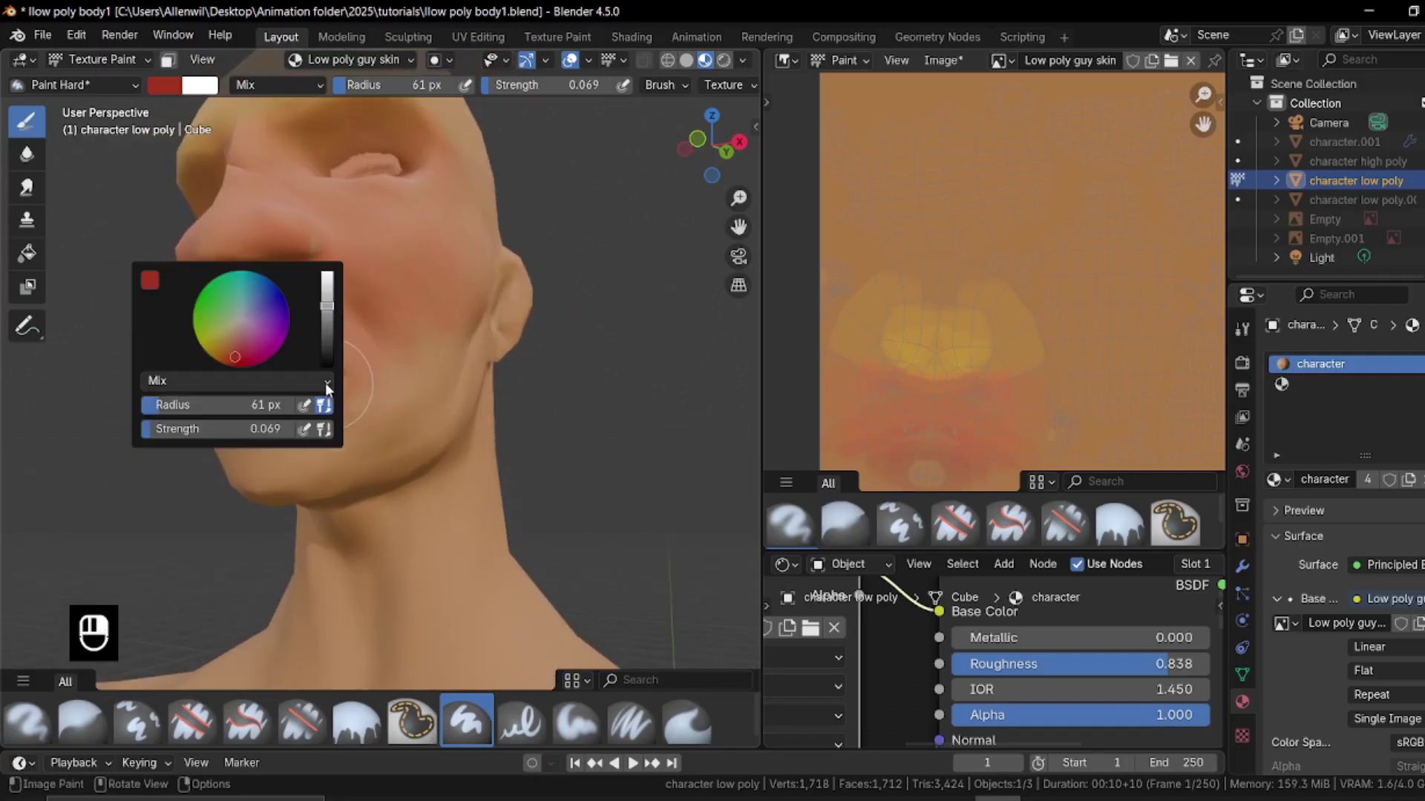
click(238, 313)
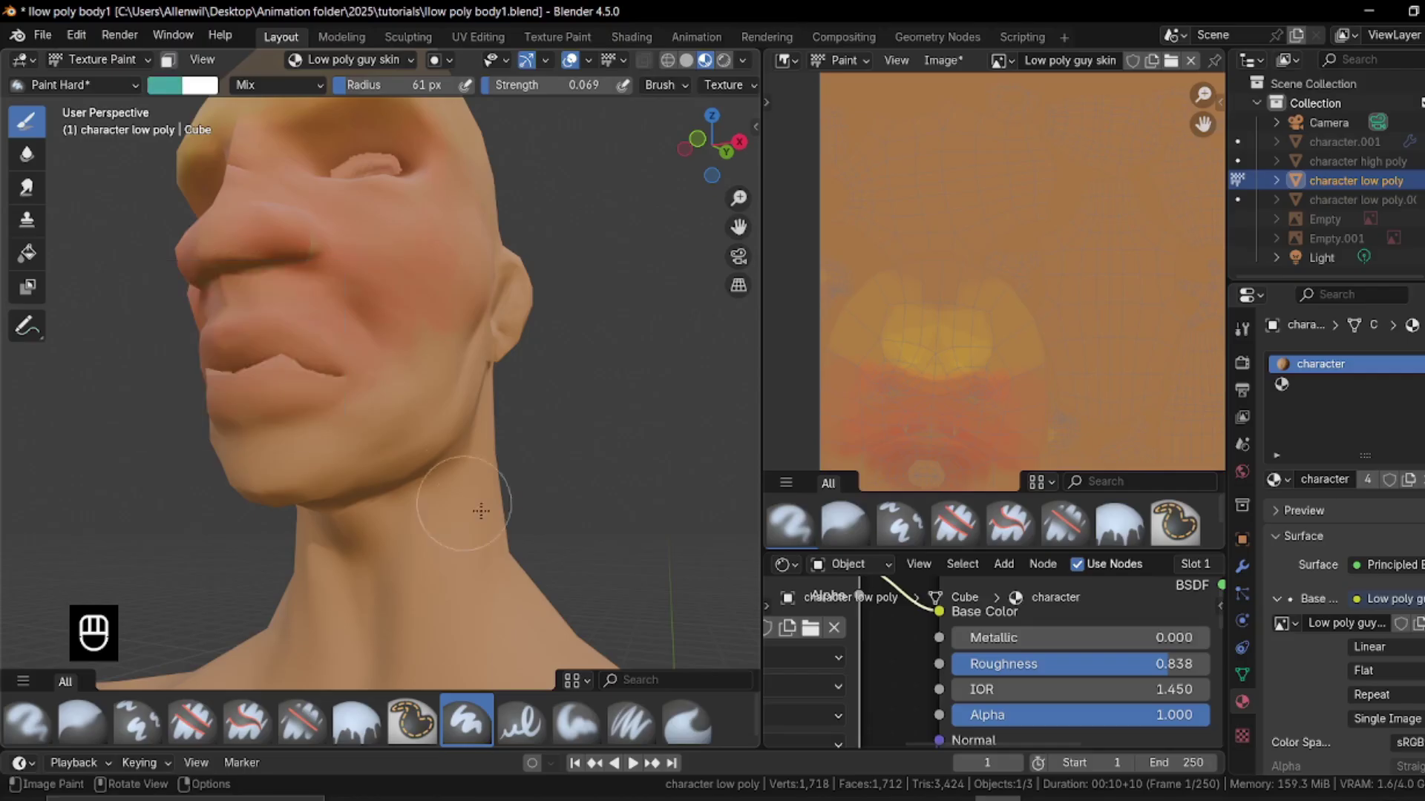
middle_drag(477, 509, 386, 460)
mouse_move(513, 378)
middle_down()
mouse_move(359, 445)
mouse_move(429, 446)
mouse_move(385, 364)
middle_up()
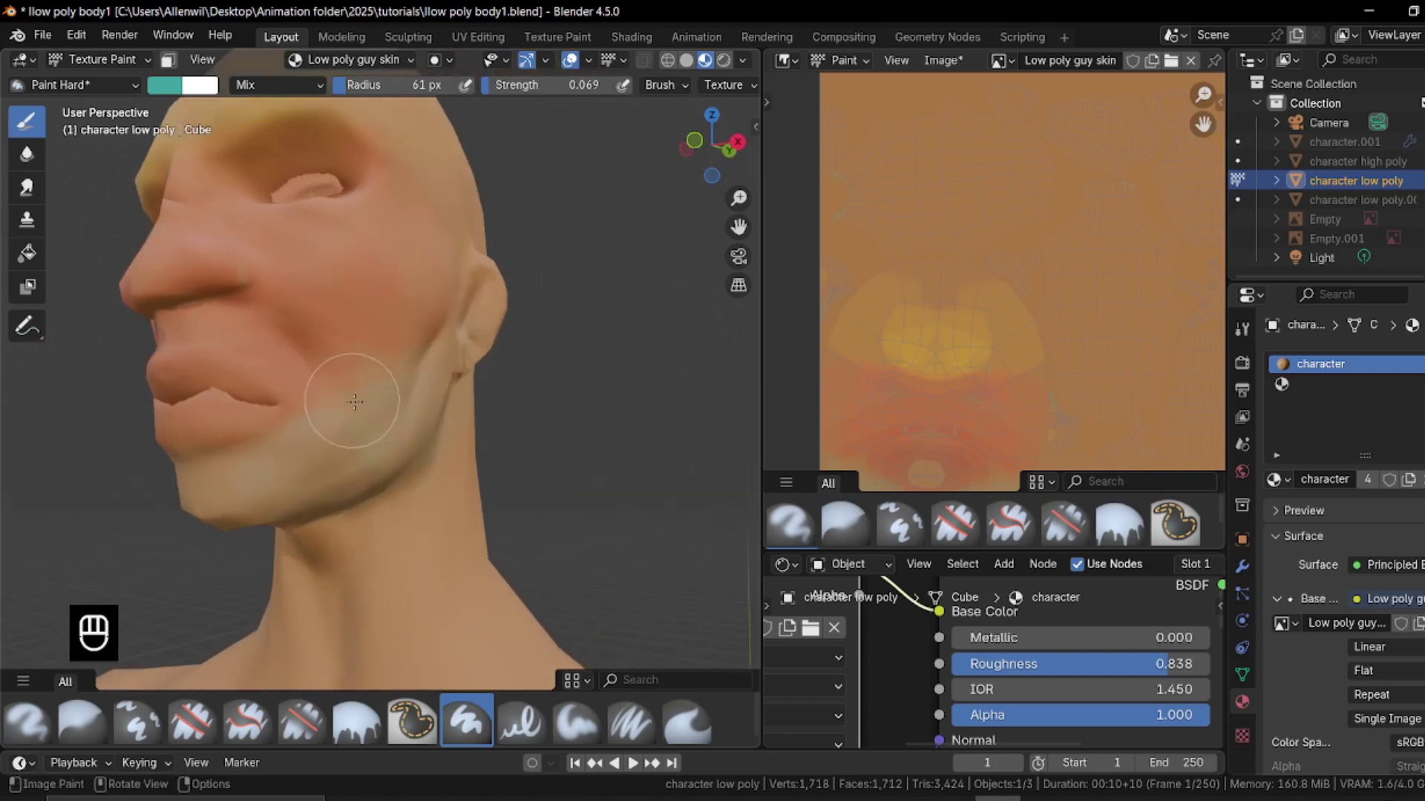
mouse_move(468, 326)
middle_down()
mouse_move(461, 299)
mouse_move(498, 318)
mouse_move(409, 230)
mouse_move(450, 178)
mouse_move(458, 210)
mouse_move(451, 167)
mouse_move(446, 185)
middle_up()
Change the brush color to dark red, deepen the tint on the nose and mouth area, and save the skin texture image
right_click(333, 271)
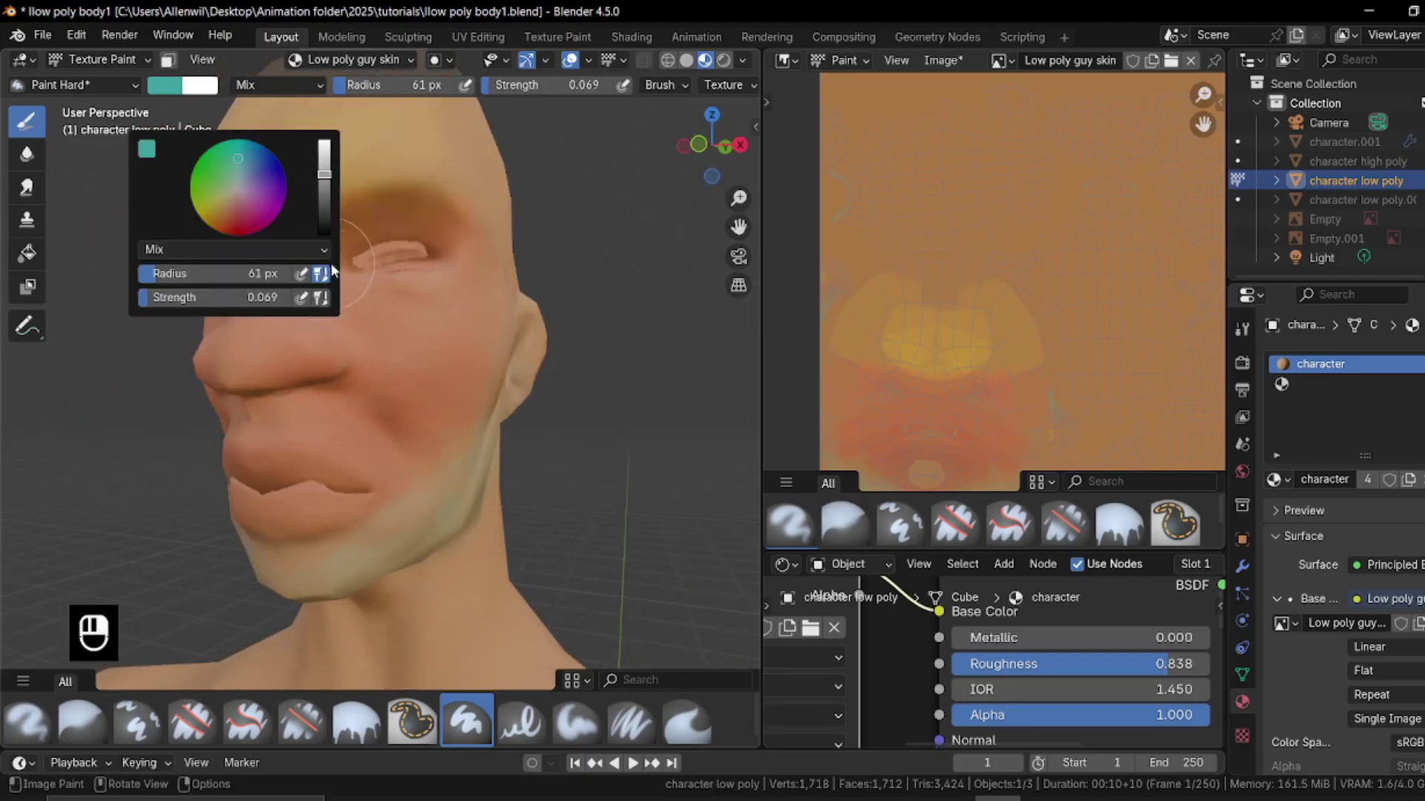
click(239, 231)
mouse_move(314, 404)
middle_down()
mouse_move(382, 261)
mouse_move(349, 319)
mouse_move(382, 529)
middle_up()
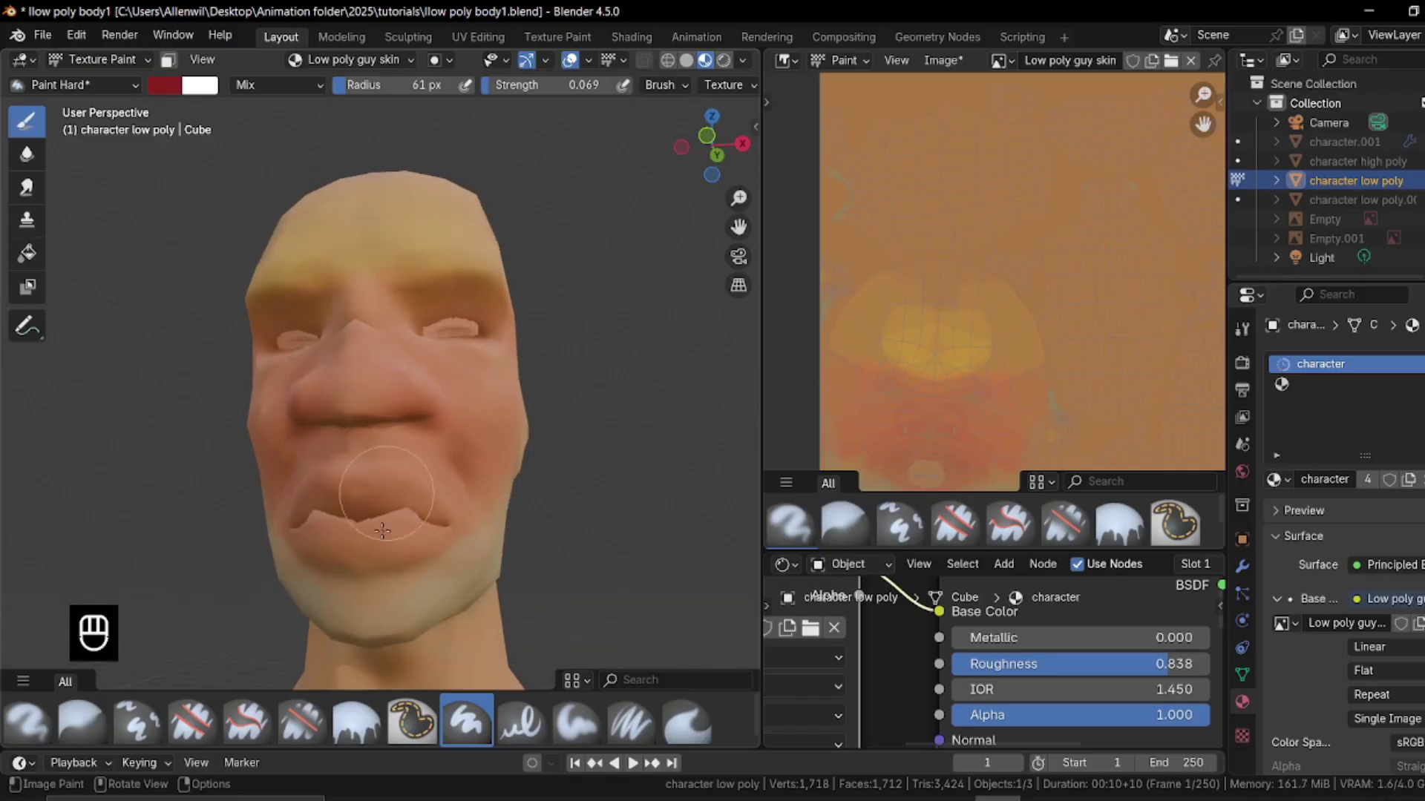
mouse_move(416, 482)
middle_down()
mouse_move(435, 369)
mouse_move(445, 415)
middle_up()
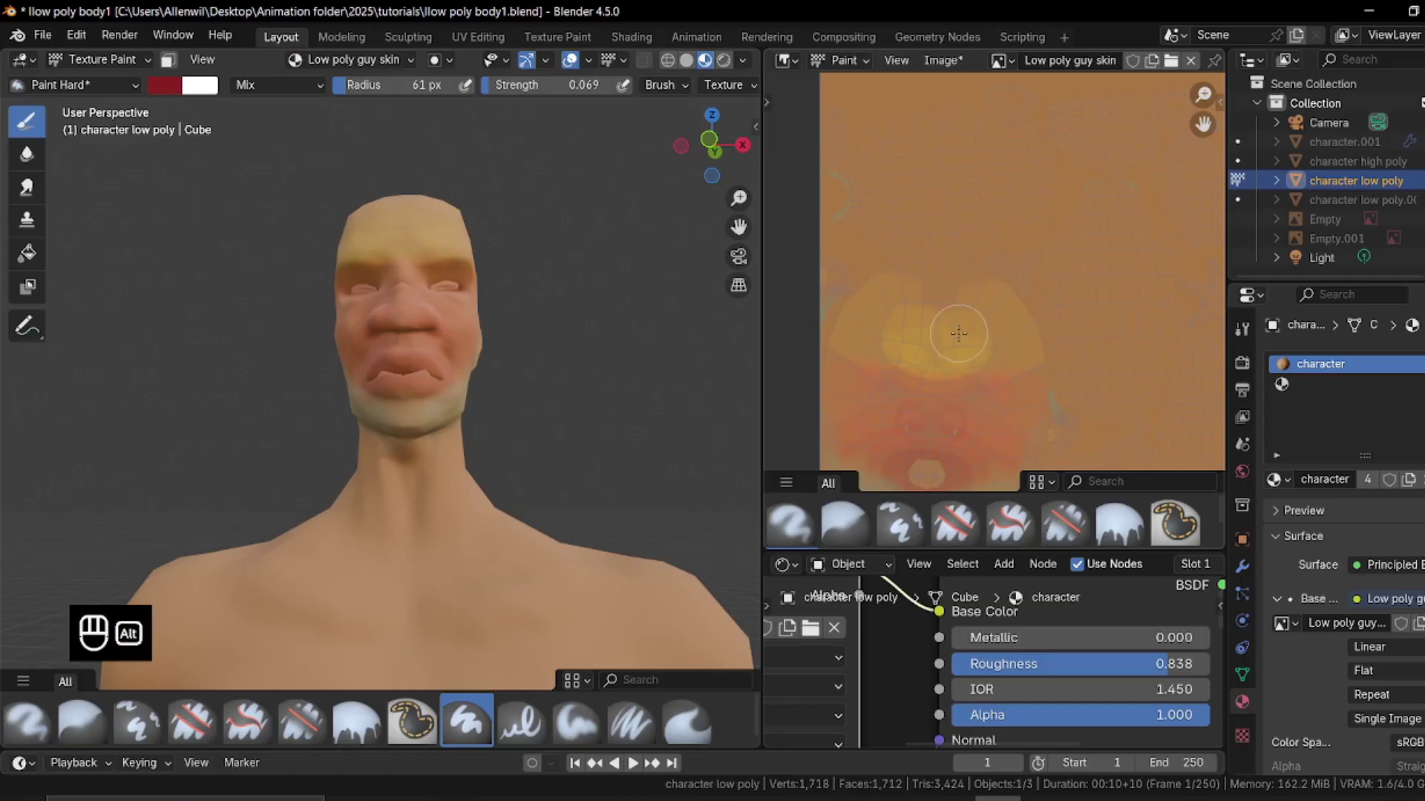
key(alt+s)
middle_drag(421, 362, 457, 380)
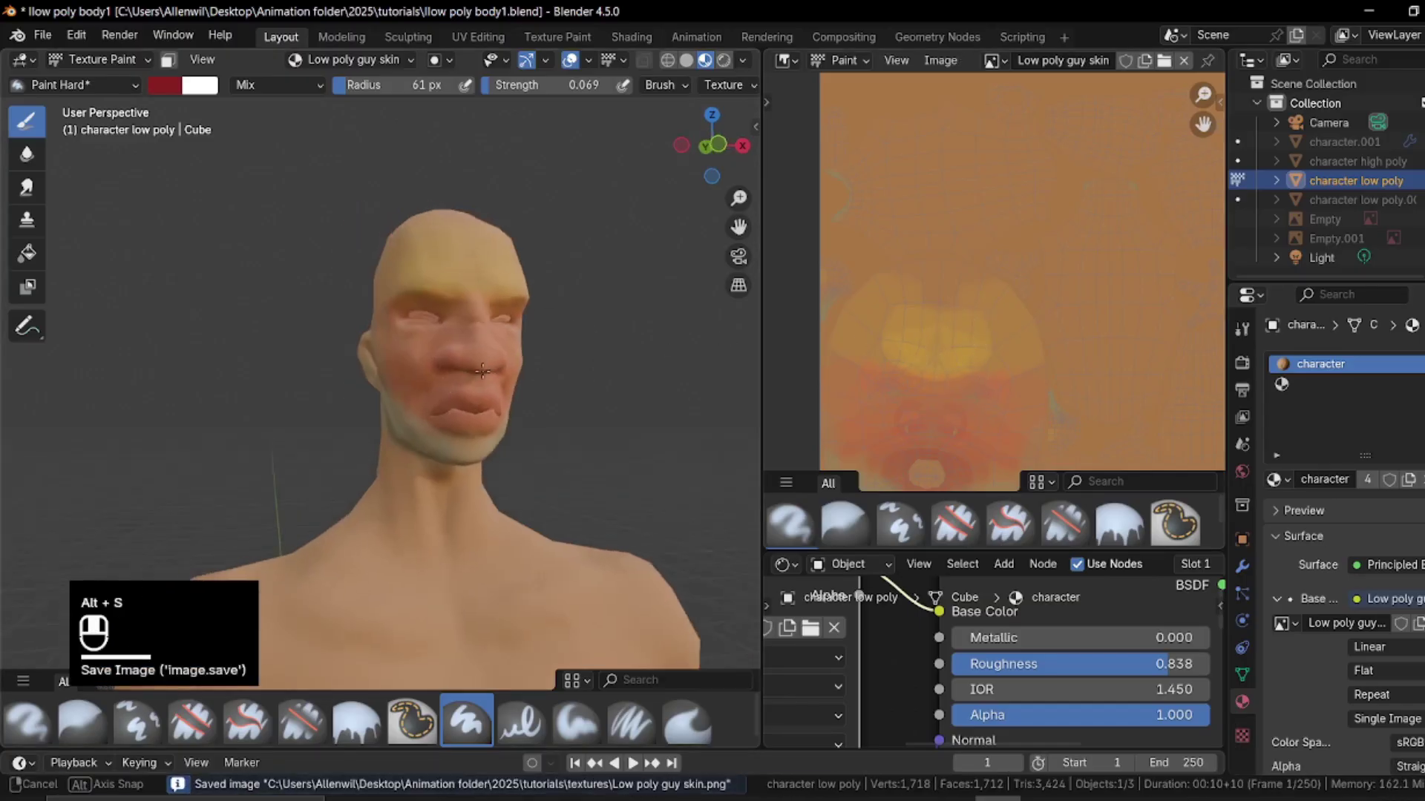
Soften the color transitions along the cheek and jaw with the Blur brush at 99 px radius and 0.607 strength
mouse_move(486, 443)
shift+middle_down()
mouse_move(467, 330)
mouse_move(426, 297)
mouse_move(226, 261)
mouse_move(367, 256)
mouse_move(400, 276)
mouse_move(367, 242)
mouse_move(415, 291)
mouse_move(394, 252)
mouse_move(181, 260)
mouse_move(289, 260)
mouse_move(297, 280)
shift+middle_up()
click(26, 156)
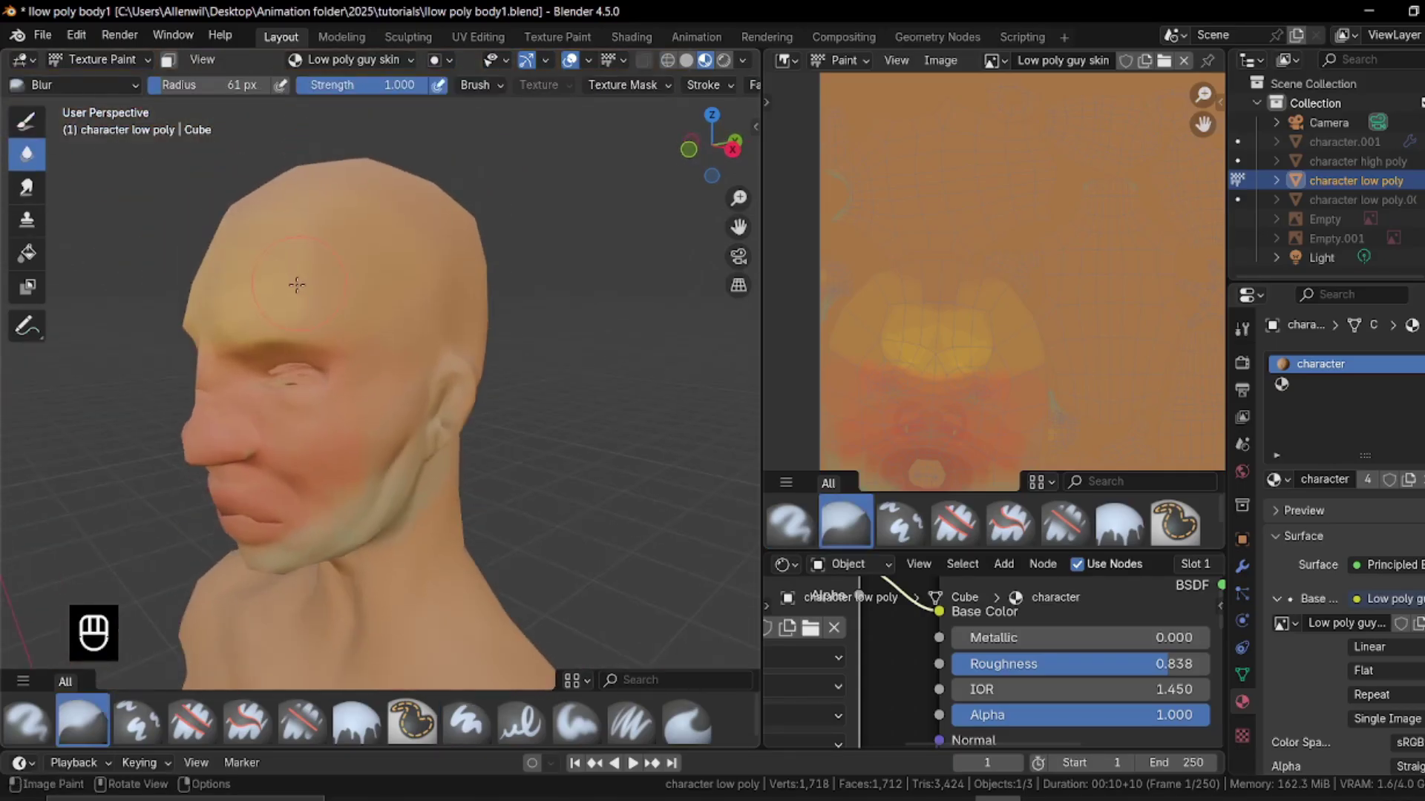
key(f)
click(316, 263)
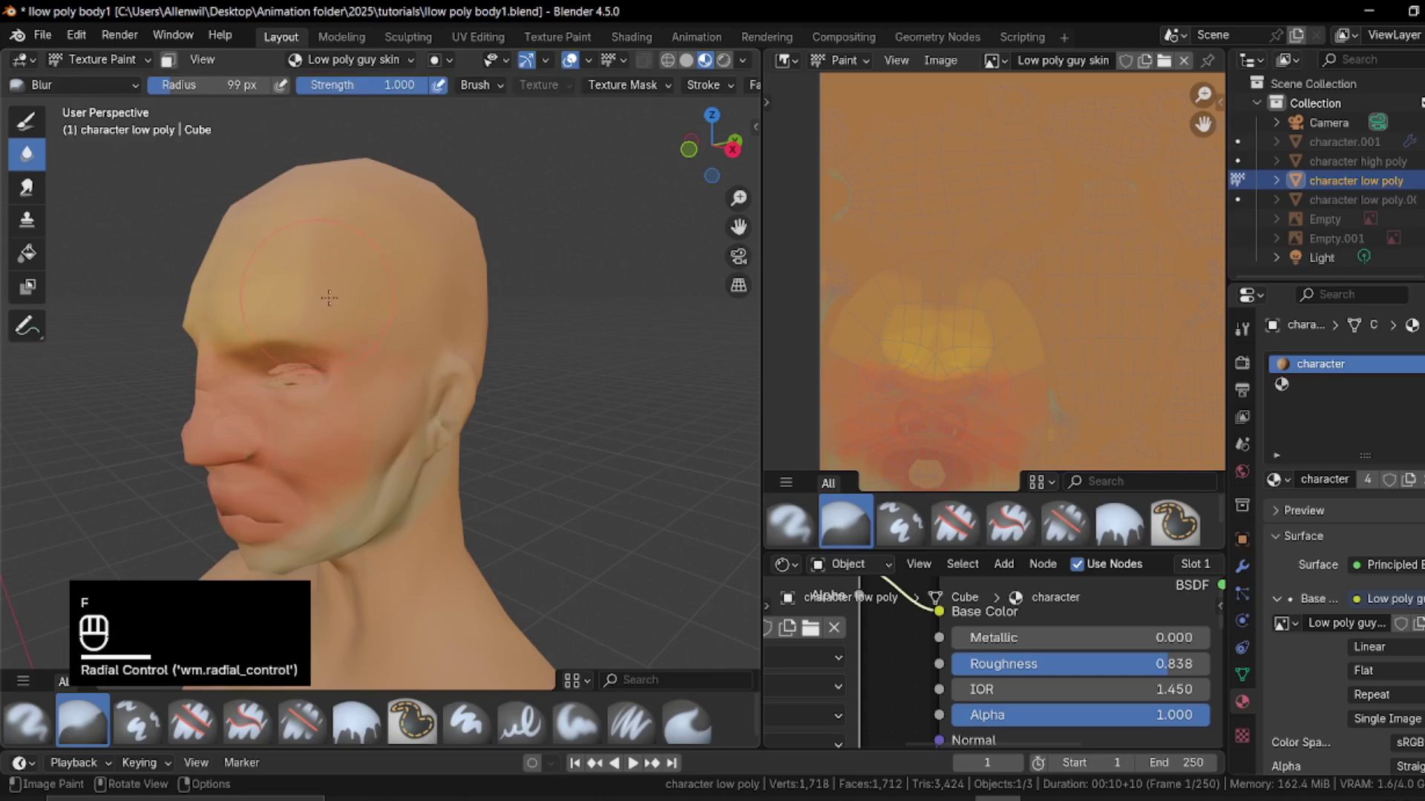
click(396, 387)
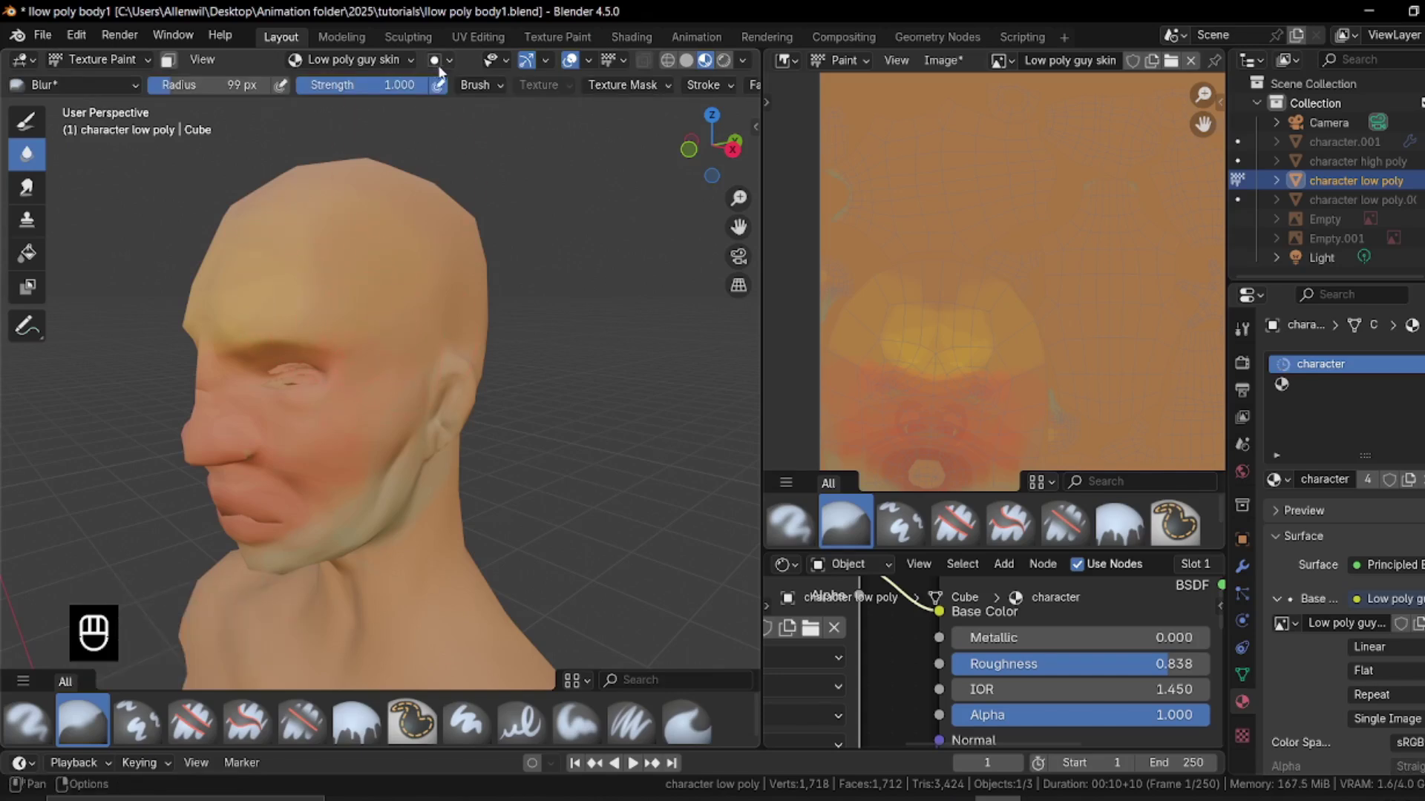
drag(438, 87, 371, 92)
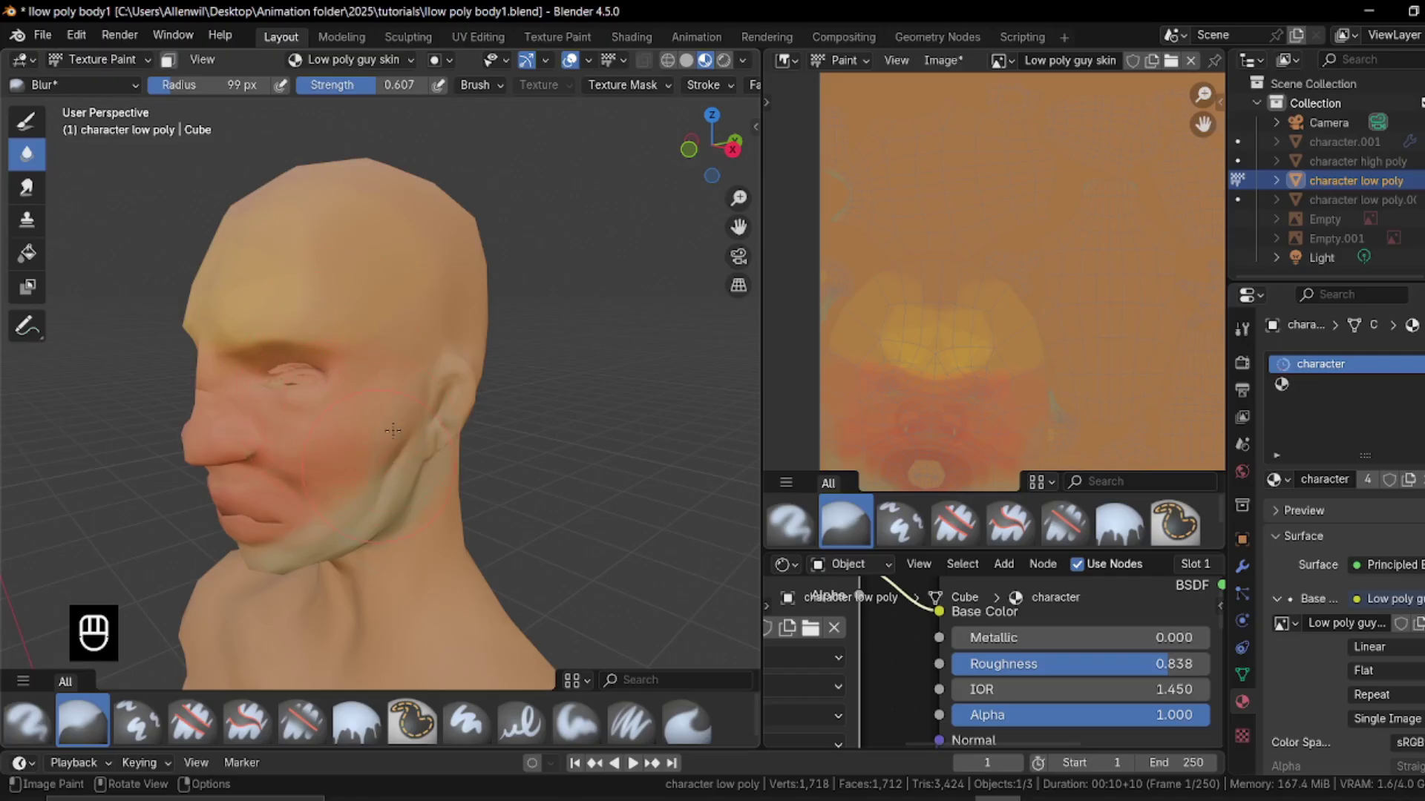
scroll(399, 450, up, 4)
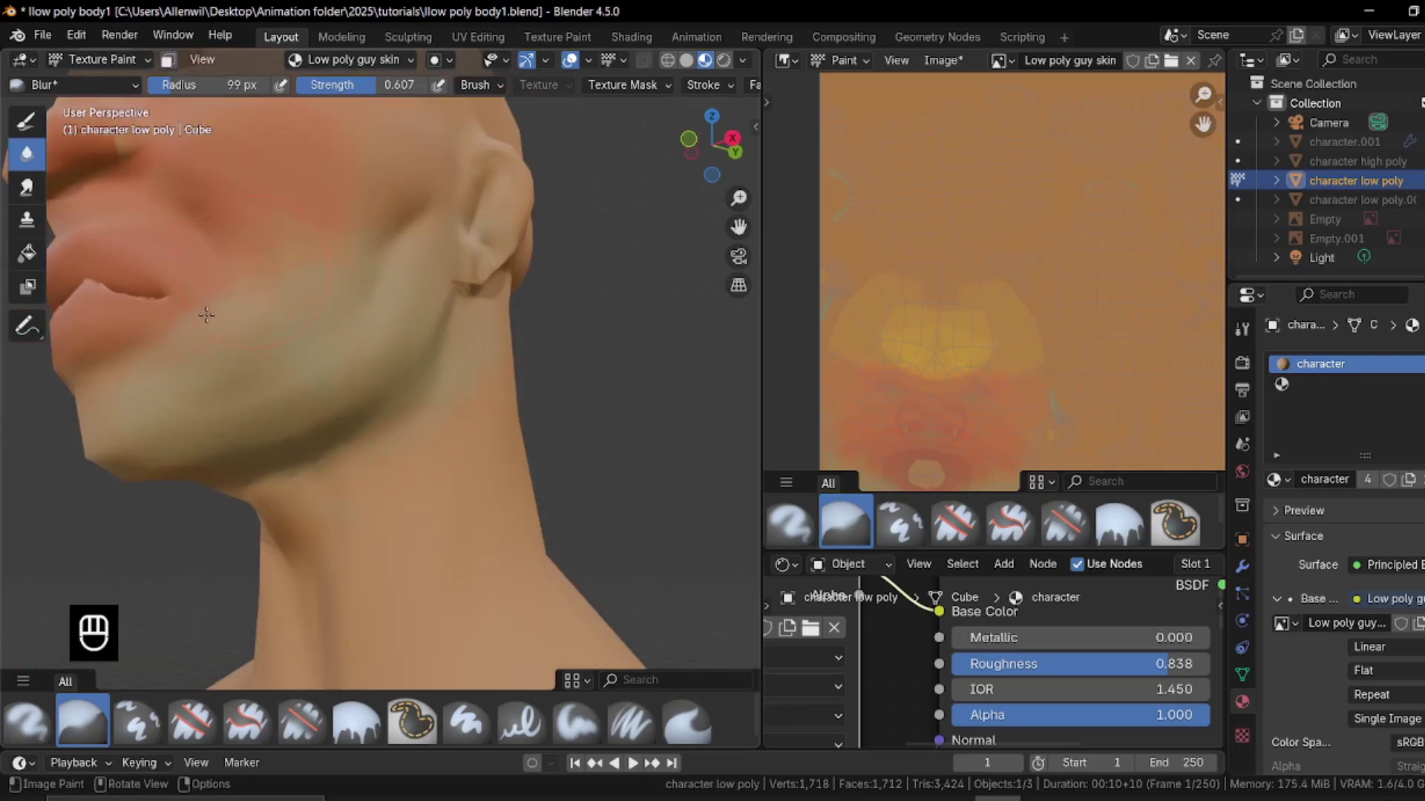
middle_drag(386, 297, 463, 406)
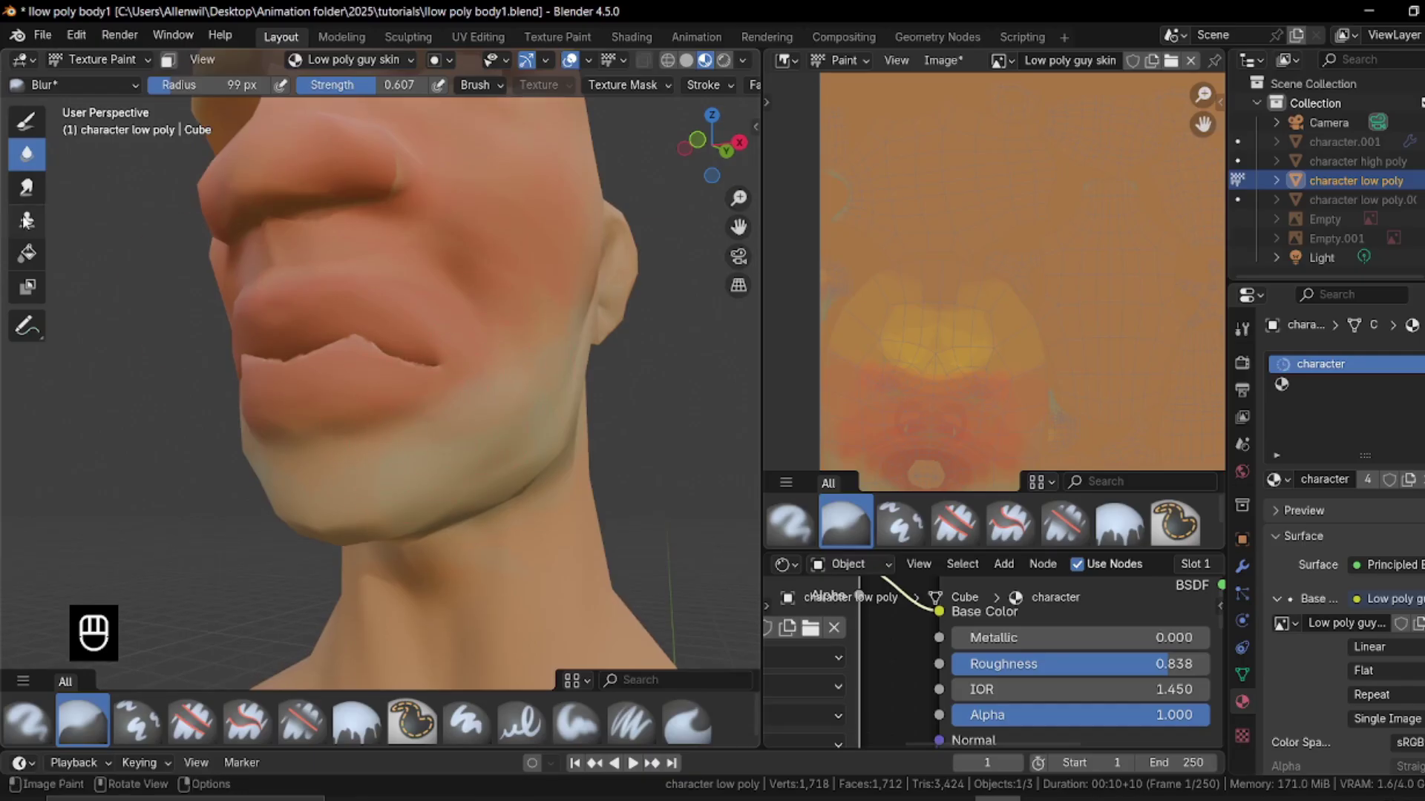
Blend the color borders on the lower face, nose bridge, forehead and temple with the Smear brush
click(28, 187)
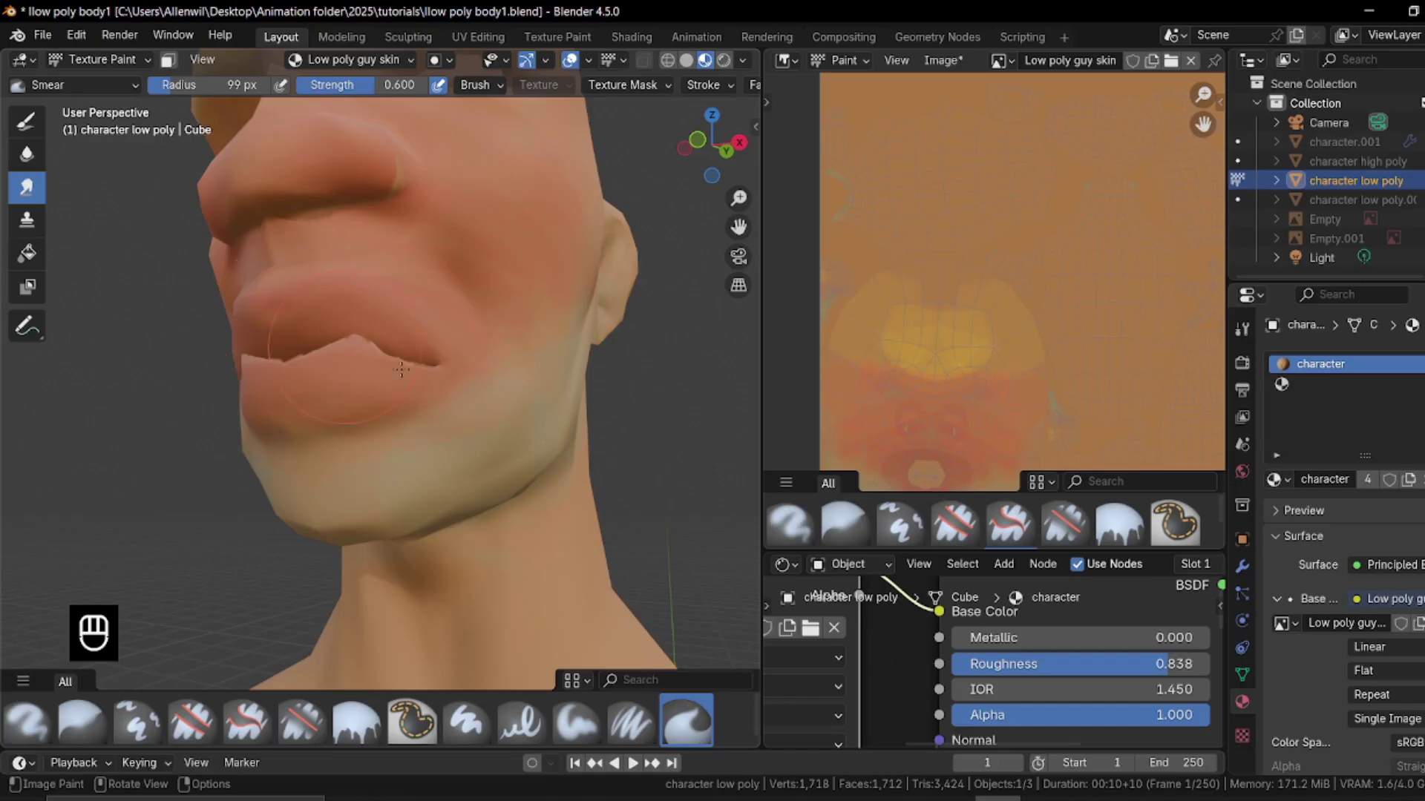
middle_drag(391, 364, 443, 409)
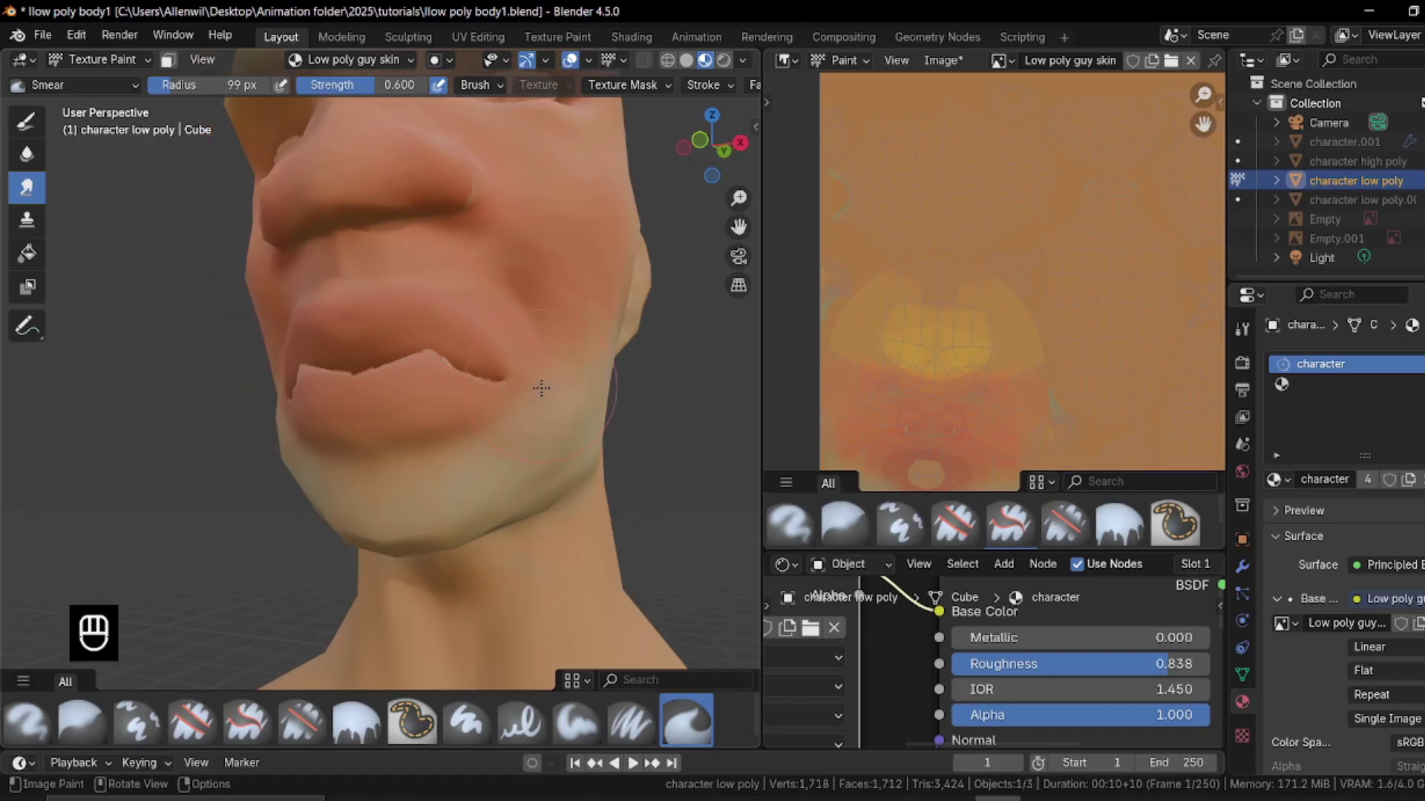
middle_drag(477, 327, 510, 359)
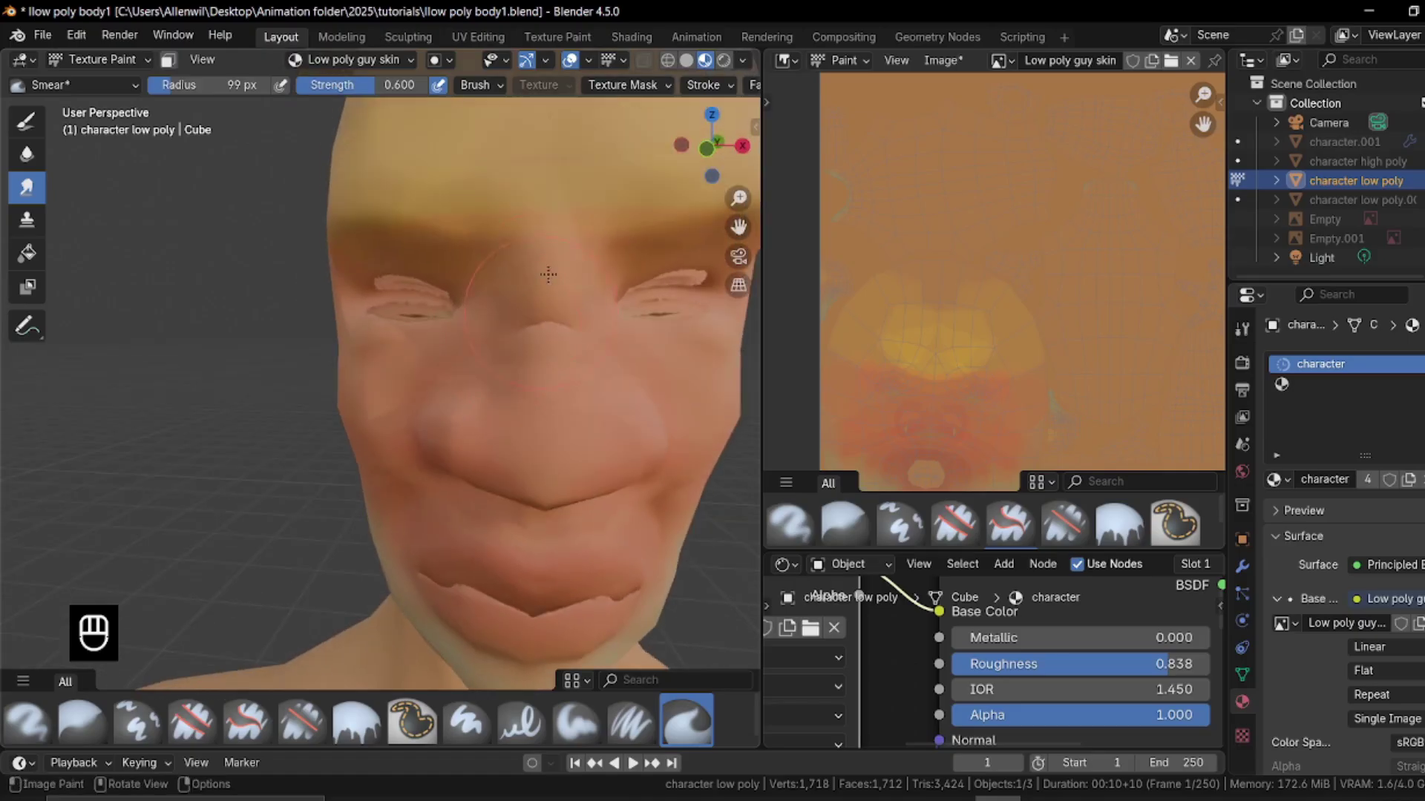
shift+middle_drag(550, 274, 477, 351)
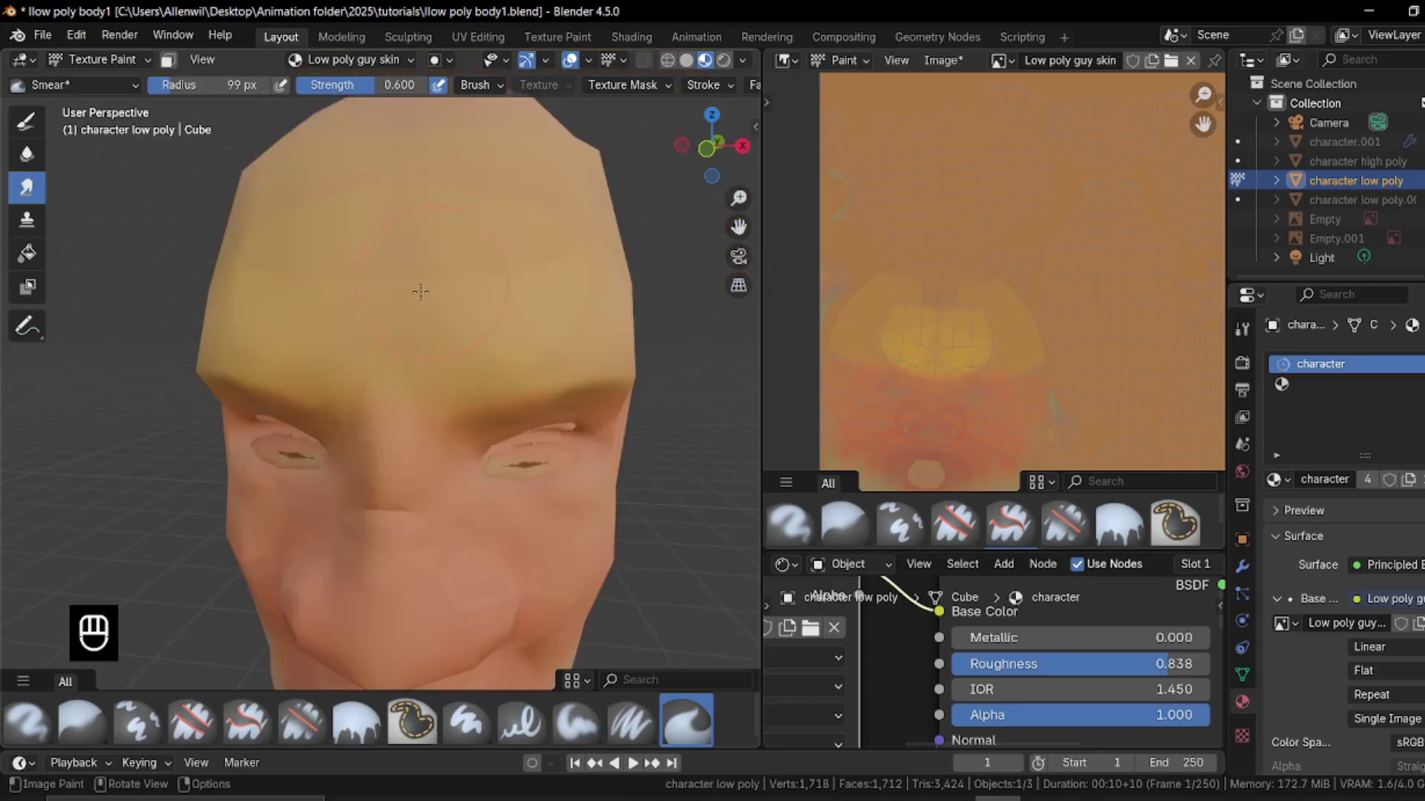
middle_drag(549, 255, 364, 273)
middle_drag(393, 363, 283, 275)
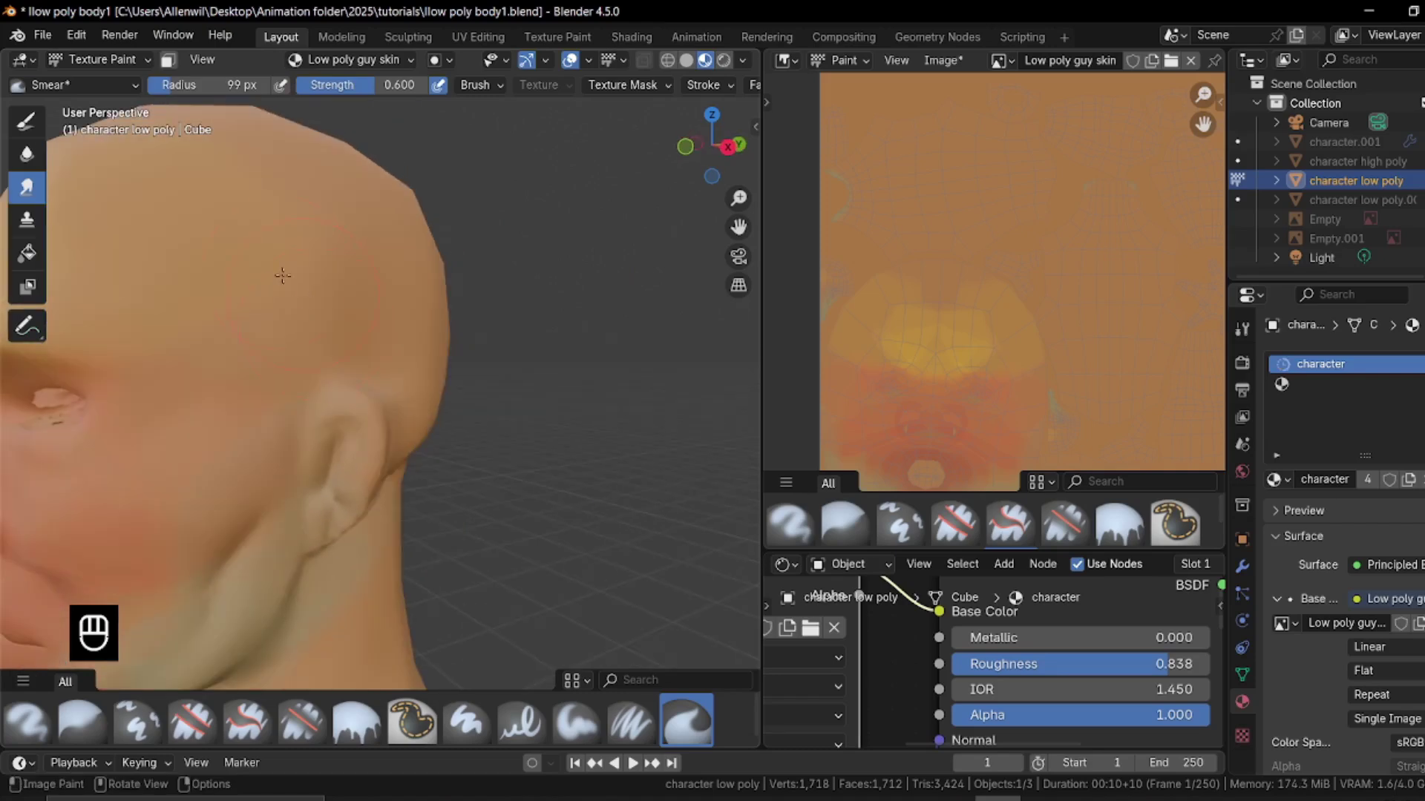
middle_drag(246, 344, 461, 343)
Show the mesh wireframe over the face to examine the topology, and hide it again
key(q)
click(381, 354)
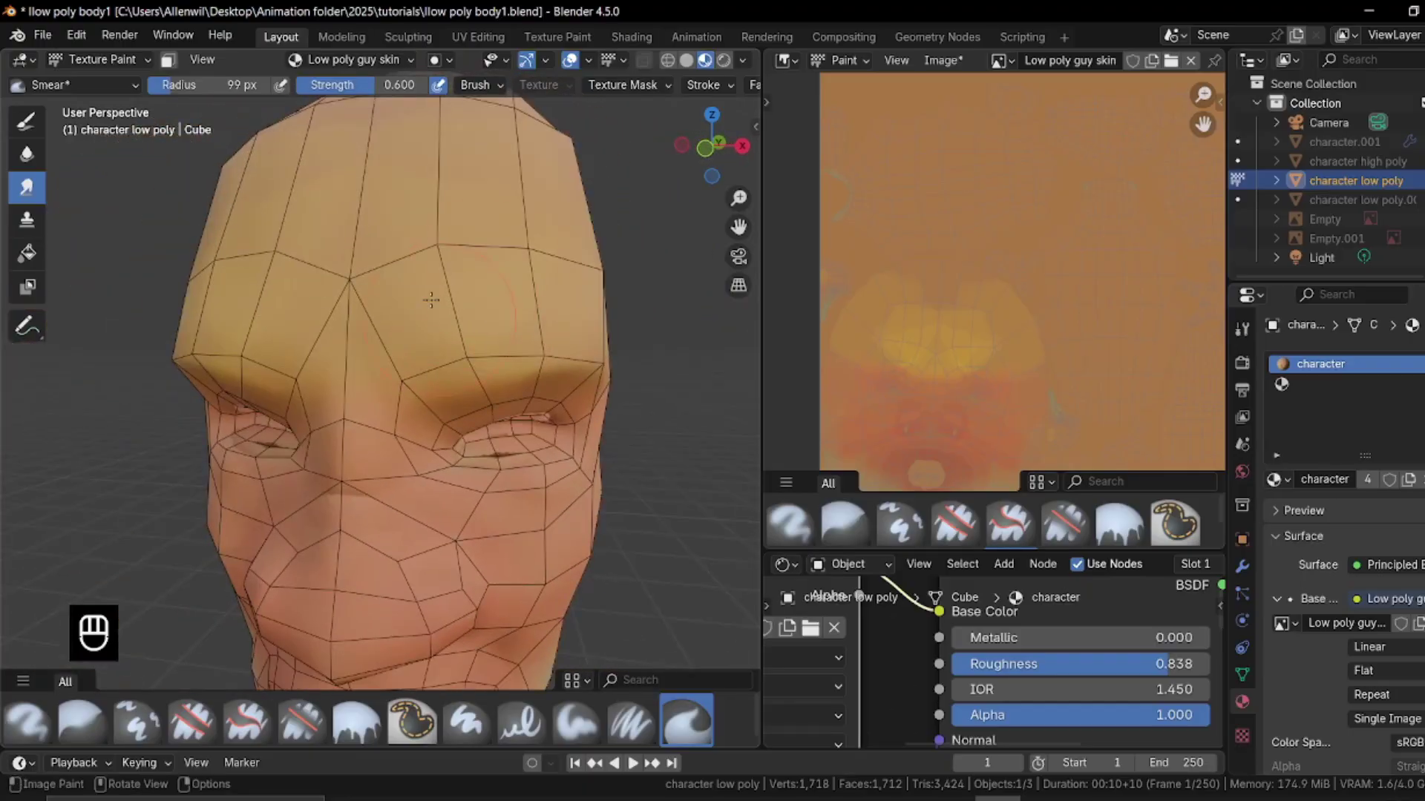
key(q)
click(399, 248)
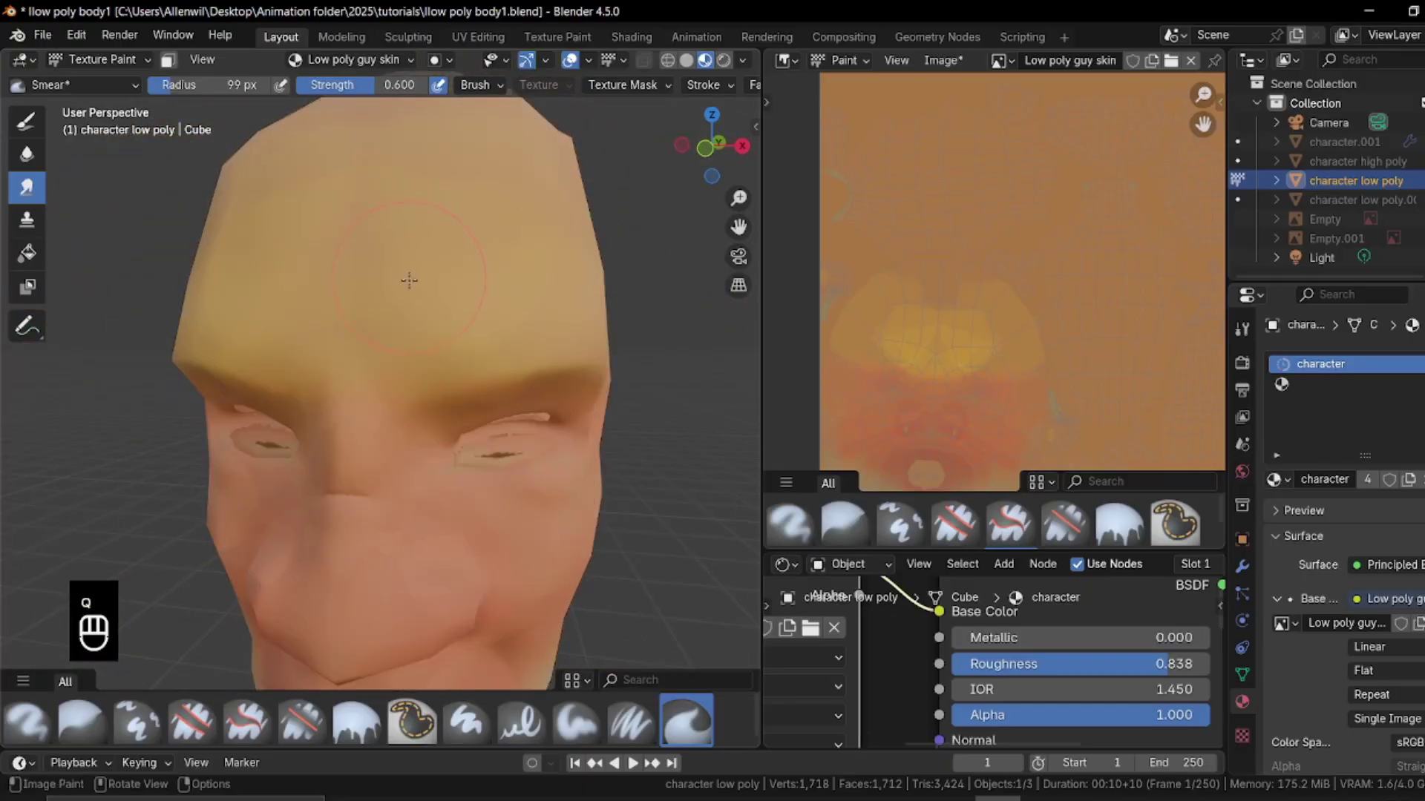
Smear the remaining color edges on the forehead, cheek, jawline and under the chin
middle_drag(400, 260, 405, 269)
middle_drag(542, 246, 363, 310)
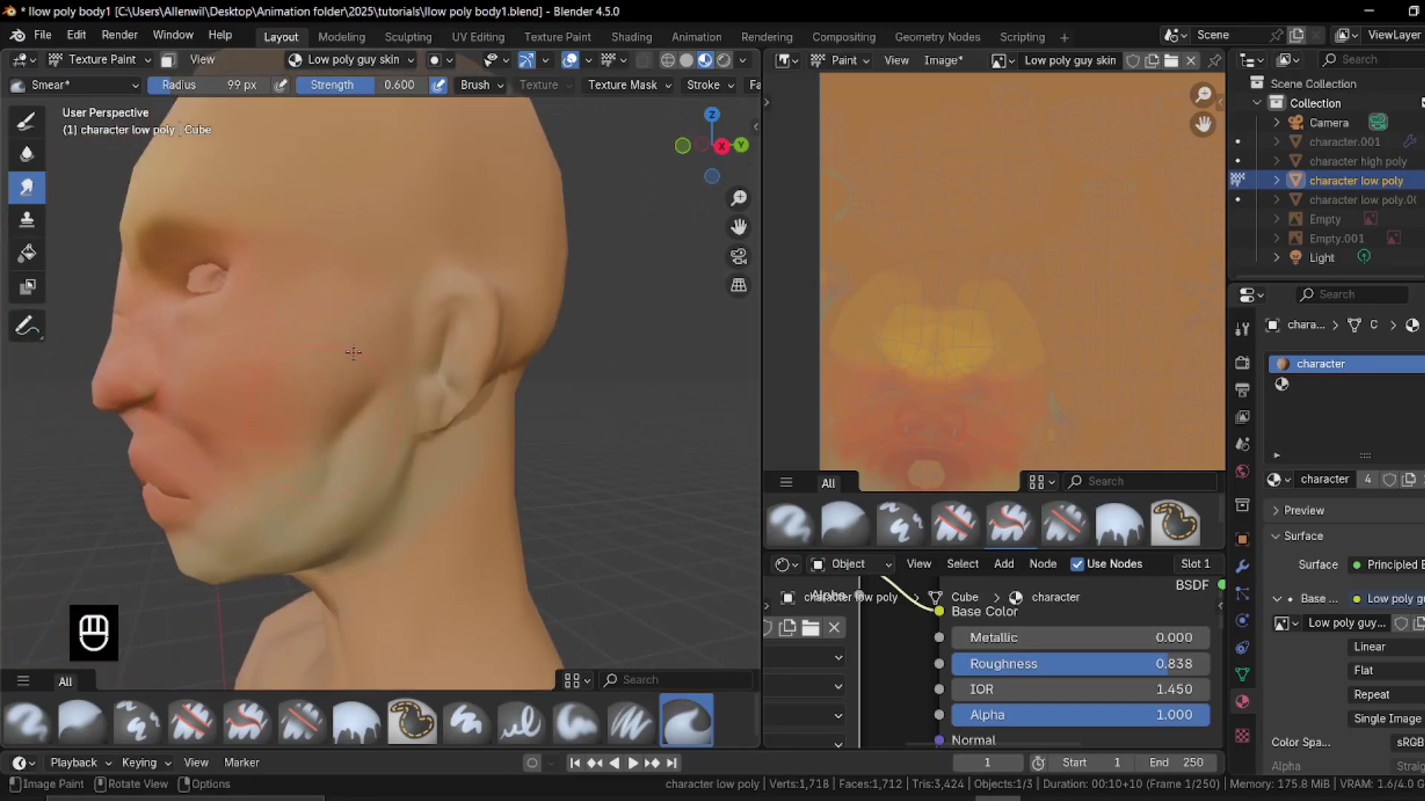
middle_drag(353, 388, 400, 336)
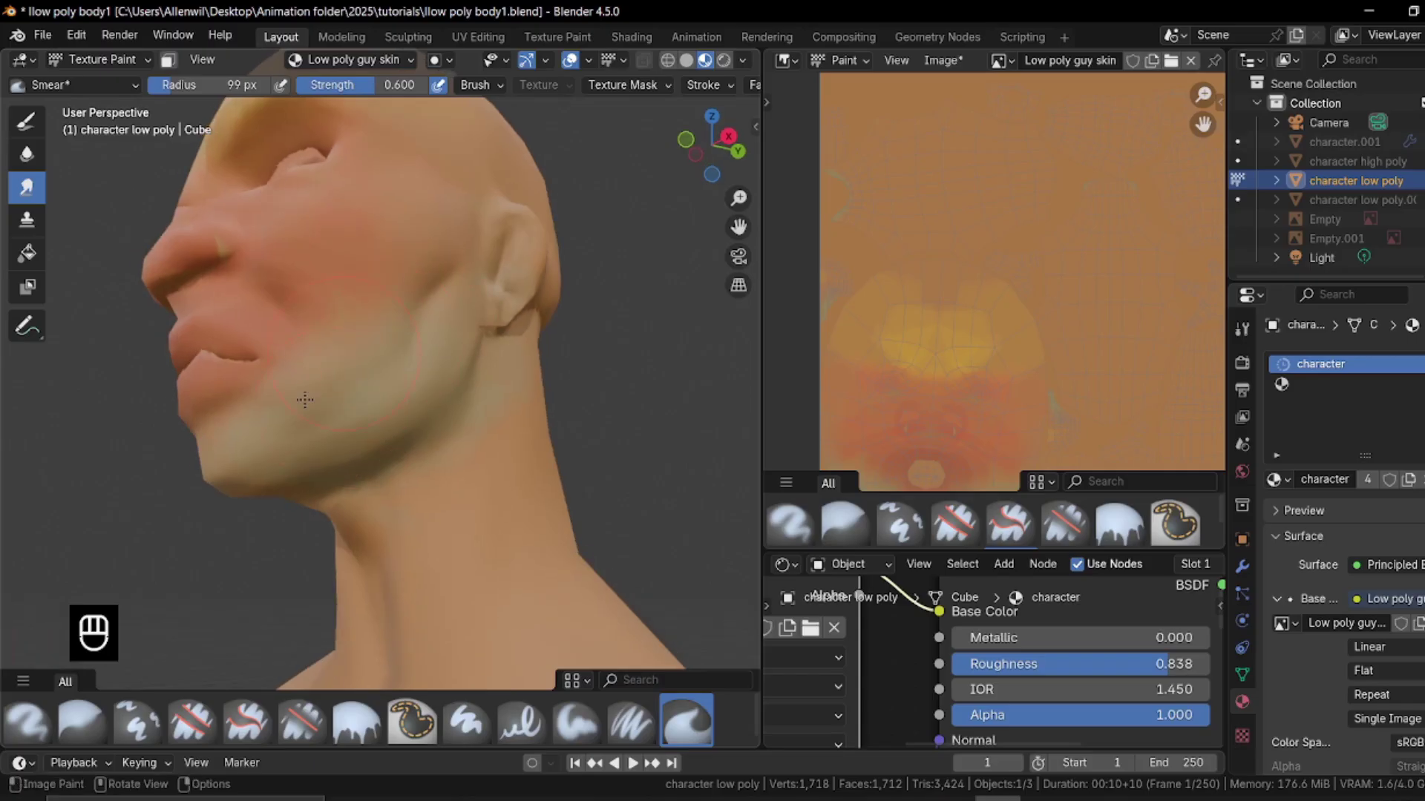
middle_drag(267, 412, 327, 401)
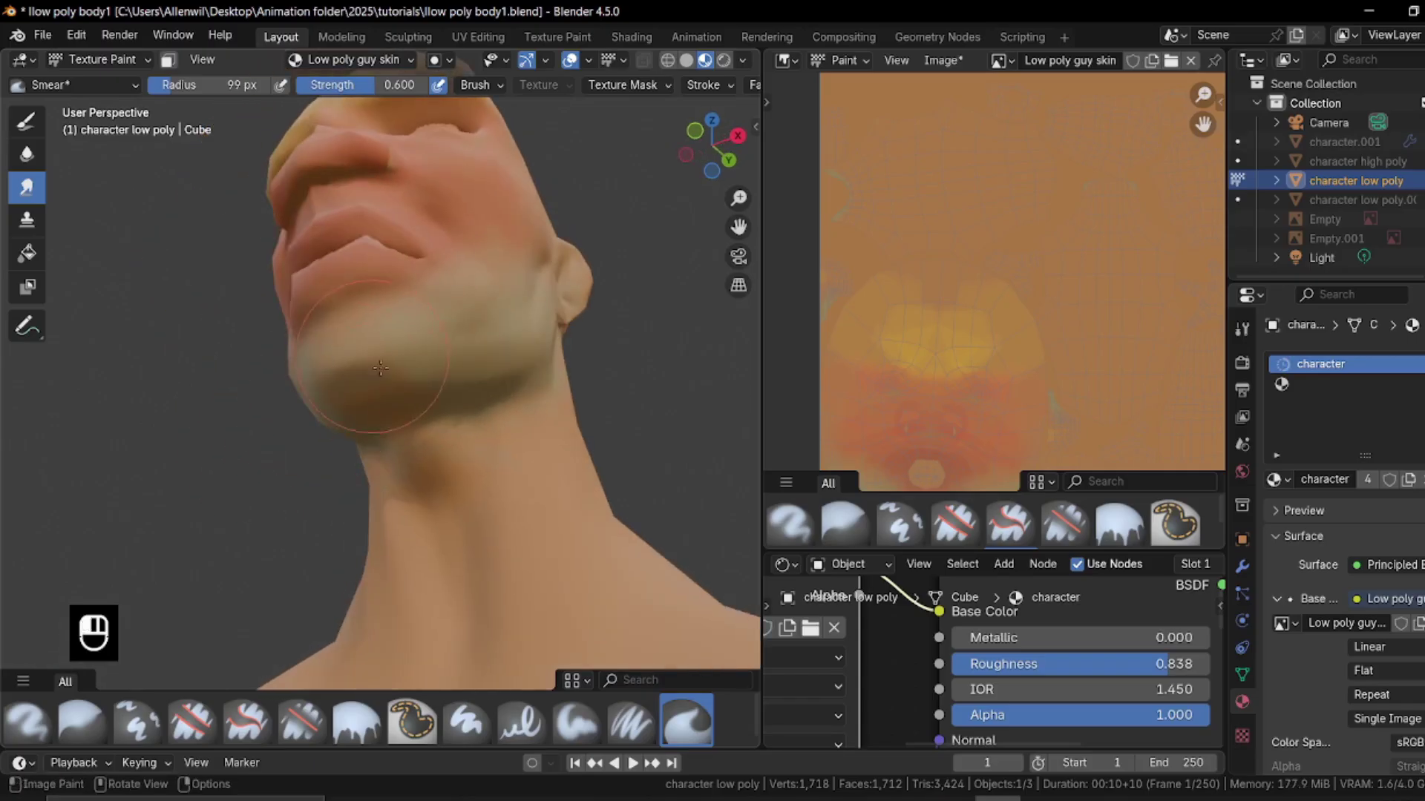
middle_drag(410, 379, 324, 383)
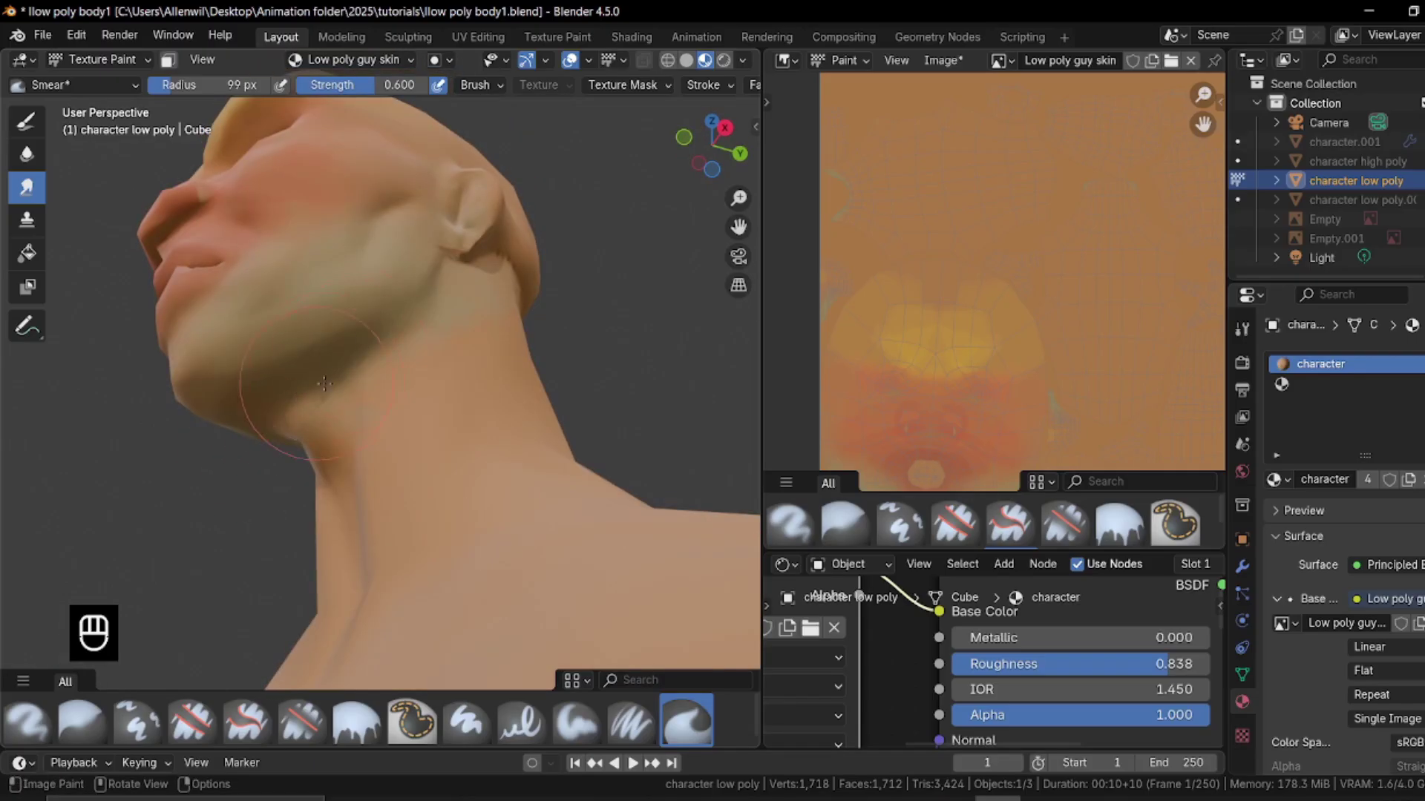
middle_drag(329, 282, 438, 338)
Prepare the Fill tool with a skin tone sampled from the body and a strength of 0.064
scroll(491, 376, down, 3)
click(27, 253)
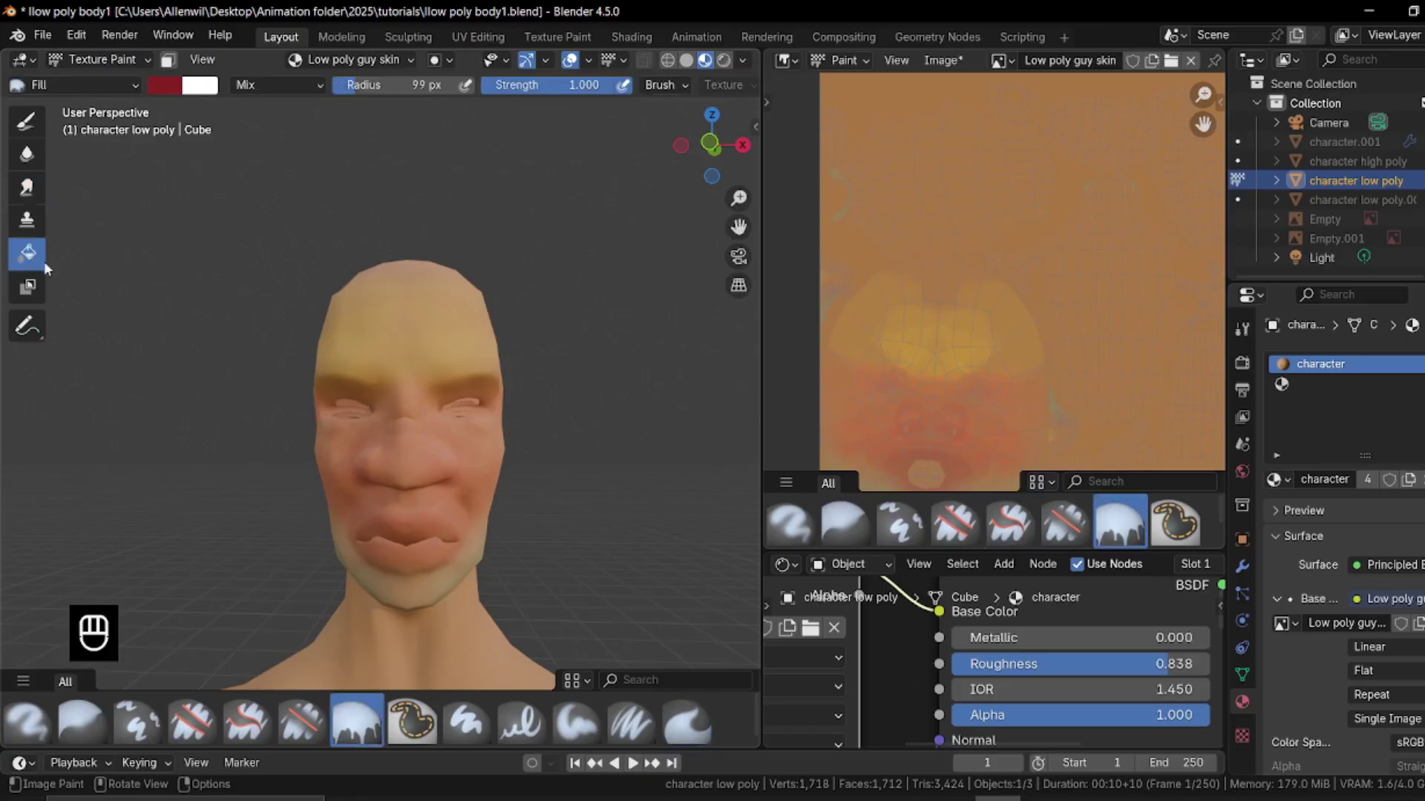
shift+middle_drag(350, 435, 440, 525)
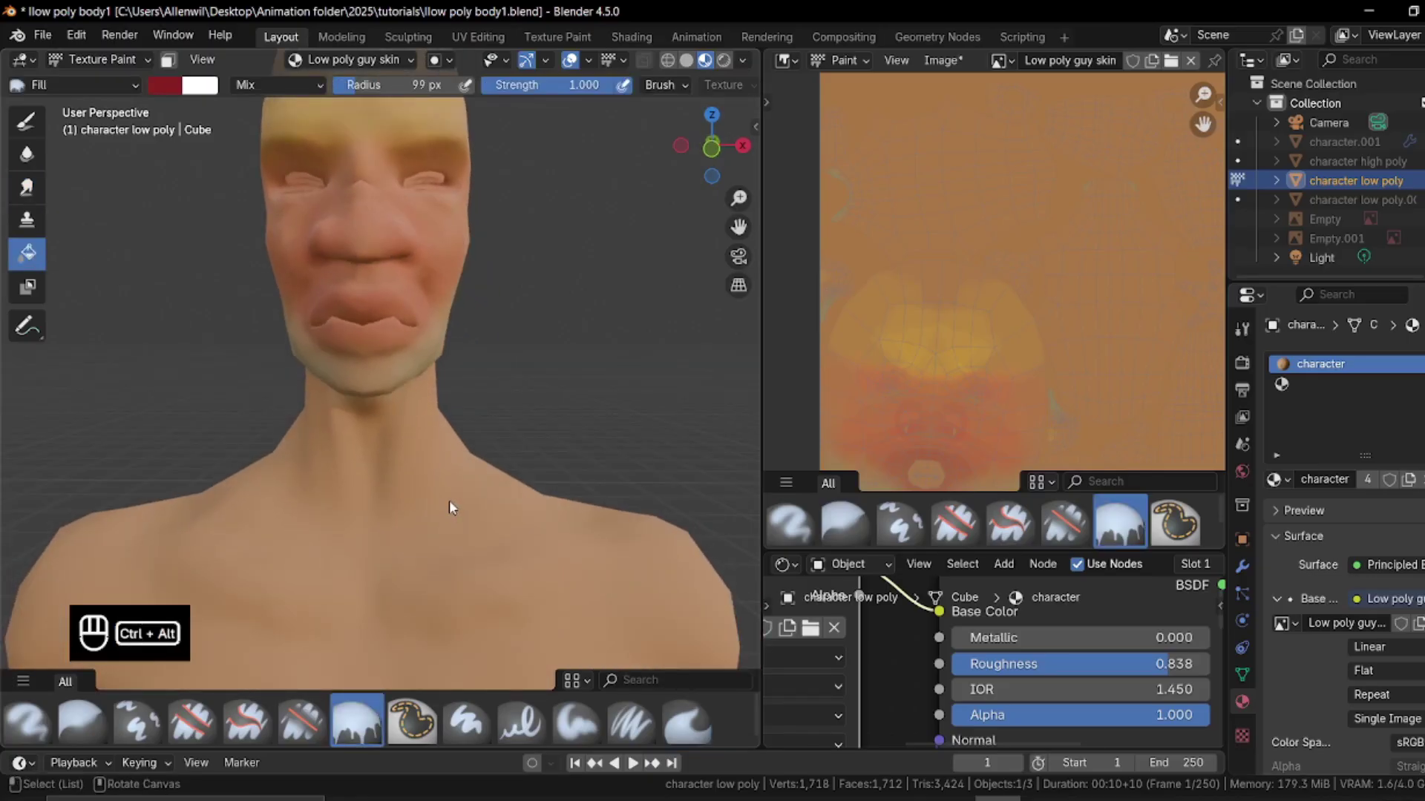
key(shift+x)
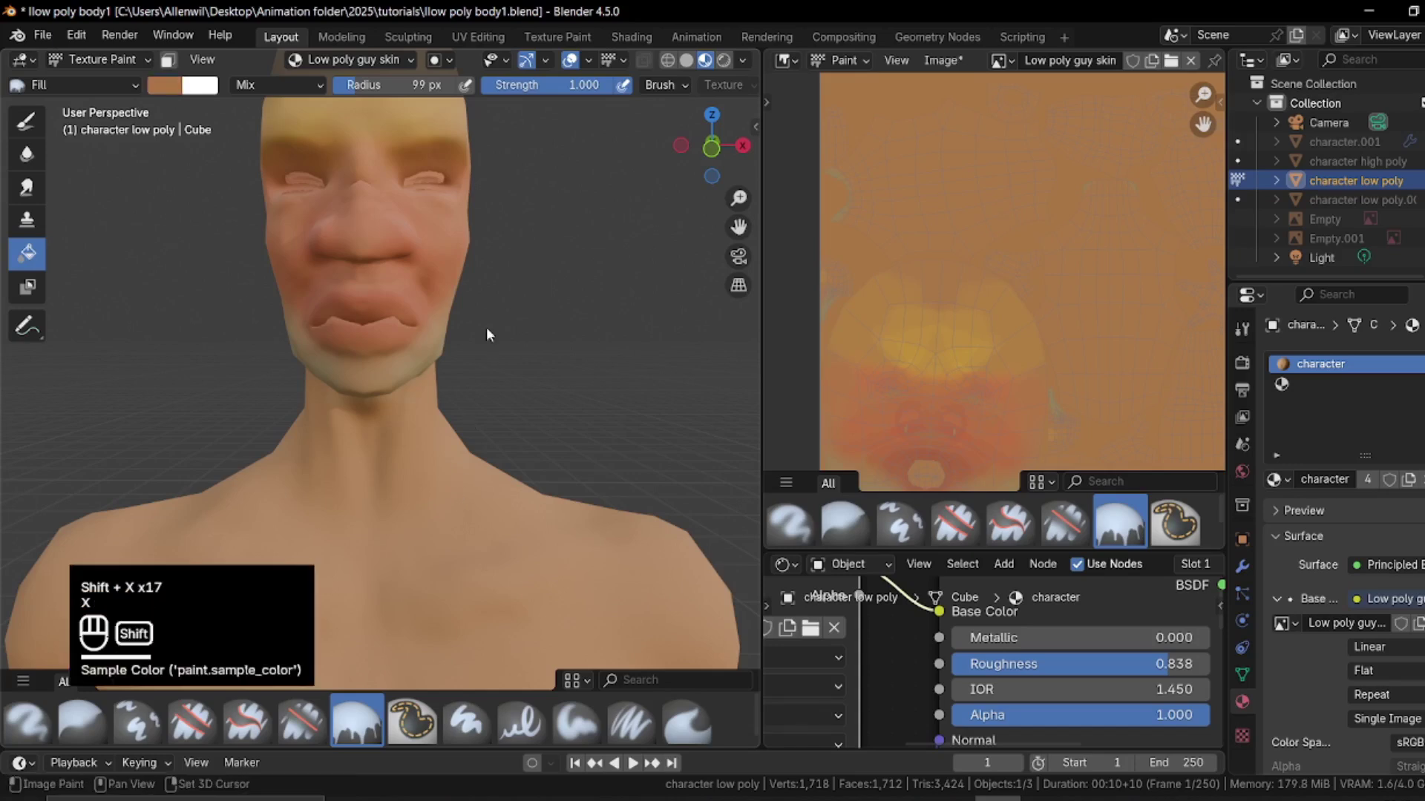
shift+middle_drag(487, 327, 505, 420)
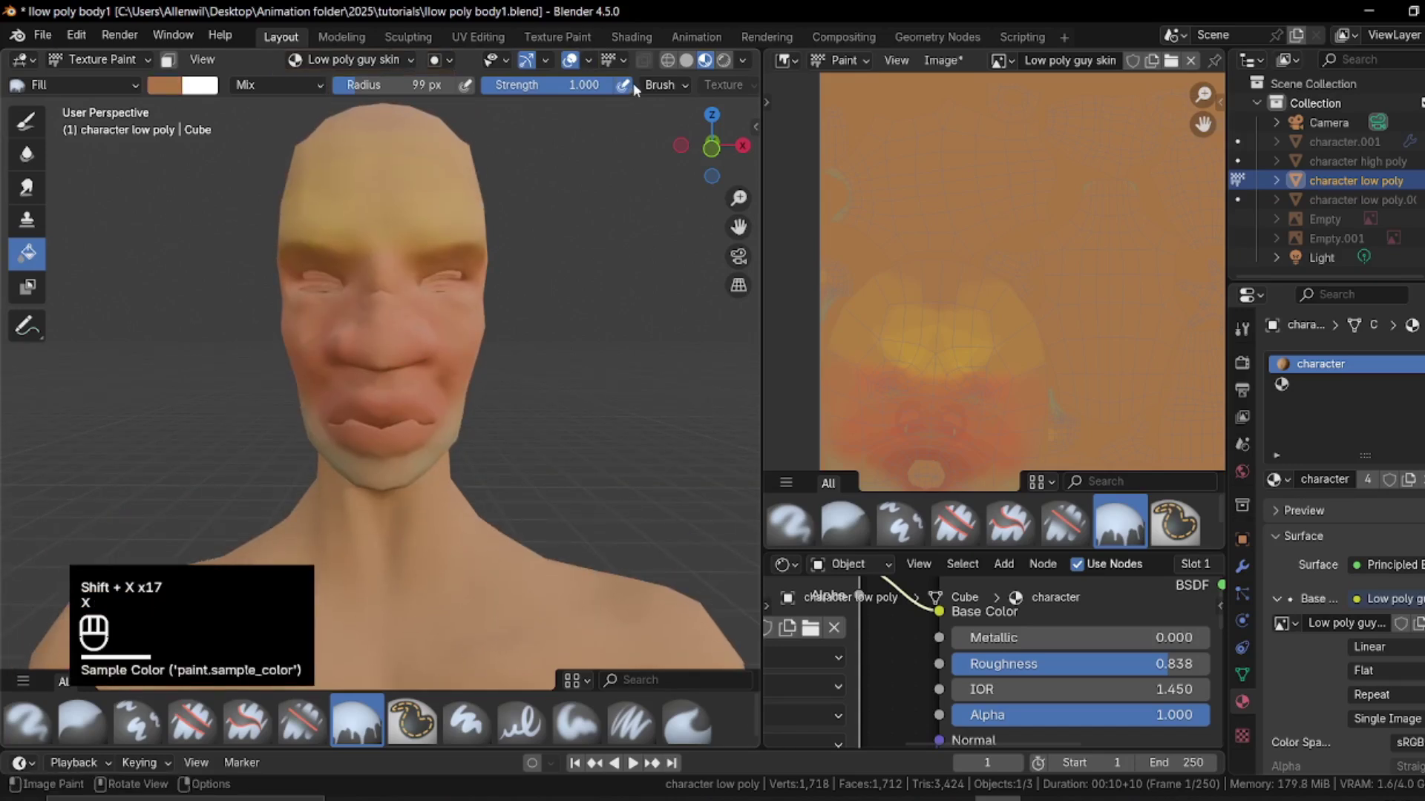
drag(584, 85, 580, 89)
drag(461, 100, 454, 95)
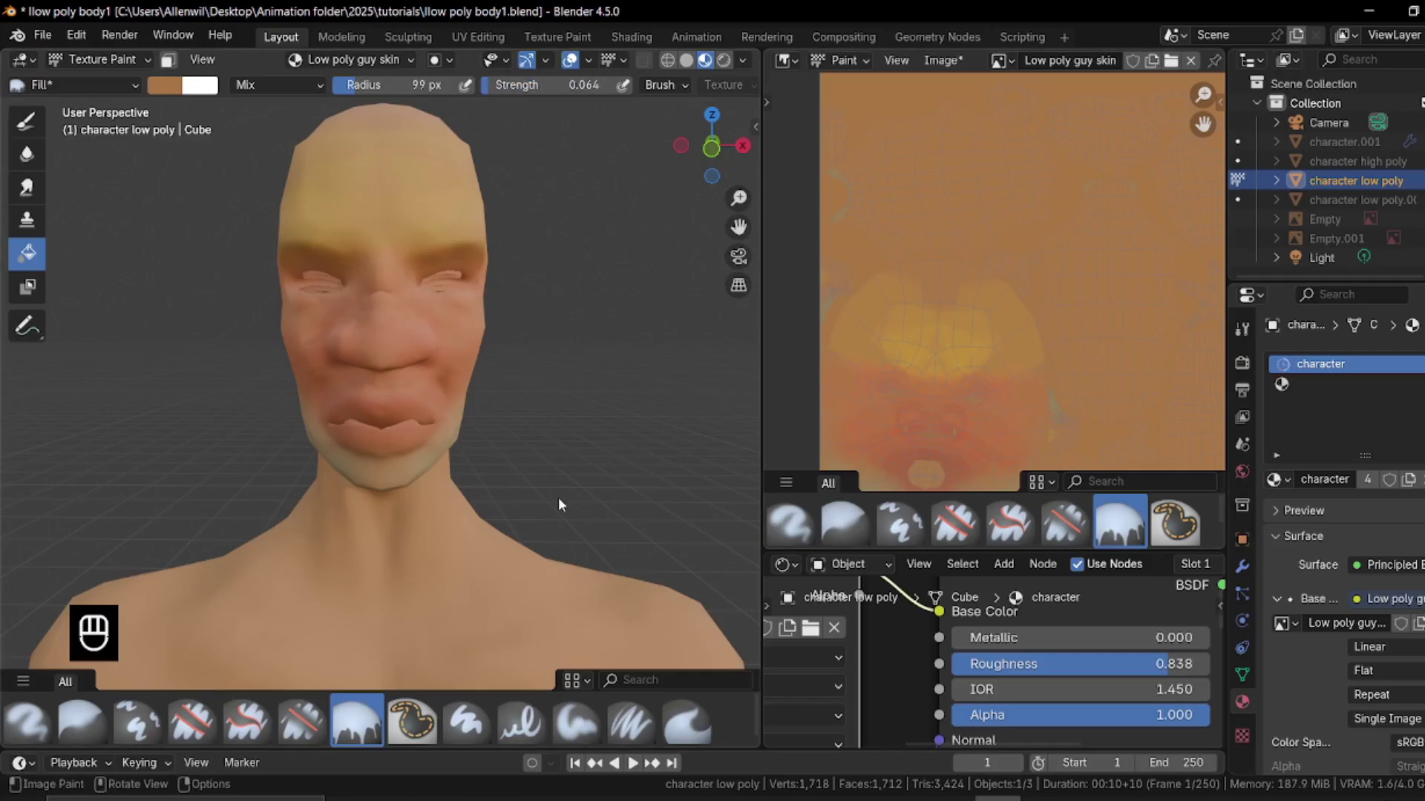
scroll(520, 311, down, 3)
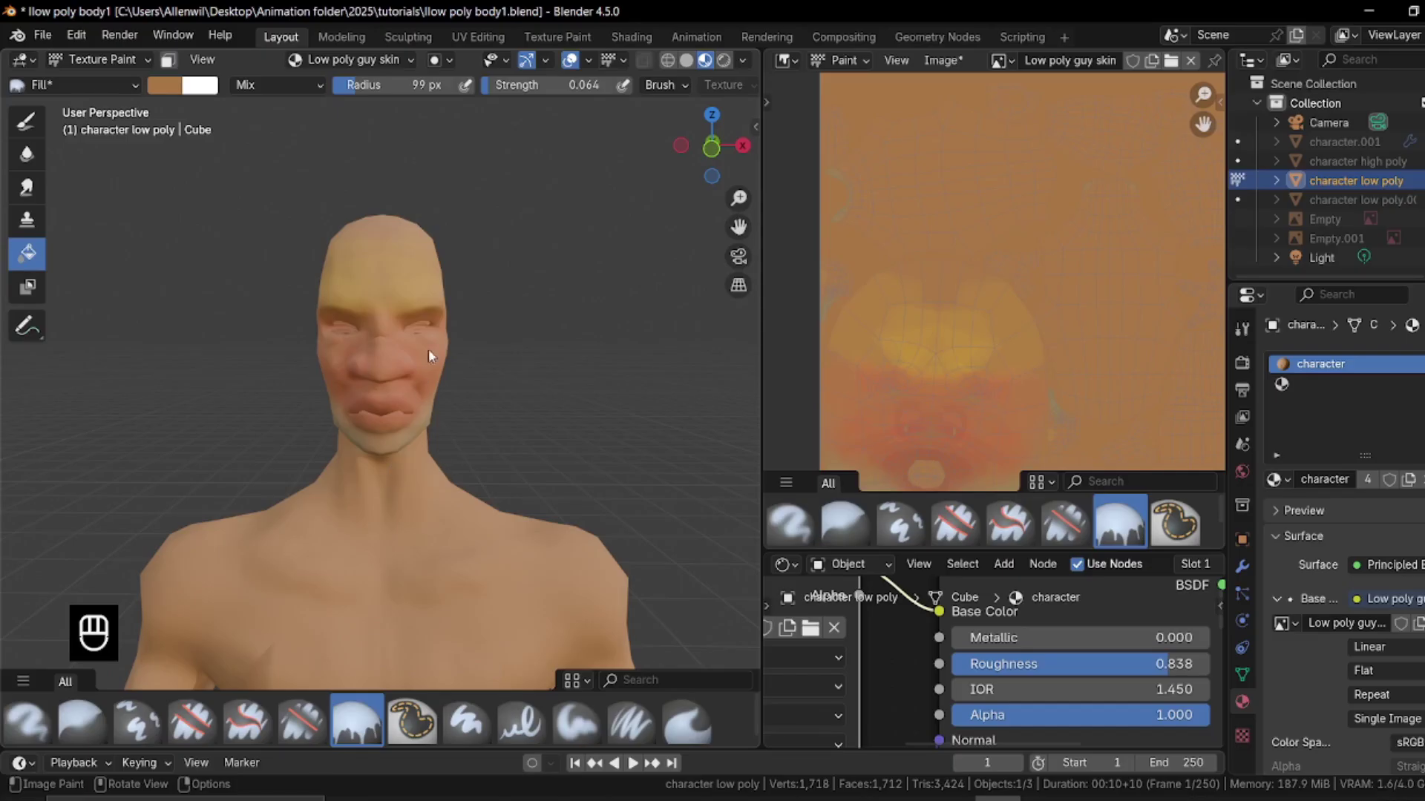
Wash the face with the sampled skin tone using the Fill tool at a strength of 0.168, undoing the overly strong fill
scroll(446, 334, up, 4)
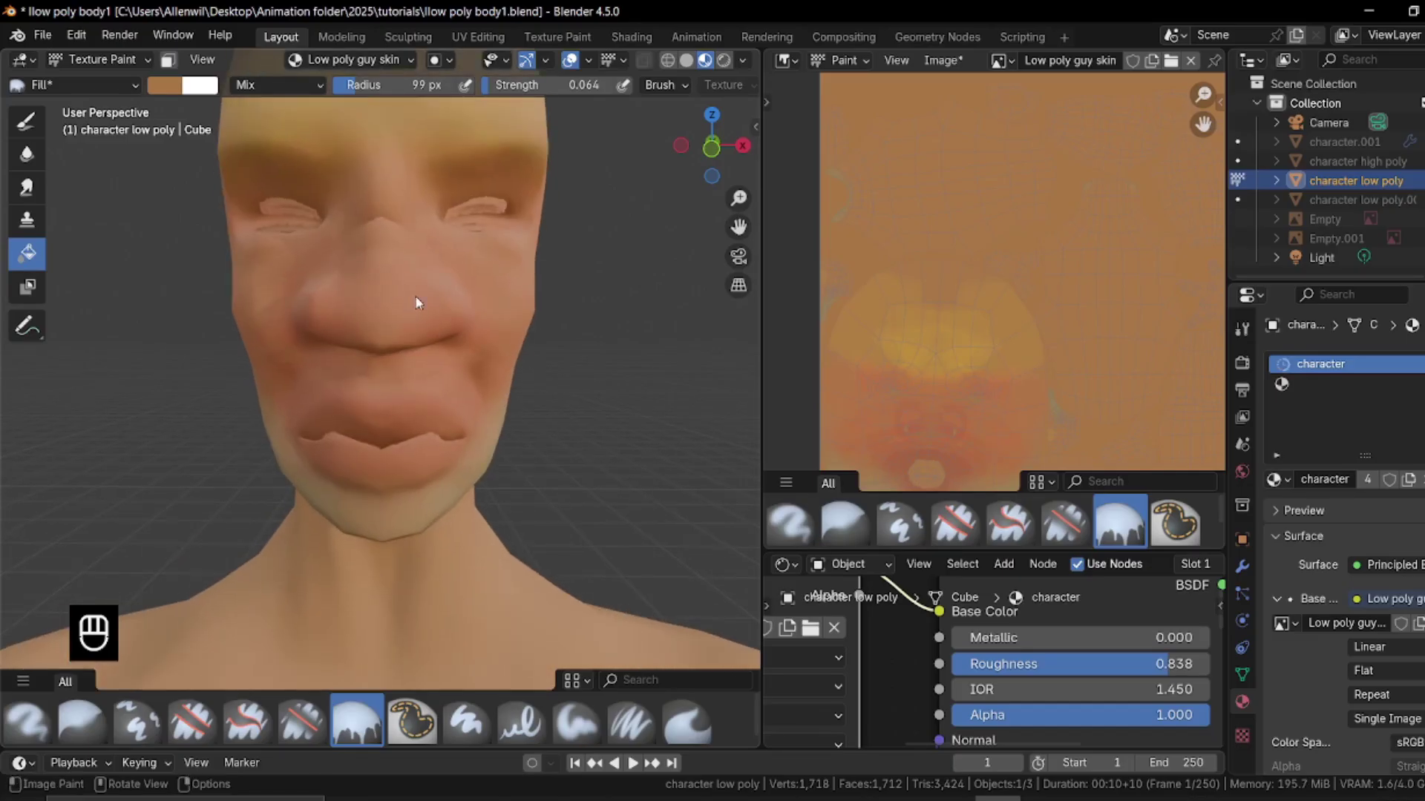
shift+middle_drag(430, 309, 413, 341)
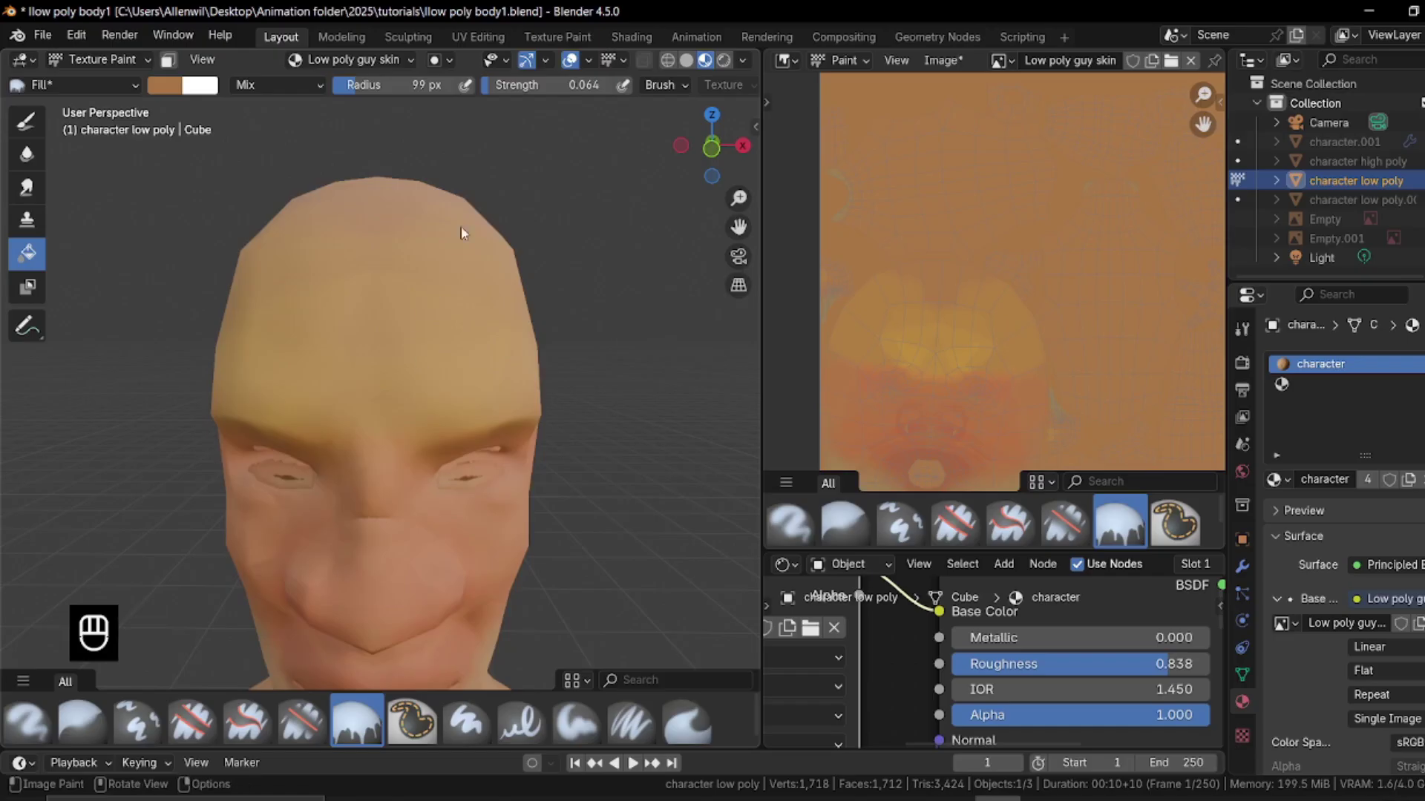
drag(509, 90, 633, 59)
click(391, 341)
key(ctrl+z)
drag(562, 84, 466, 103)
mouse_move(381, 348)
middle_down()
mouse_move(389, 309)
mouse_move(392, 330)
middle_up()
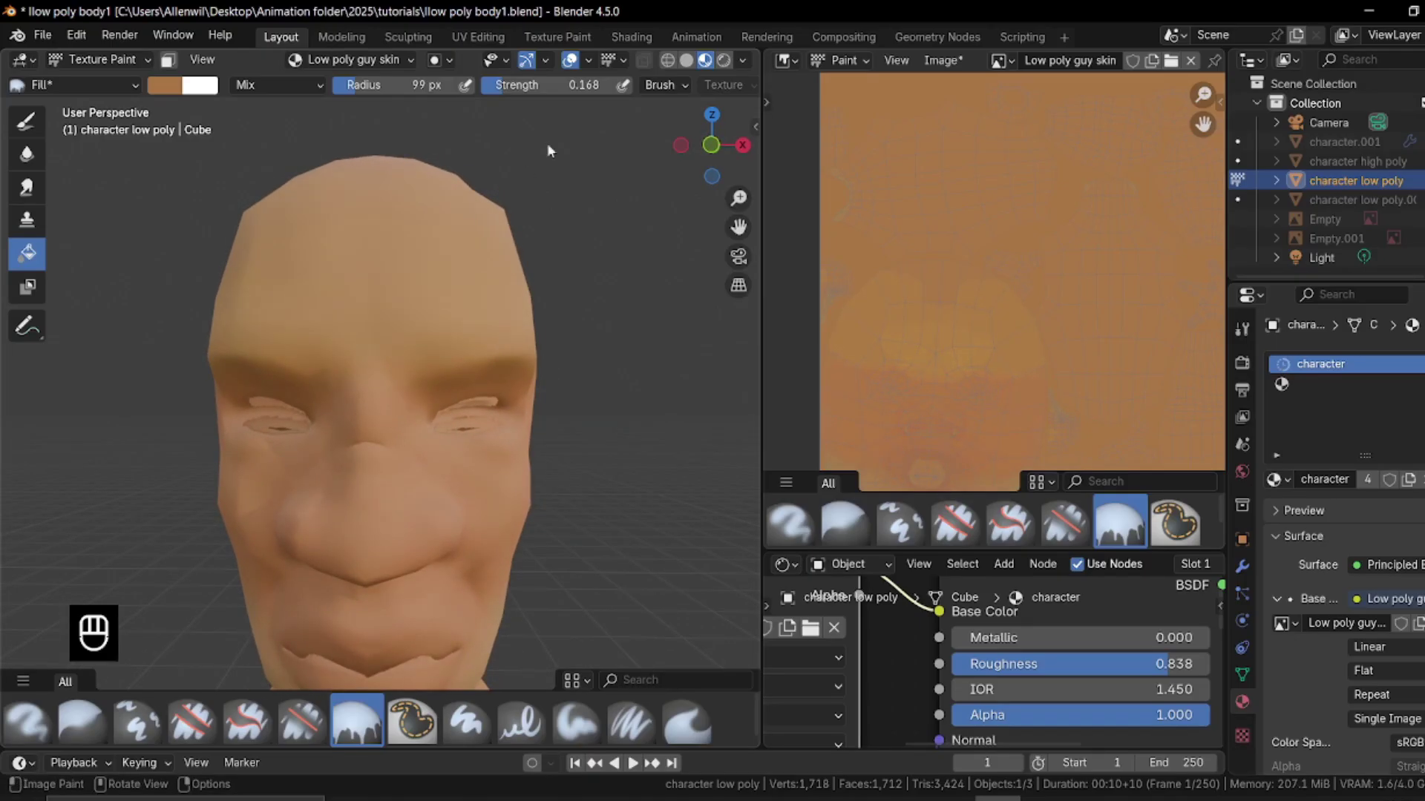
Try a stronger fill at strength 0.399, and undo the last fills to bring back some of the red and yellow zones
drag(555, 84, 587, 83)
mouse_move(413, 323)
middle_down()
mouse_move(455, 245)
mouse_move(315, 260)
mouse_move(329, 335)
mouse_move(438, 327)
mouse_move(479, 344)
mouse_move(438, 368)
mouse_move(282, 363)
mouse_move(399, 374)
mouse_move(349, 317)
mouse_move(387, 359)
mouse_move(371, 283)
mouse_move(359, 355)
mouse_move(456, 172)
middle_up()
key(ctrl+z)
key(ctrl+z)
key(ctrl+z)
key(ctrl+z)
scroll(335, 304, up, 3)
scroll(335, 305, down, 3)
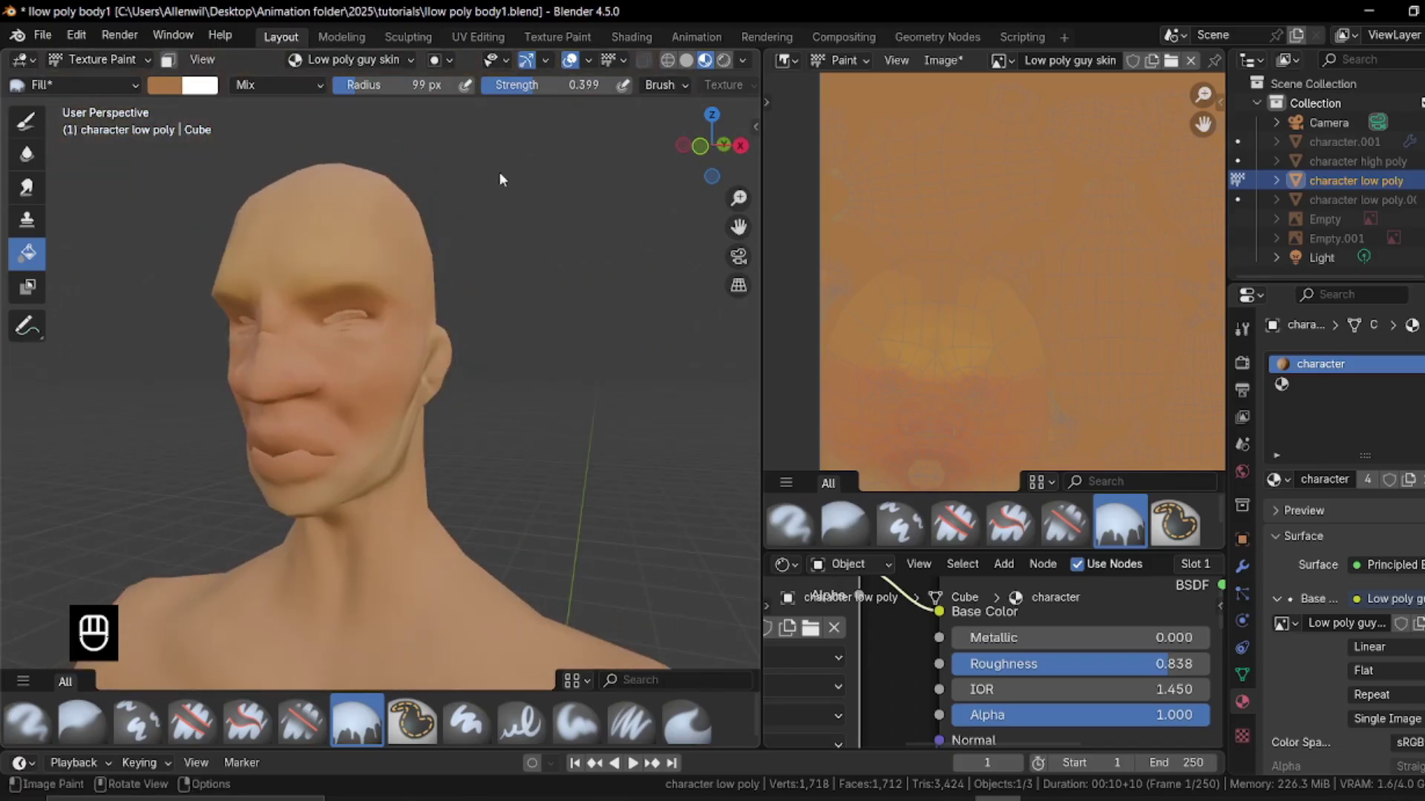
Switch to the Paint Hard brush with a 6 px radius and set its stroke jitter to 0.6707
middle_drag(592, 141, 591, 118)
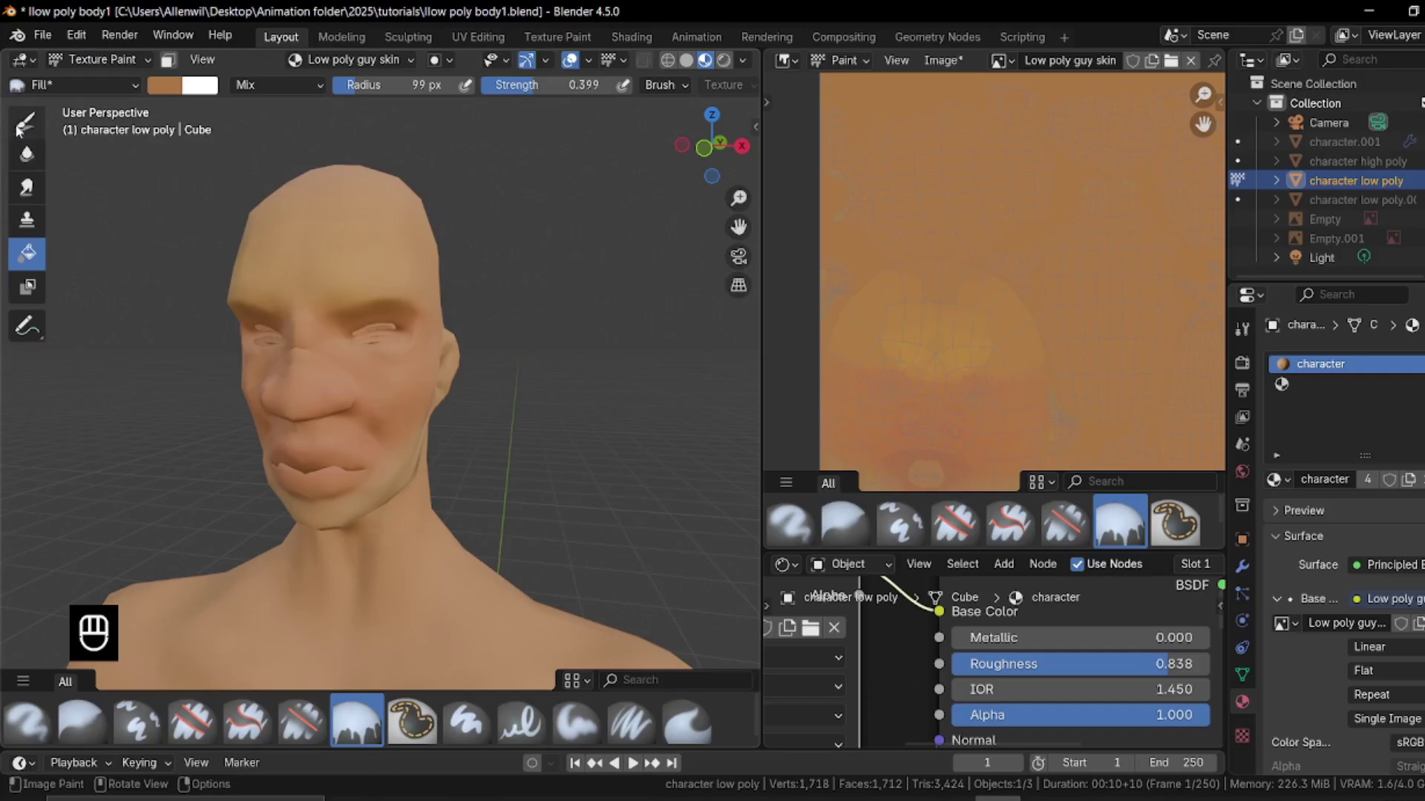
click(466, 720)
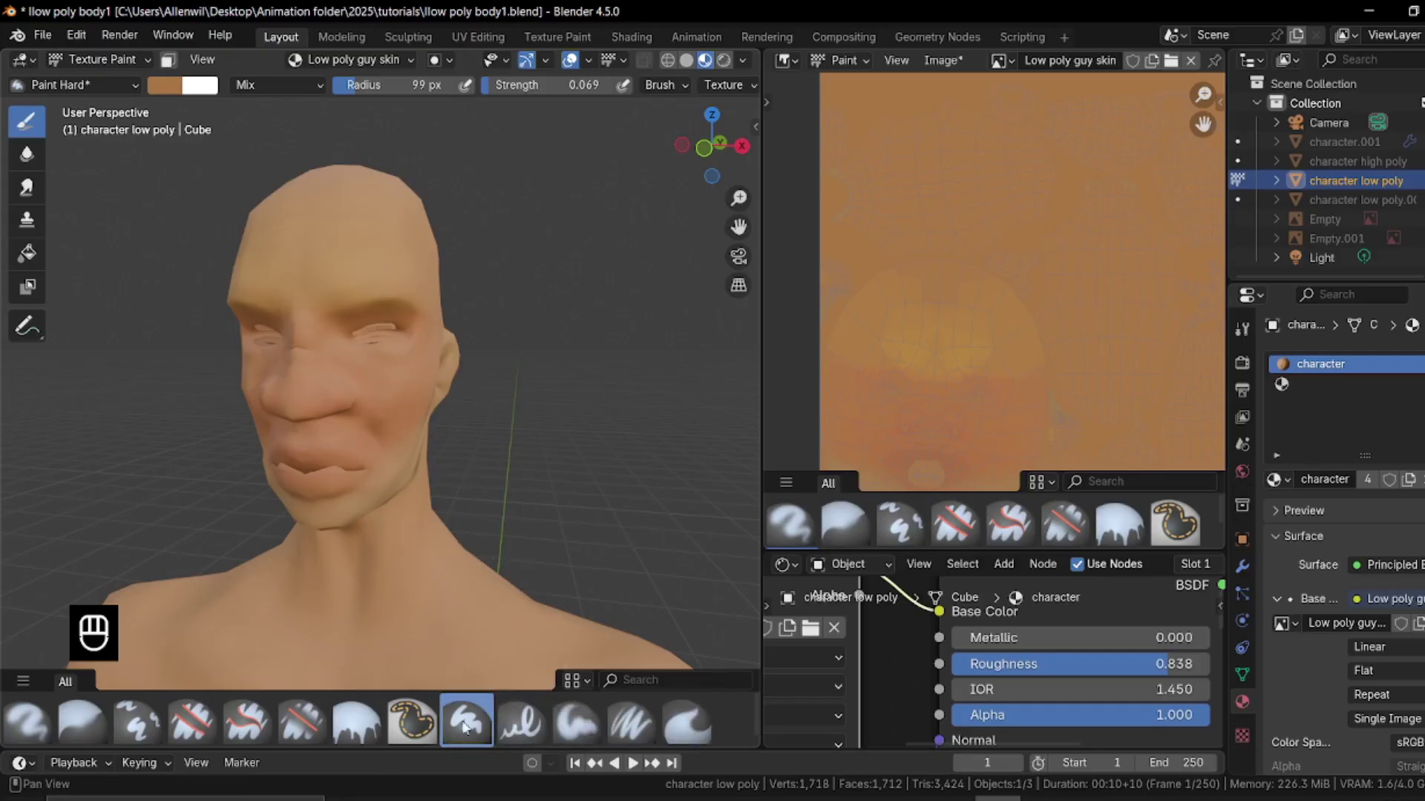
mouse_move(281, 334)
middle_down()
mouse_move(423, 297)
mouse_move(457, 225)
middle_up()
key(f)
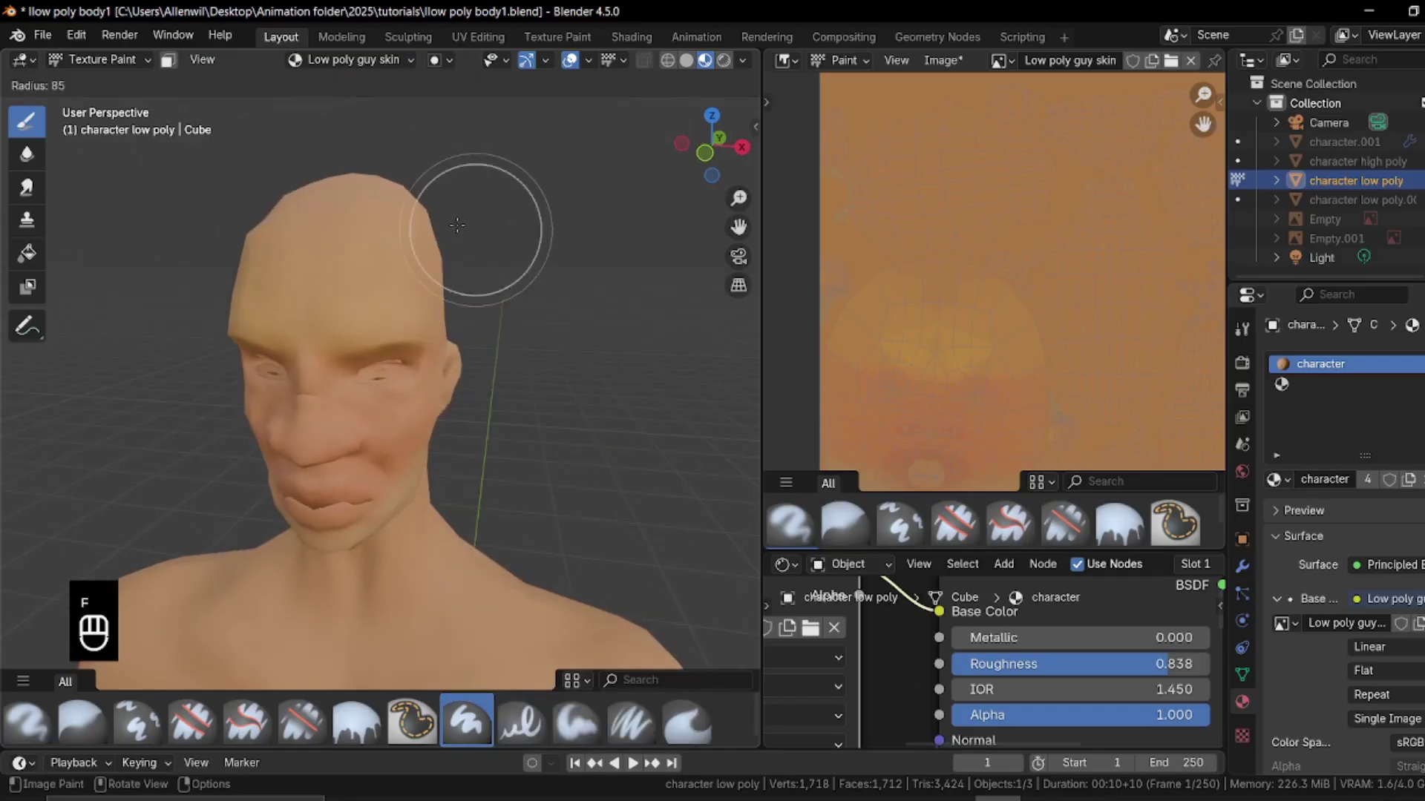
click(479, 229)
click(660, 84)
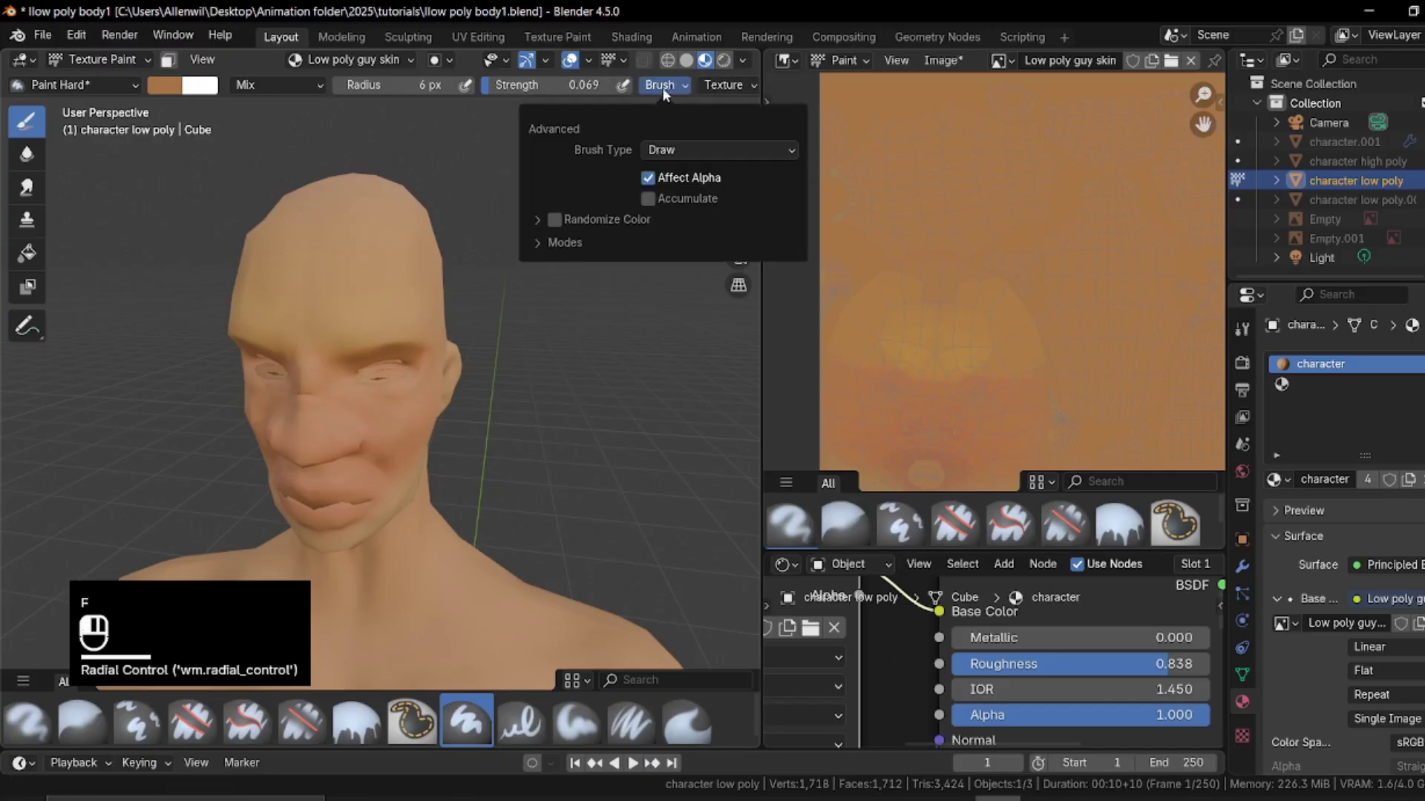
click(733, 86)
scroll(581, 82, down, 5)
scroll(581, 82, down, 2)
click(616, 85)
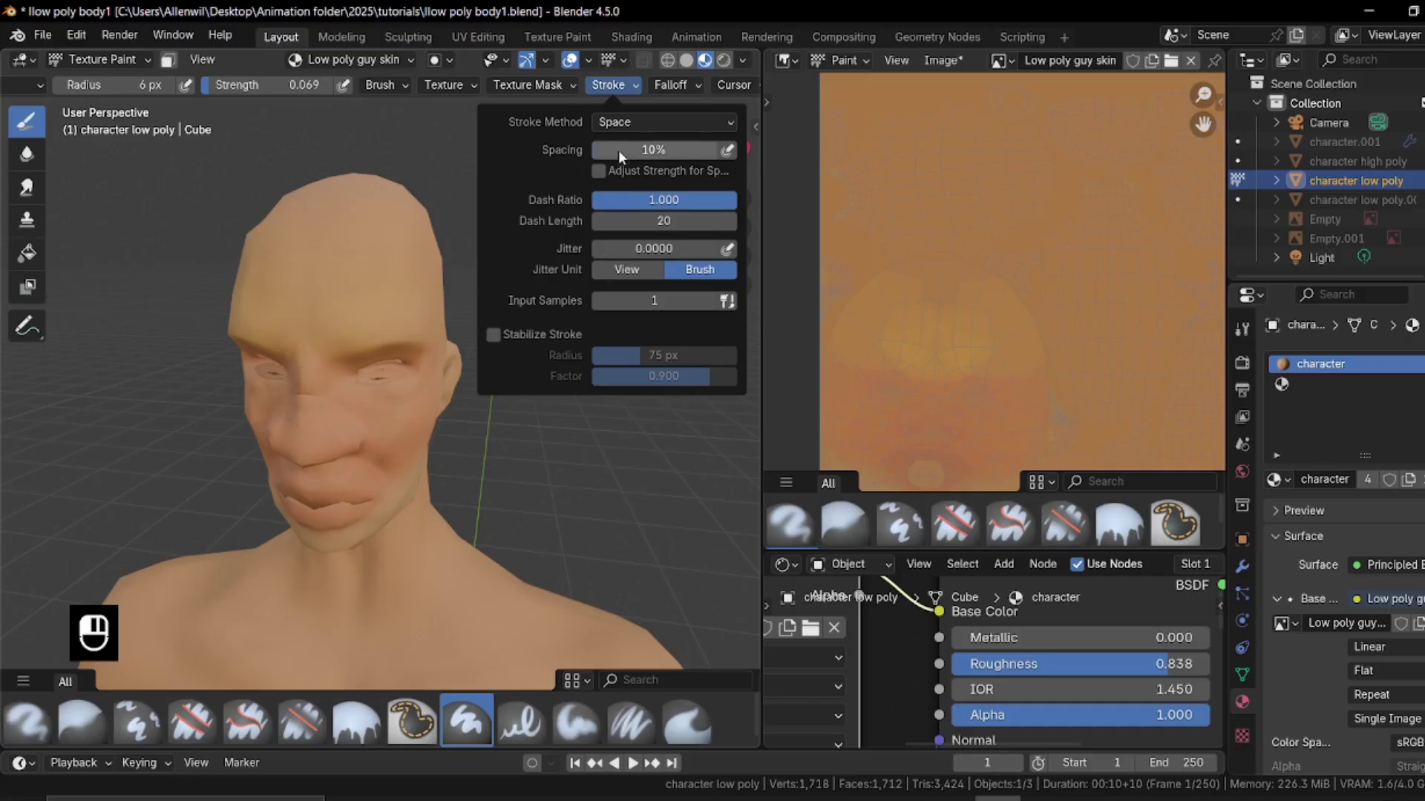
drag(622, 253, 661, 254)
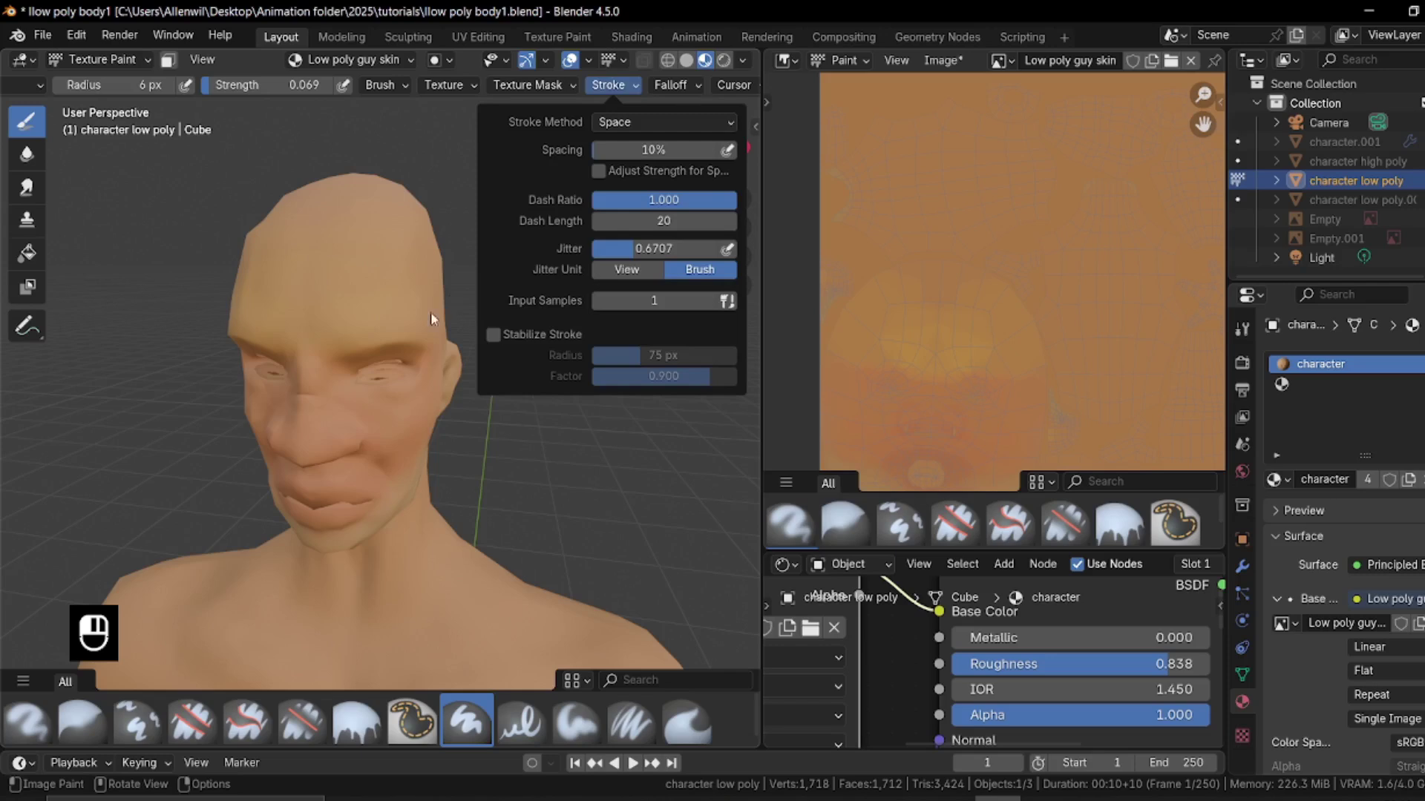
Change the brush color to dark red and undo a test stroke on the face
middle_drag(435, 319, 356, 406)
right_click(364, 378)
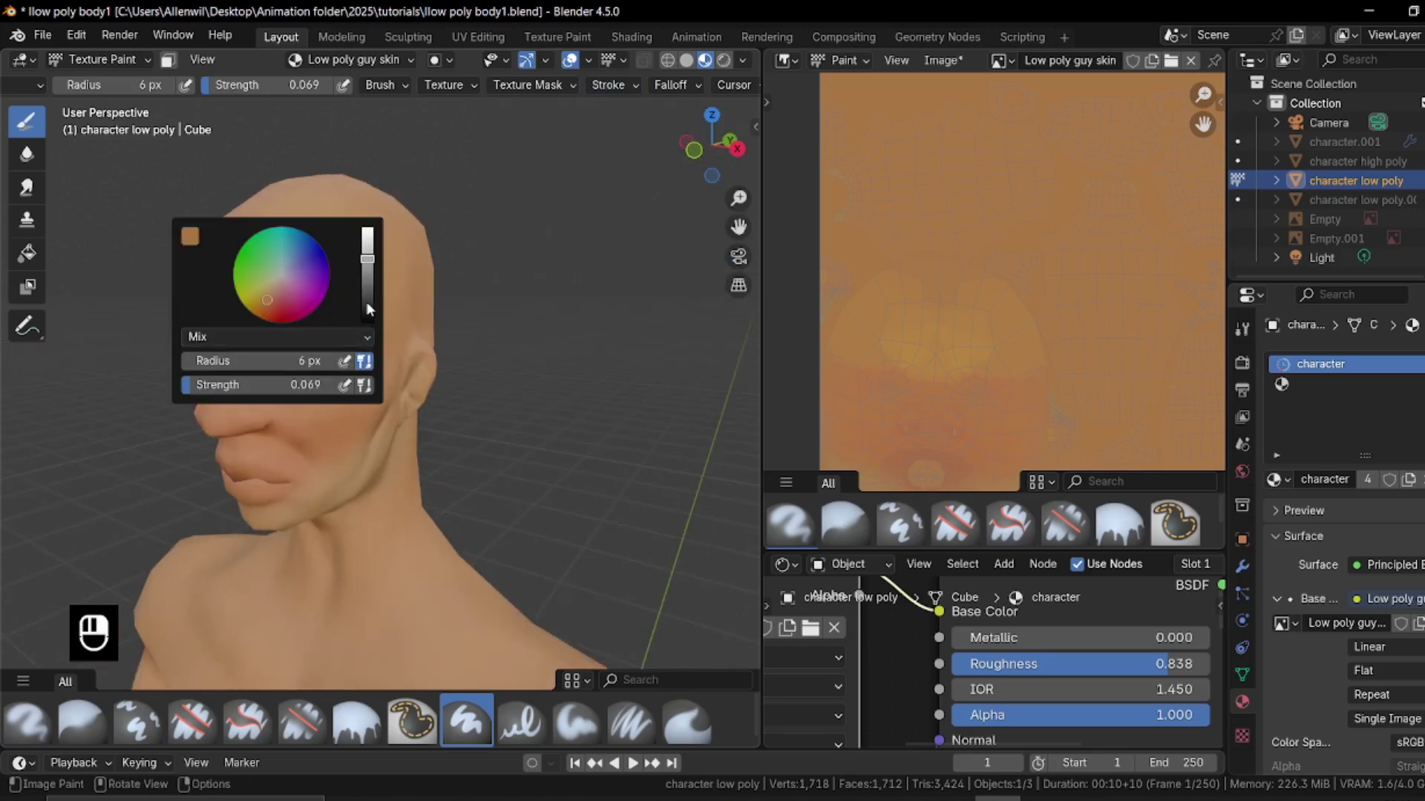
click(270, 315)
click(367, 276)
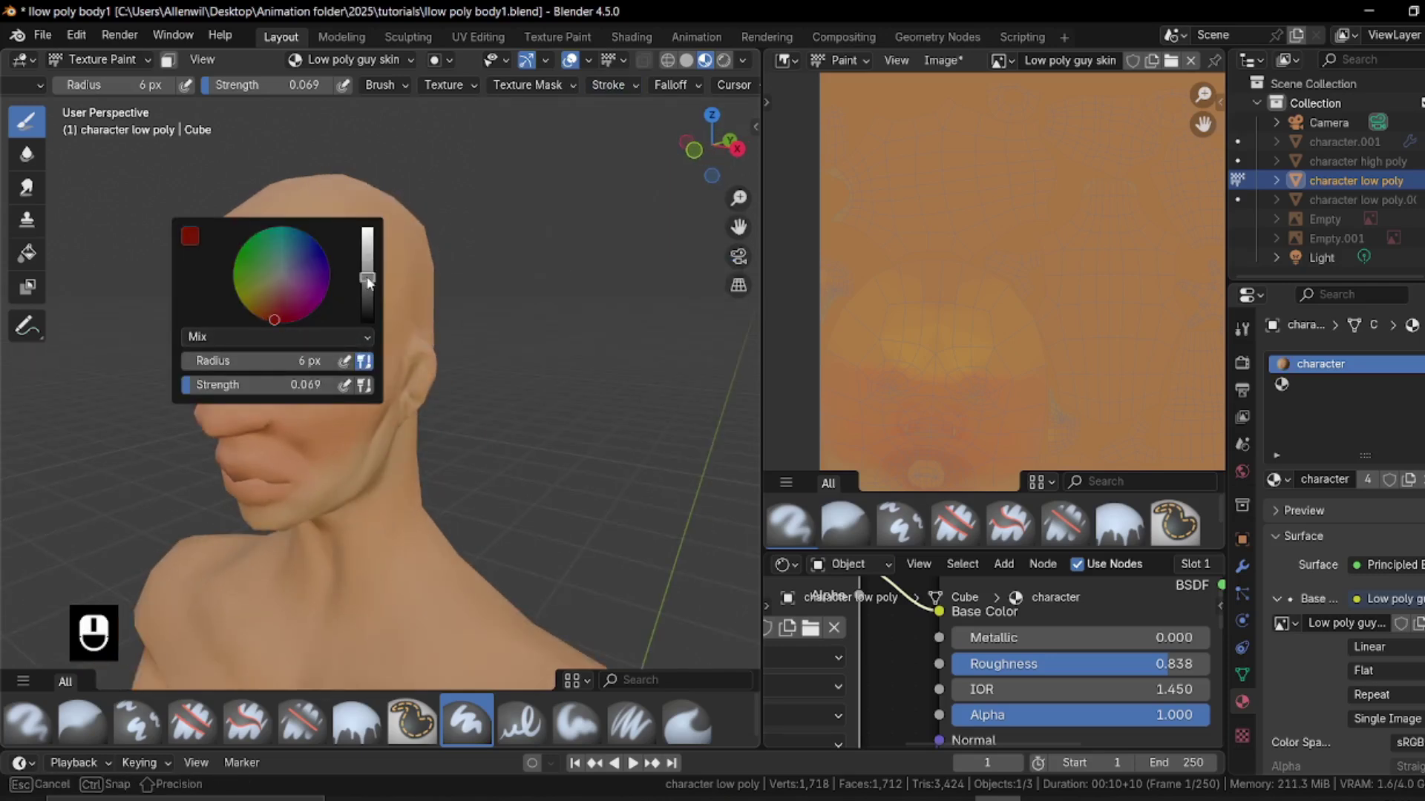
key(ctrl+z)
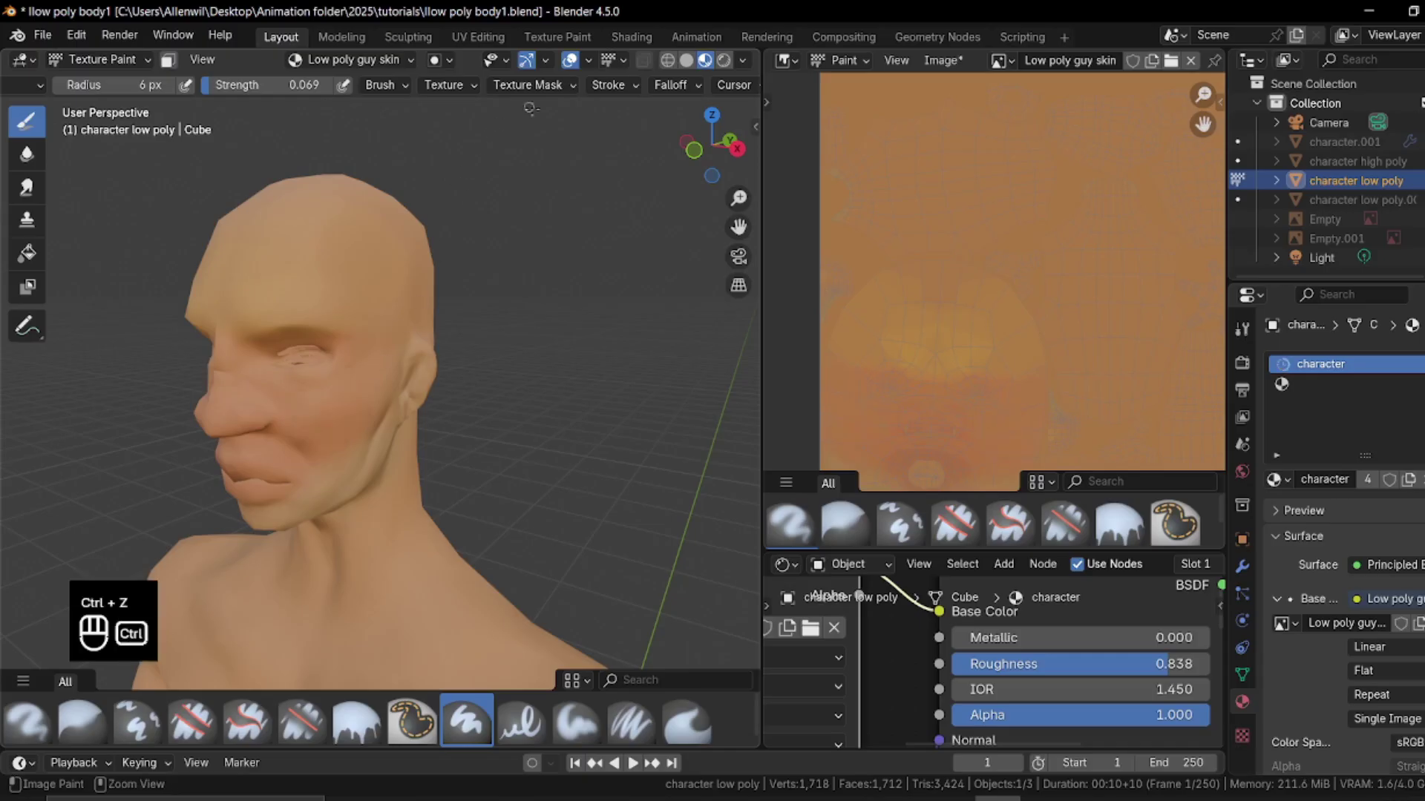
Set the brush strength to 0.642 and undo a test stroke on the cheek
scroll(278, 83, up, 3)
drag(374, 85, 434, 101)
shift+middle_drag(293, 387, 377, 320)
mouse_move(399, 306)
mouse_down()
mouse_move(439, 335)
mouse_move(422, 388)
mouse_up()
key(ctrl+z)
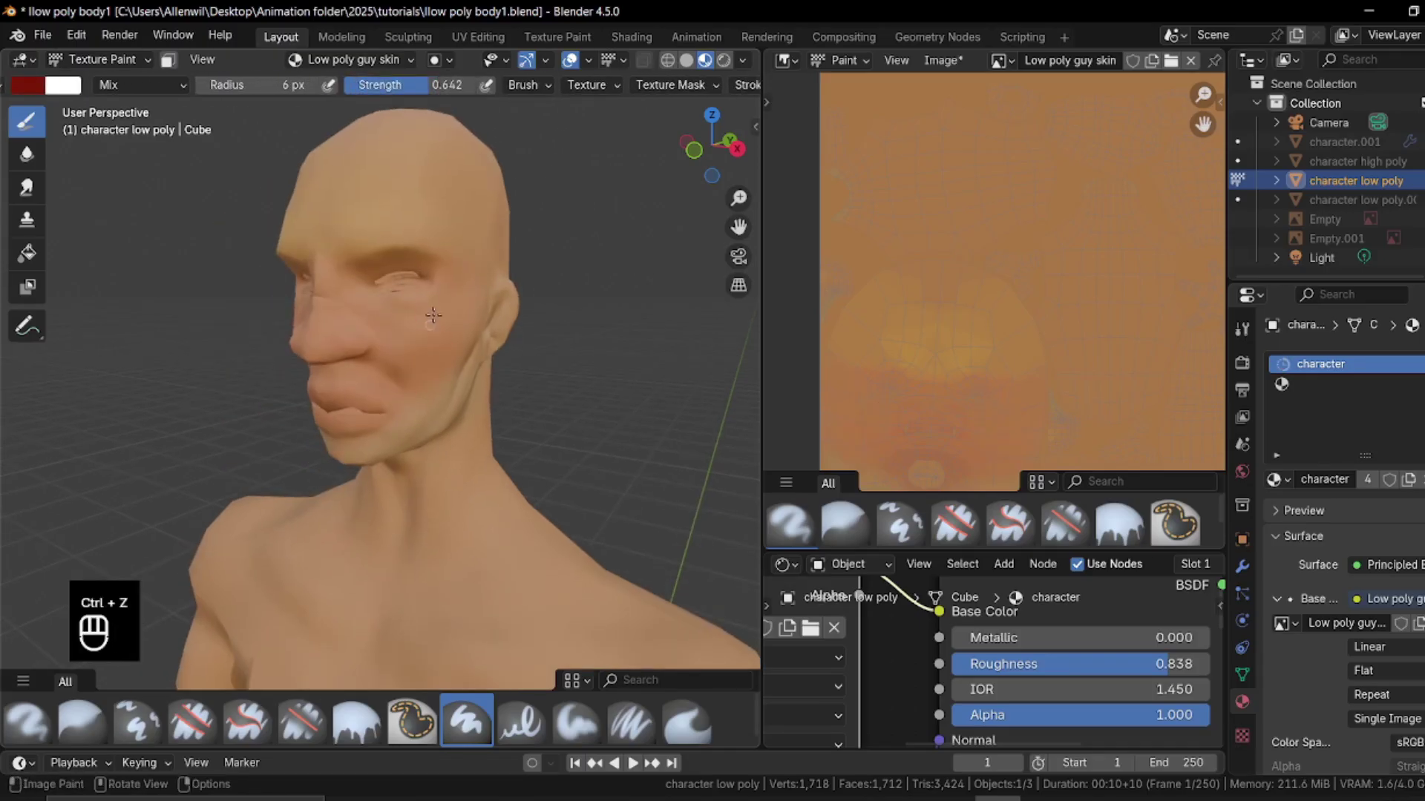
Reduce the brush radius to 1 px, set the stroke jitter to 1.5, and undo a test stroke on the cheek
key(f)
click(447, 278)
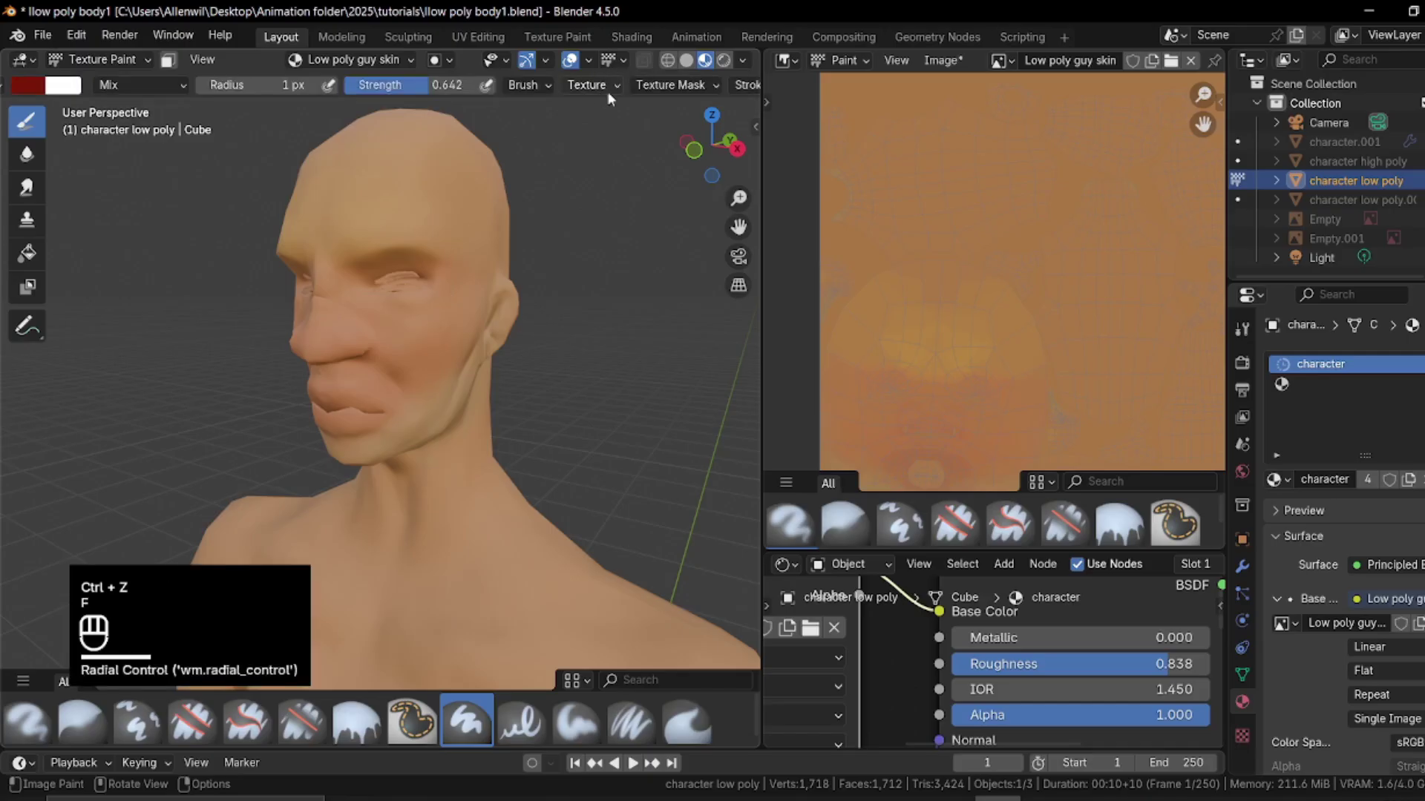
scroll(608, 92, down, 4)
click(555, 85)
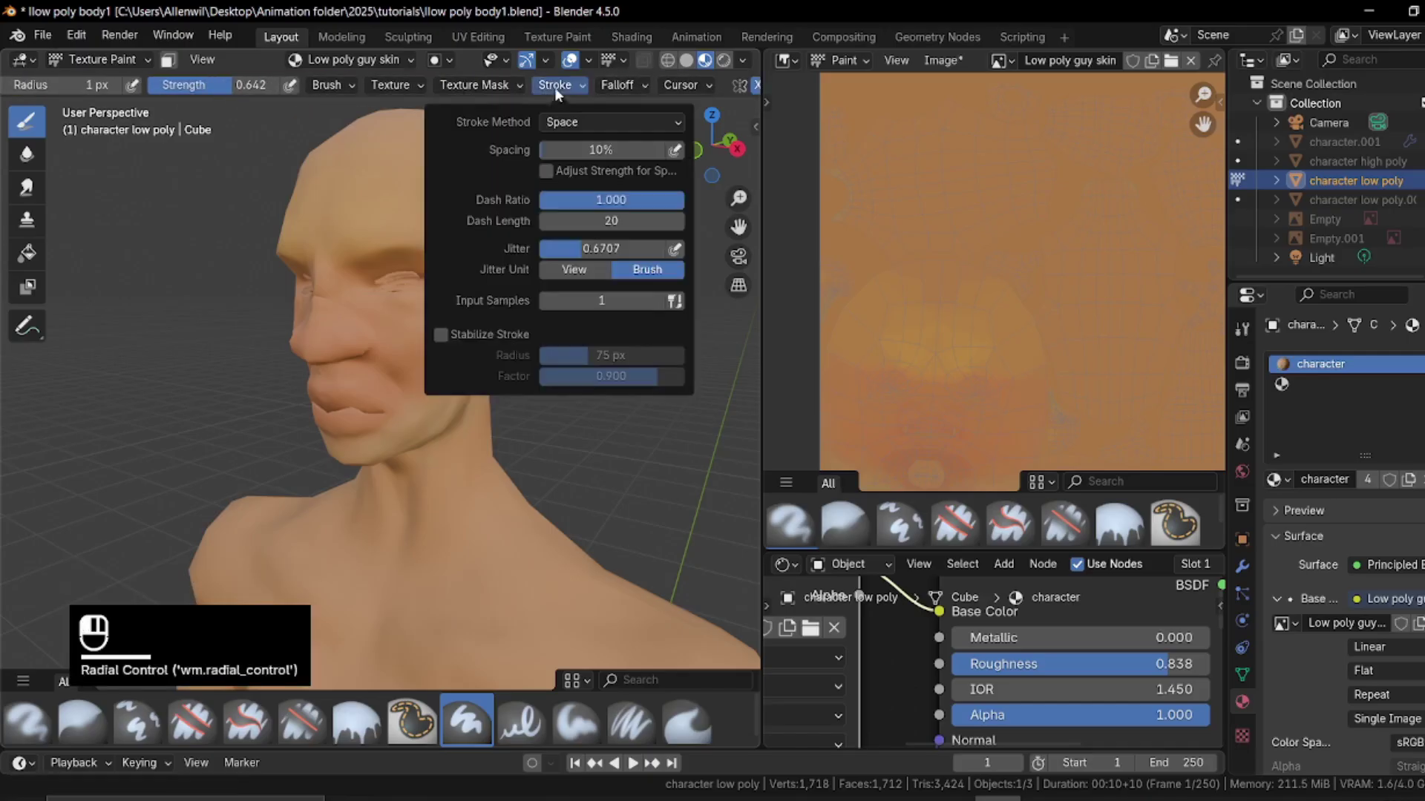
drag(576, 247, 643, 248)
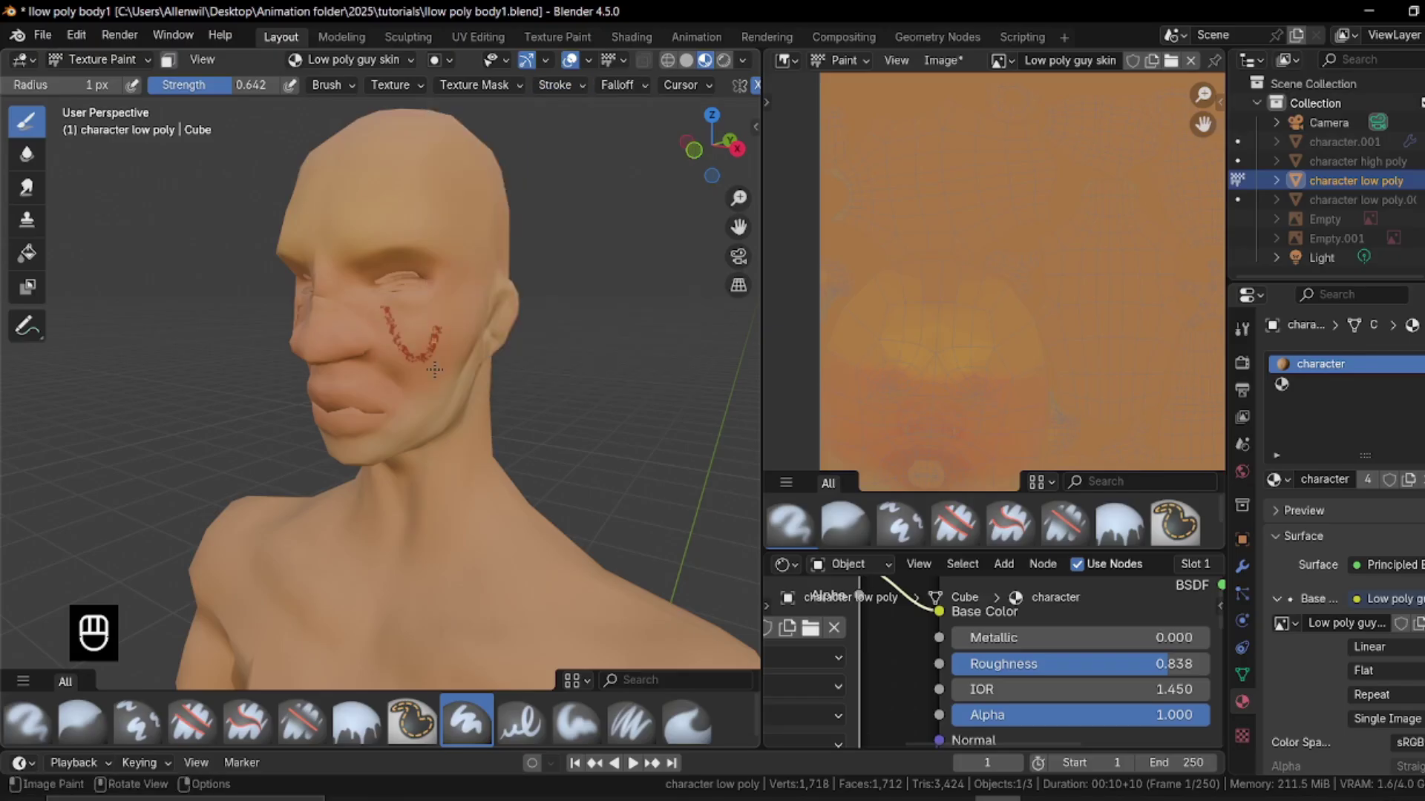
key(ctrl+z)
Try the jittered stroke on the cheek up close, also with a 48 px radius, and restore the 1 px radius
middle_drag(435, 369, 486, 245)
scroll(490, 230, up, 3)
drag(490, 209, 475, 305)
key(ctrl+z)
middle_drag(520, 312, 532, 282)
key(f)
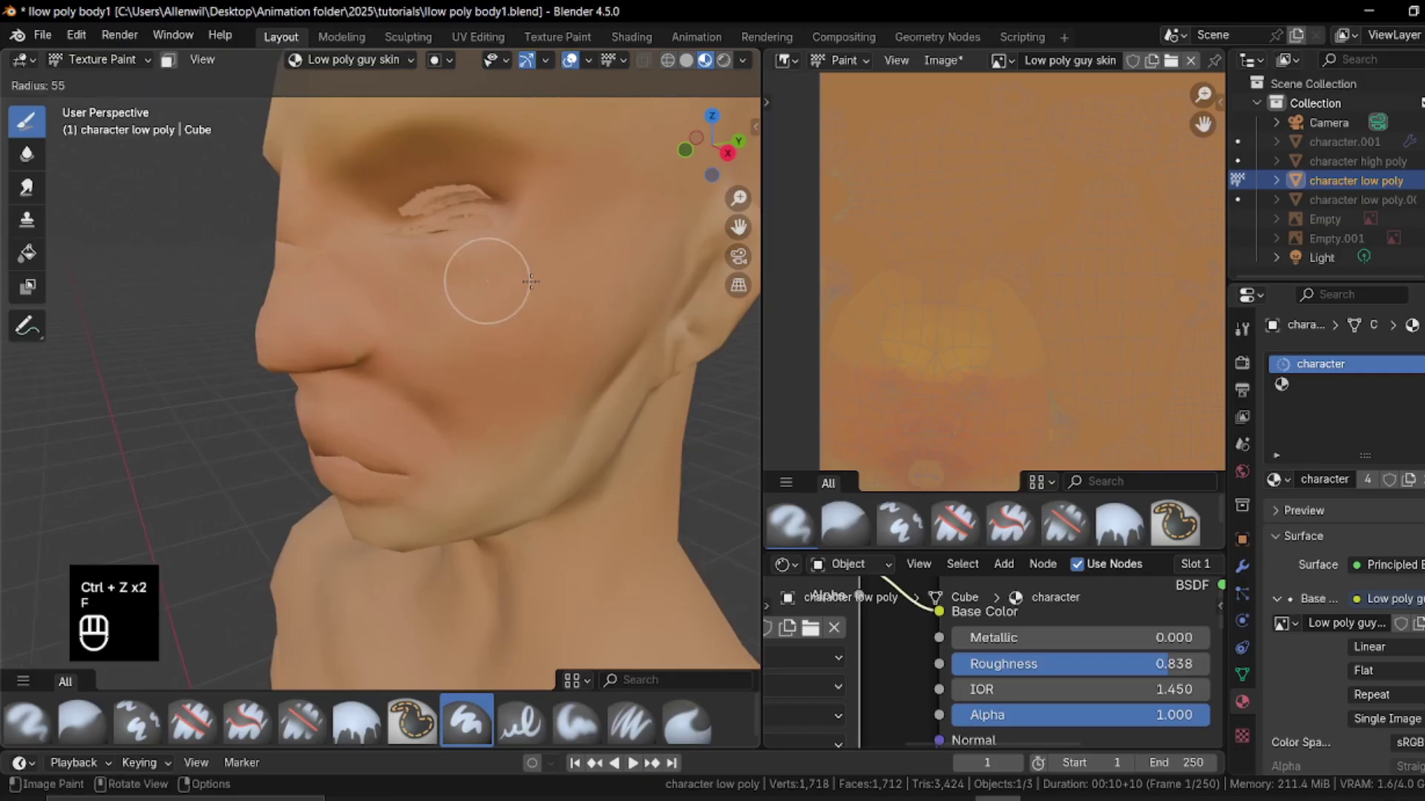
click(524, 282)
key(ctrl+z)
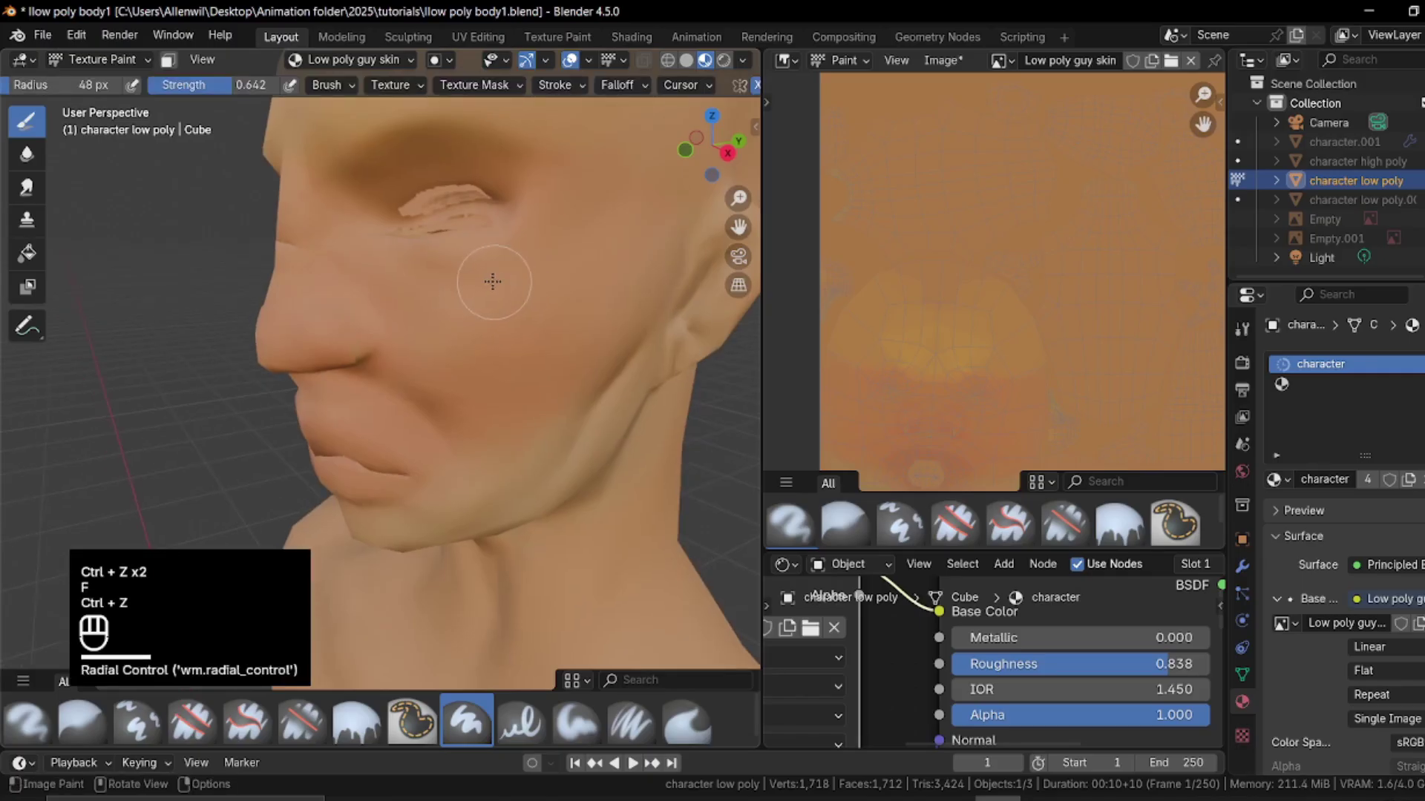
key(f)
click(458, 282)
Set the stroke spacing to 299% and undo a test scatter of dots on the cheek
click(616, 85)
click(552, 84)
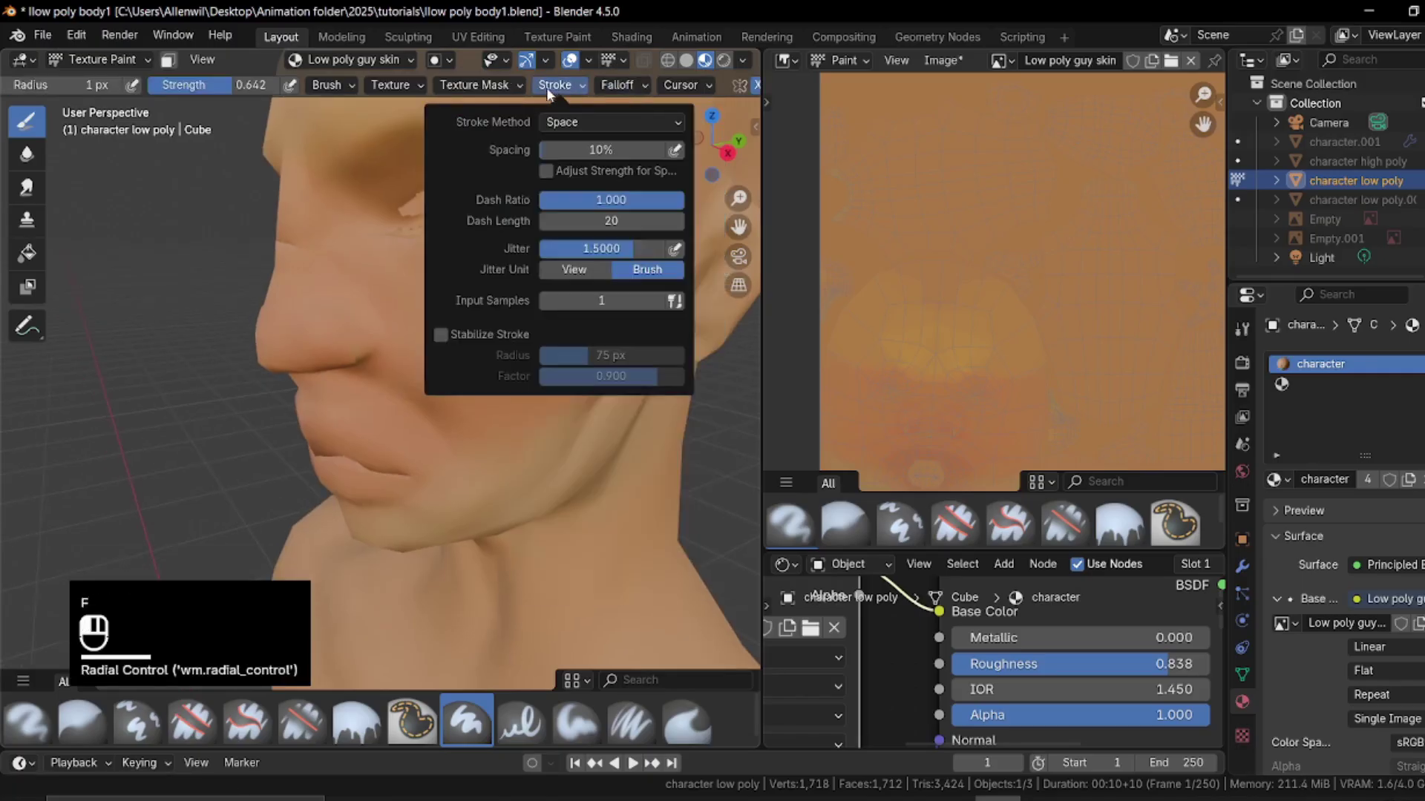
drag(555, 153, 644, 168)
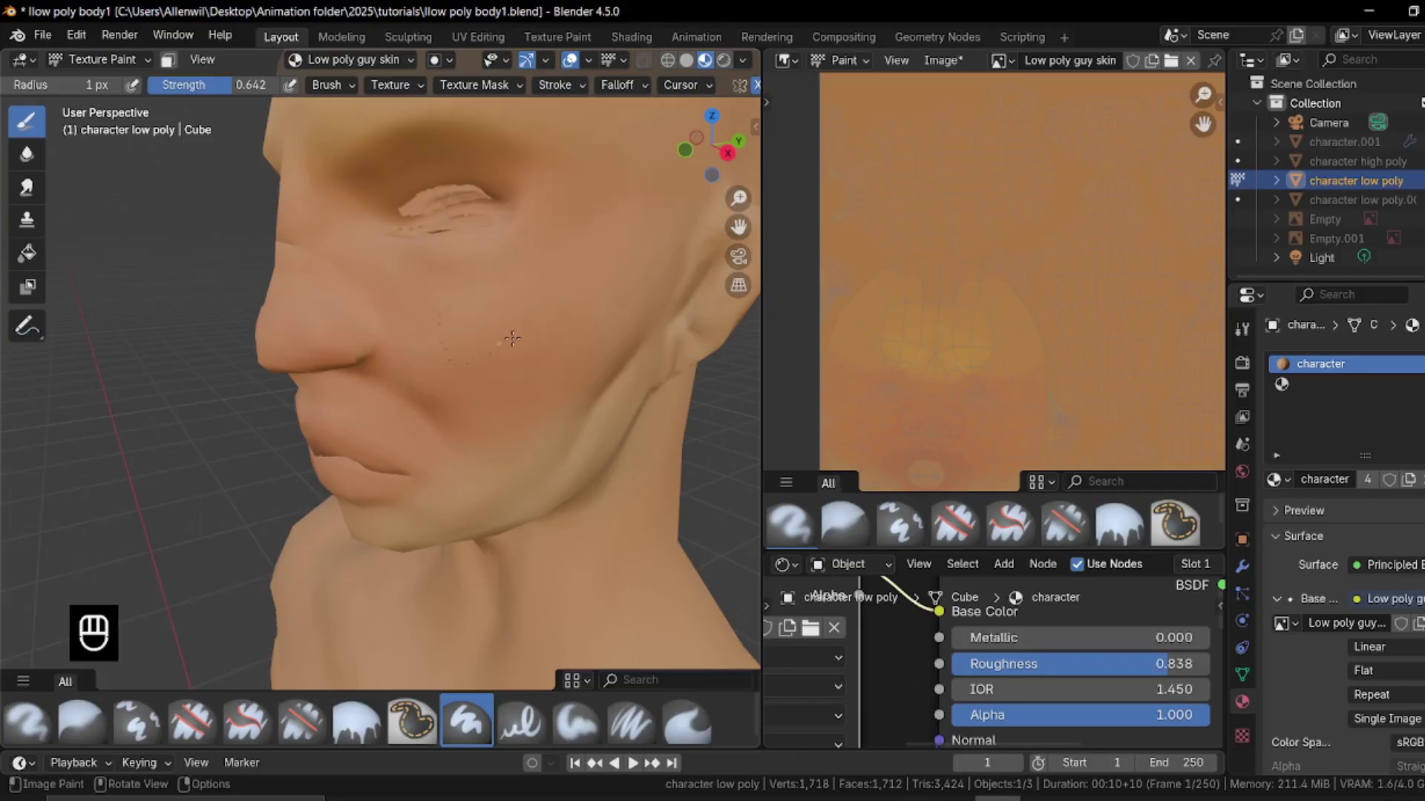
key(ctrl+z)
Keep the 1 px brush, raise the stroke jitter to 1.8049, and widen the stroke spacing further
middle_drag(488, 252, 522, 259)
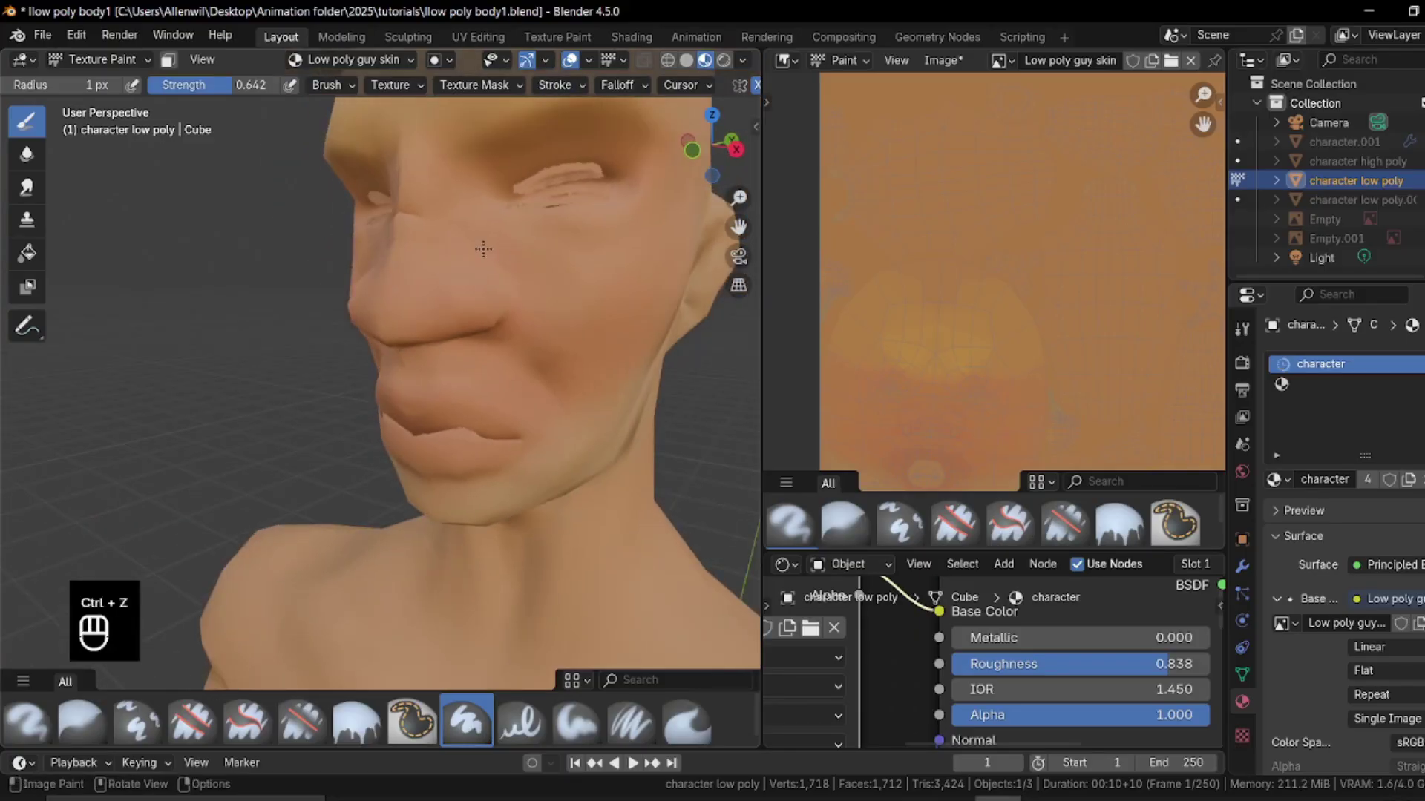
key(f)
click(488, 258)
click(617, 86)
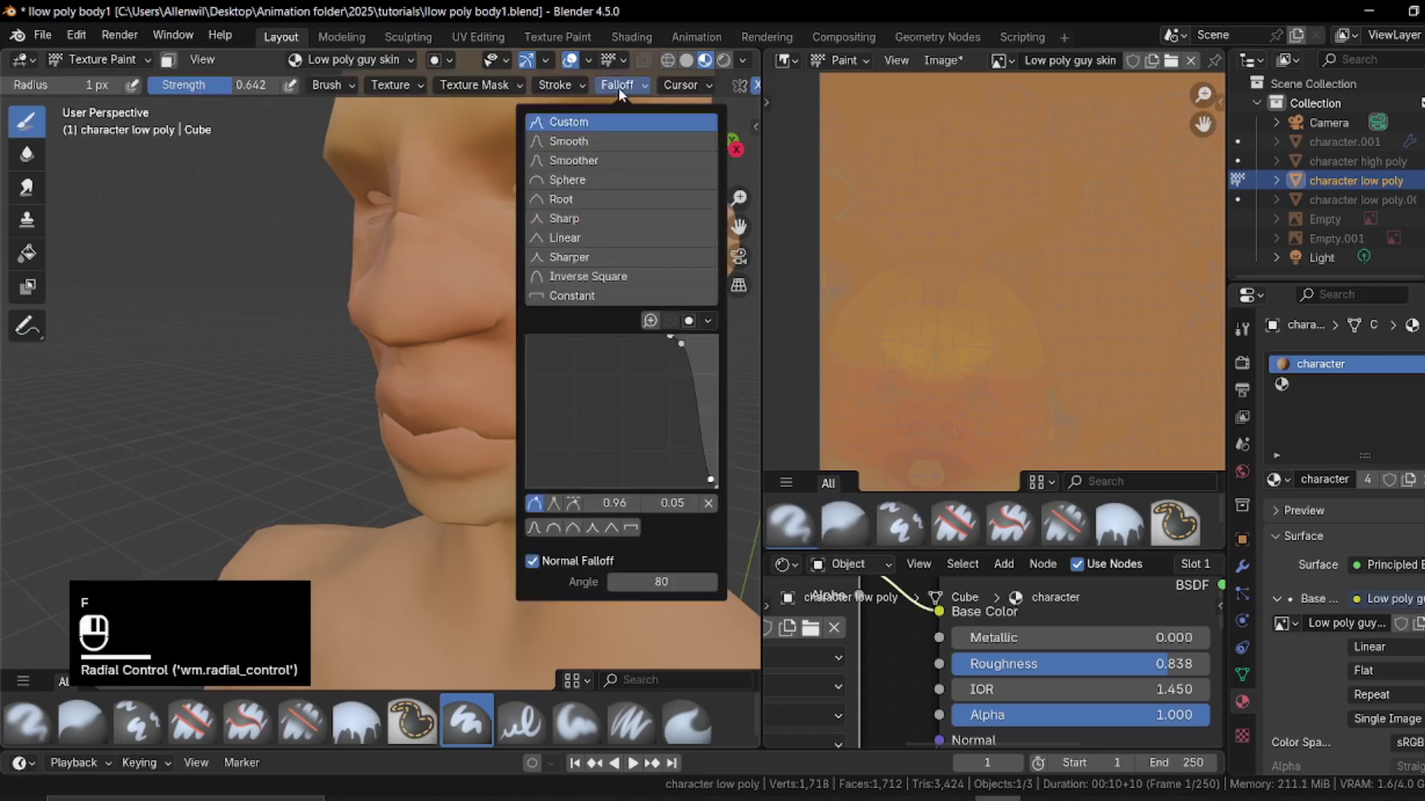
mouse_move(564, 91)
drag(605, 248, 656, 251)
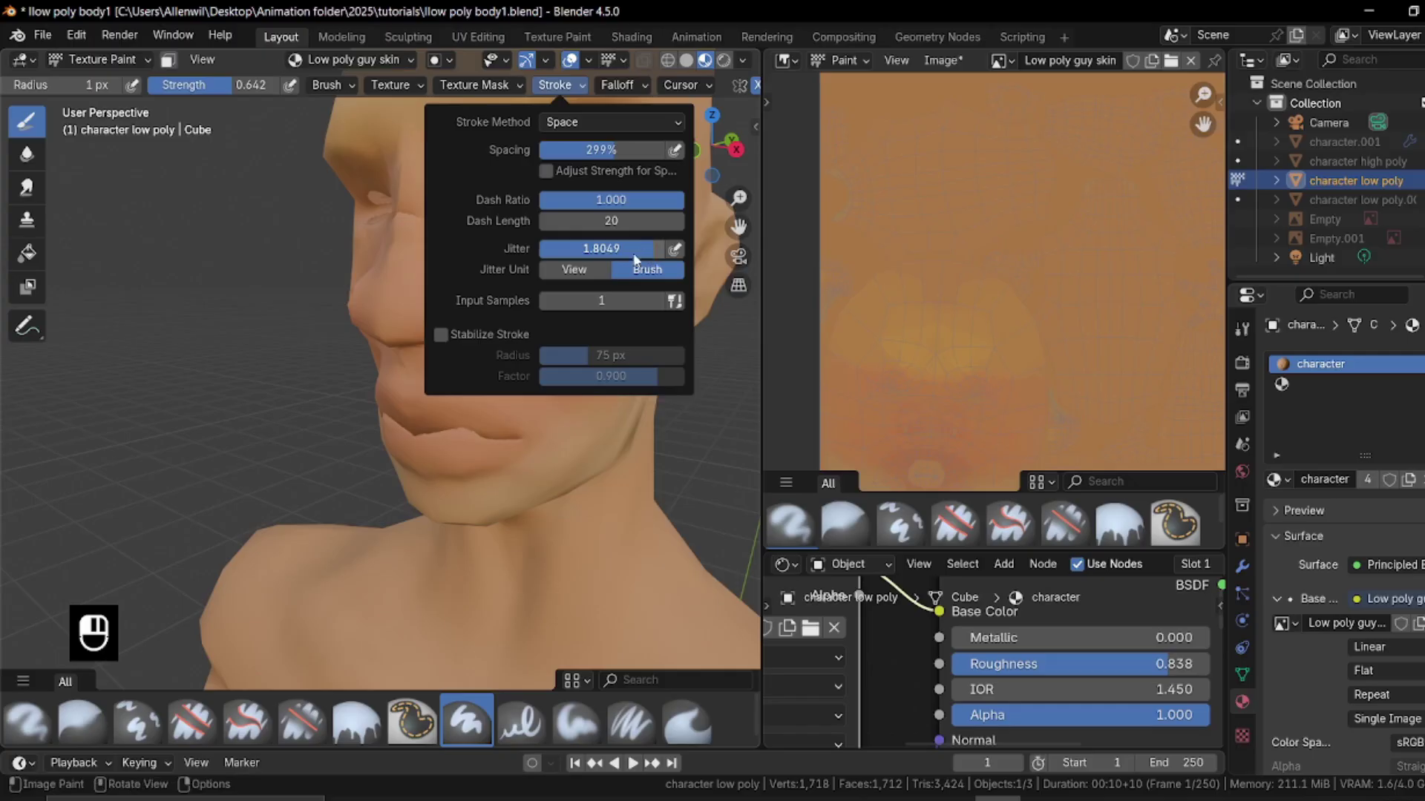
drag(616, 153, 646, 149)
Paint scattered dark red freckles across the nose bridge and both cheeks, lowering the brush strength to 0.260
middle_drag(460, 349, 483, 230)
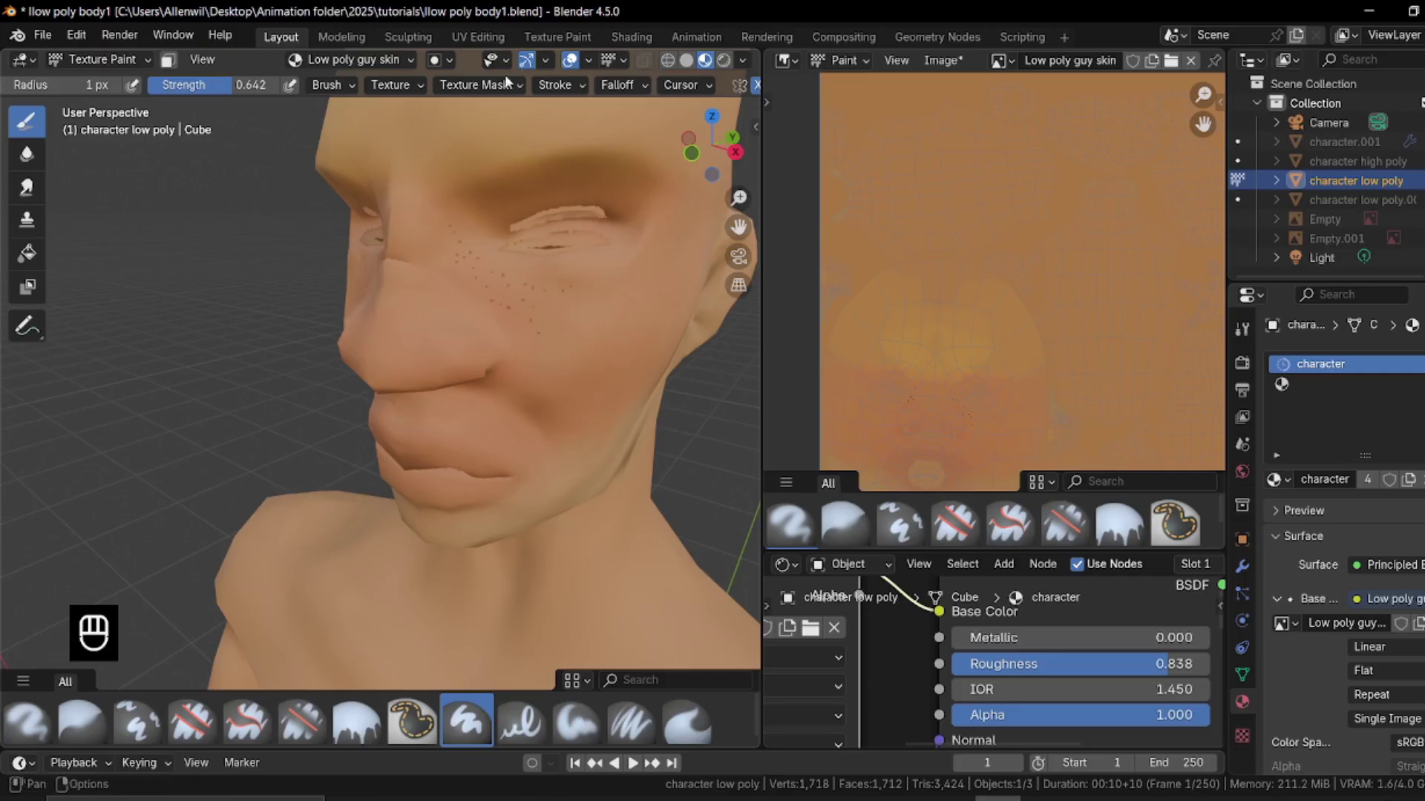
drag(221, 87, 174, 90)
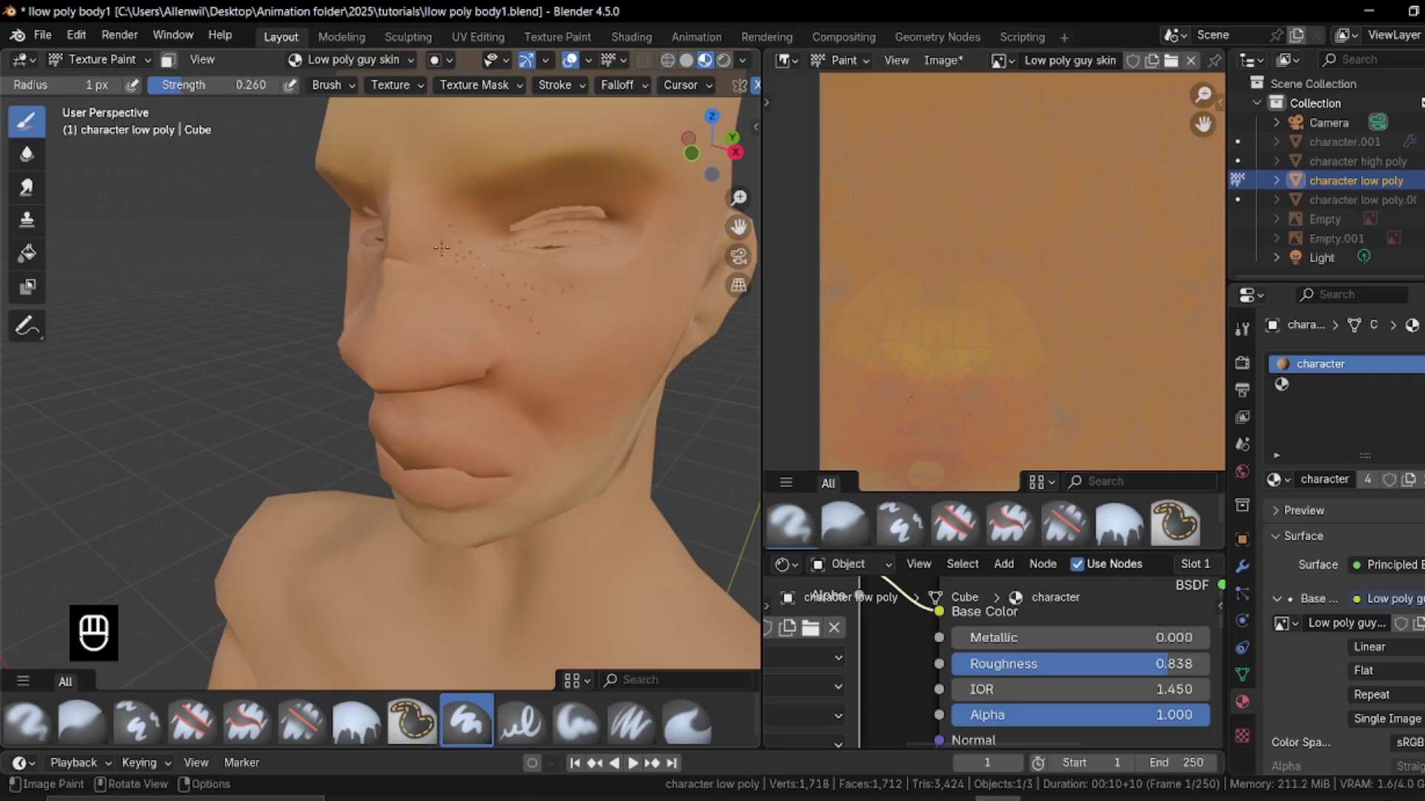
middle_drag(542, 383, 483, 339)
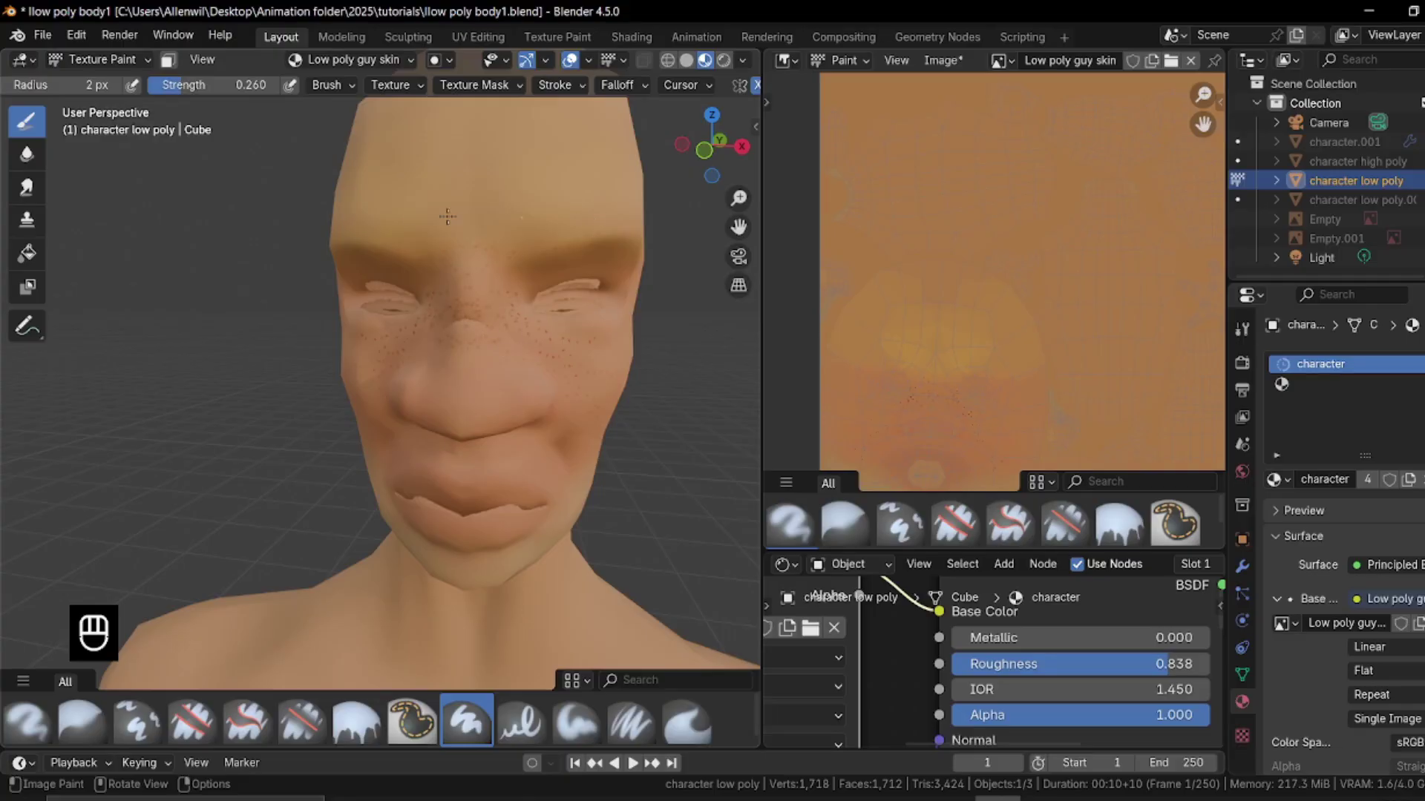
Add faint freckles to the forehead, lower cheek and side of the face
scroll(452, 180, down, 3)
middle_drag(419, 220, 373, 422)
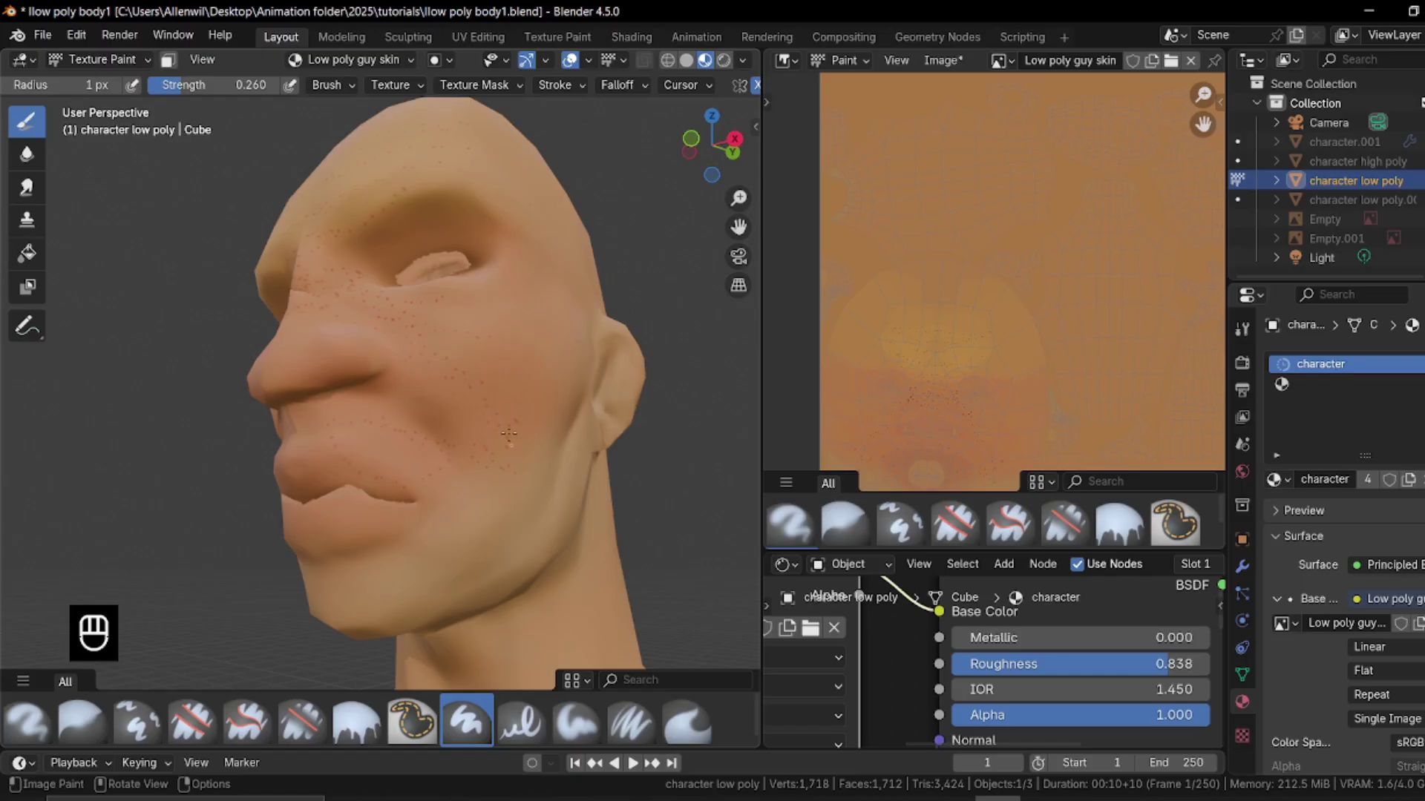
middle_drag(538, 359, 461, 353)
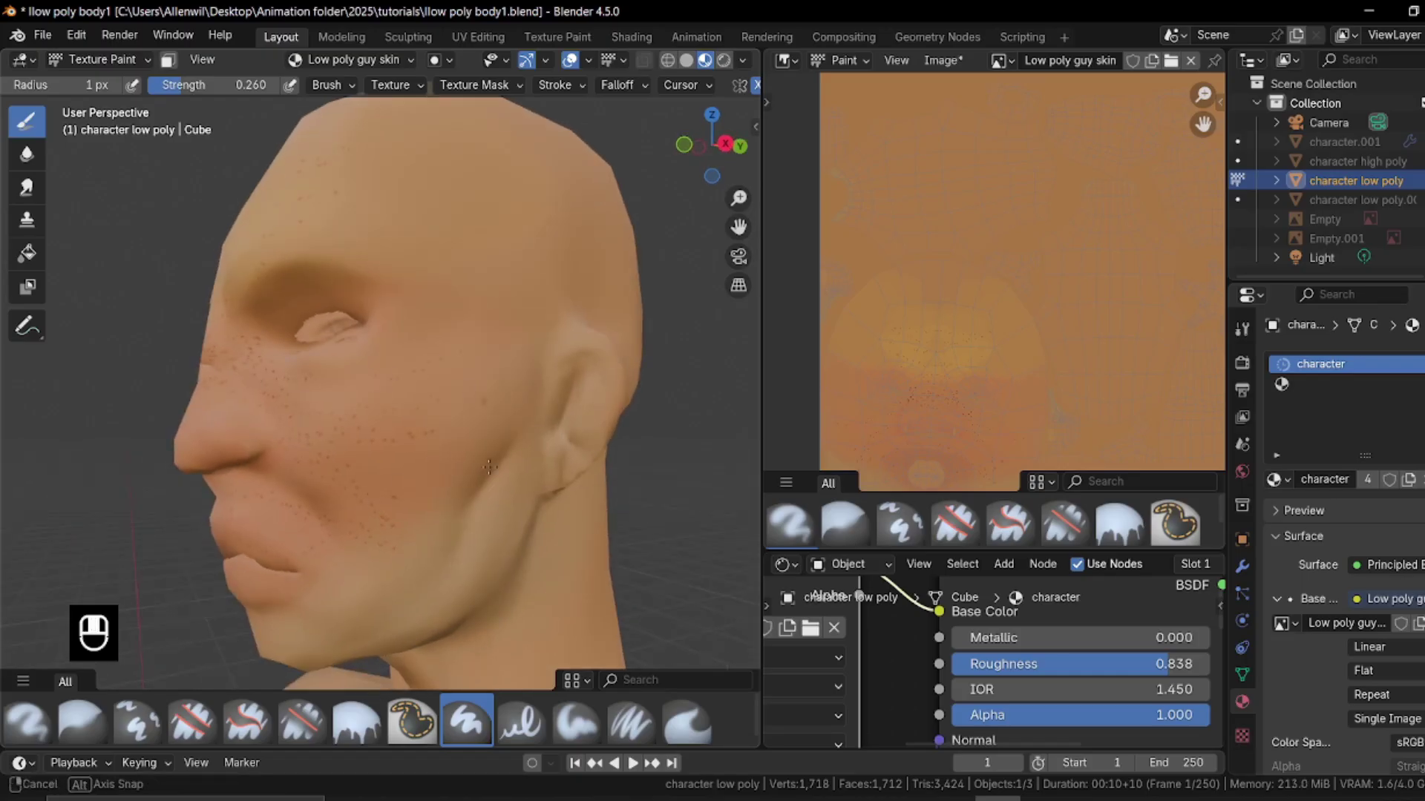
shift+middle_drag(405, 467, 408, 312)
Paint faint freckles down the front of the neck and along the collarbones
scroll(396, 350, down, 2)
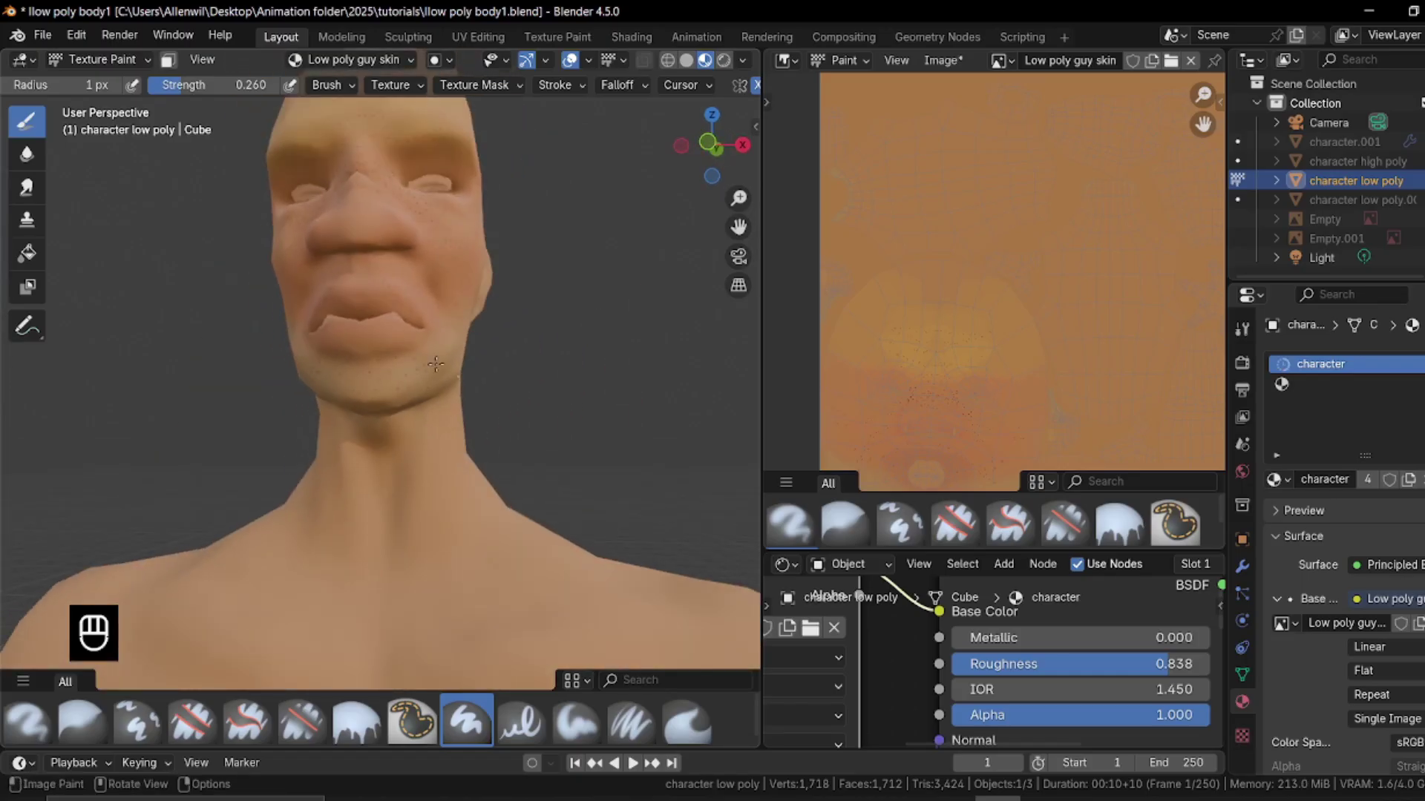
middle_drag(435, 364, 303, 318)
middle_drag(380, 382, 512, 400)
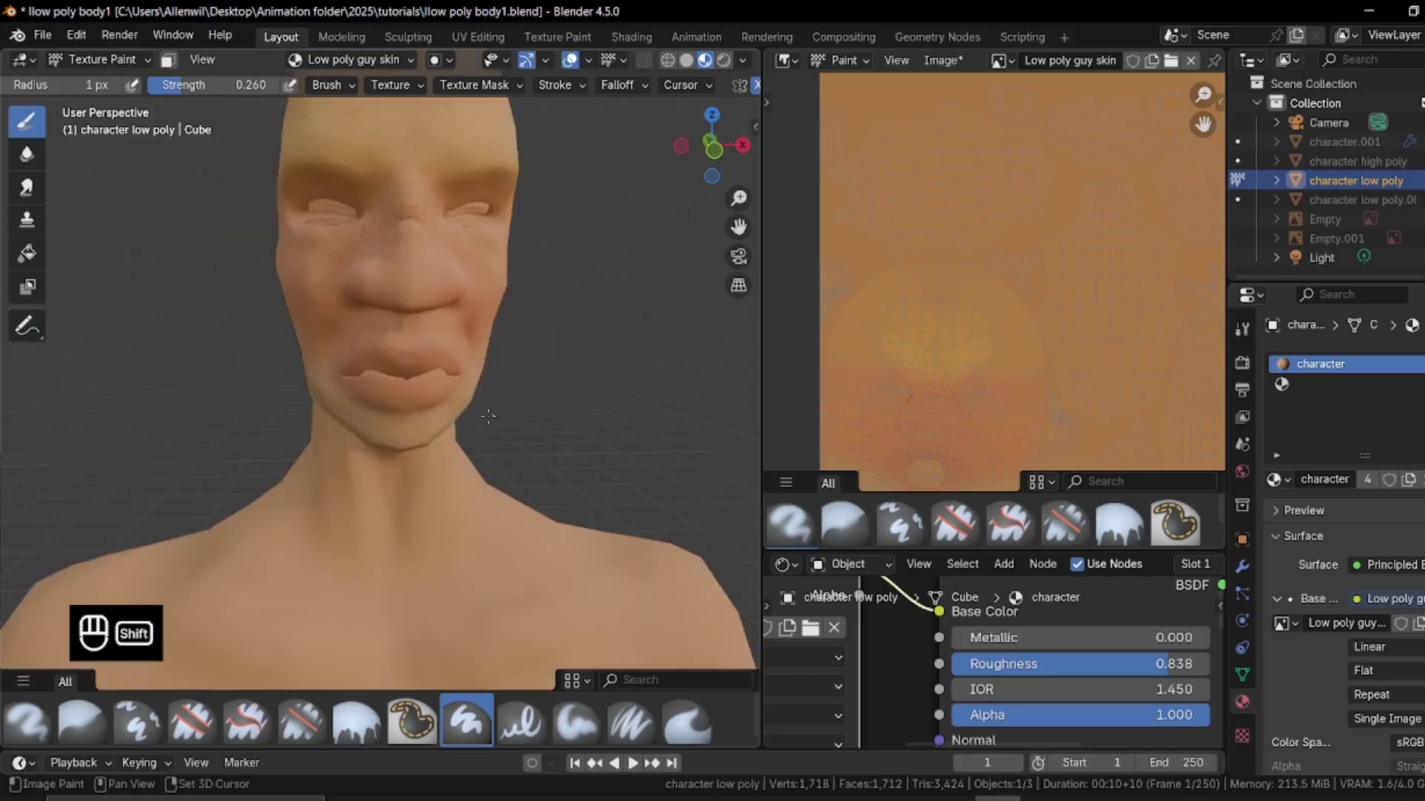
shift+middle_drag(435, 550, 426, 361)
scroll(396, 319, down, 2)
shift+middle_drag(397, 267, 349, 369)
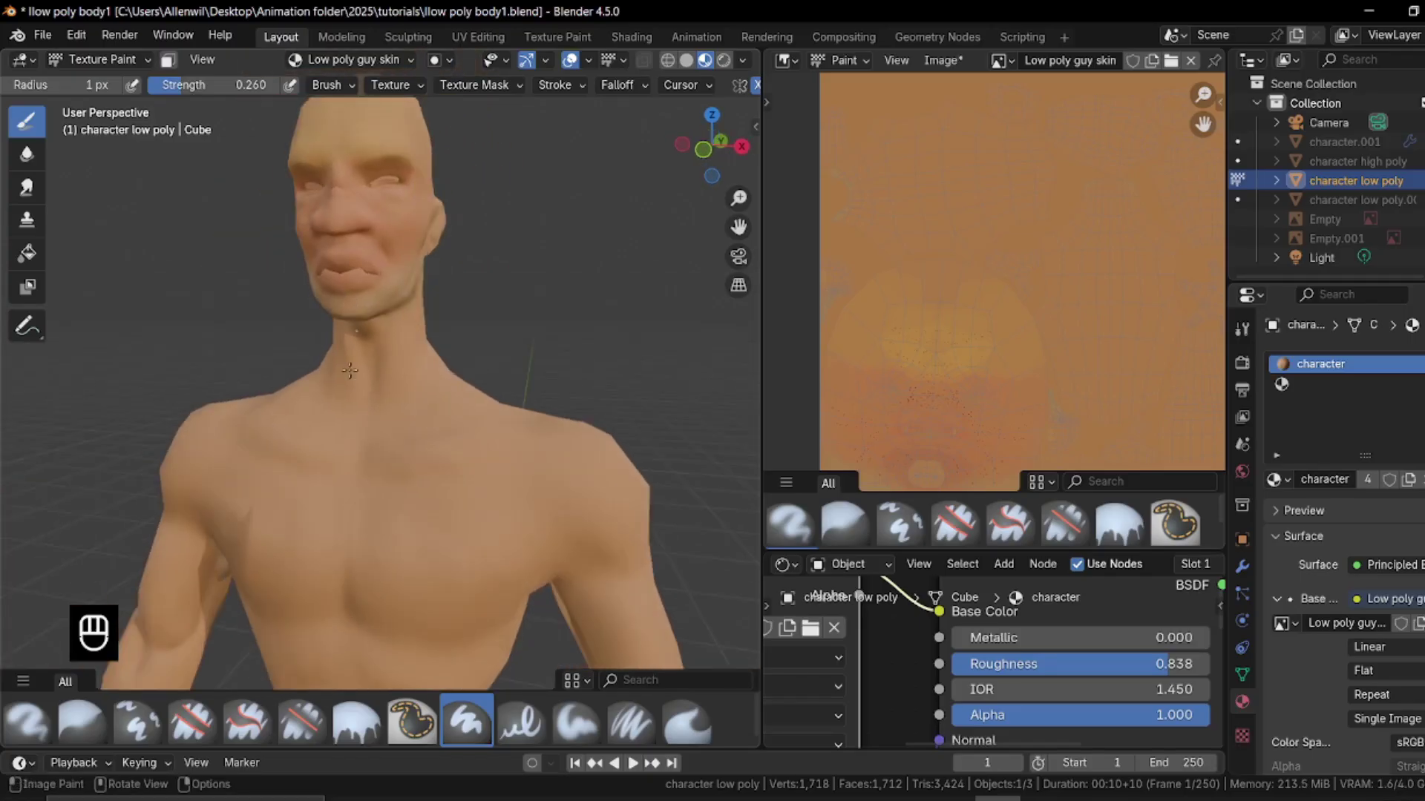
middle_drag(383, 484, 361, 382)
scroll(399, 438, up, 3)
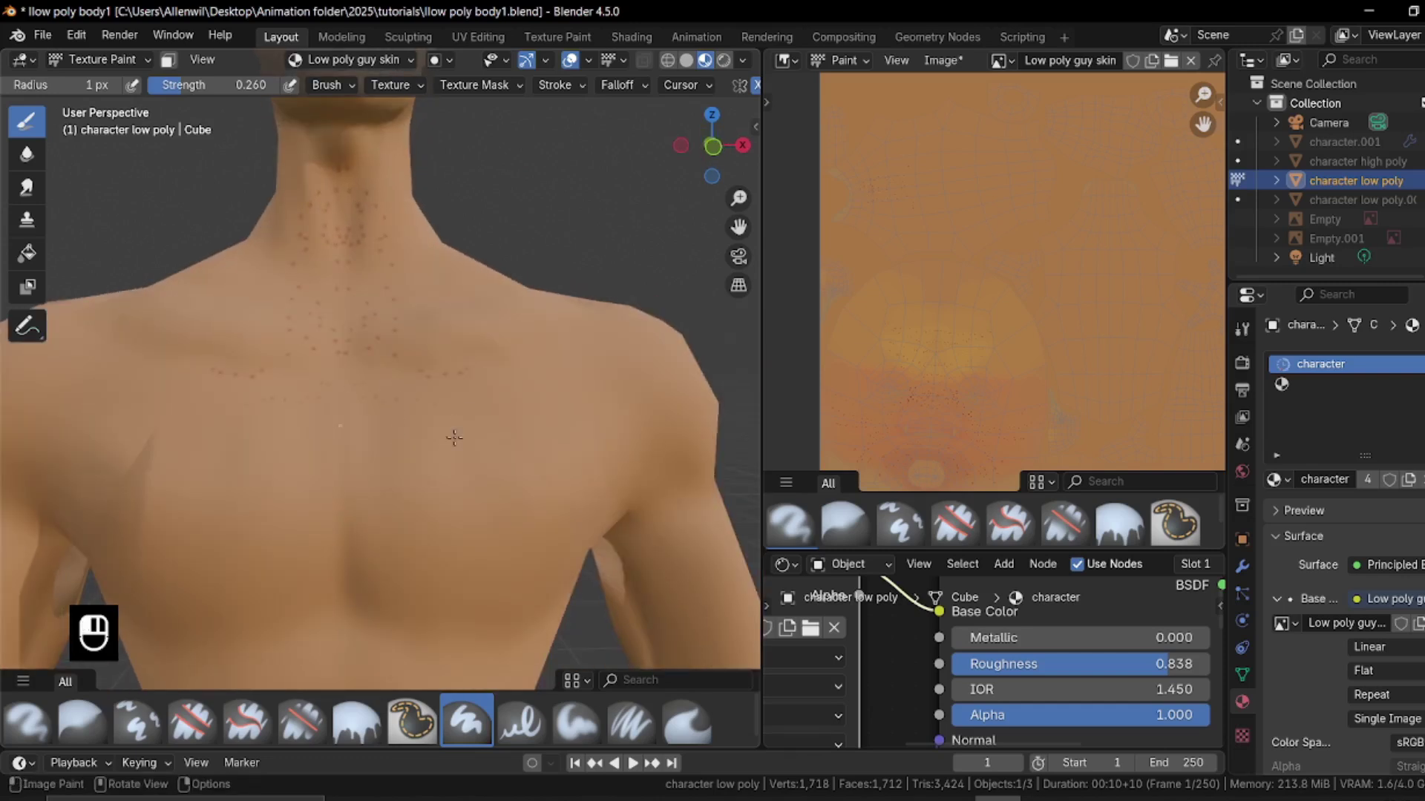
Scatter freckles over the shoulders, chest, ribs and abdomen
ctrl+middle_drag(428, 423, 423, 374)
scroll(393, 403, down, 4)
middle_drag(407, 472, 348, 463)
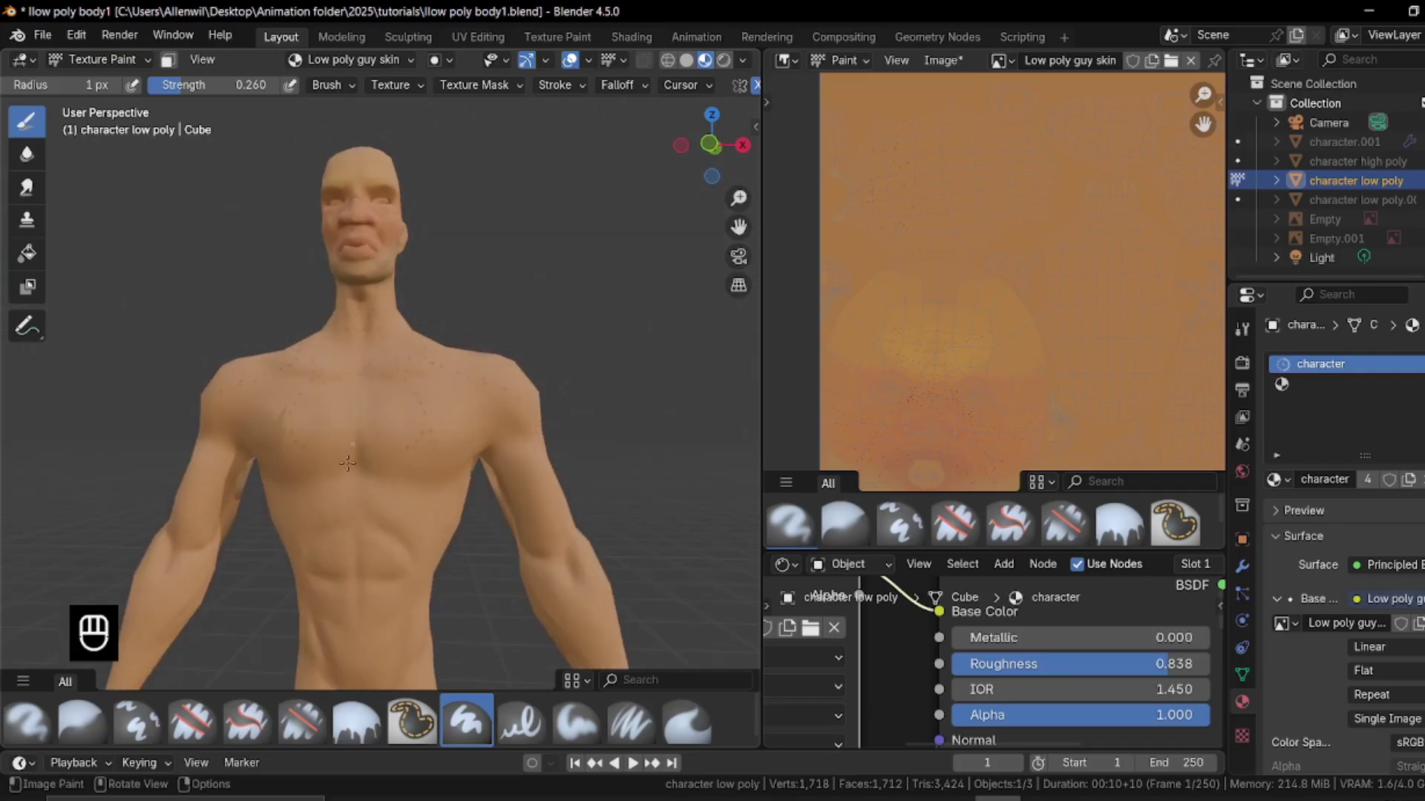
ctrl+middle_drag(485, 532, 438, 326)
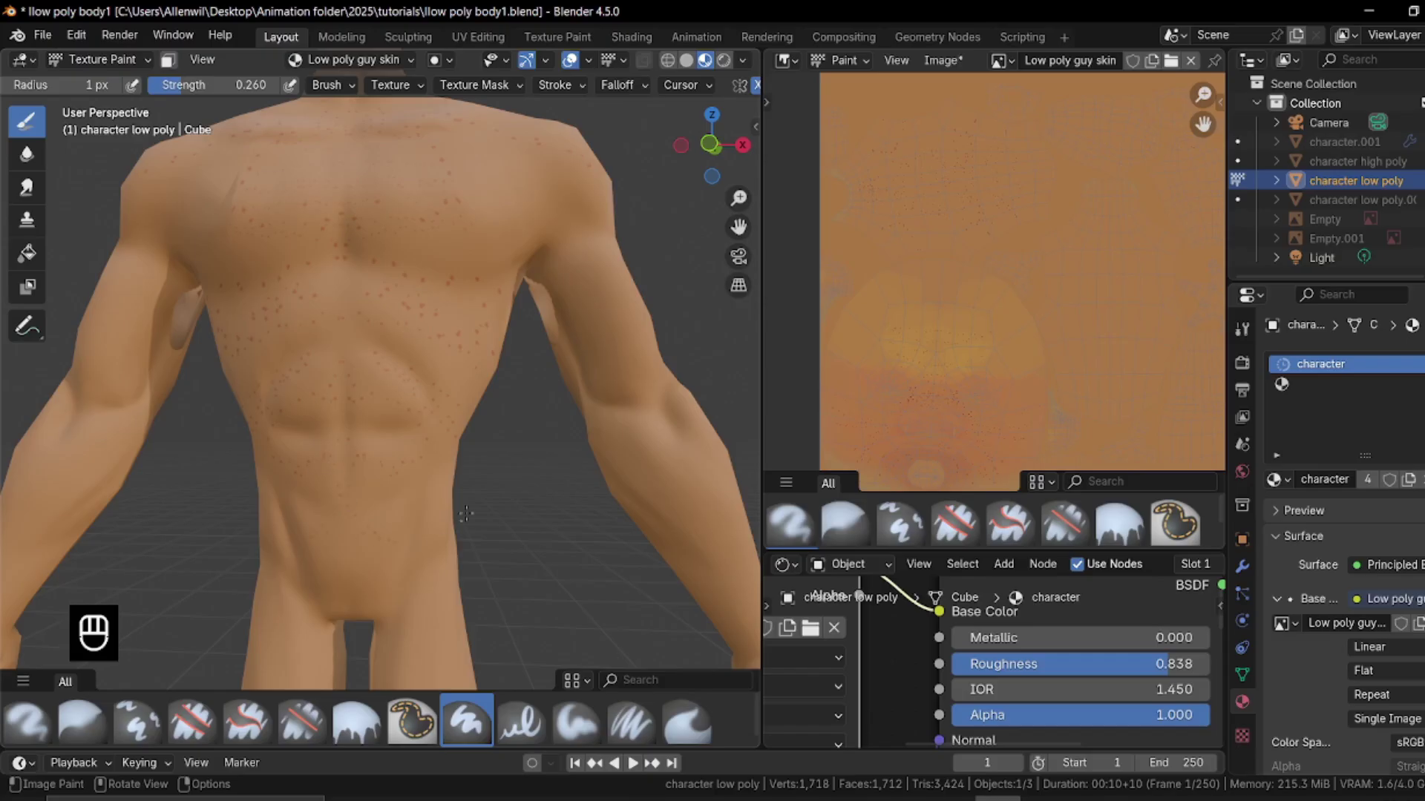
Examine the painted freckles across the torso, arms, legs, neck and face from several angles
shift+middle_drag(466, 514, 395, 406)
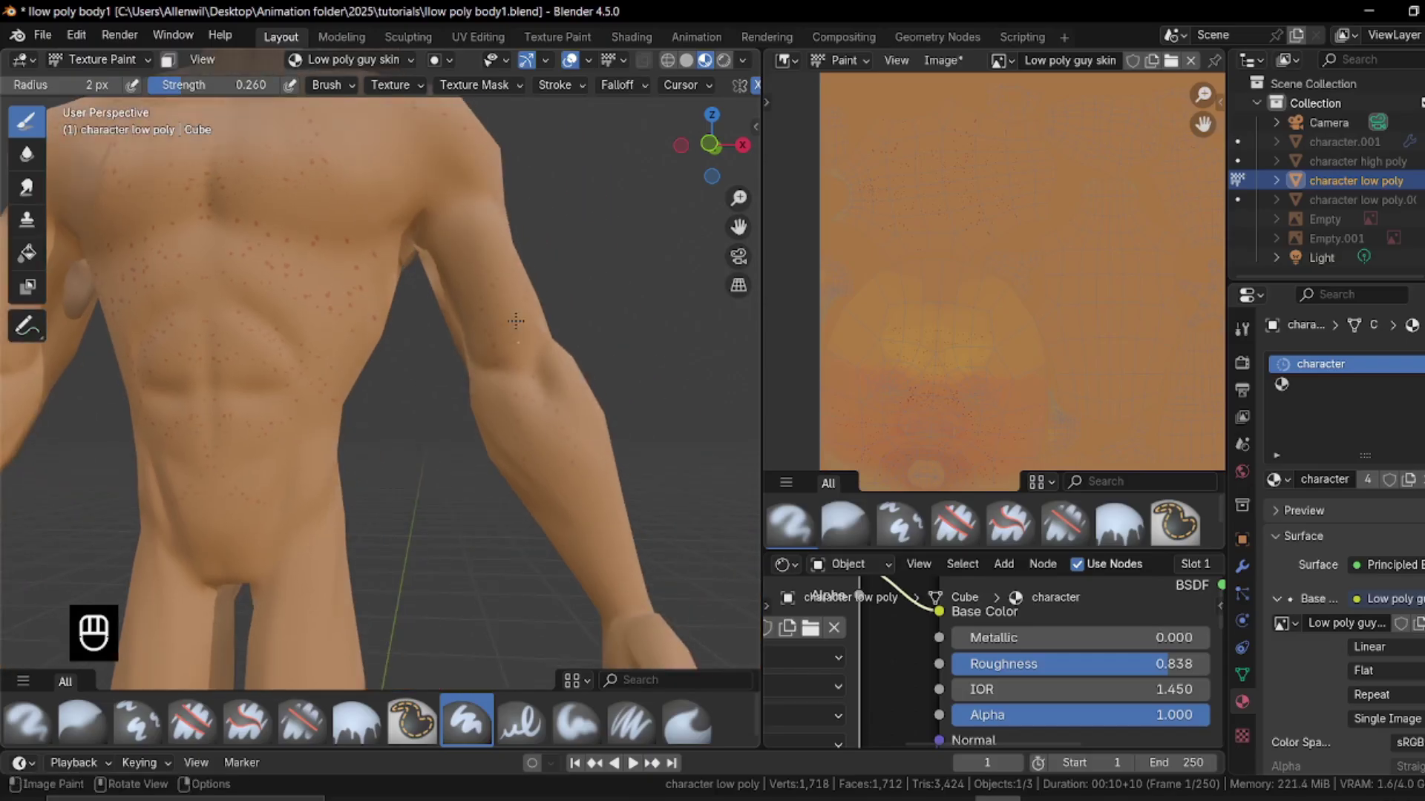
middle_drag(516, 321, 399, 205)
middle_drag(427, 370, 286, 319)
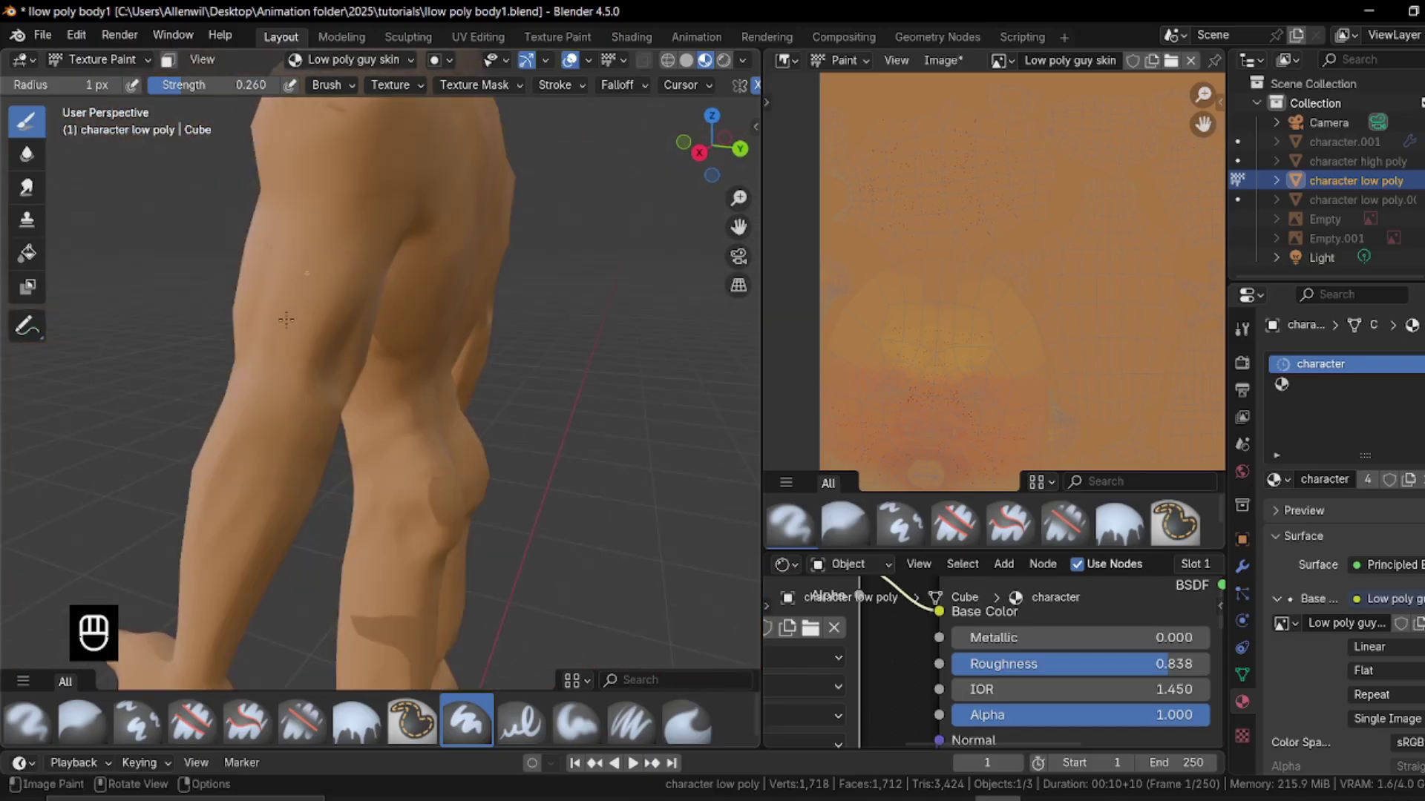
middle_drag(491, 484, 512, 393)
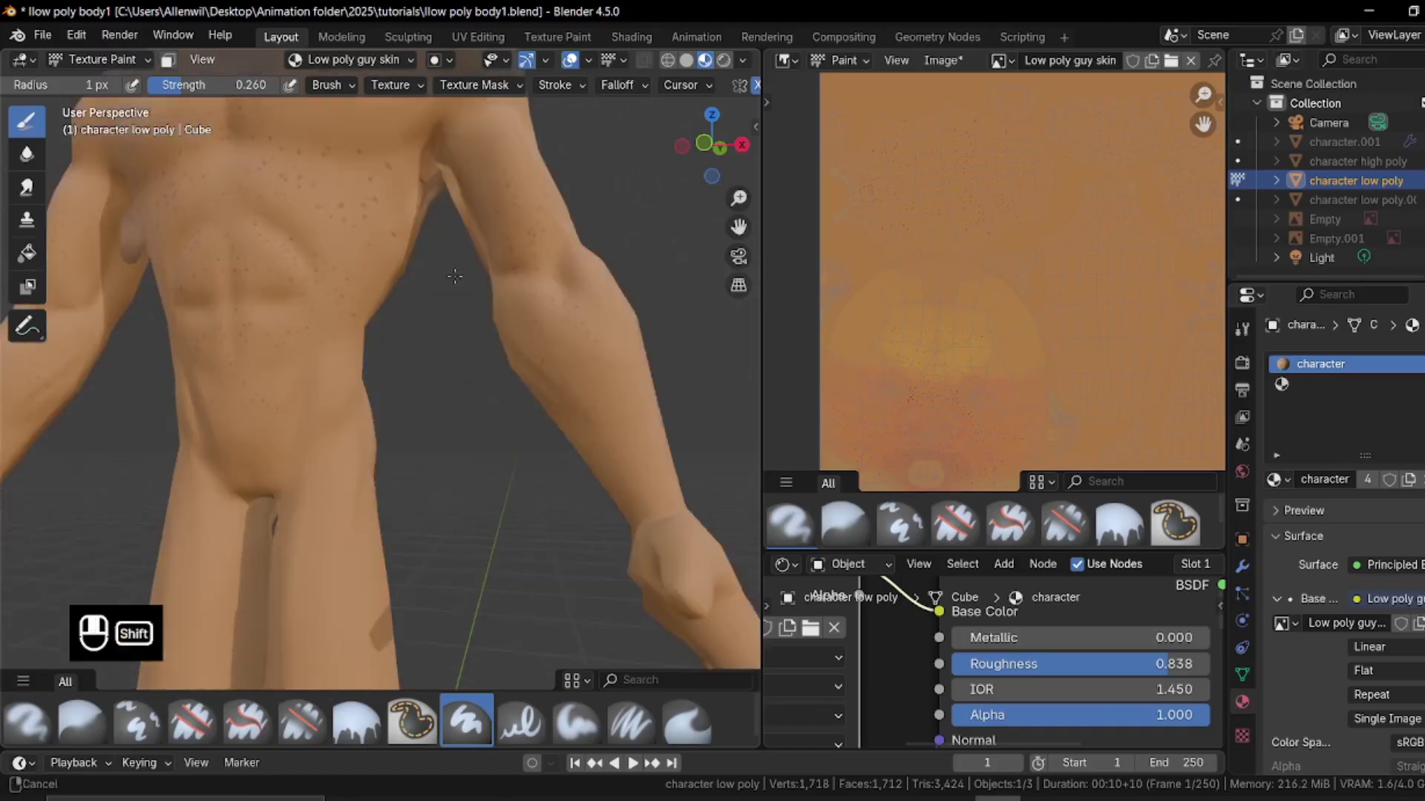
scroll(527, 321, down, 3)
middle_drag(441, 328, 358, 405)
shift+middle_drag(349, 156, 356, 269)
scroll(356, 268, up, 6)
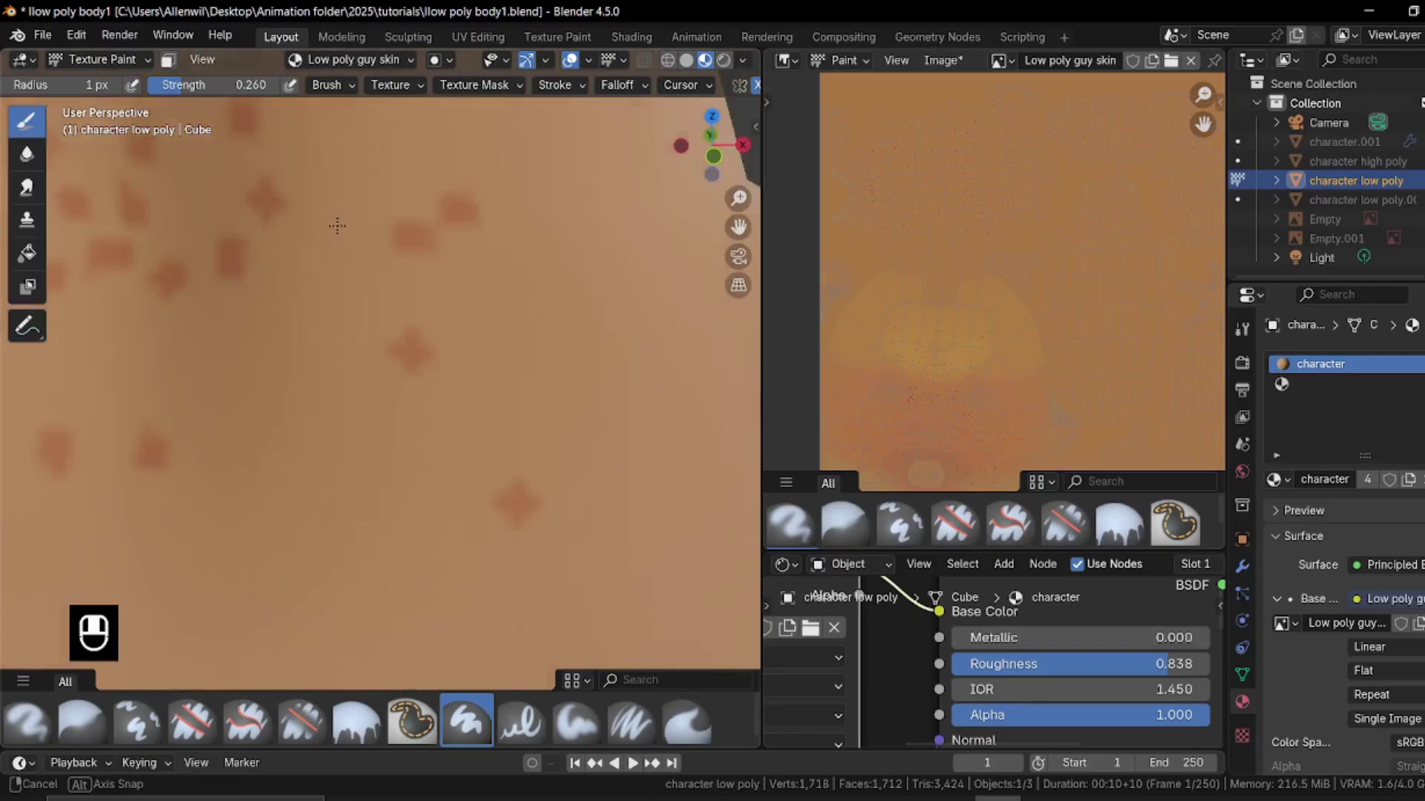
scroll(362, 357, down, 5)
middle_drag(400, 349, 353, 445)
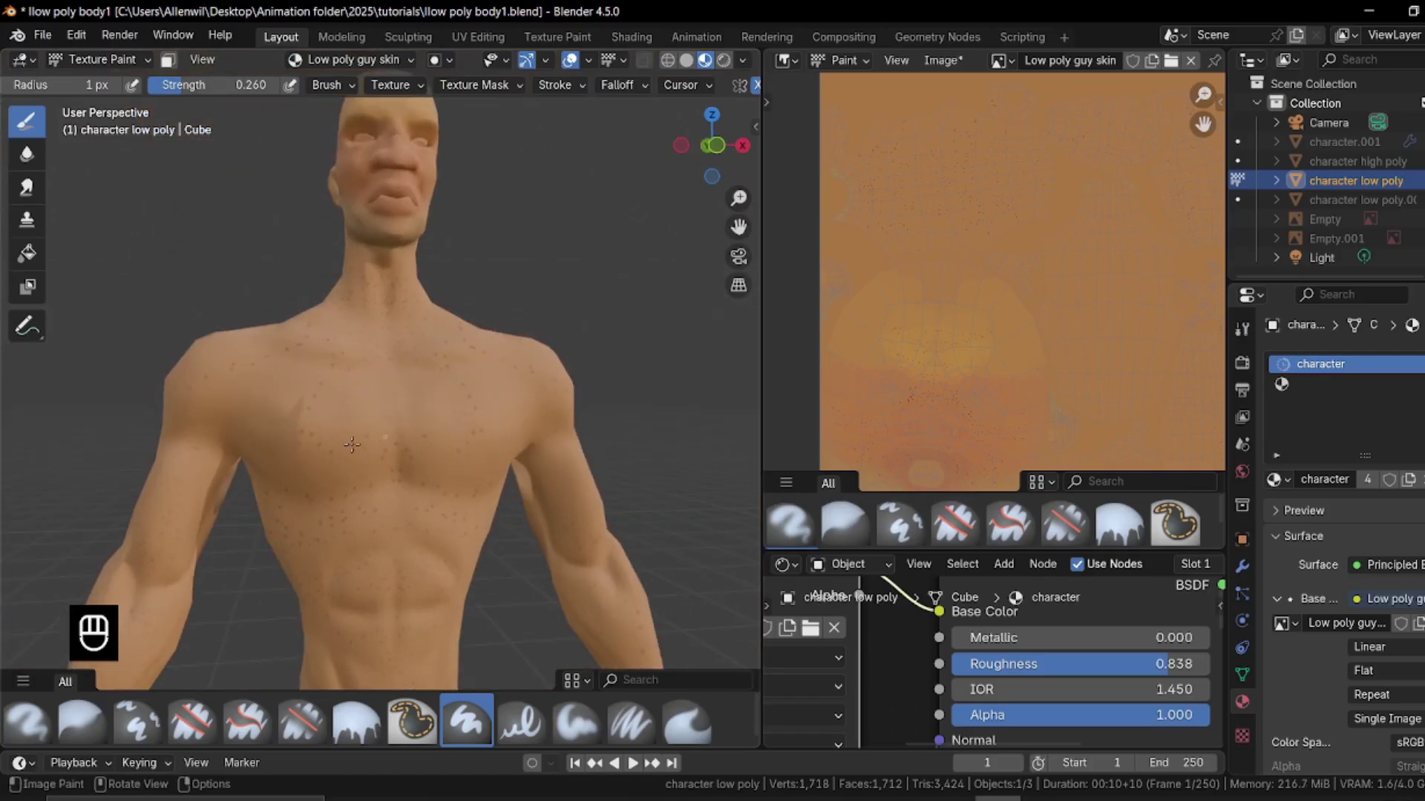
middle_drag(482, 377, 442, 527)
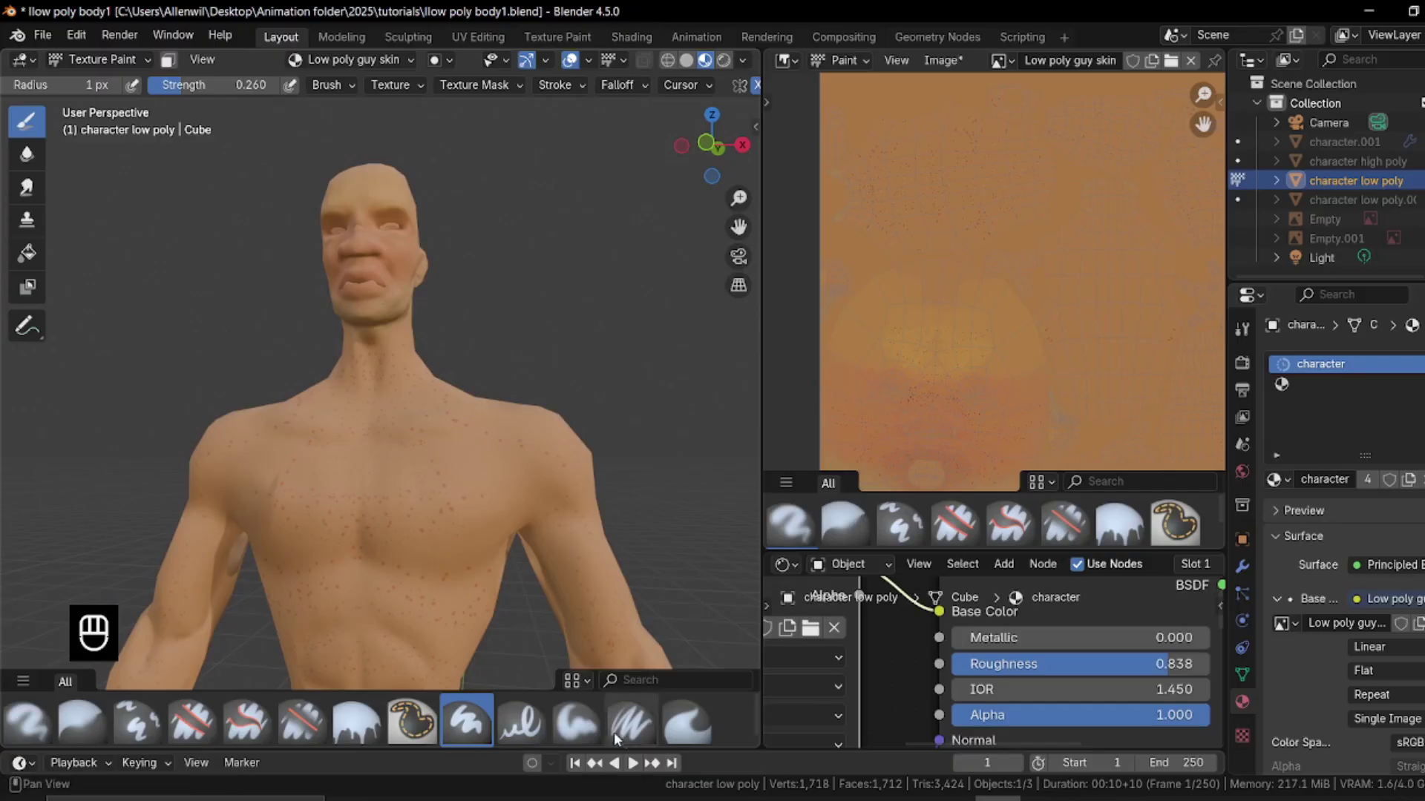
Set up the Paint Soft brush with a skin tone sampled from the face, a 47 px radius and Multiply blending
click(579, 723)
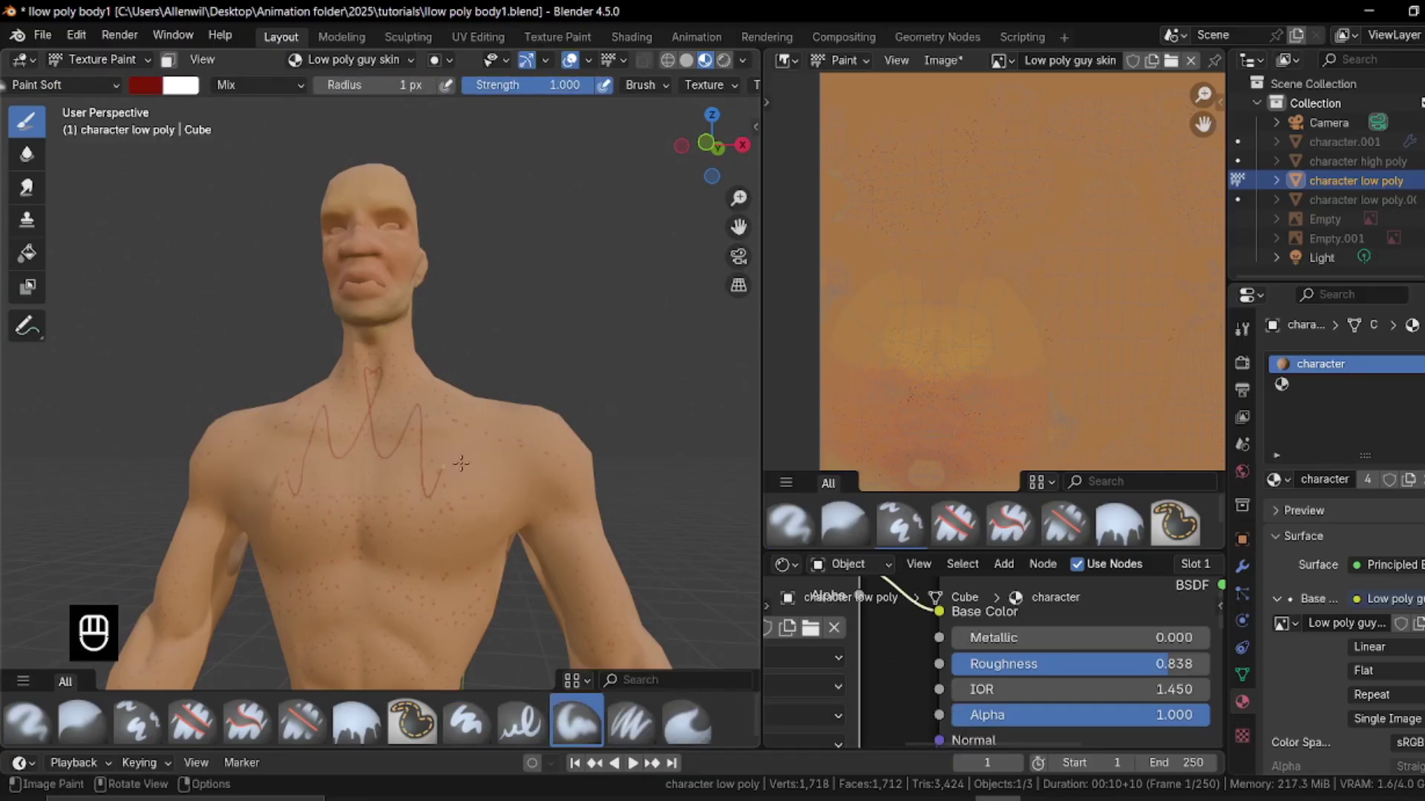
key(ctrl+z)
scroll(369, 255, up, 5)
middle_drag(369, 255, 355, 334)
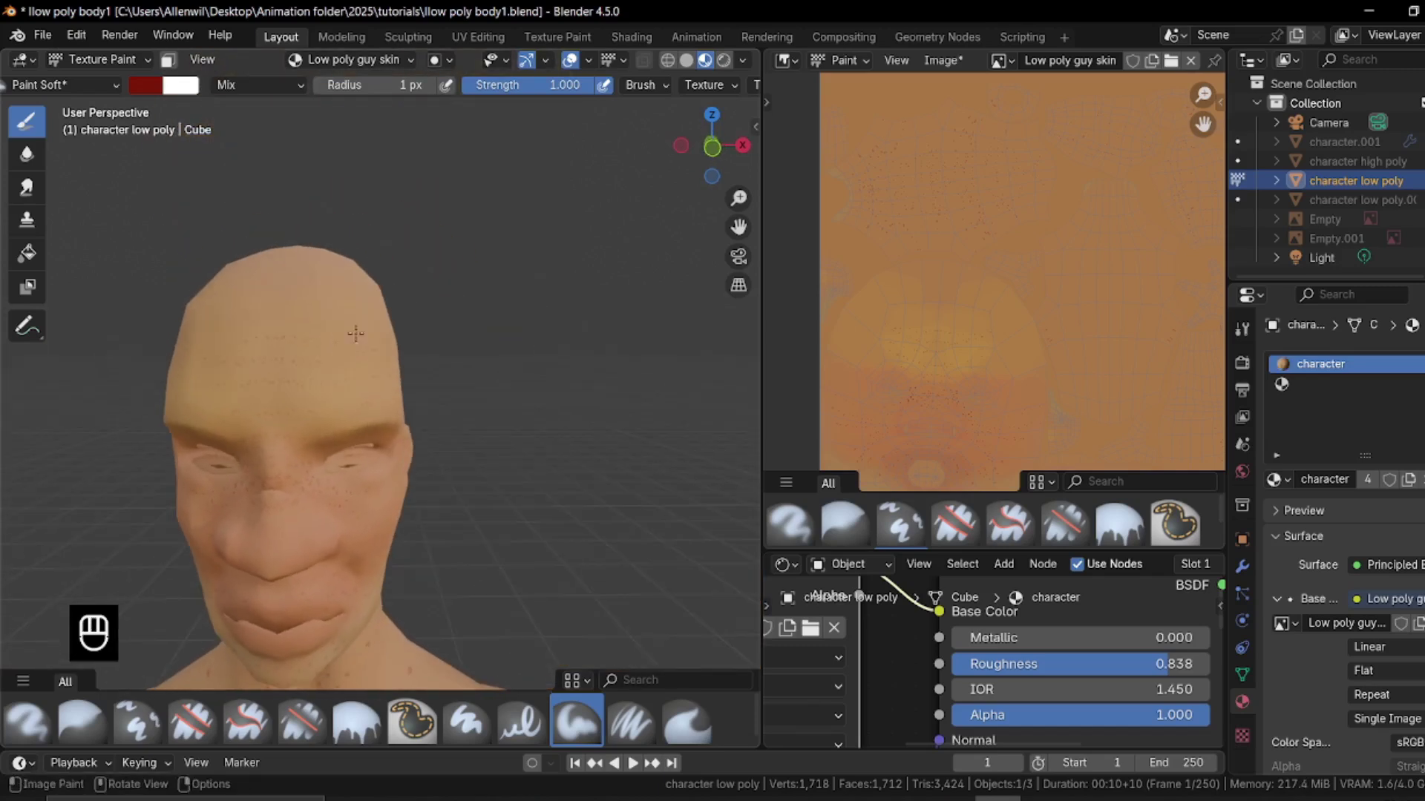
key(shift)
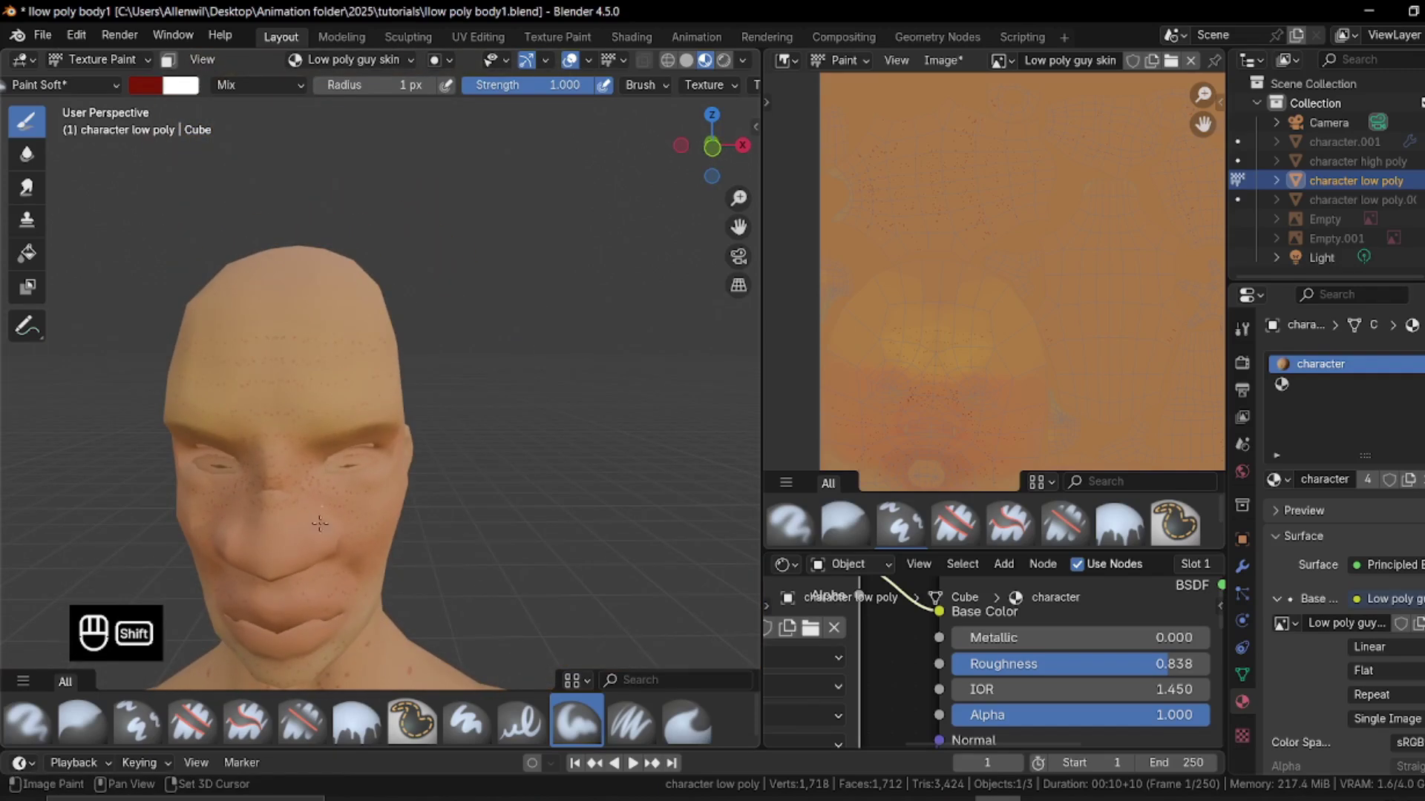
key(shift+x)
shift+middle_drag(338, 486, 416, 381)
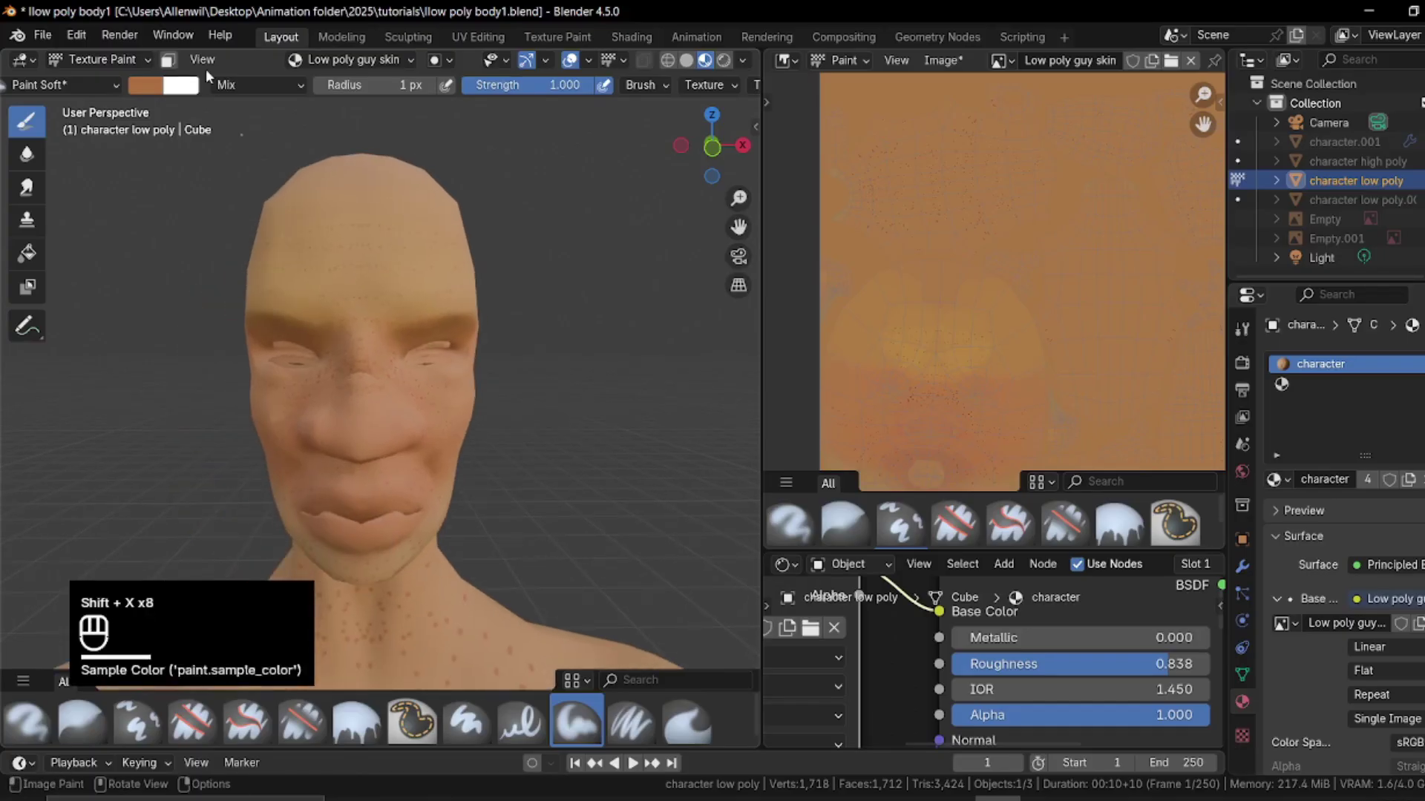
key(f)
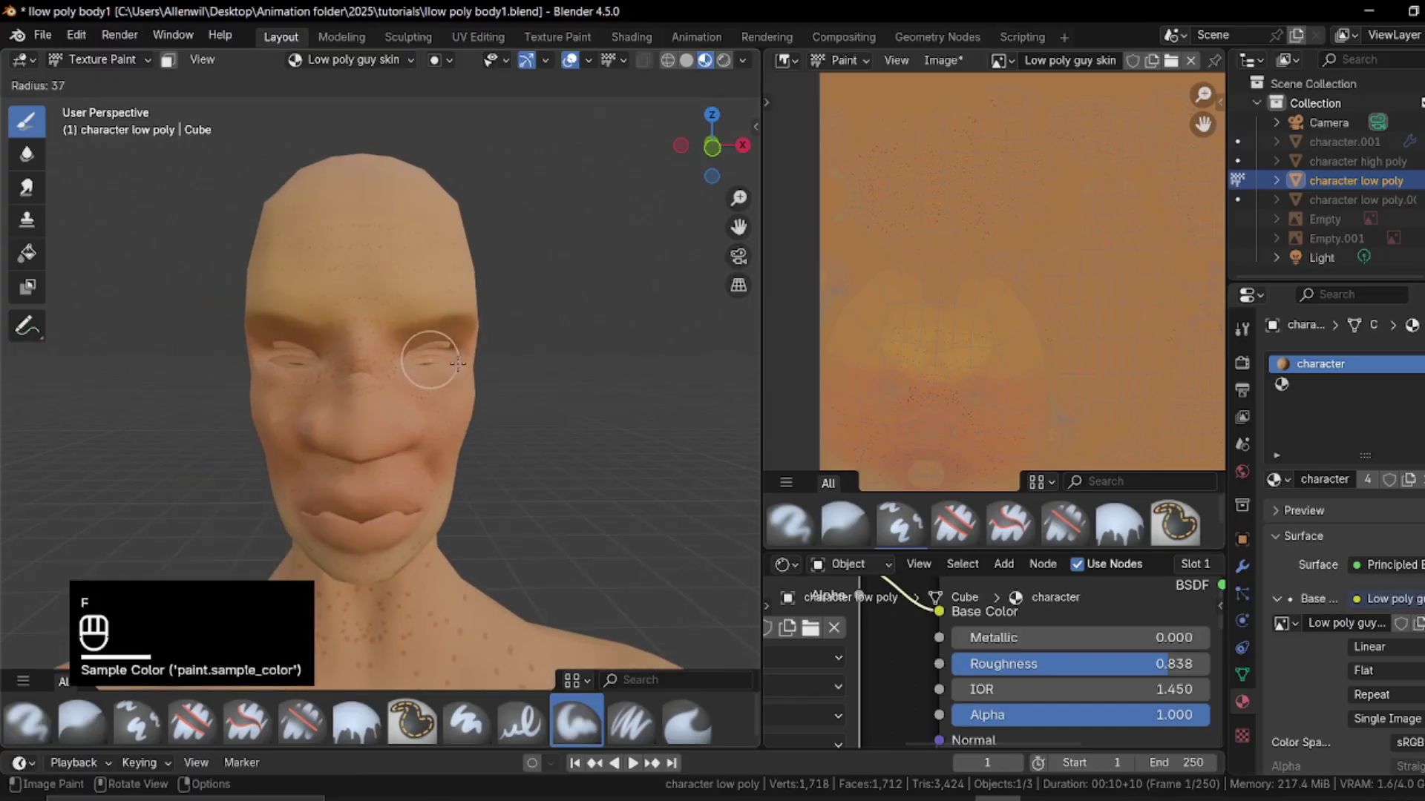
mouse_move(466, 362)
middle_down()
mouse_move(369, 301)
mouse_move(331, 134)
middle_up()
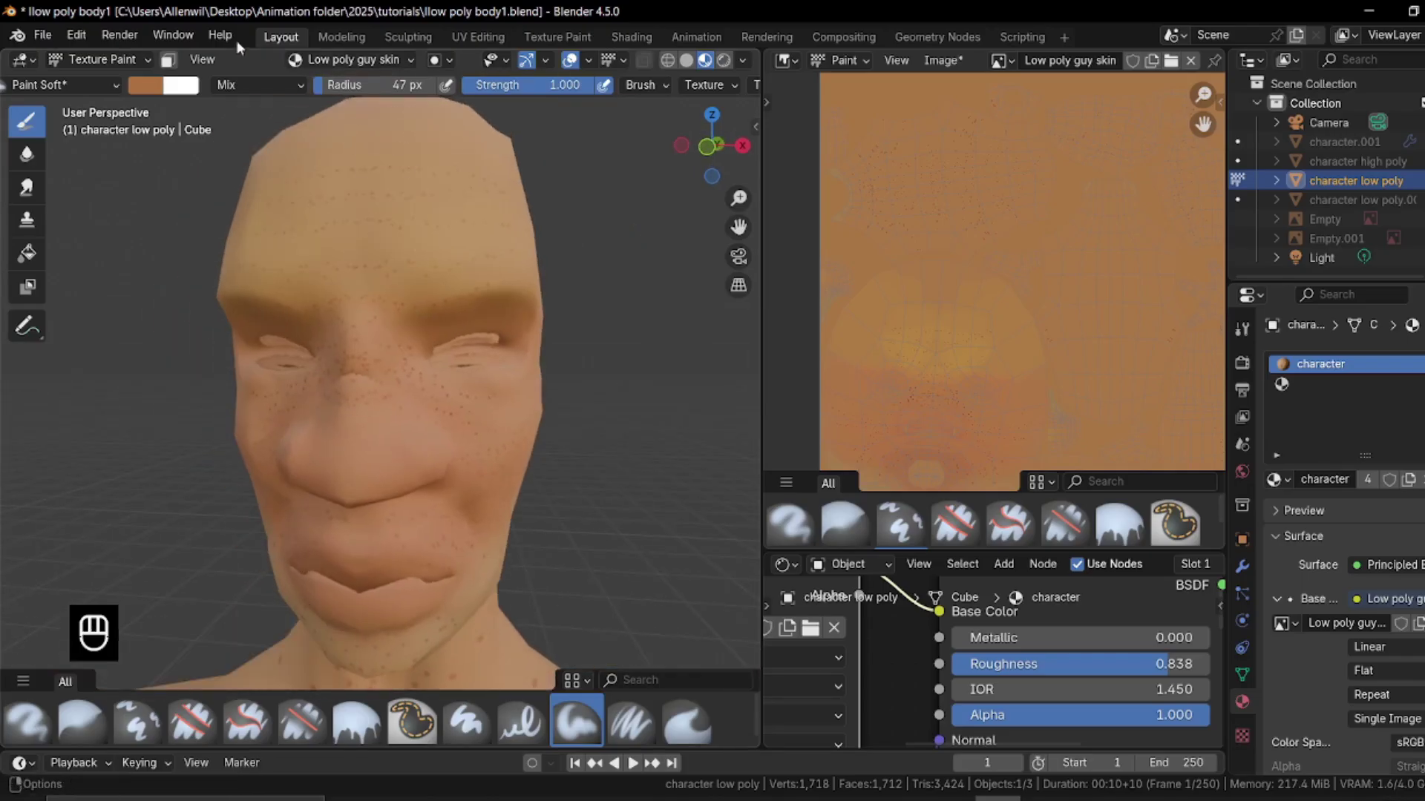
click(288, 84)
click(283, 180)
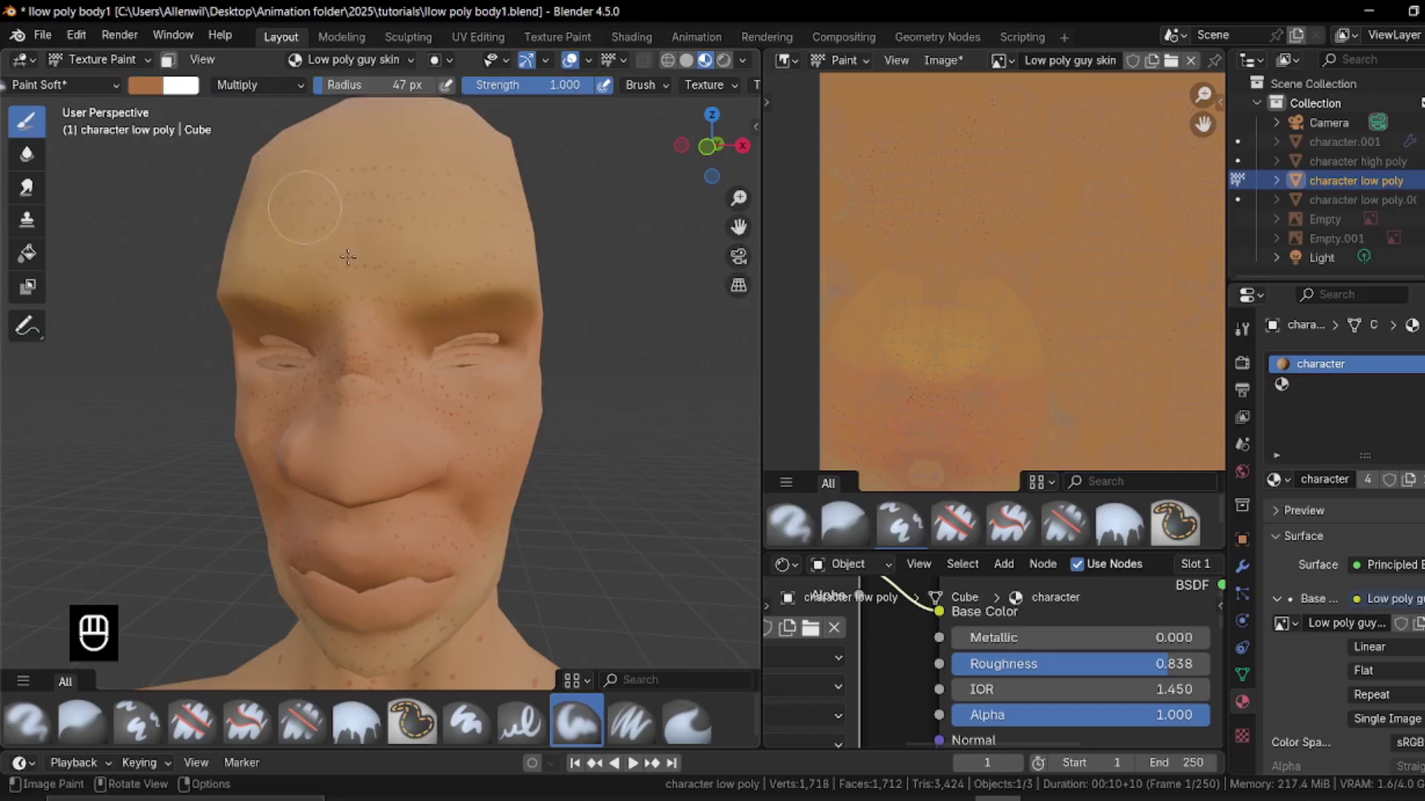
Try to darken both eye sockets at full brush strength
mouse_move(420, 315)
mouse_down()
mouse_move(408, 334)
mouse_move(428, 347)
mouse_move(392, 370)
mouse_up()
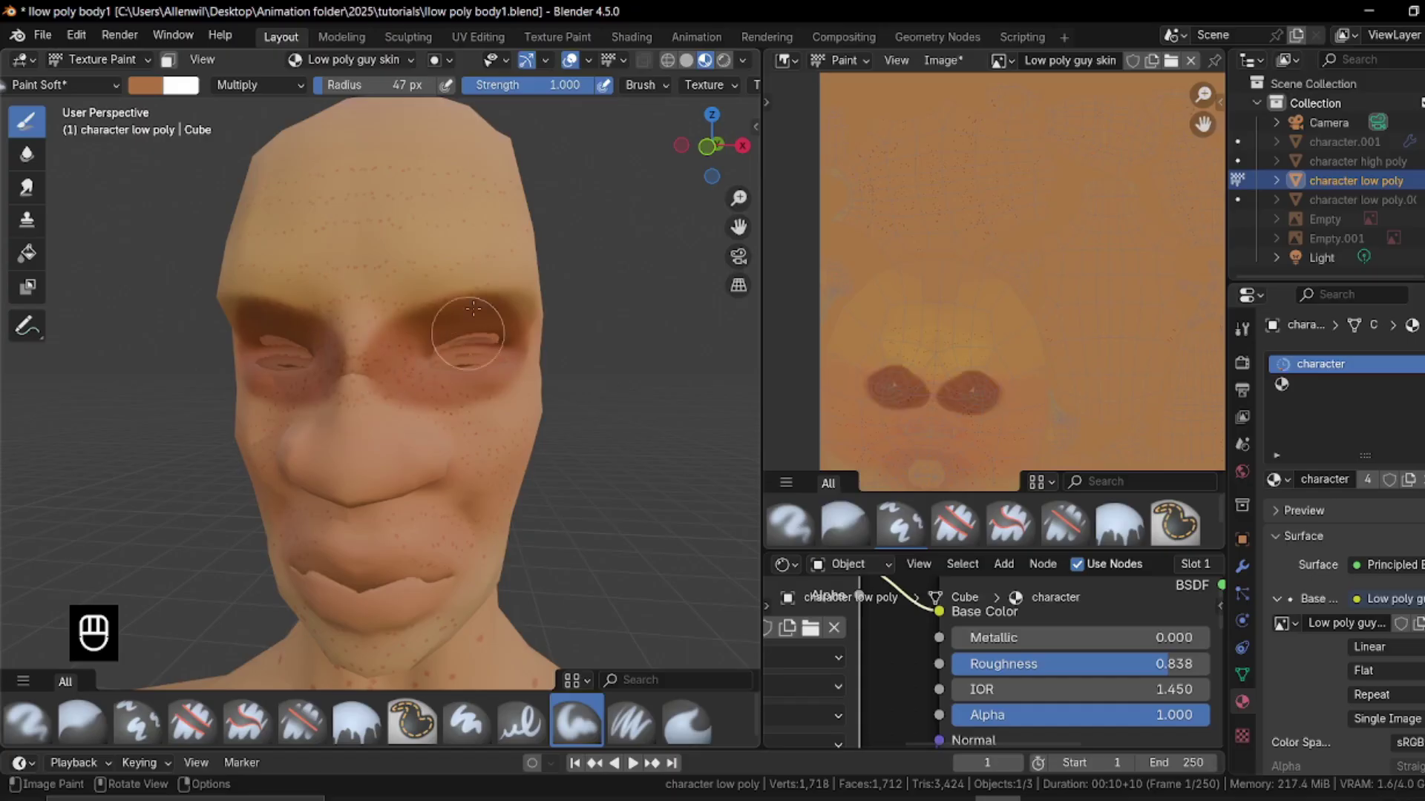
key(ctrl+z)
key(ctrl+z)
Lower the brush strength to 0.133 and softly darken both eye sockets toward the nose bridge
drag(580, 86, 549, 87)
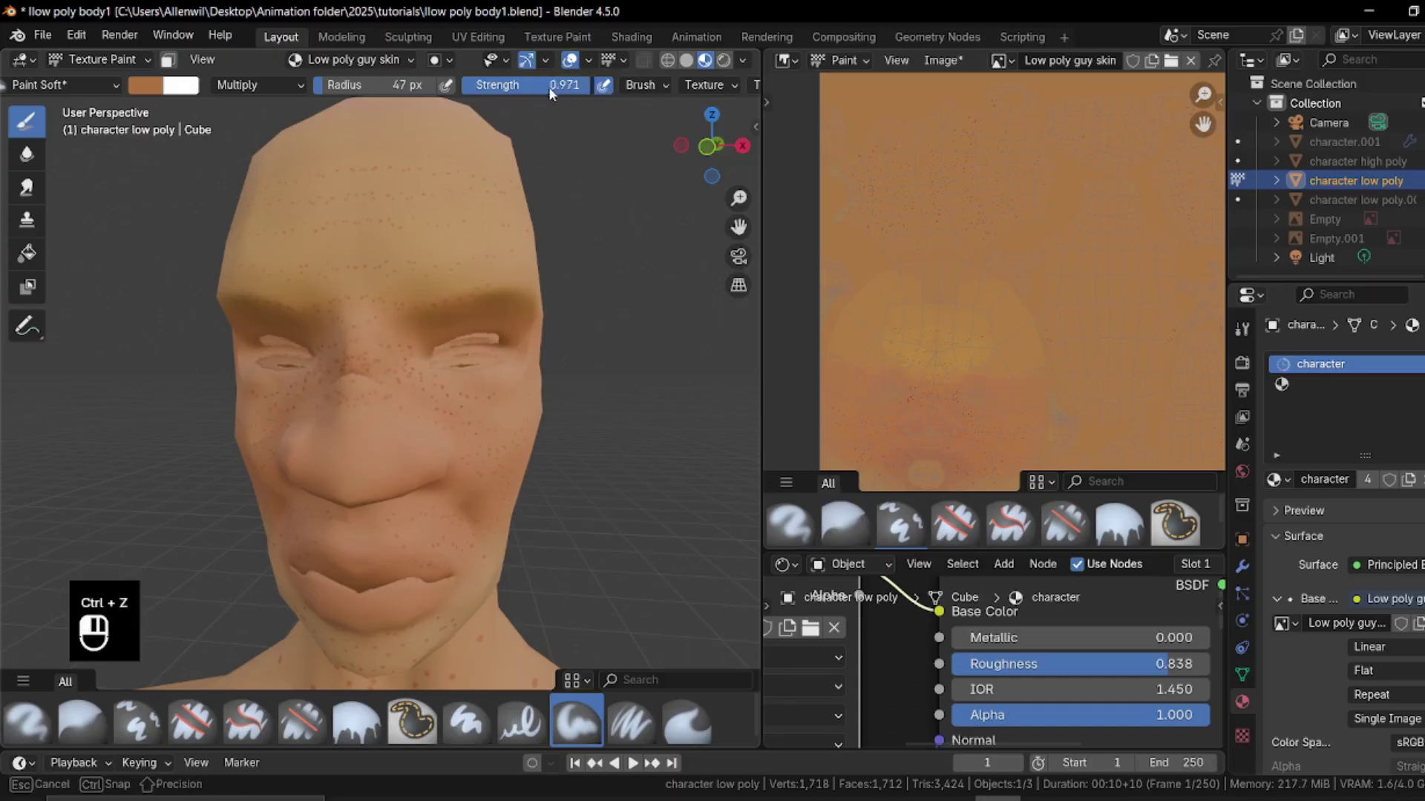
drag(464, 105, 439, 104)
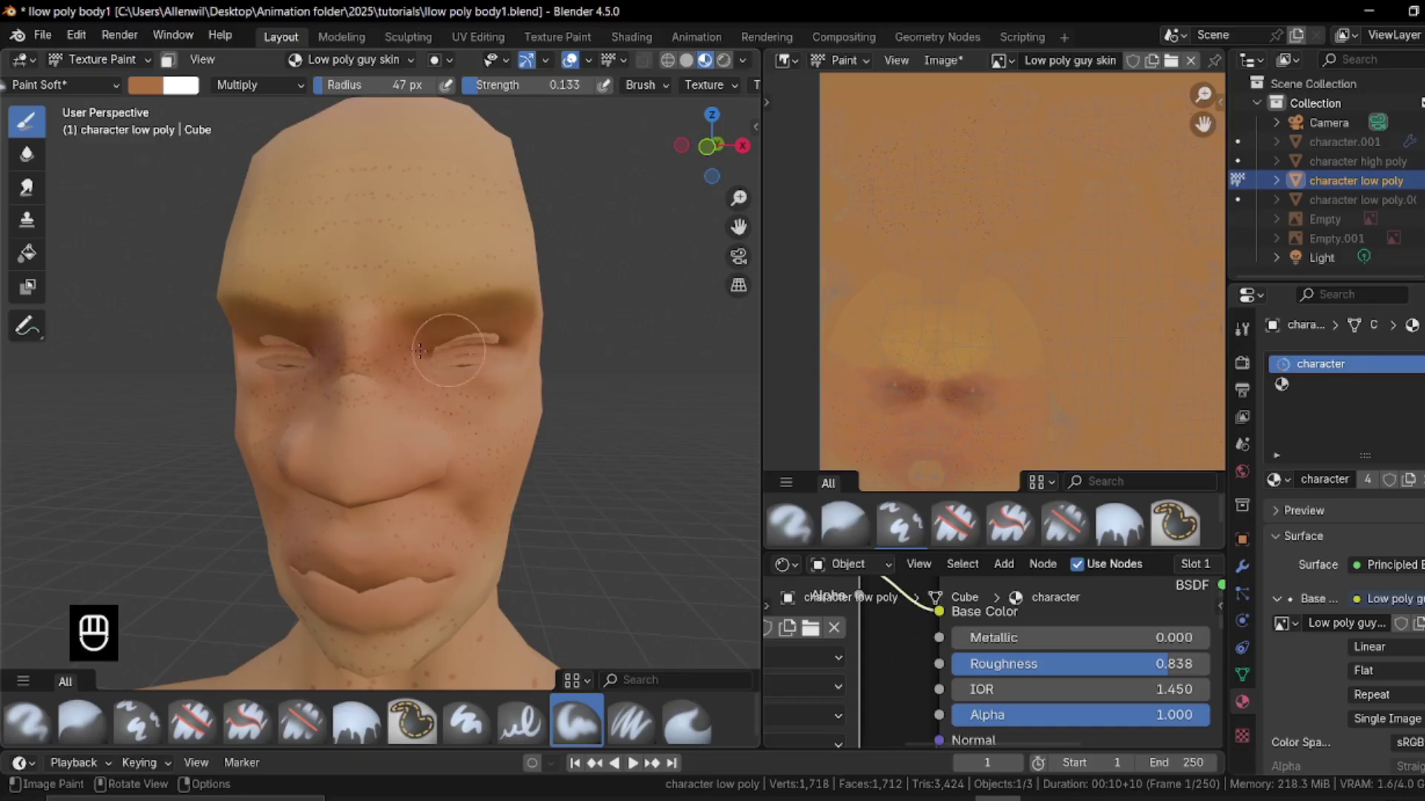
mouse_move(423, 334)
middle_down()
mouse_move(304, 328)
mouse_move(311, 357)
mouse_move(450, 362)
middle_up()
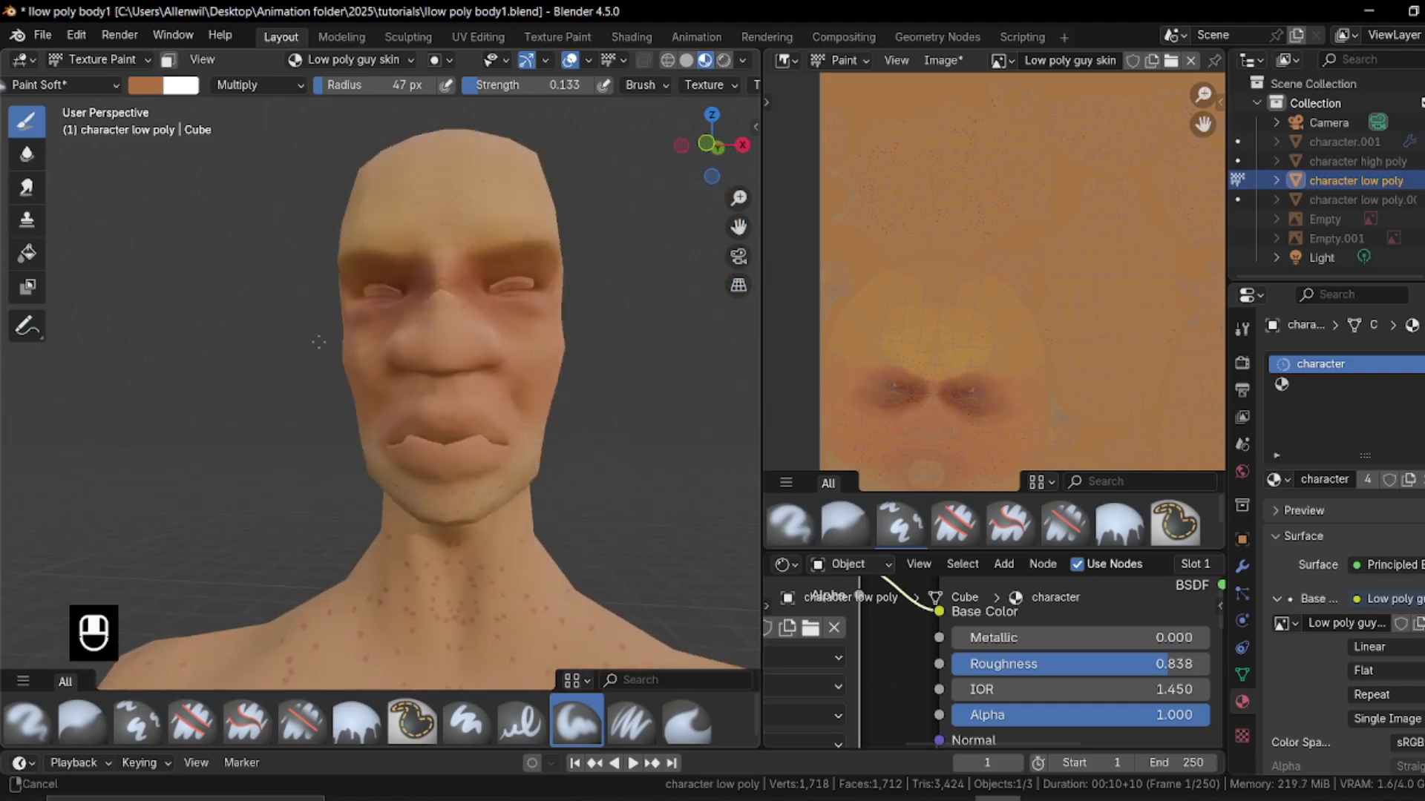
Shade the nostrils and the underside of the nose with the soft Multiply brush
scroll(430, 356, up, 4)
mouse_move(459, 306)
middle_down()
mouse_move(385, 277)
mouse_move(413, 237)
mouse_move(411, 282)
mouse_move(412, 219)
mouse_move(446, 238)
middle_up()
scroll(400, 291, down, 3)
scroll(410, 288, up, 3)
drag(445, 238, 484, 255)
scroll(438, 284, down, 3)
middle_drag(438, 283, 460, 334)
Darken the neck below the chin, using brush radii of 87 px and 31 px
mouse_move(460, 334)
middle_down()
mouse_move(371, 400)
mouse_move(411, 368)
mouse_move(404, 416)
mouse_move(396, 377)
mouse_move(445, 408)
mouse_move(494, 401)
mouse_move(393, 260)
middle_up()
key(f)
click(413, 356)
scroll(397, 371, down, 4)
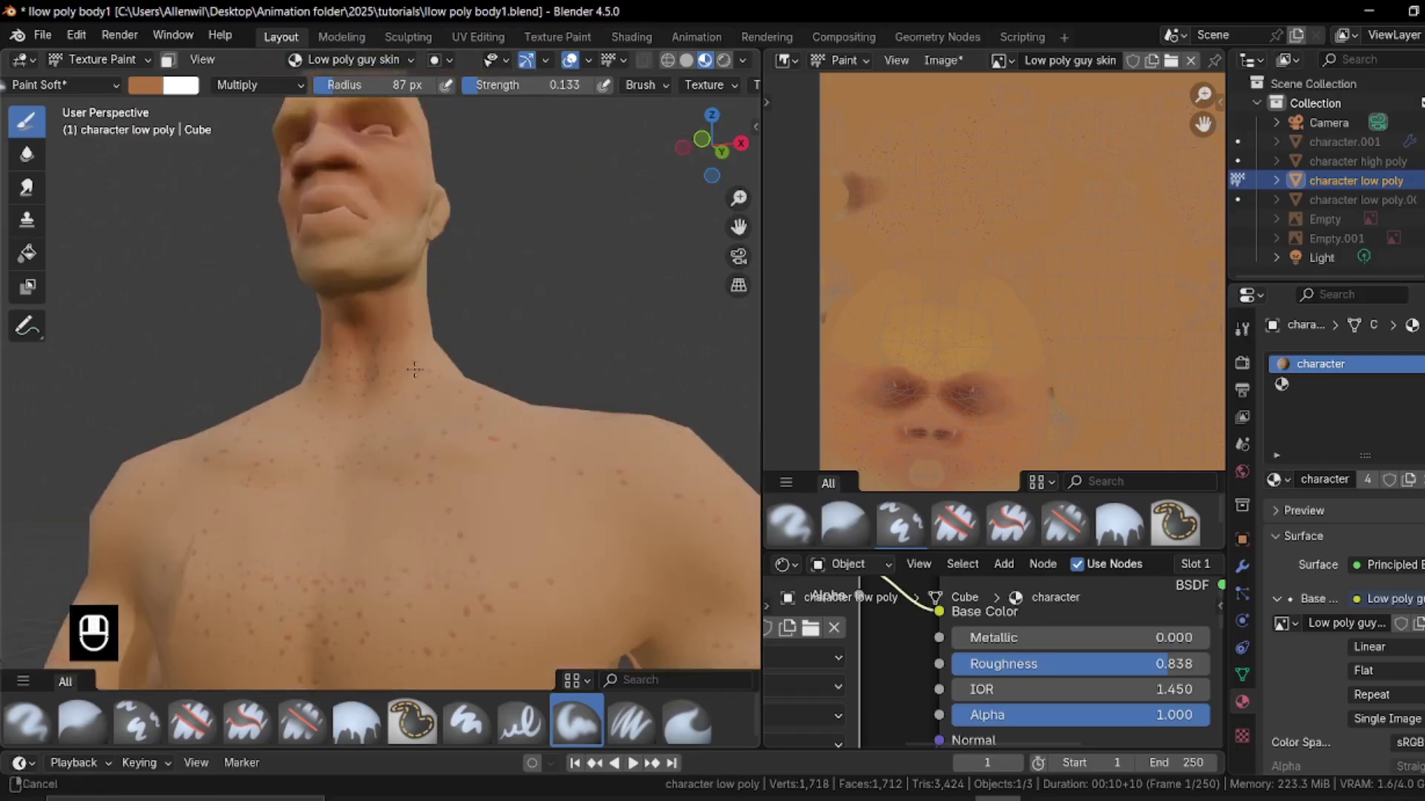
middle_drag(404, 461, 436, 486)
key(f)
click(402, 473)
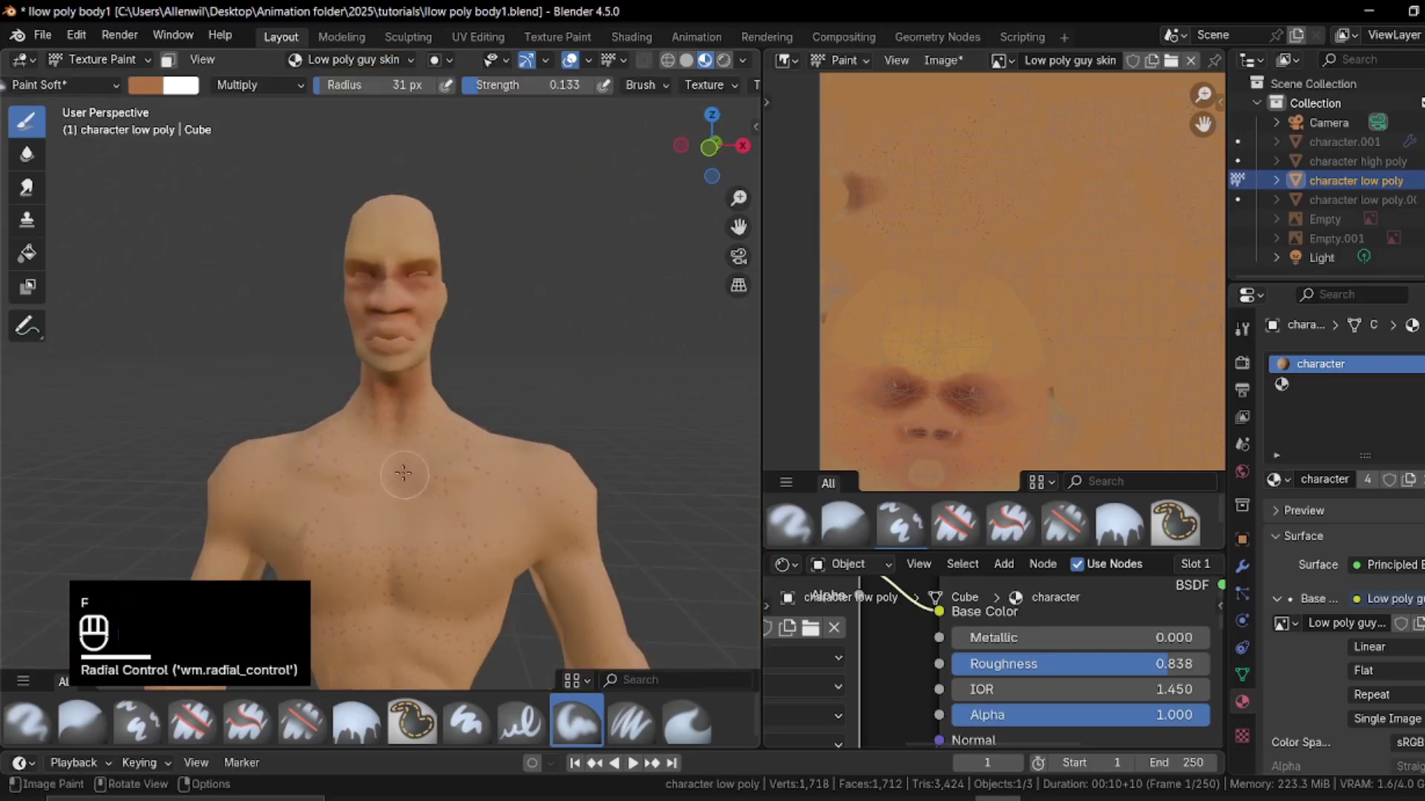
mouse_move(443, 432)
middle_down()
mouse_move(371, 393)
mouse_move(280, 392)
mouse_move(307, 361)
mouse_move(454, 359)
mouse_move(437, 259)
middle_up()
ctrl+middle_drag(427, 334, 318, 216)
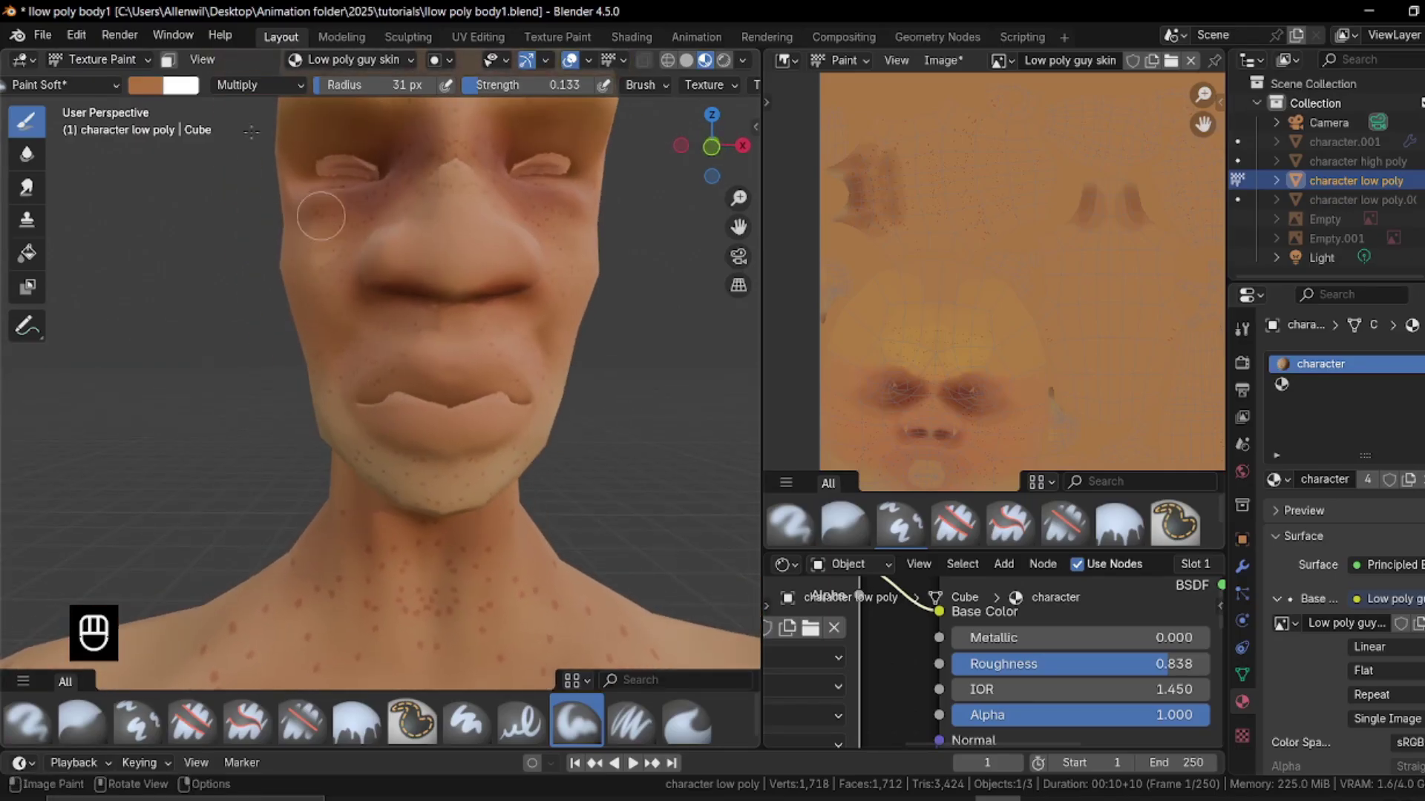
Switch the brush to Mix blending with a pink colour and paint the lower lip, raising the strength to 0.225
click(247, 84)
click(246, 135)
mouse_move(446, 334)
middle_down()
mouse_move(431, 356)
mouse_move(419, 345)
middle_up()
right_click(416, 359)
click(351, 308)
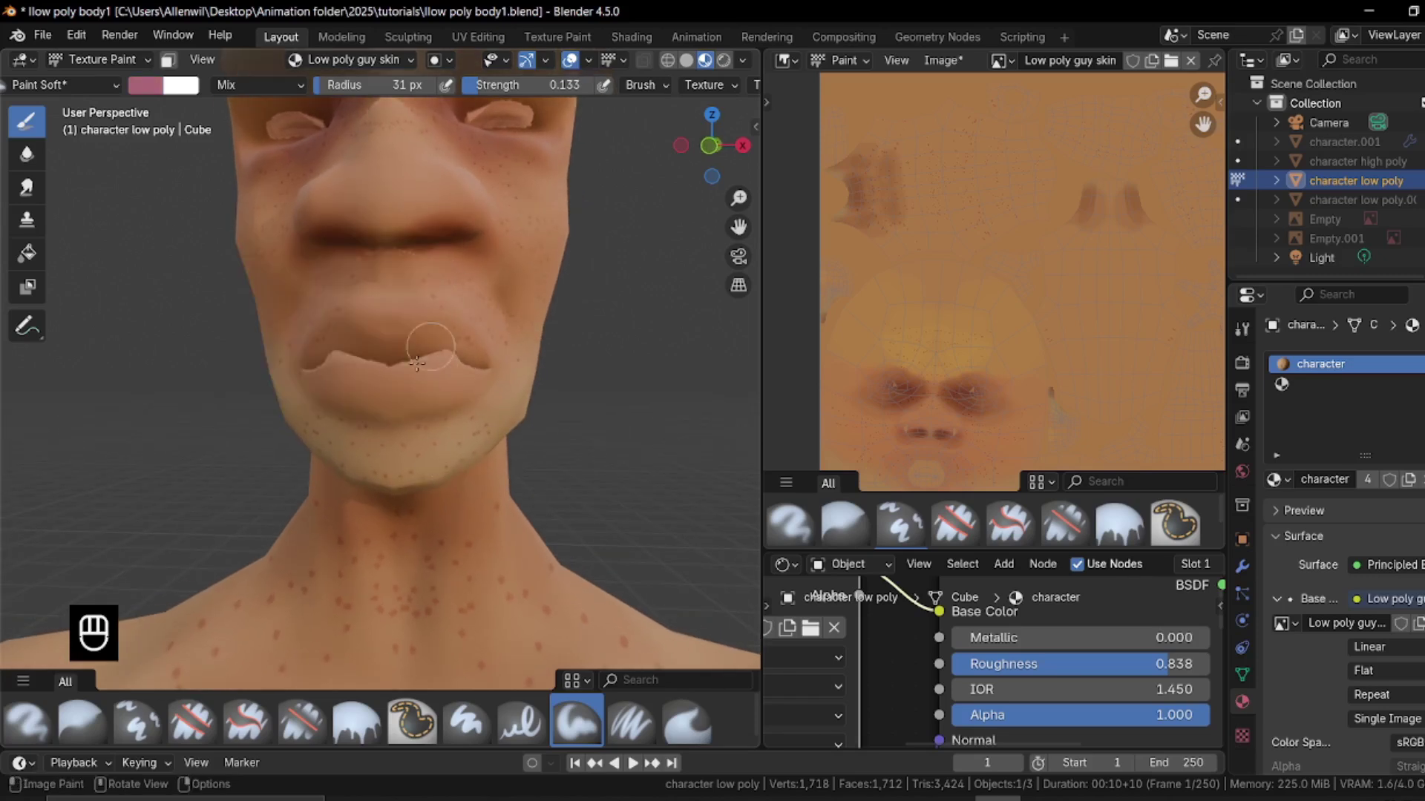
drag(390, 385, 425, 379)
drag(506, 87, 523, 91)
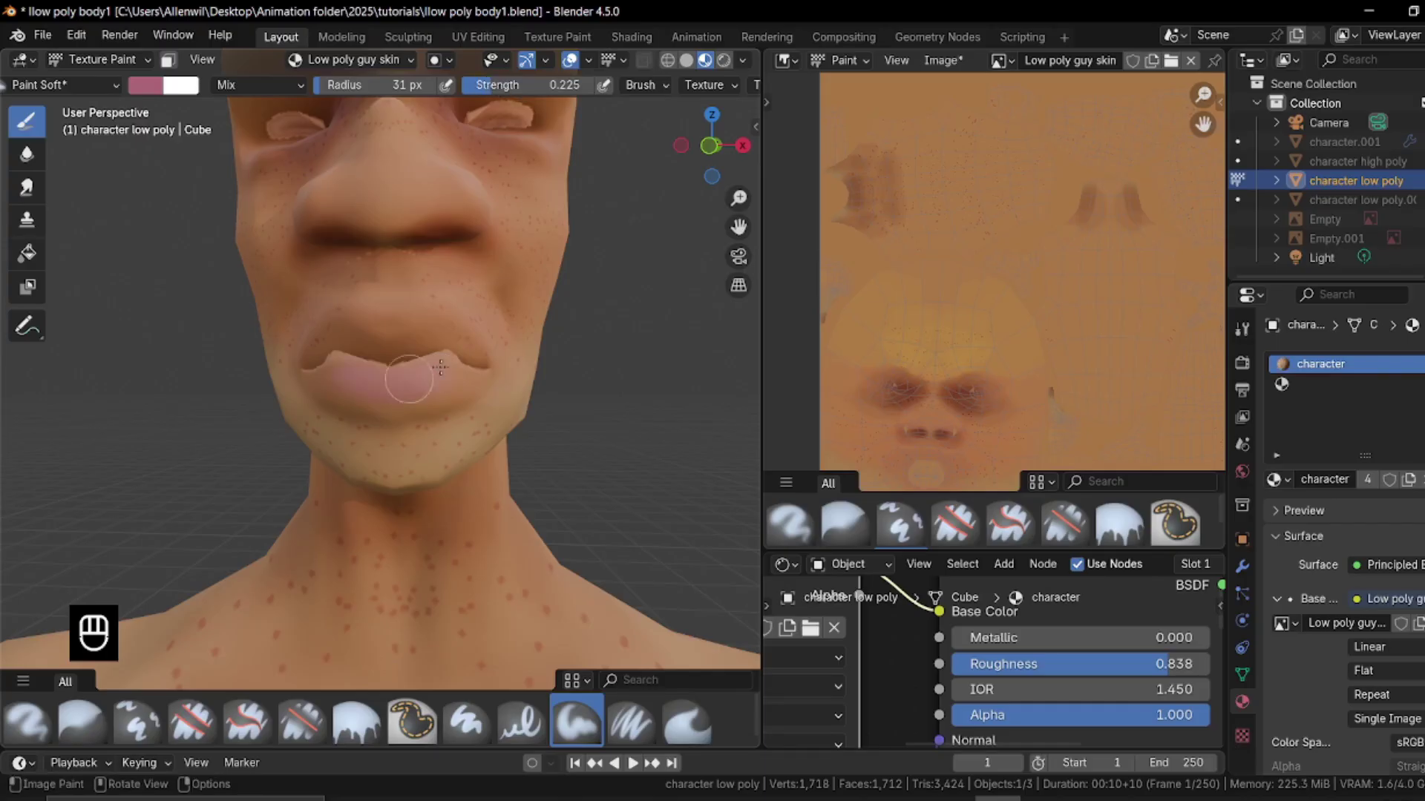
mouse_move(386, 403)
mouse_down()
mouse_move(437, 390)
mouse_move(438, 370)
mouse_up()
Extend the pink of the lower lip directly on the flat texture image with an 18 px brush radius
middle_drag(440, 361, 608, 346)
middle_drag(849, 336, 963, 159)
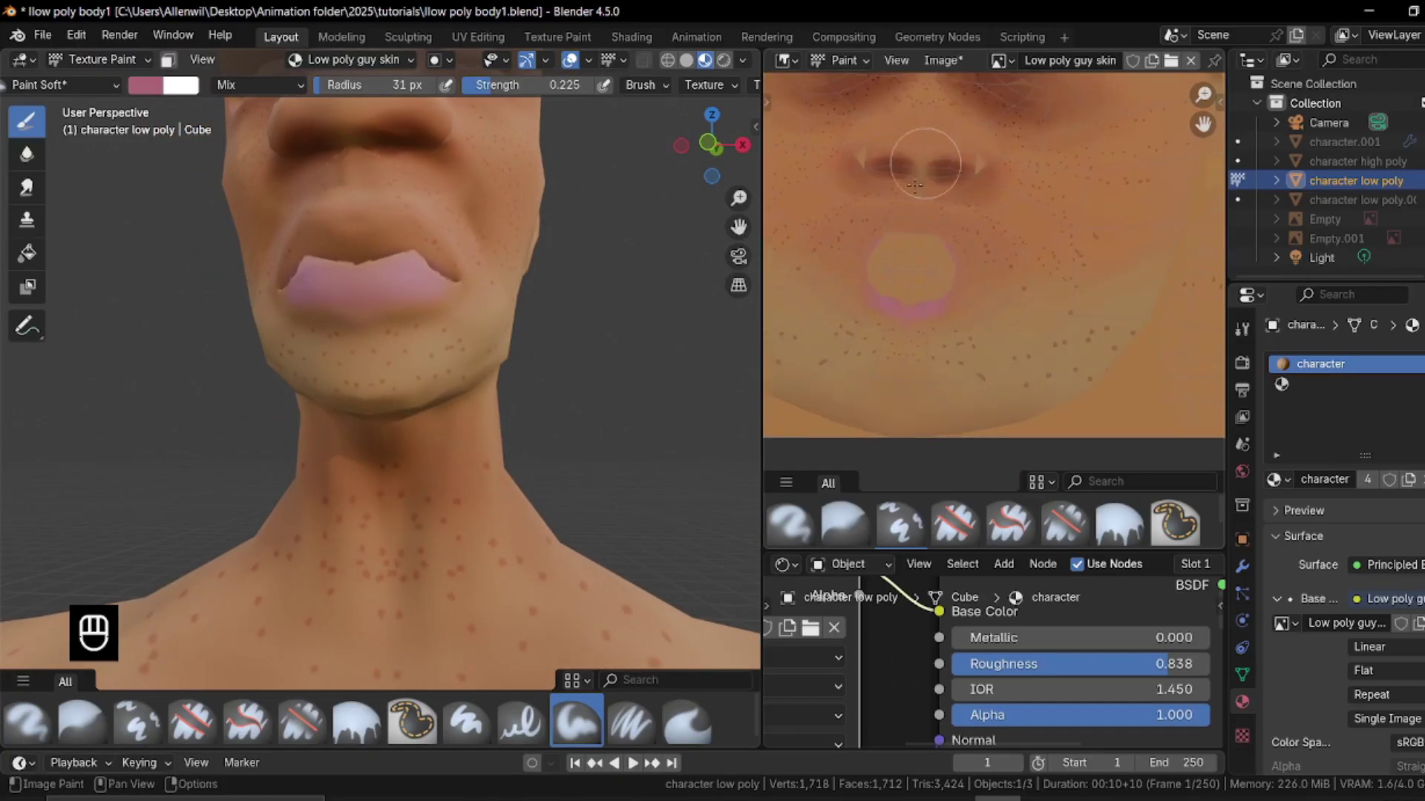
scroll(938, 175, up, 3)
scroll(891, 275, up, 2)
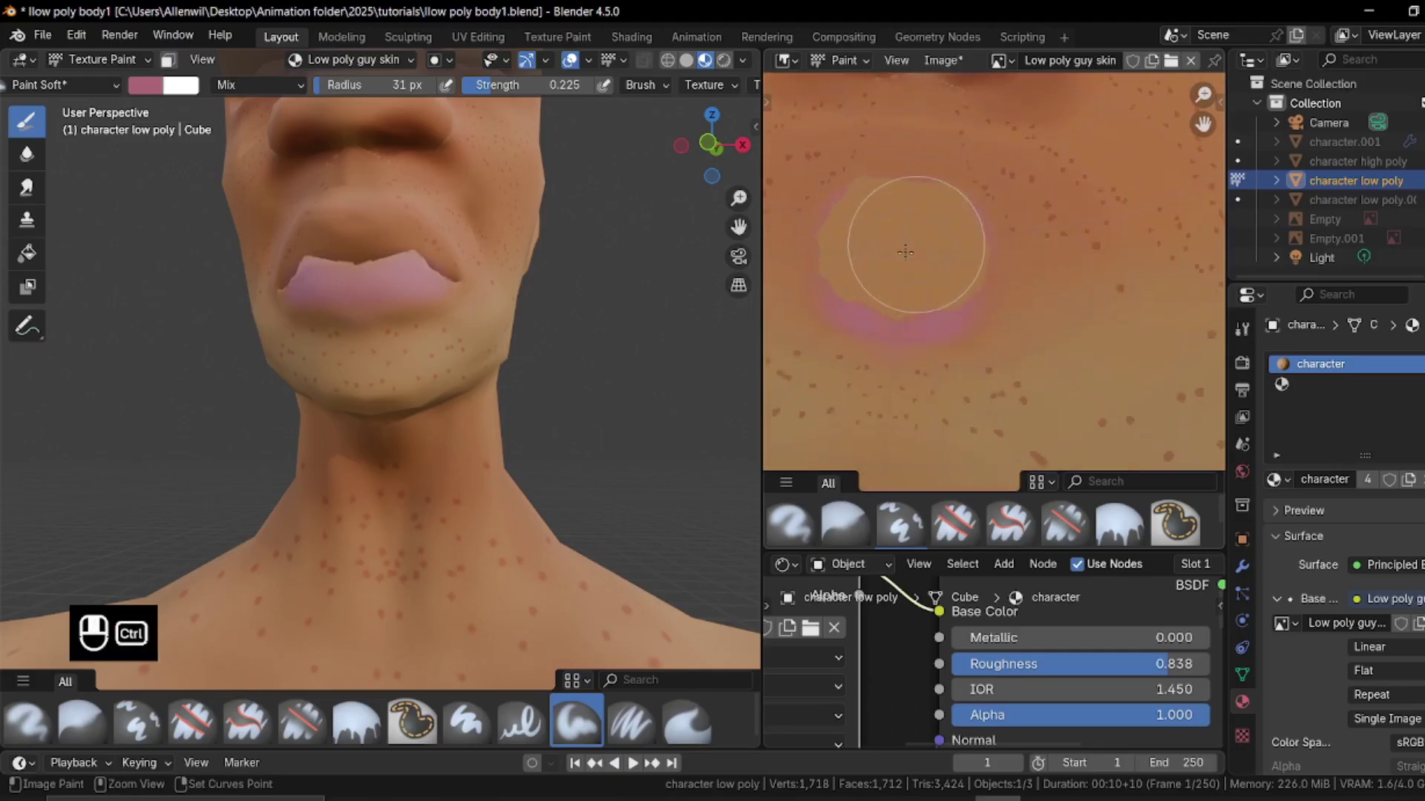
key(f)
click(904, 315)
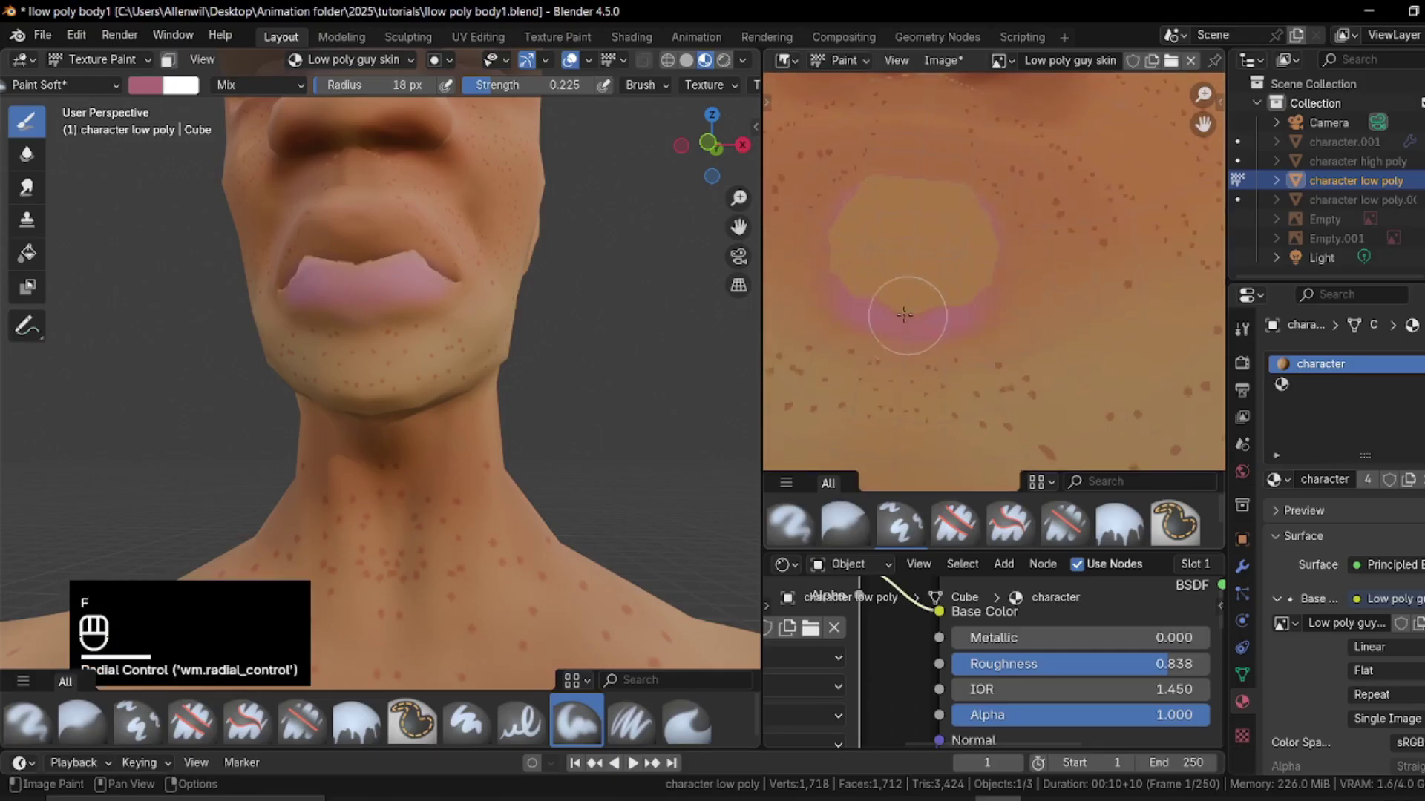
mouse_move(848, 292)
mouse_down()
mouse_move(906, 286)
mouse_move(854, 284)
mouse_up()
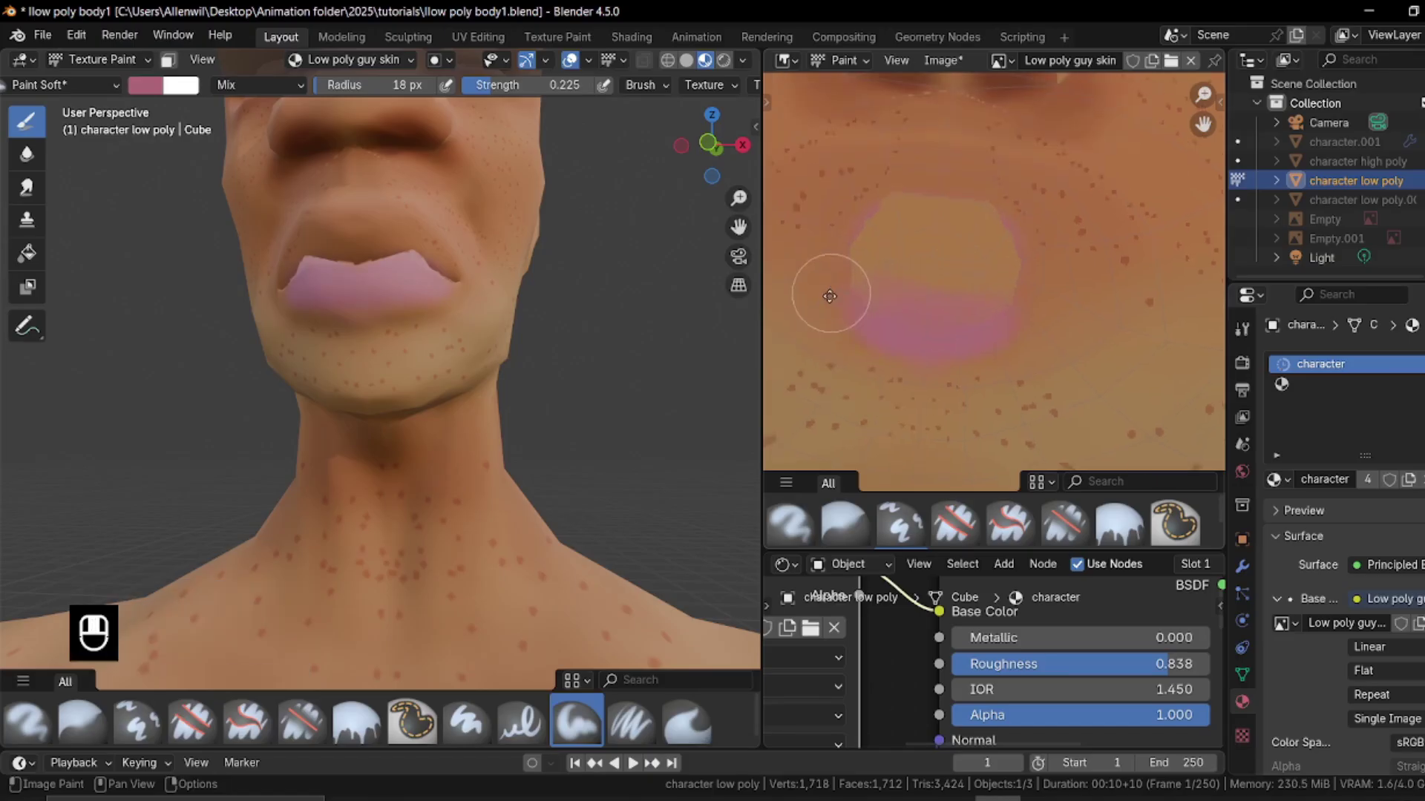
Sample the skin tone at the upper lip, shift it to a muted reddish pink and paint the upper lip
middle_drag(381, 230, 436, 252)
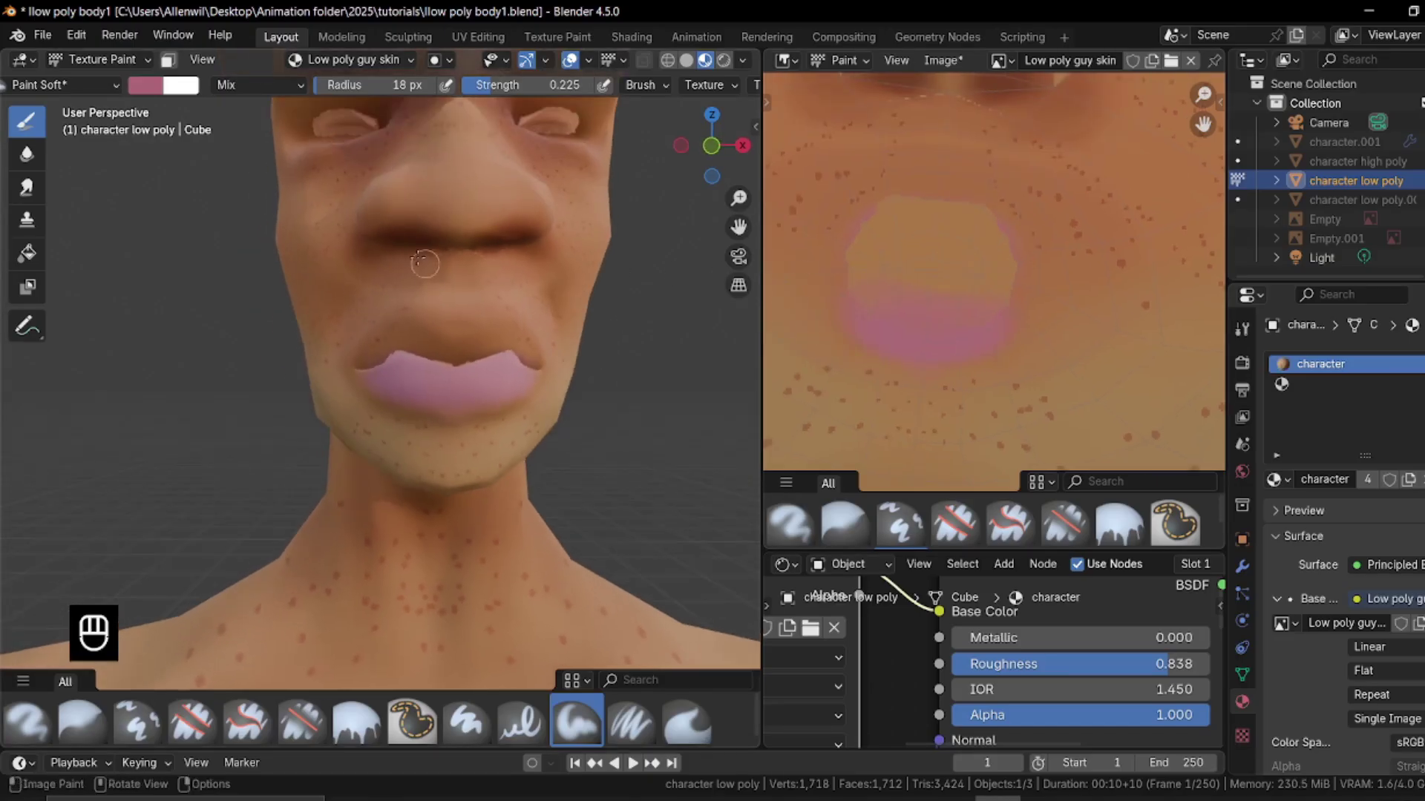
right_click(438, 261)
key(shift+x)
click(467, 344)
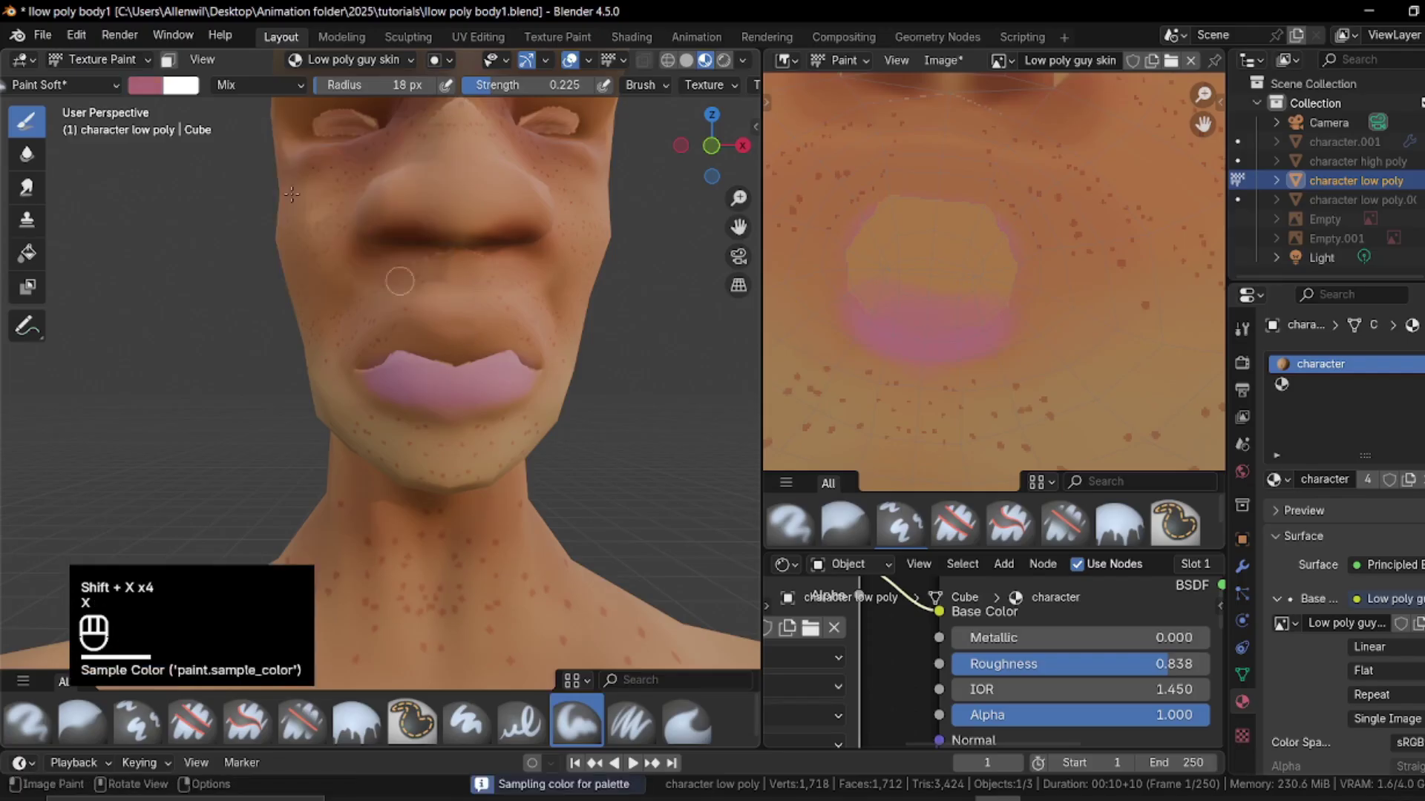
key(shift+x)
key(x)
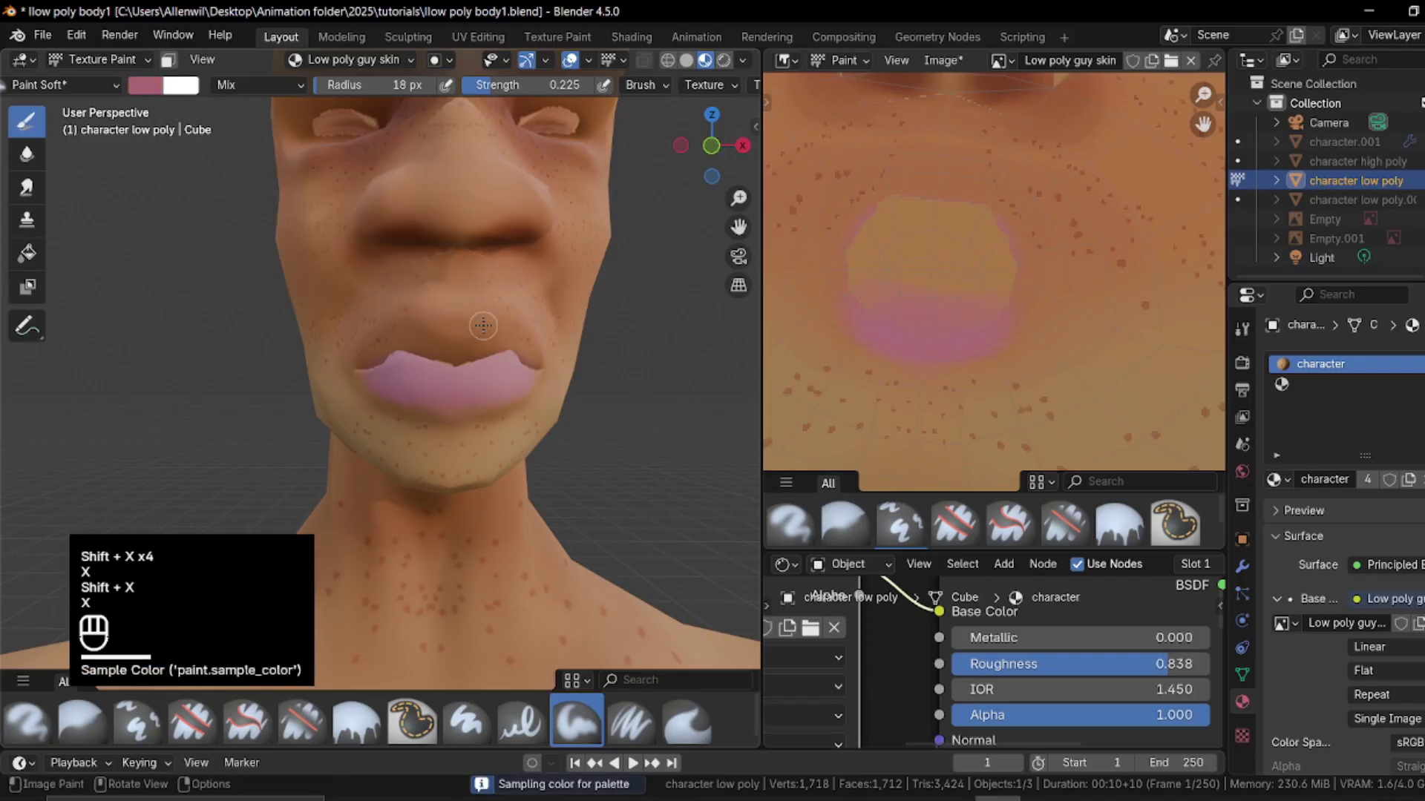
key(shift+x)
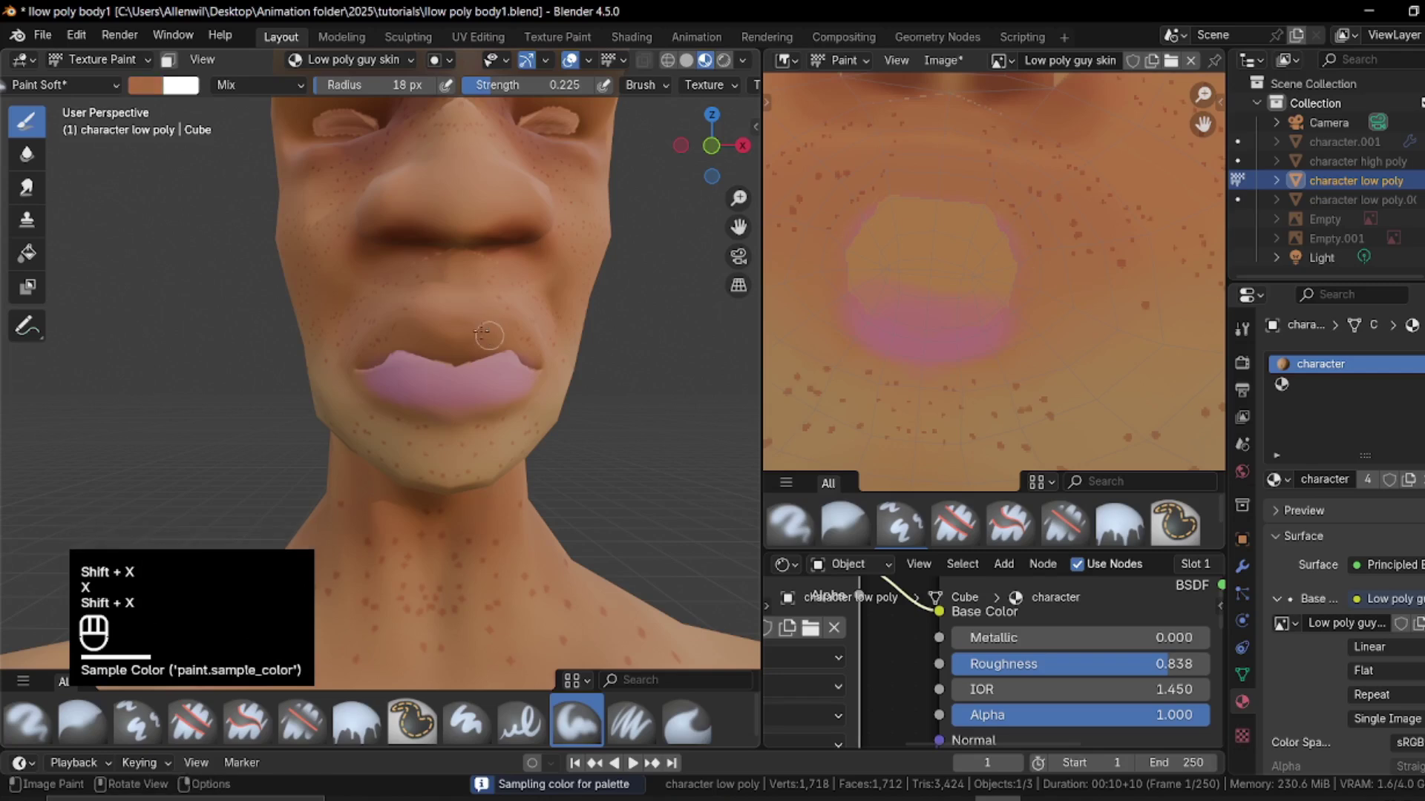
click(175, 89)
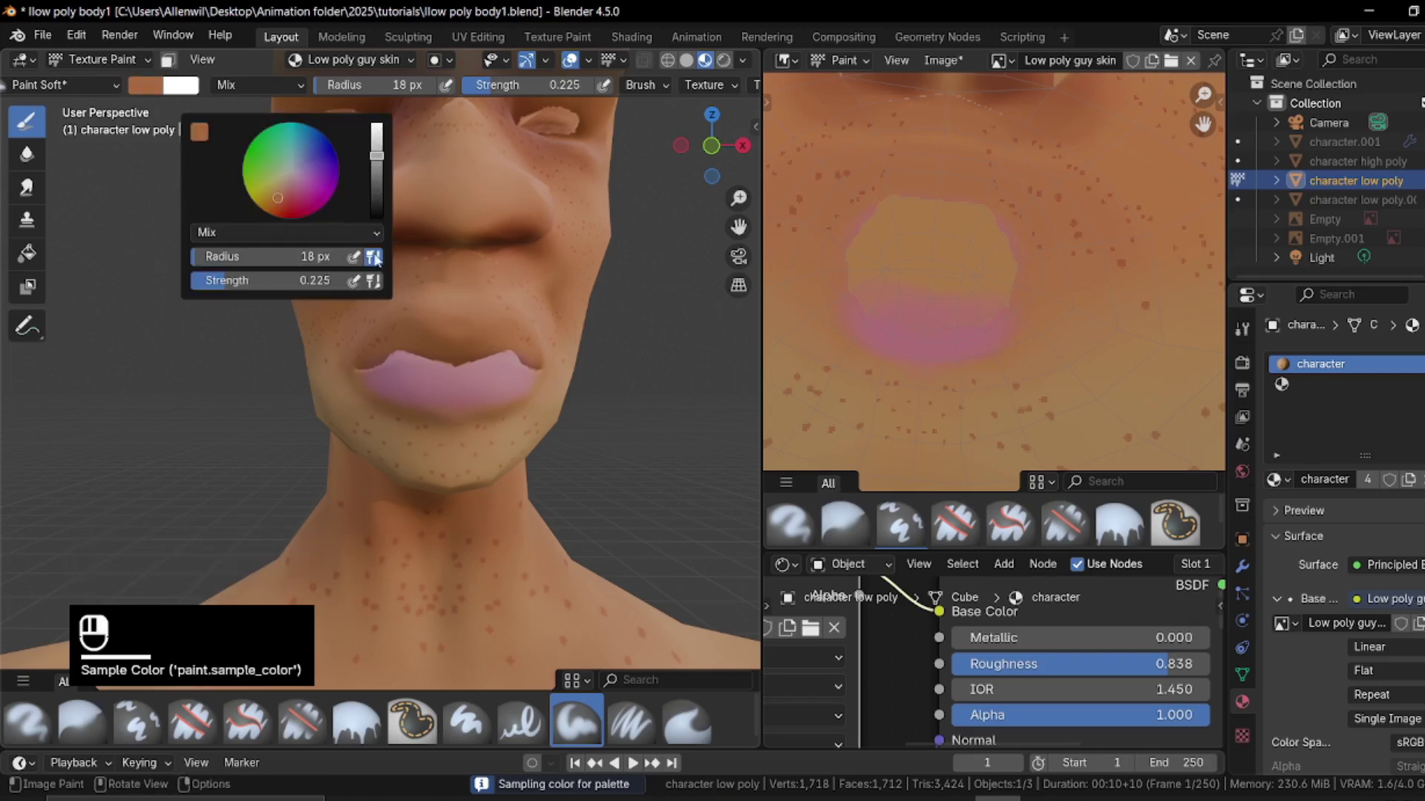
click(291, 194)
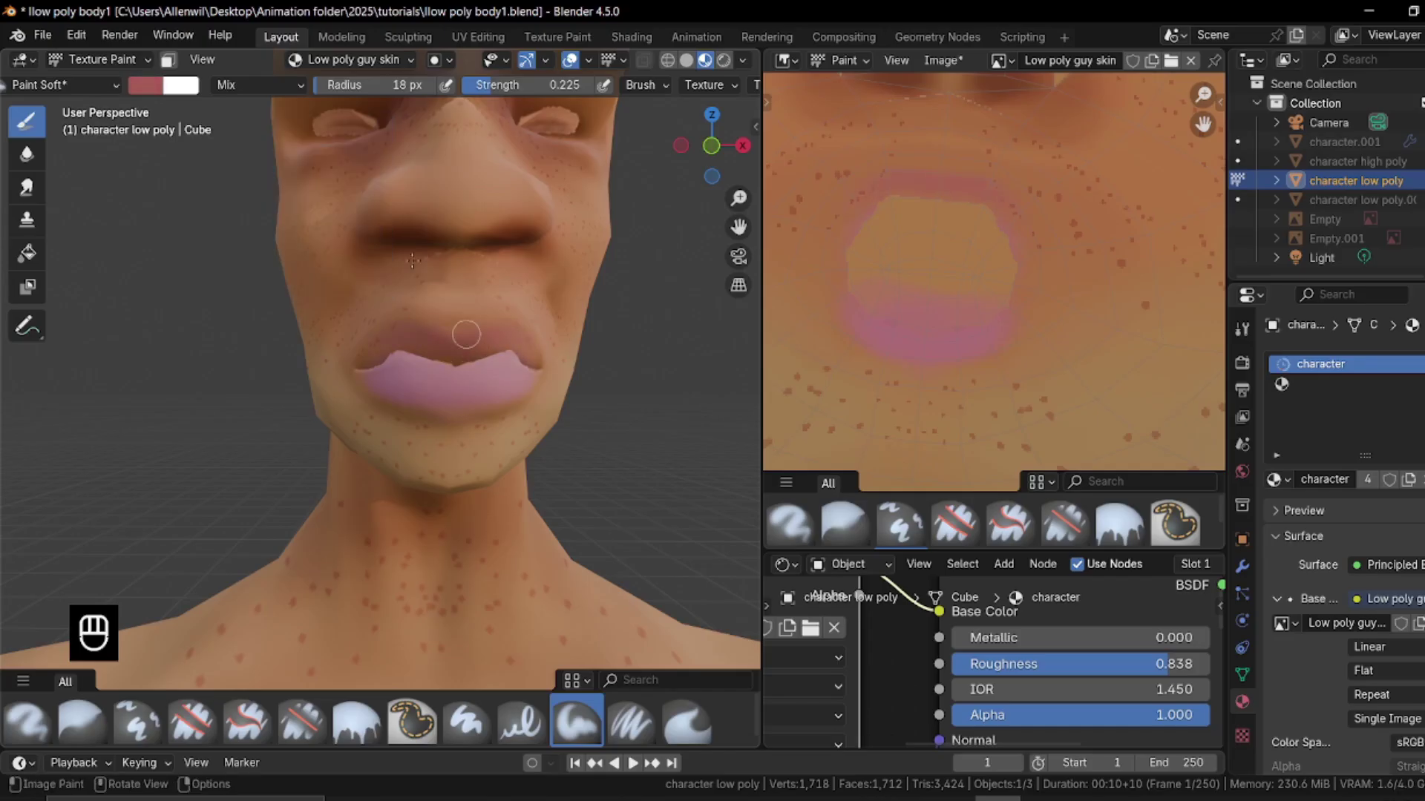
Undo the last upper lip strokes and repaint the upper lip more faintly with brush strength 0.110
key(ctrl+z)
key(ctrl+z)
key(ctrl+z)
drag(528, 84, 478, 92)
scroll(432, 265, down, 5)
scroll(401, 371, down, 3)
shift+middle_drag(386, 467, 386, 351)
ctrl+middle_drag(386, 351, 388, 275)
shift+middle_drag(389, 275, 400, 312)
scroll(395, 319, down, 5)
Switch the brush to Multiply blending, sample the cheek's skin tone and shift it towards a redder brown
click(276, 86)
click(280, 182)
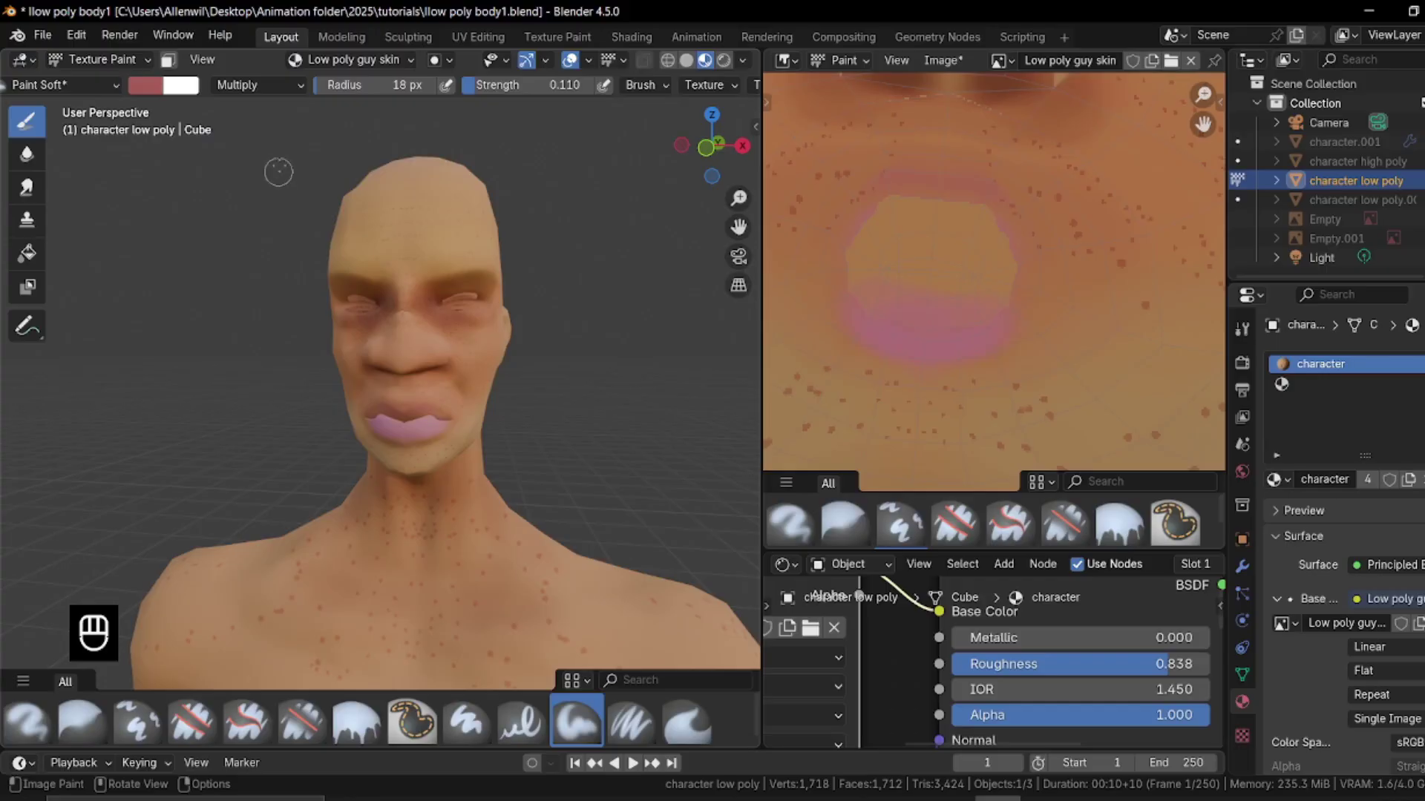
key(shift+x)
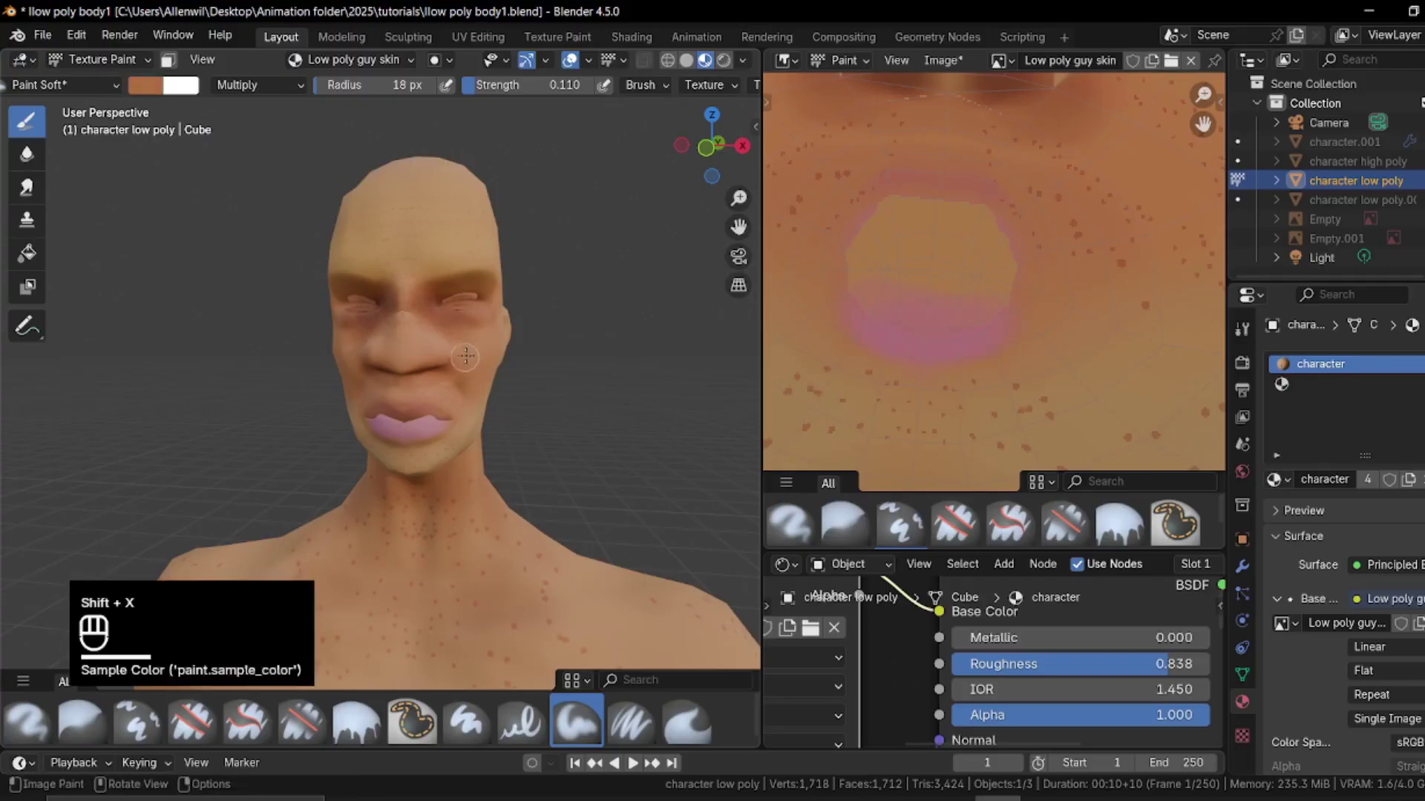
click(149, 85)
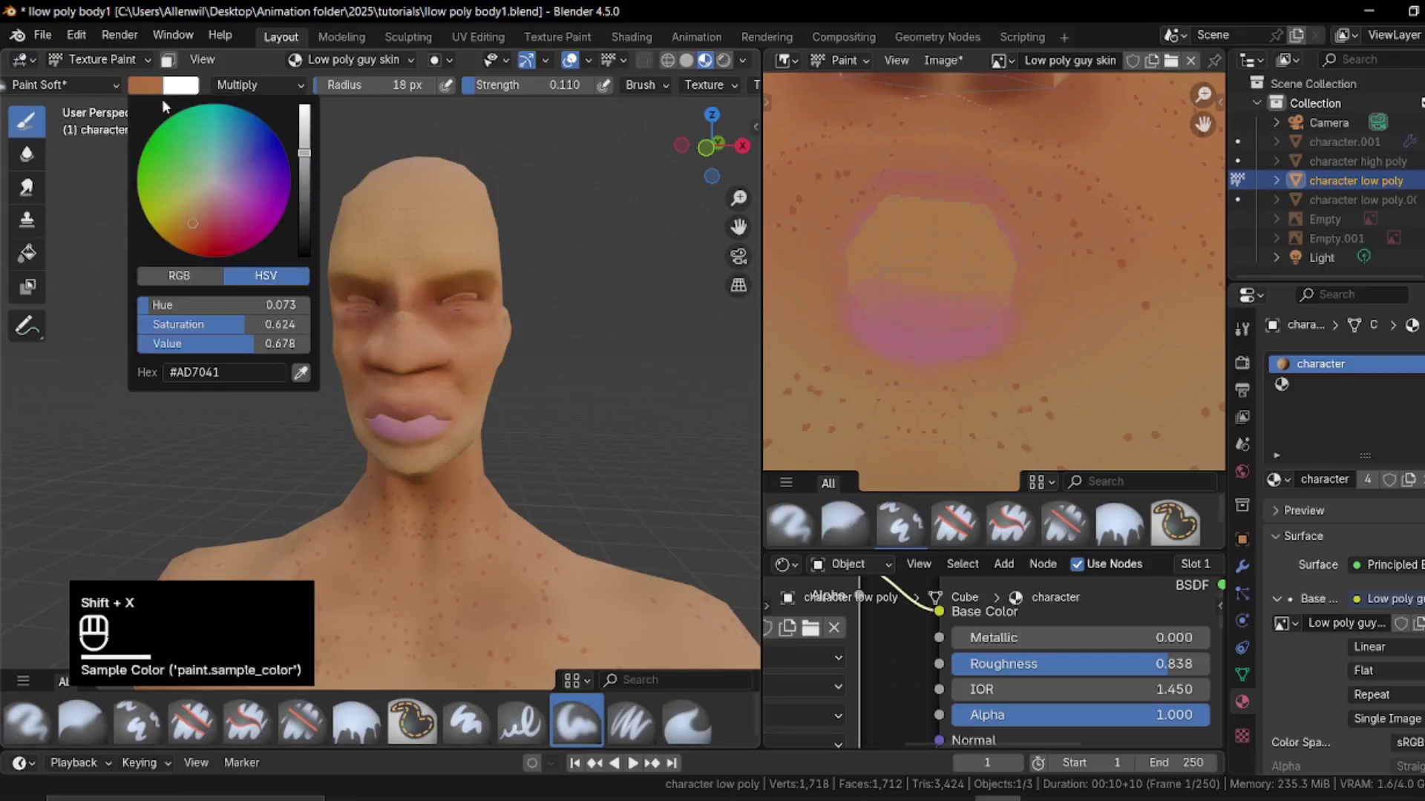
click(197, 227)
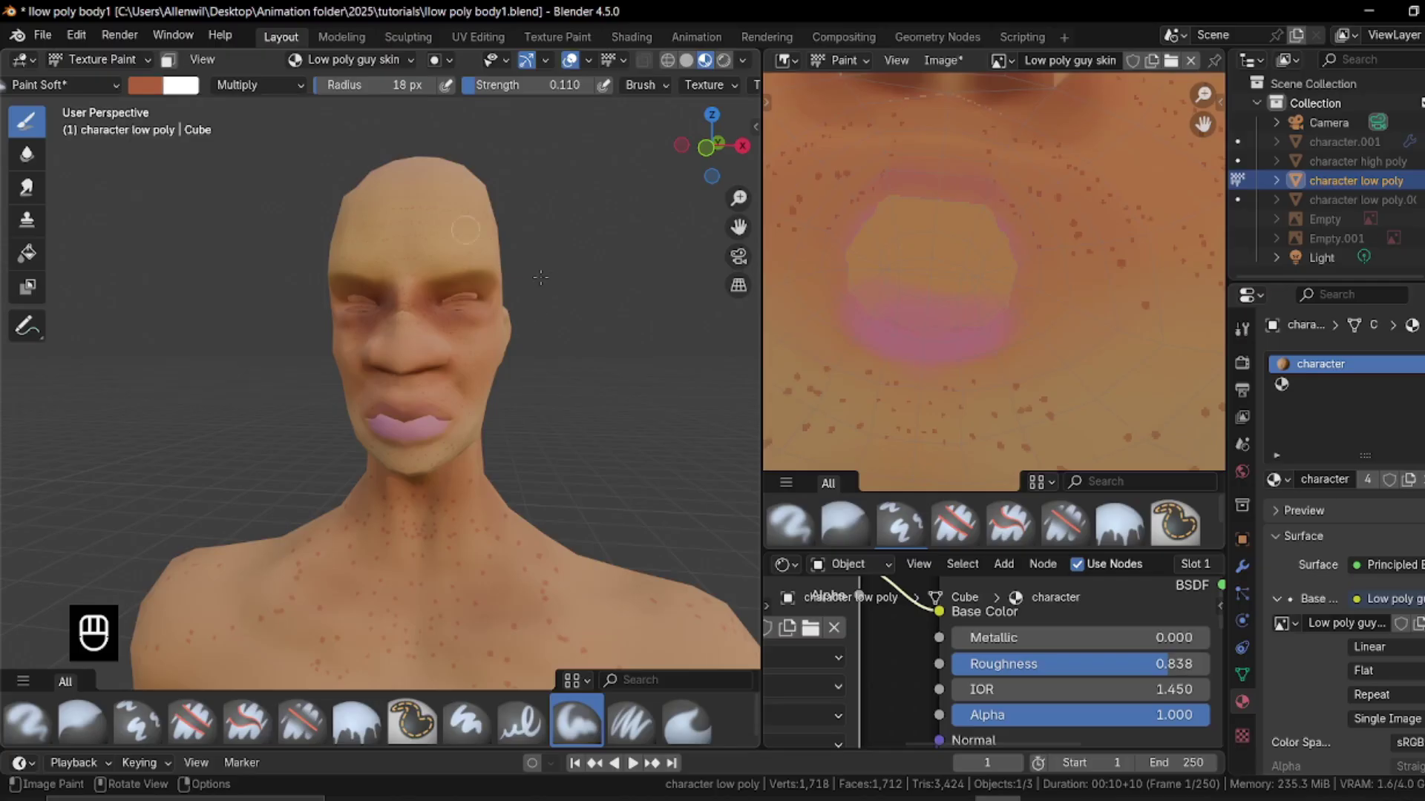
scroll(417, 349, up, 5)
key(f)
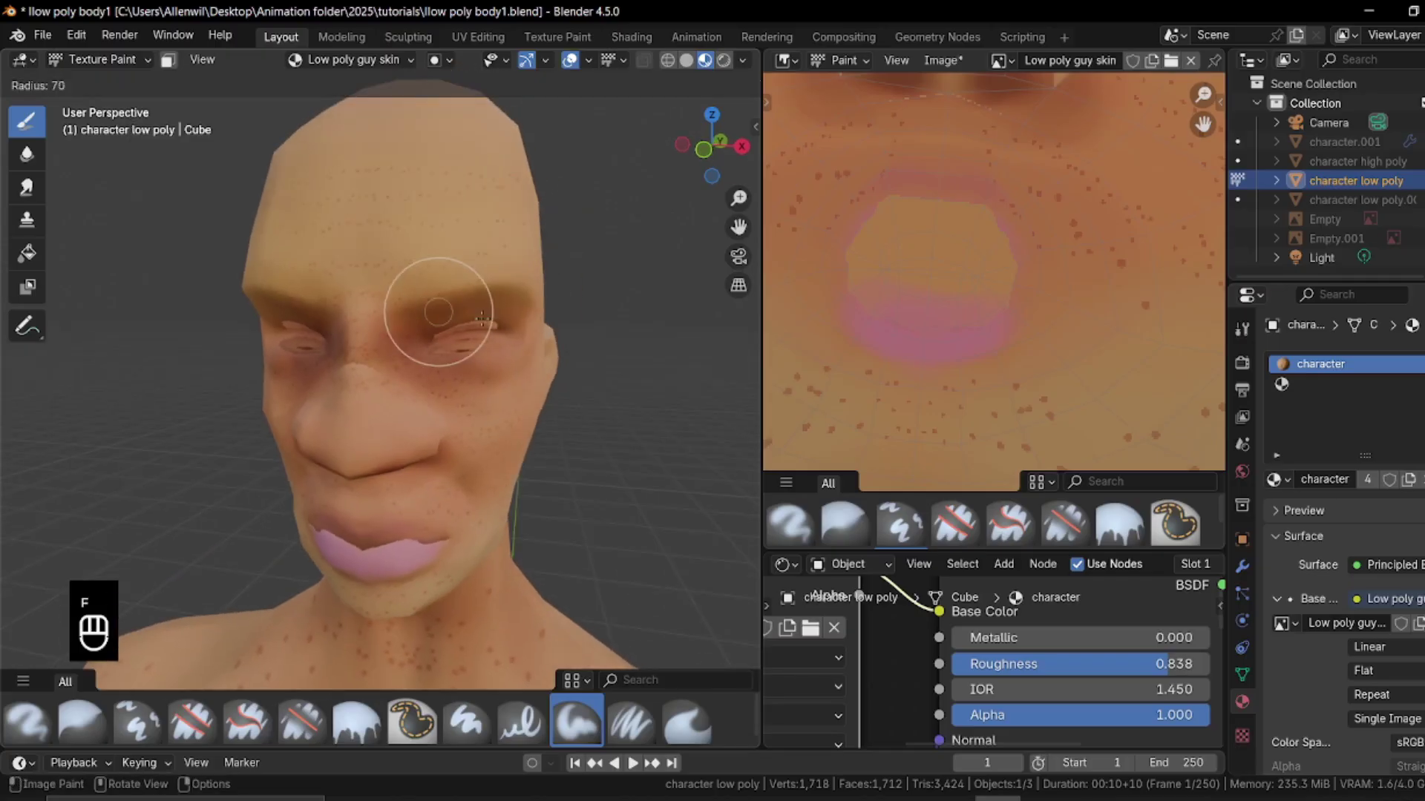
click(413, 344)
middle_drag(413, 345, 305, 355)
key(ctrl+z)
Shade the crease between nose and mouth and the cheek, using brush radii of 13 px and 68 px
middle_drag(390, 348, 445, 342)
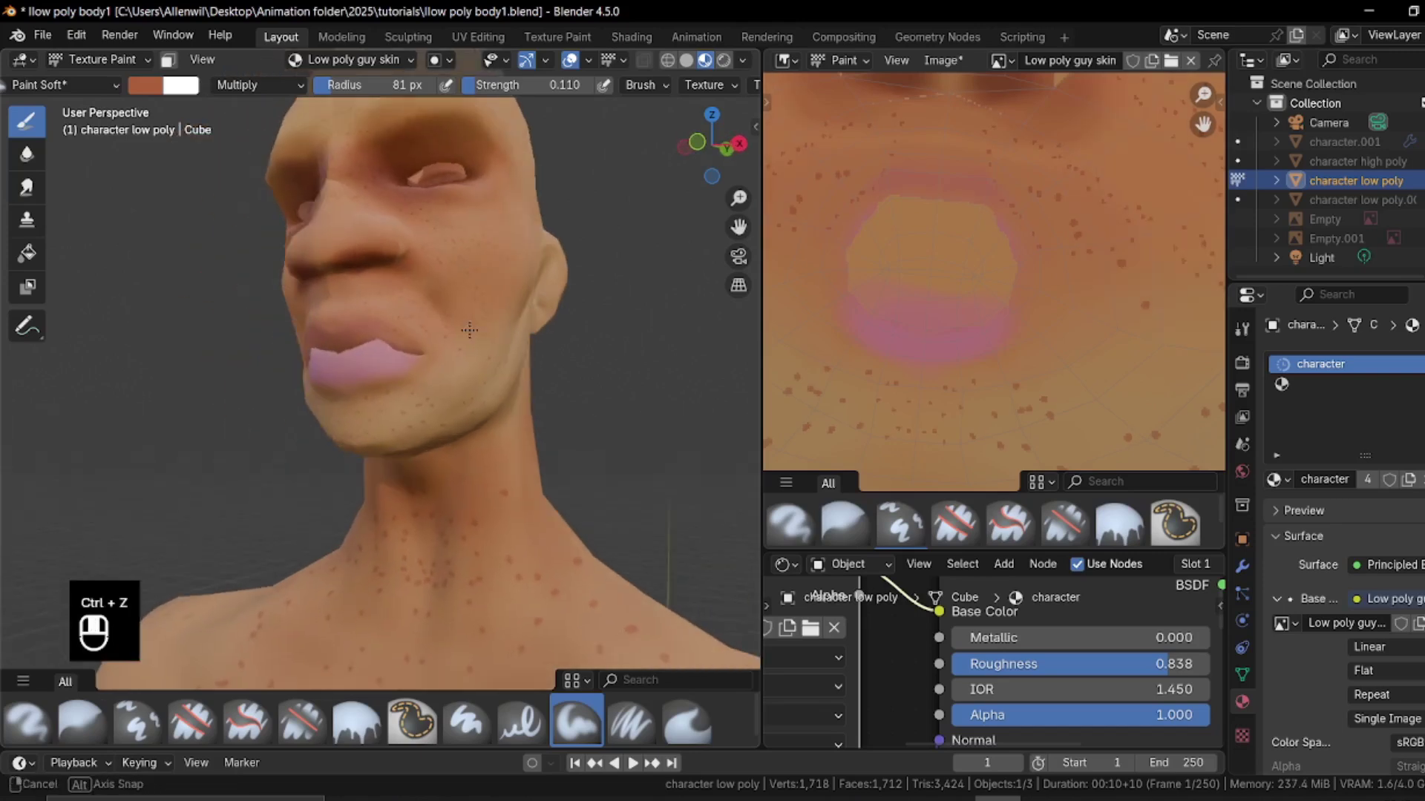
key(f)
click(471, 343)
key(f)
click(407, 301)
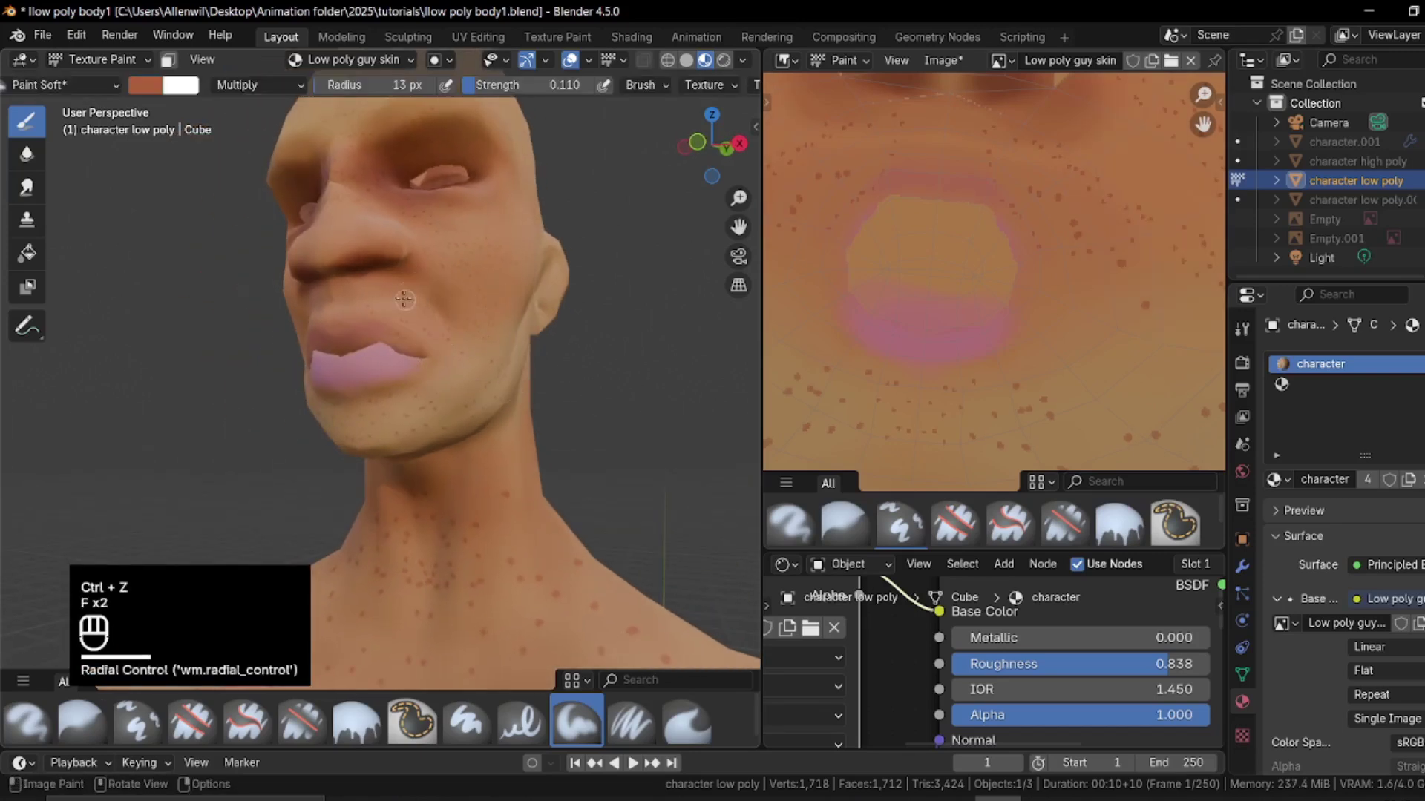
middle_drag(429, 280, 362, 367)
key(f)
click(397, 357)
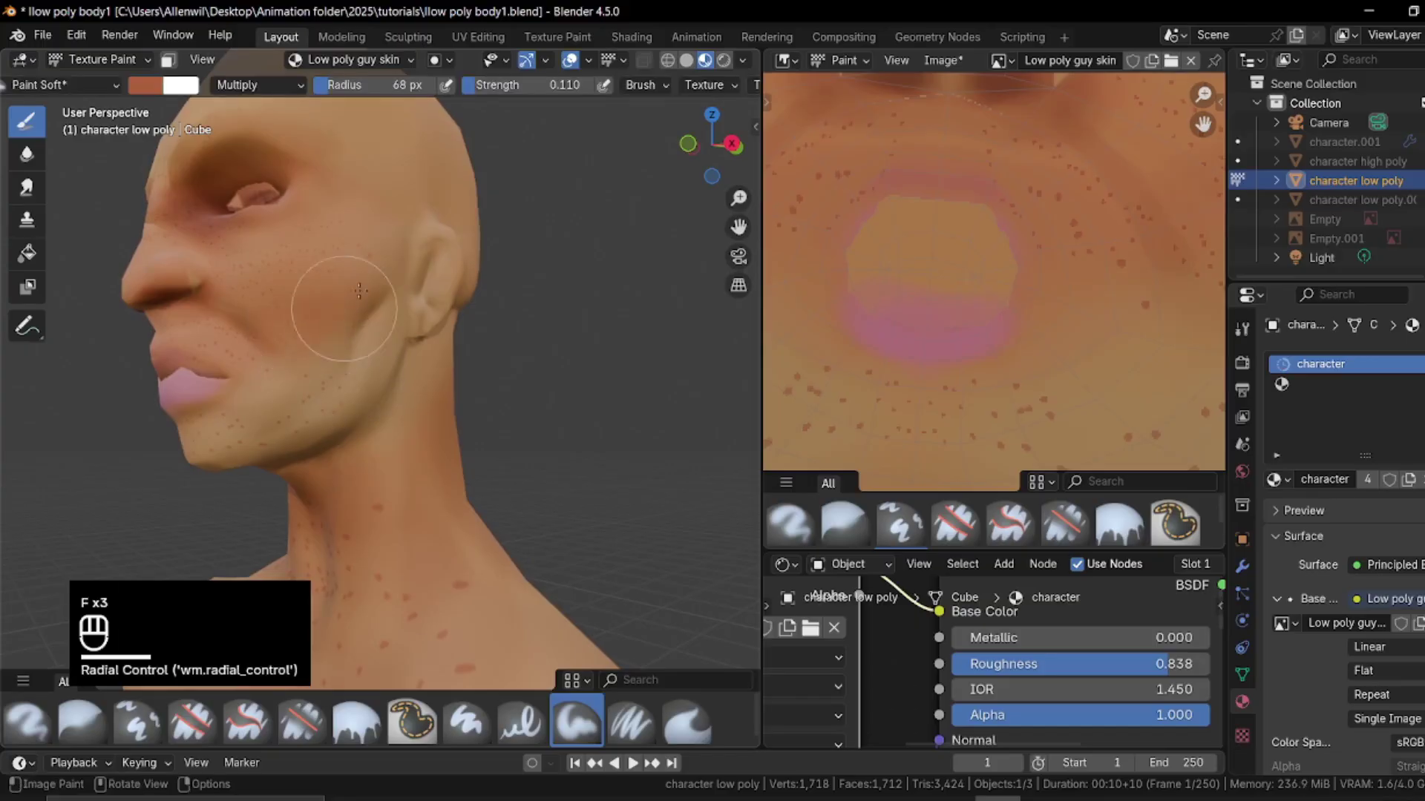
middle_drag(382, 307, 454, 283)
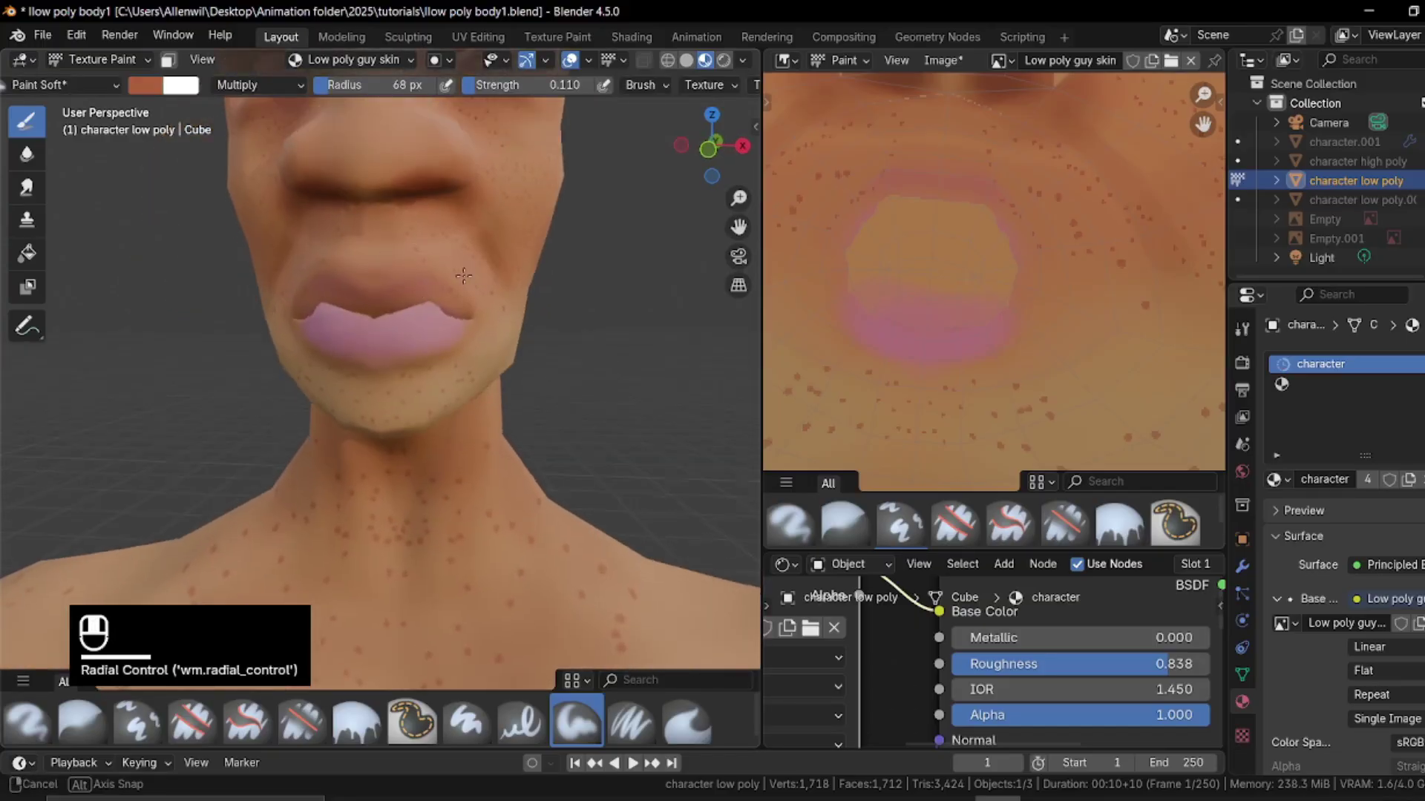
Deepen the upper lip with a 24 px brush radius, then sample the lower lip's pink and deepen the lower lip
key(f)
click(439, 275)
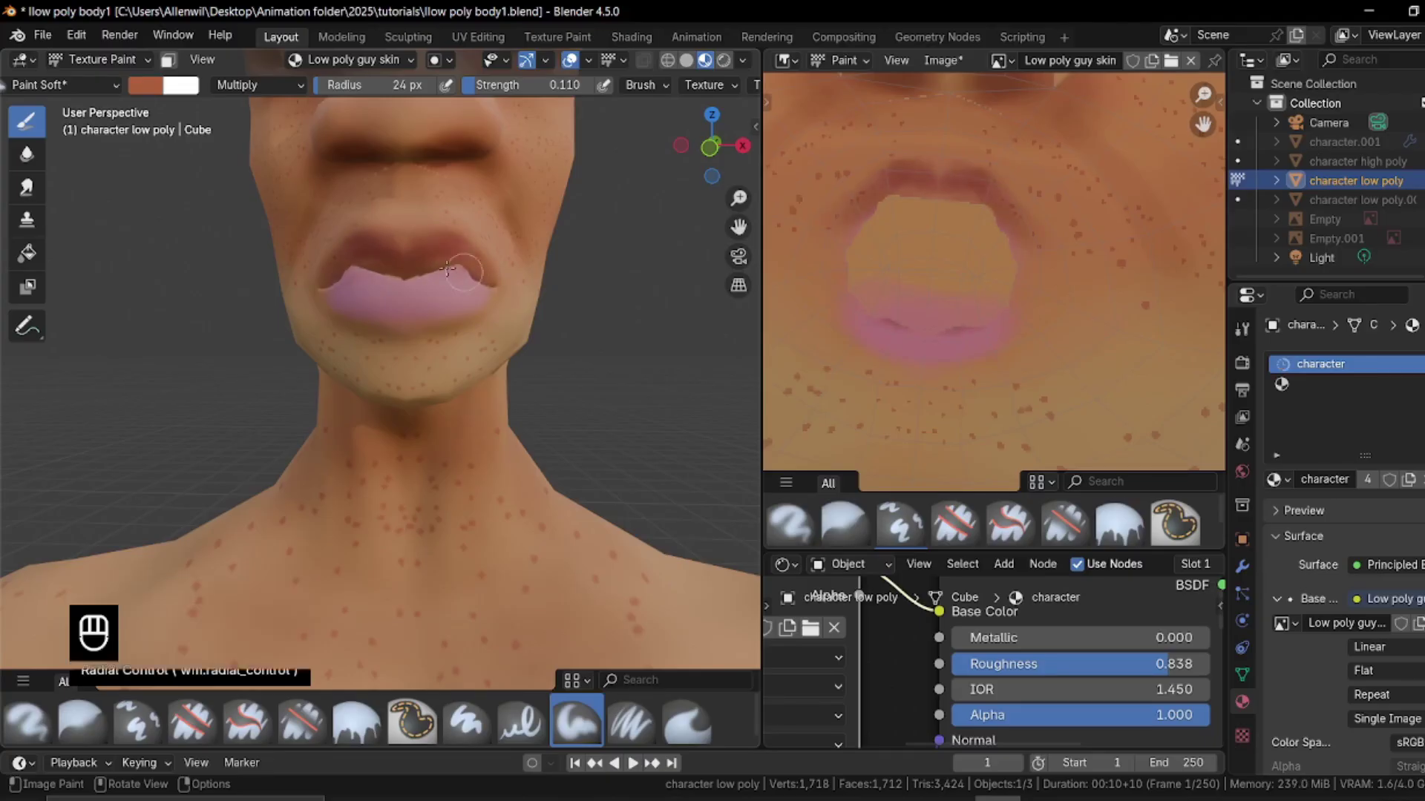
drag(482, 271, 423, 304)
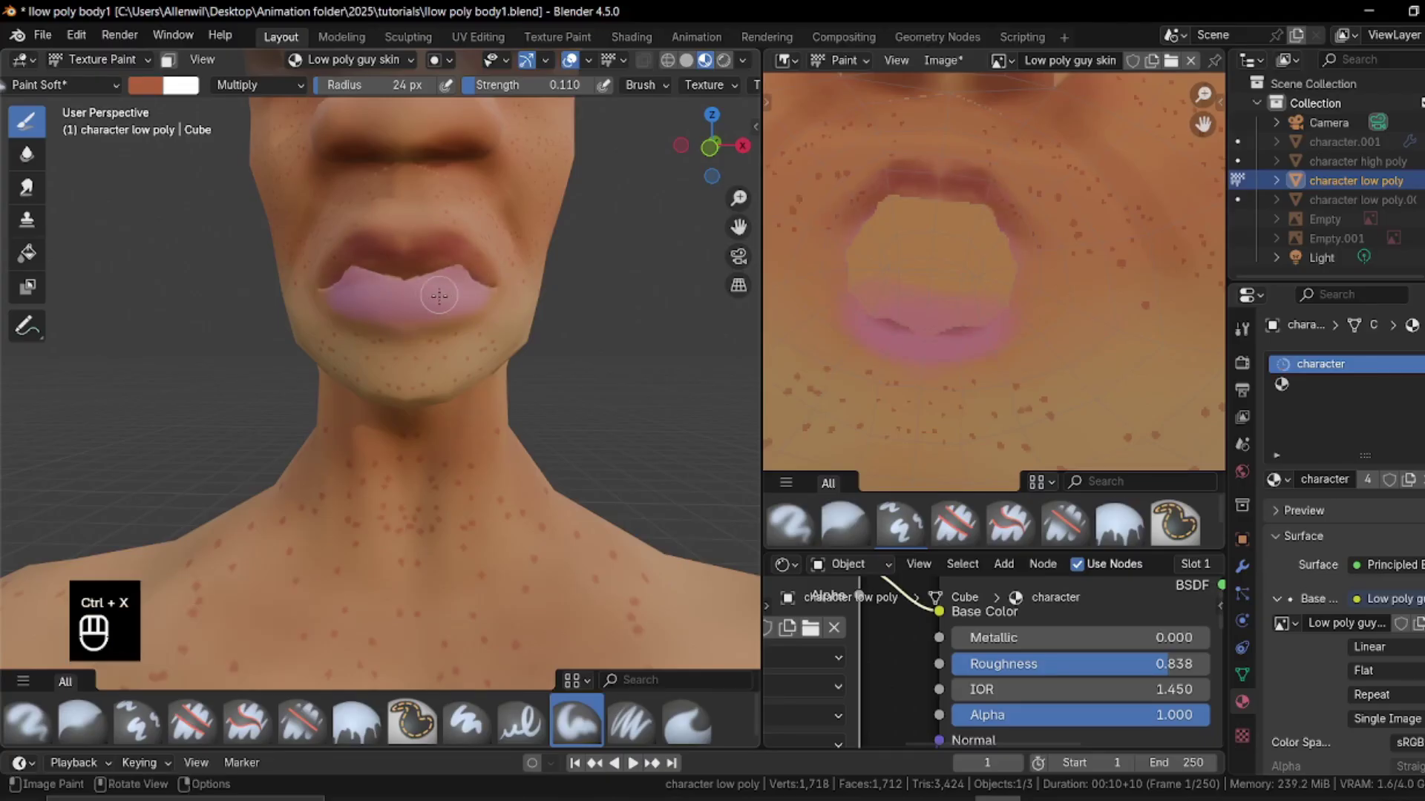
key(shift+x)
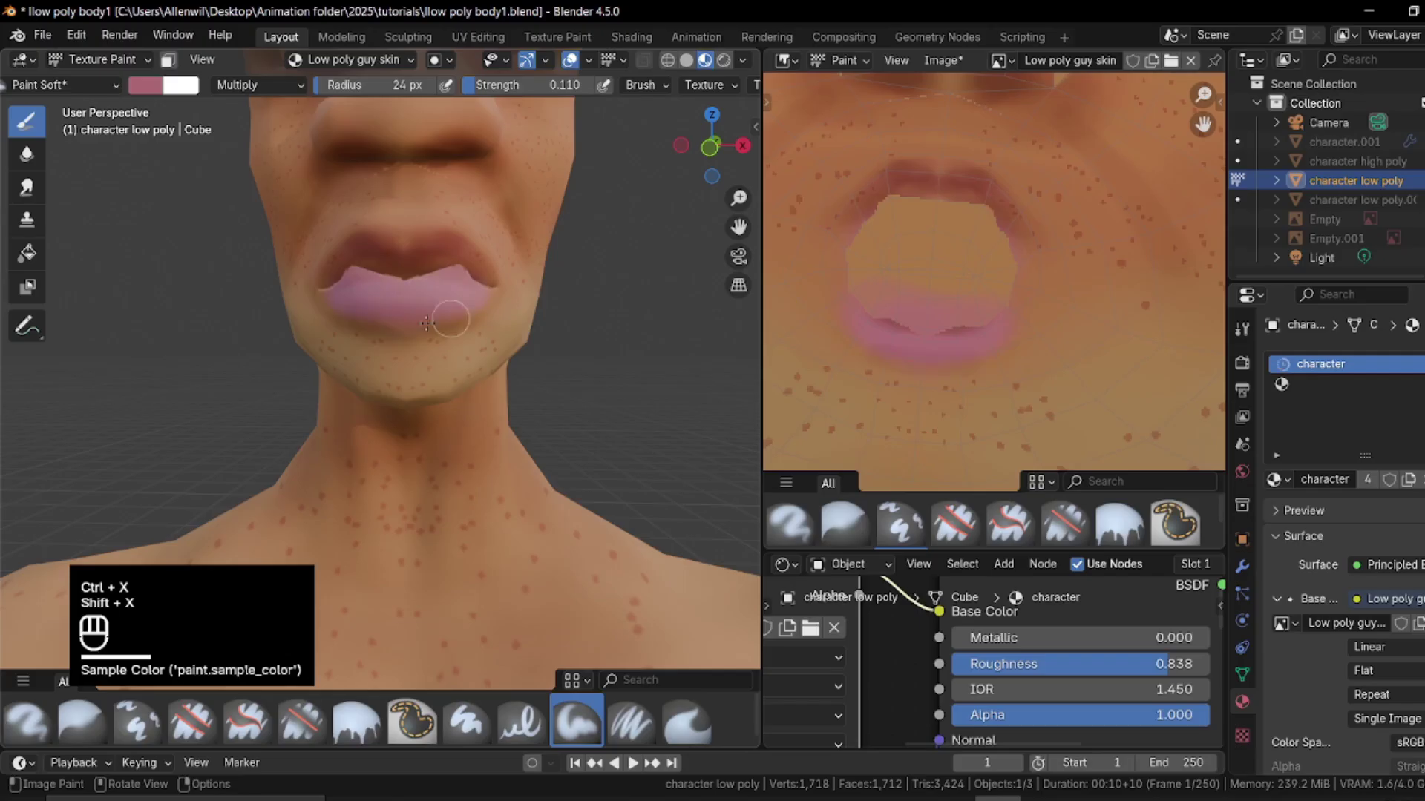
Sample a brown skin tone and shade the area beneath the lower lip and around the chin with a 48 px brush radius
mouse_move(460, 308)
middle_down()
mouse_move(490, 304)
mouse_move(434, 293)
mouse_move(450, 286)
mouse_move(418, 213)
mouse_move(409, 238)
mouse_move(422, 225)
mouse_move(504, 241)
middle_up()
key(f)
click(489, 288)
key(shift+x)
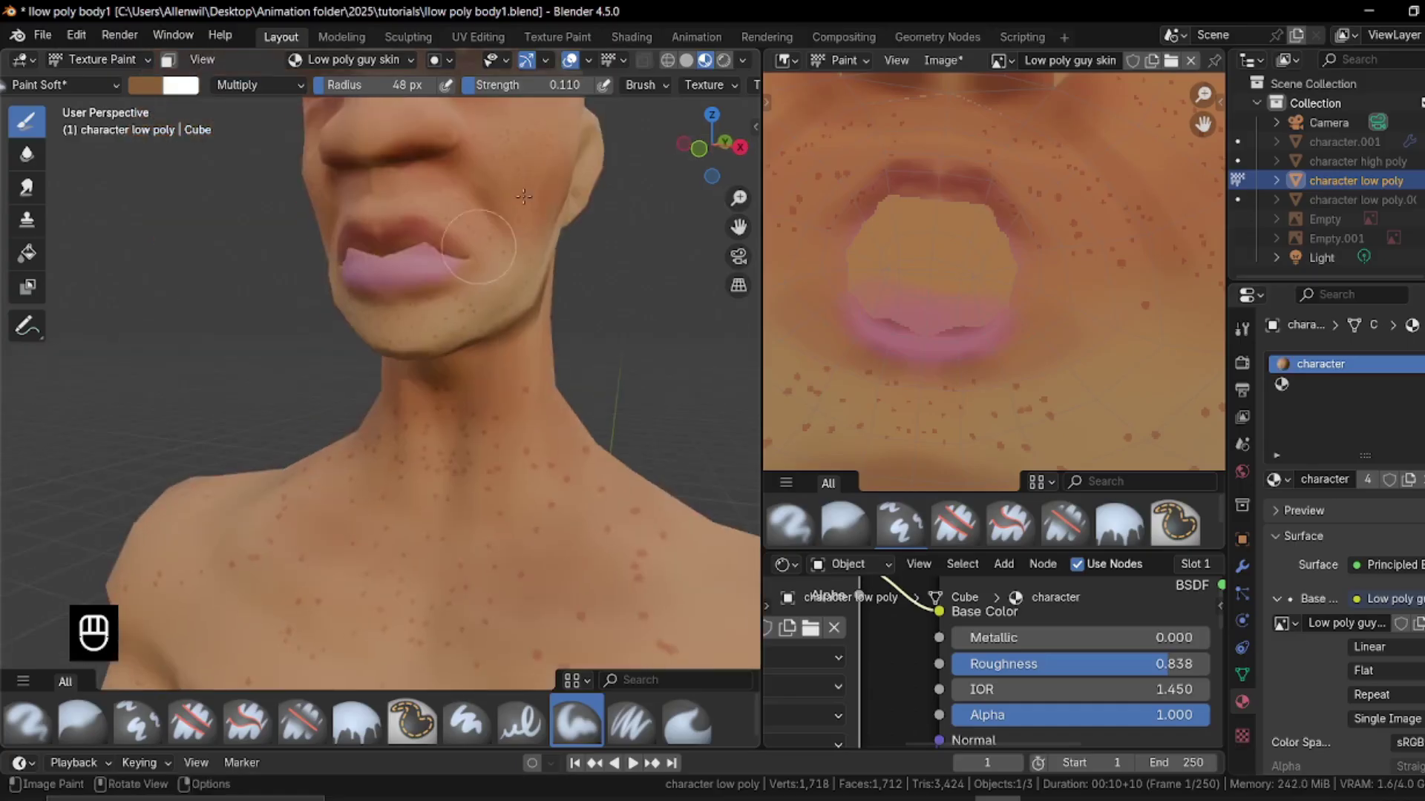
Softly shade the base of the neck and the middle of the chest with a 46 px brush radius
scroll(469, 282, down, 7)
scroll(466, 290, down, 3)
shift+middle_drag(465, 290, 359, 257)
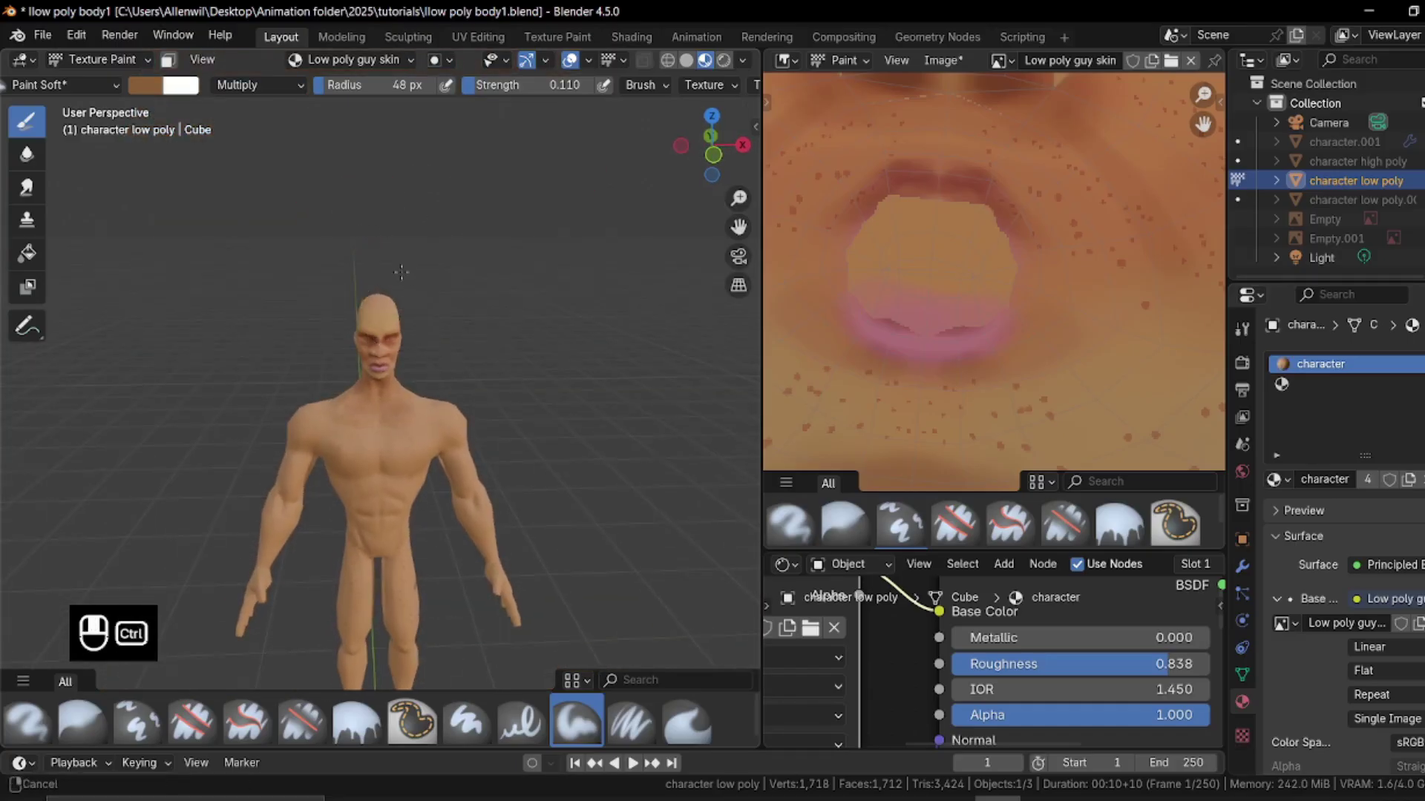
scroll(392, 278, up, 5)
scroll(389, 266, down, 5)
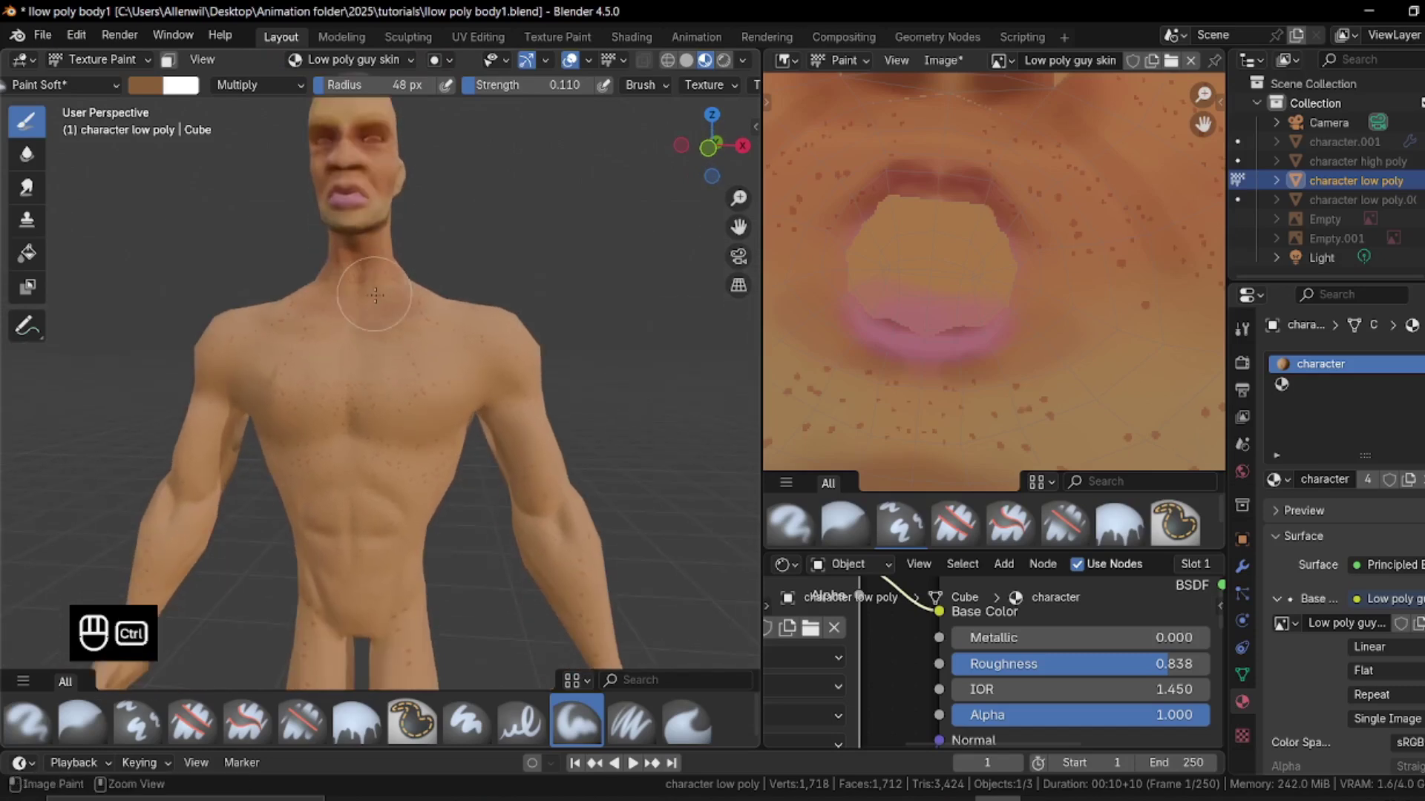
key(f)
click(374, 285)
scroll(377, 288, up, 3)
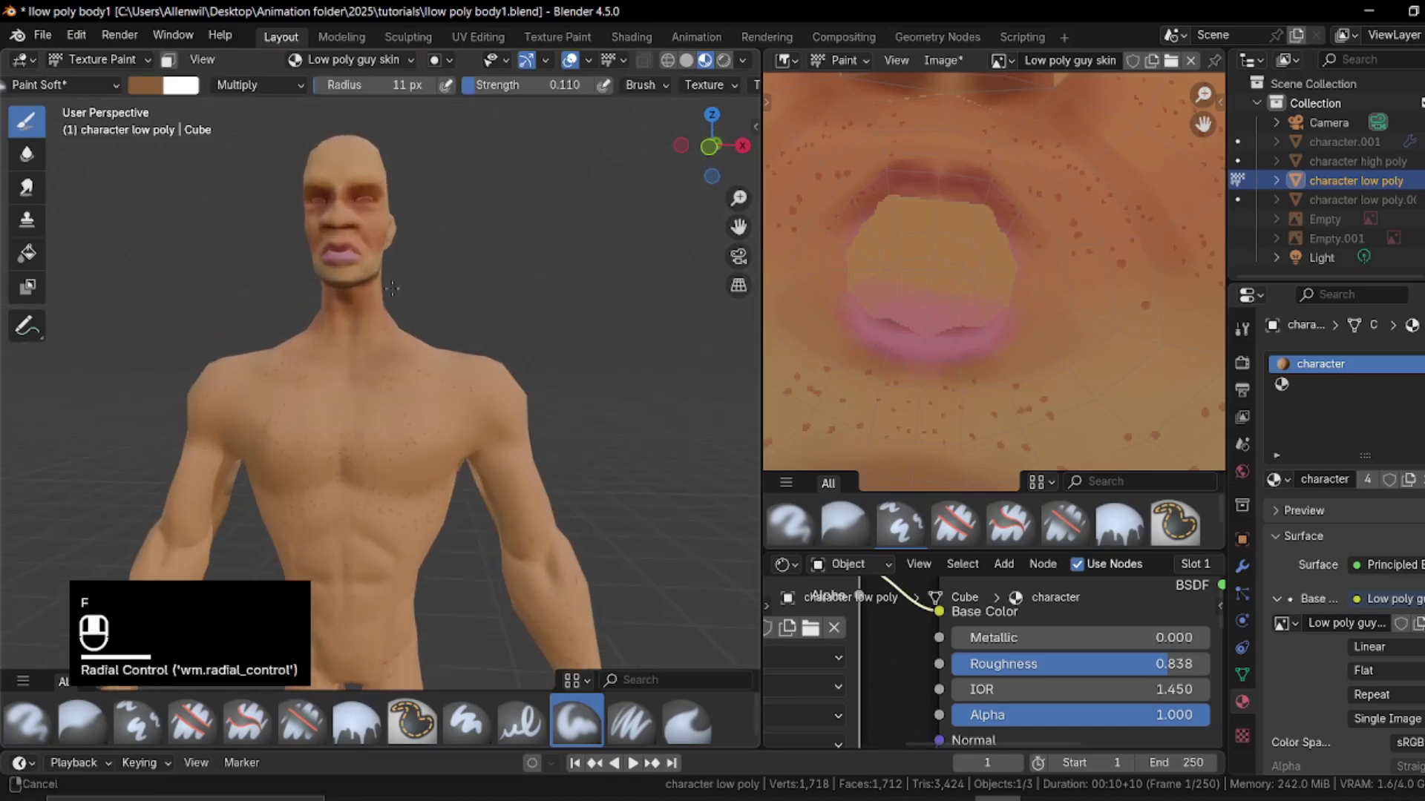
key(f)
click(360, 264)
middle_drag(371, 290, 349, 304)
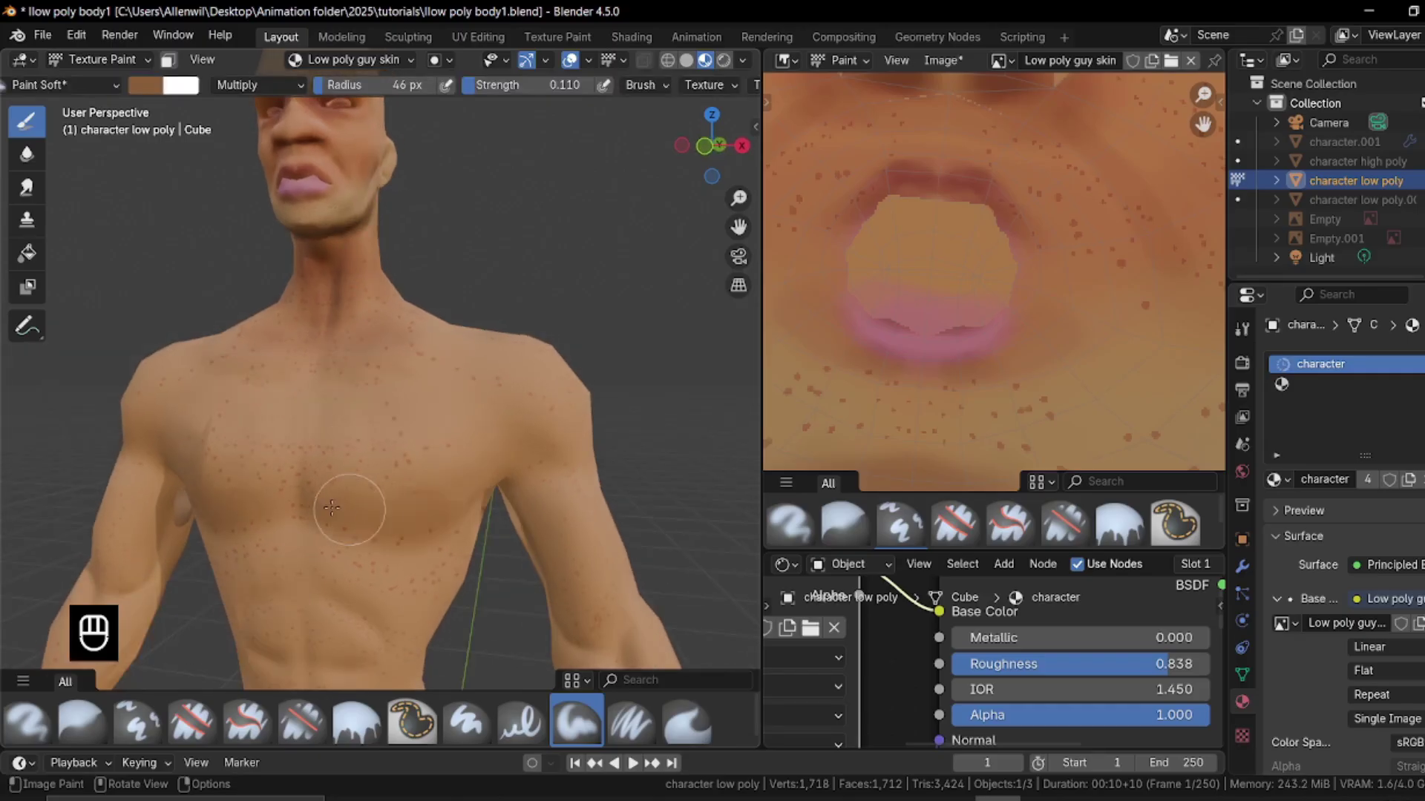
Shade beneath the chest muscles, around the abdomen and along the inner upper arms, ending with a 42 px brush radius
mouse_move(385, 517)
middle_down()
mouse_move(423, 486)
mouse_move(423, 445)
mouse_move(356, 429)
mouse_move(330, 404)
middle_up()
key(f)
click(329, 382)
middle_drag(412, 384, 430, 350)
key(f)
click(361, 331)
middle_drag(429, 458, 470, 202)
key(f)
click(462, 324)
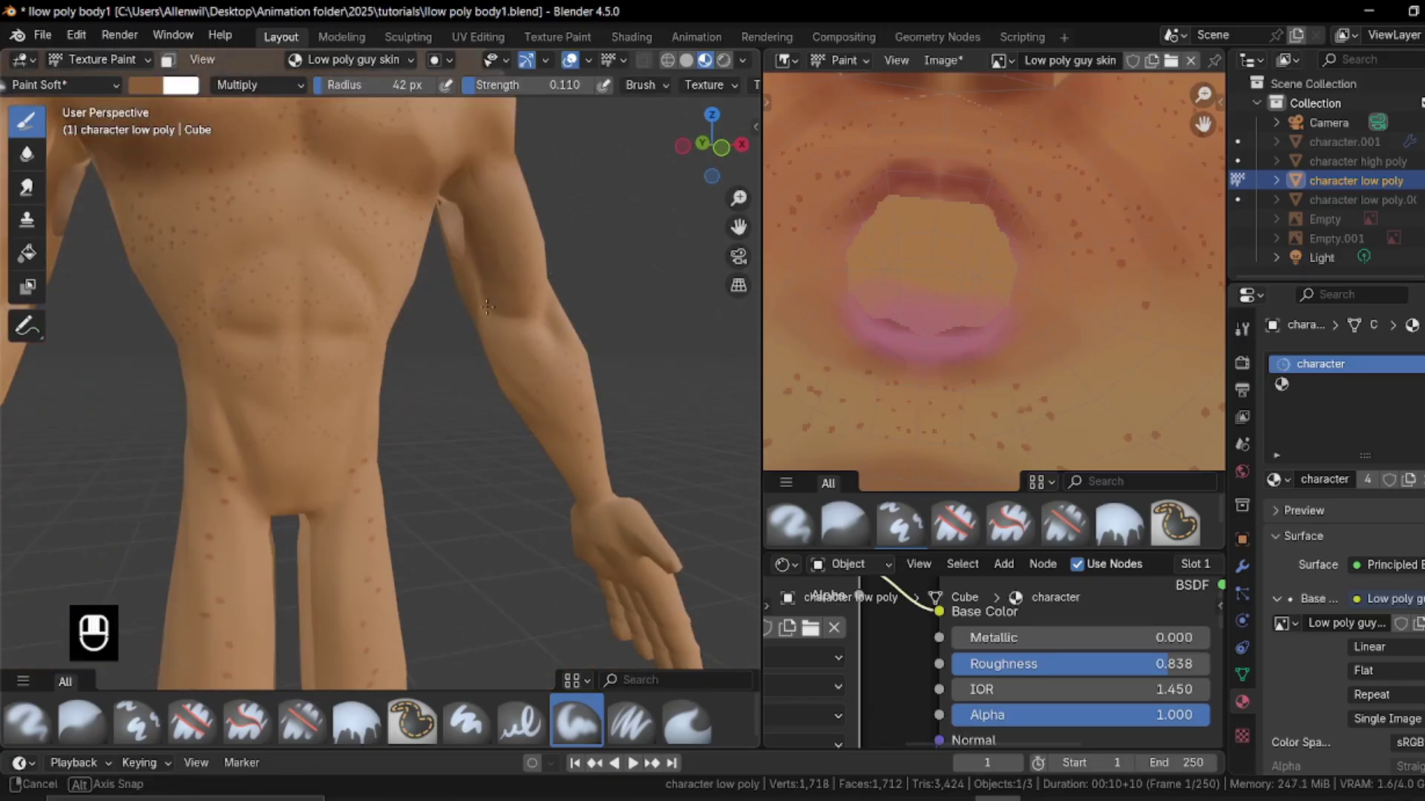
Darken the inner elbow creases and the ribcage arch above the abdomen, setting the brush radius to 38 px
middle_drag(519, 311, 538, 337)
middle_drag(568, 417, 410, 285)
mouse_move(371, 383)
middle_down()
mouse_move(604, 292)
mouse_move(447, 259)
mouse_move(347, 210)
middle_up()
key(f)
click(482, 266)
mouse_move(353, 287)
middle_down()
mouse_move(382, 287)
mouse_move(389, 269)
mouse_move(372, 321)
middle_up()
key(f)
click(423, 296)
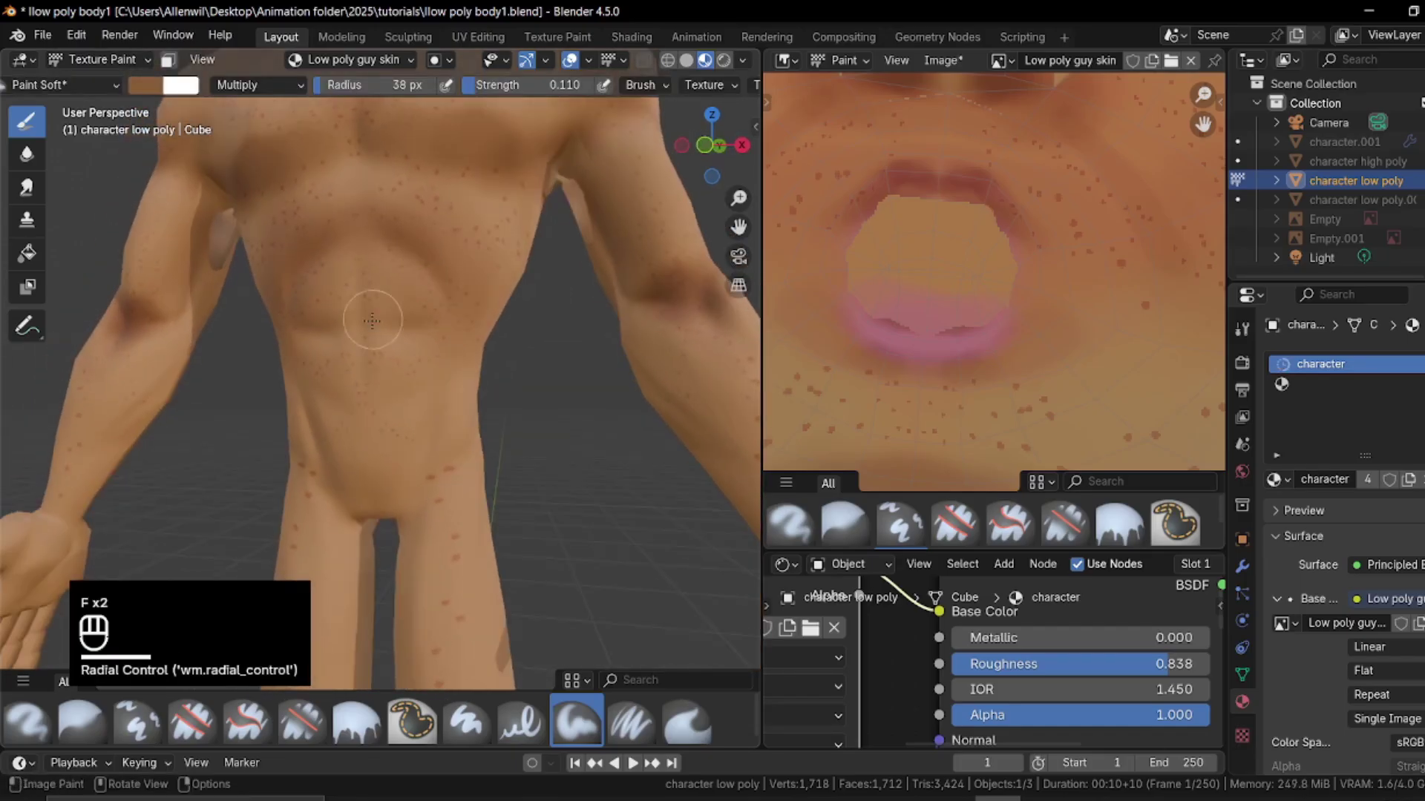
Shade the back below the shoulder blades with broad strokes at an 83 px brush radius
drag(437, 460, 452, 302)
mouse_move(608, 249)
shift+middle_down()
mouse_move(375, 238)
mouse_move(385, 356)
shift+middle_up()
middle_drag(513, 326, 352, 296)
shift+middle_drag(375, 344, 378, 375)
mouse_move(378, 374)
ctrl+middle_down()
mouse_move(359, 324)
mouse_move(312, 334)
mouse_move(315, 315)
ctrl+middle_up()
middle_drag(371, 330, 308, 347)
key(f)
click(336, 354)
middle_drag(378, 287, 311, 302)
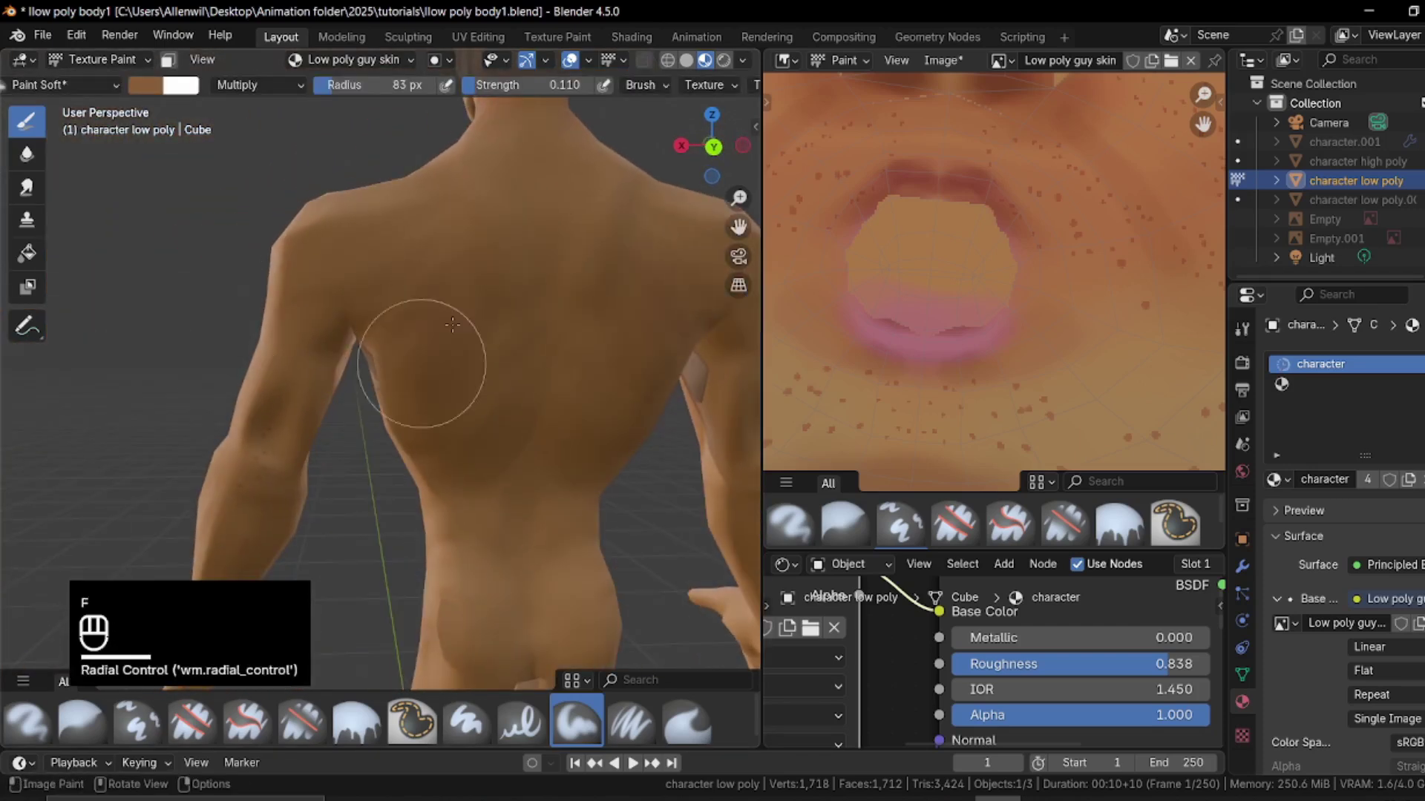
Darken the spine line from the lower back up to the nape with a 38 px brush radius
key(f)
click(528, 352)
drag(481, 512, 507, 566)
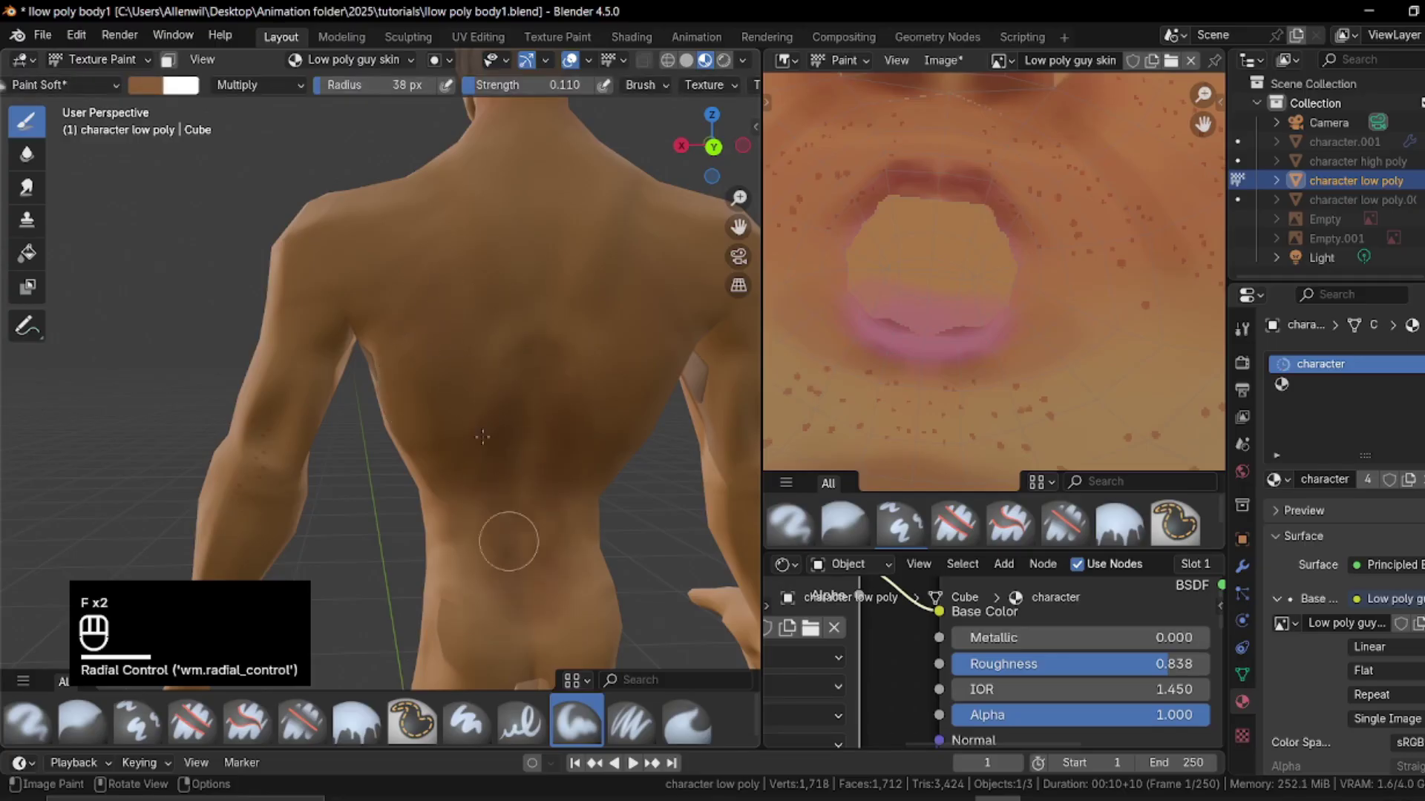
shift+middle_drag(509, 258, 518, 432)
drag(528, 524, 528, 355)
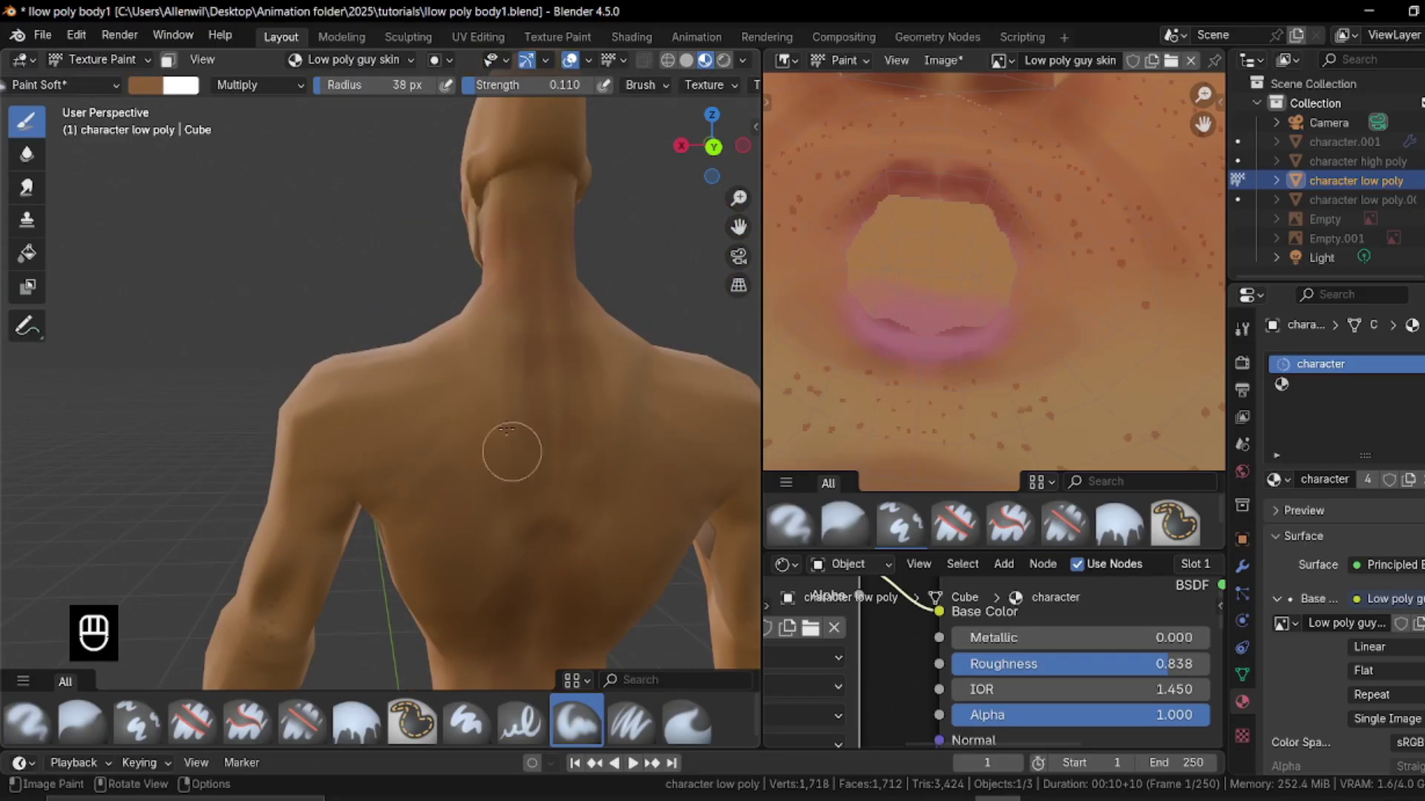
Paint a darker line down the front of the neck and the breastbone with a 30 px brush radius
mouse_move(372, 509)
middle_down()
mouse_move(344, 509)
mouse_move(389, 377)
mouse_move(334, 391)
mouse_move(394, 382)
mouse_move(404, 442)
mouse_move(442, 331)
mouse_move(371, 326)
middle_up()
scroll(406, 449, down, 5)
key(f)
click(433, 464)
mouse_move(378, 174)
shift+middle_down()
mouse_move(388, 359)
mouse_move(445, 363)
mouse_move(504, 416)
mouse_move(547, 509)
shift+middle_up()
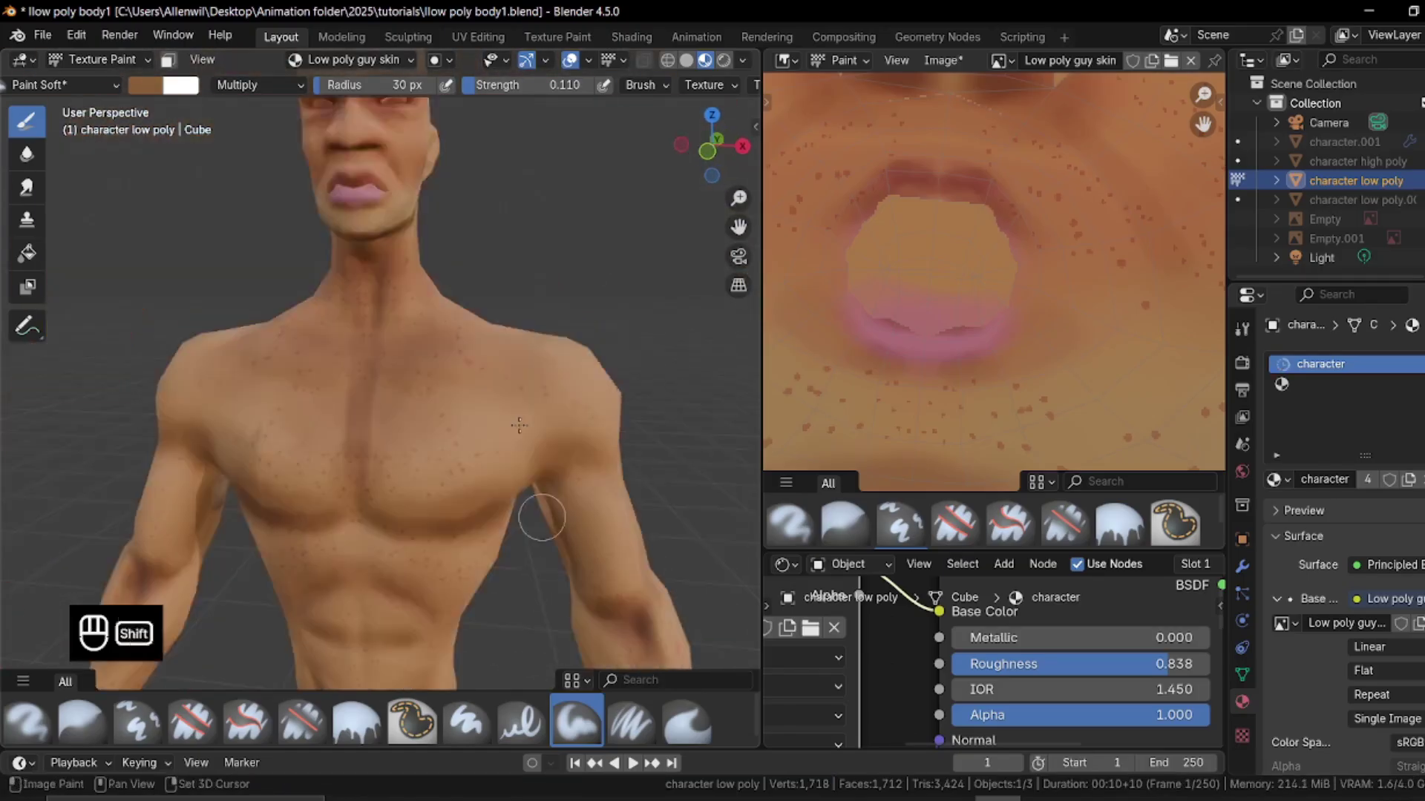
Shade the crease between the chest and the front of the shoulders with a 20 px brush radius
key(f)
click(533, 382)
middle_drag(518, 362, 403, 380)
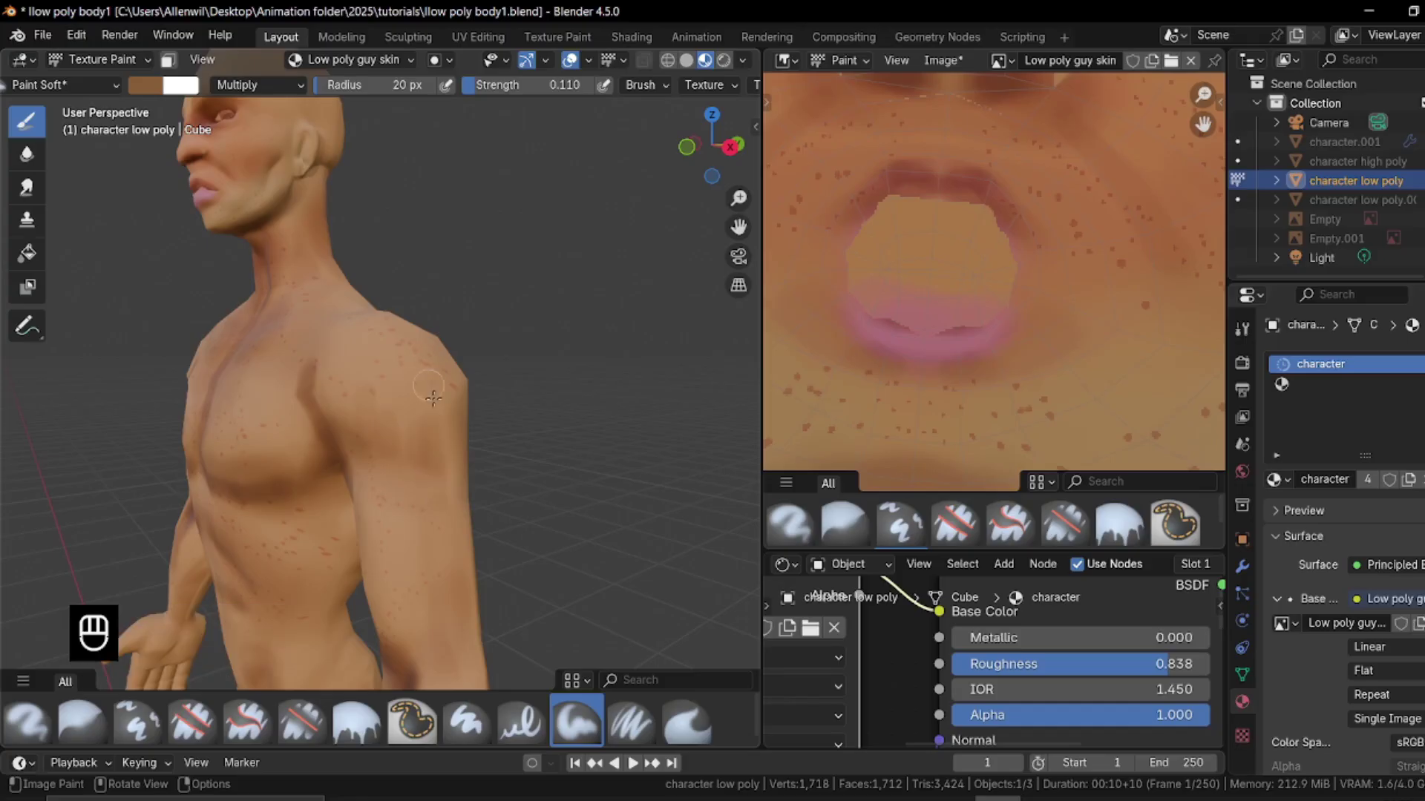
middle_drag(430, 456, 241, 383)
middle_drag(234, 443, 428, 443)
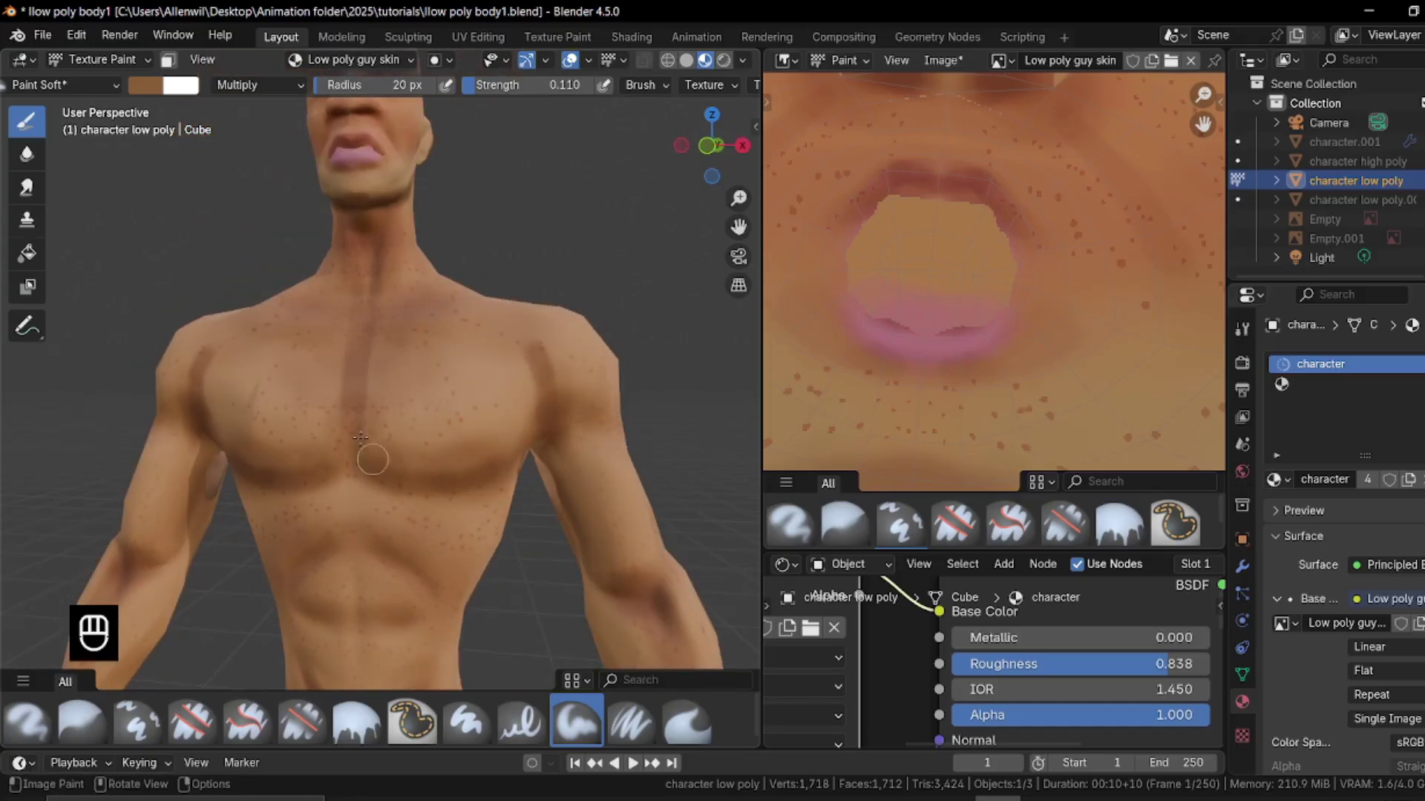
Darken the vertical groove between the nose and the upper lip
mouse_move(407, 292)
middle_down()
mouse_move(436, 361)
mouse_move(425, 289)
middle_up()
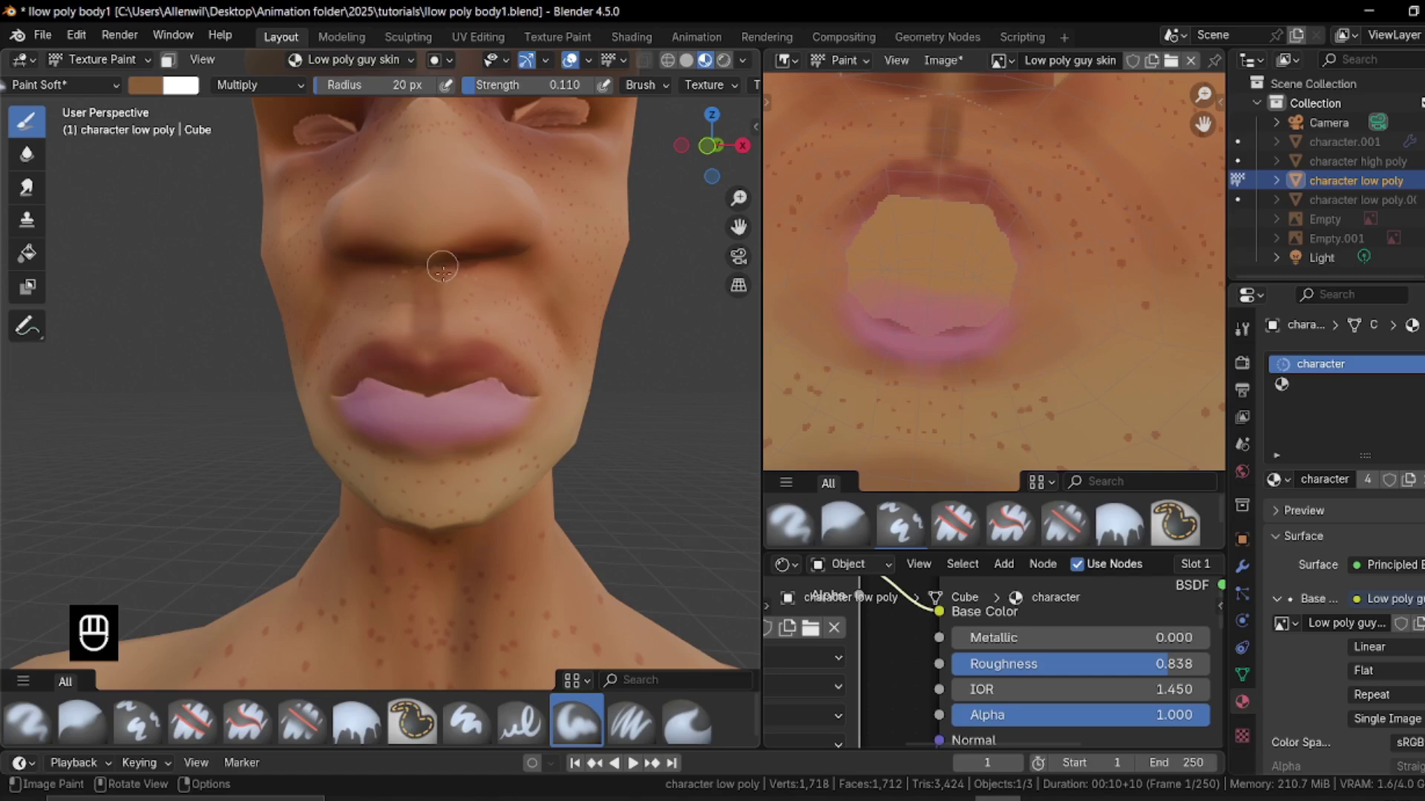
middle_drag(480, 258, 450, 286)
middle_drag(397, 424, 361, 408)
Switch the brush to Screen blending, sample the forehead's skin tone and highlight the forehead above the brows with an 80 px radius
middle_drag(303, 601, 234, 152)
click(257, 86)
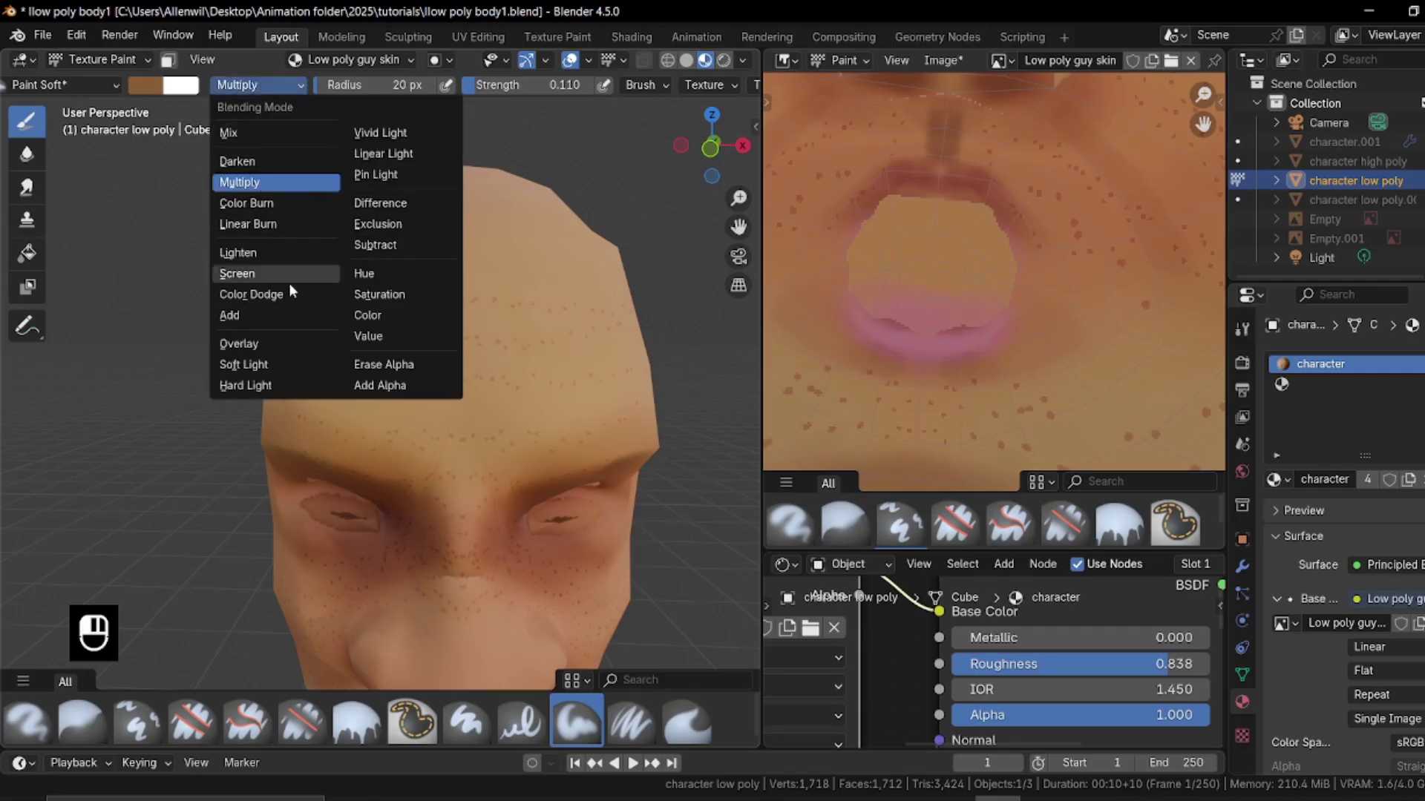
click(269, 273)
middle_drag(276, 261, 405, 296)
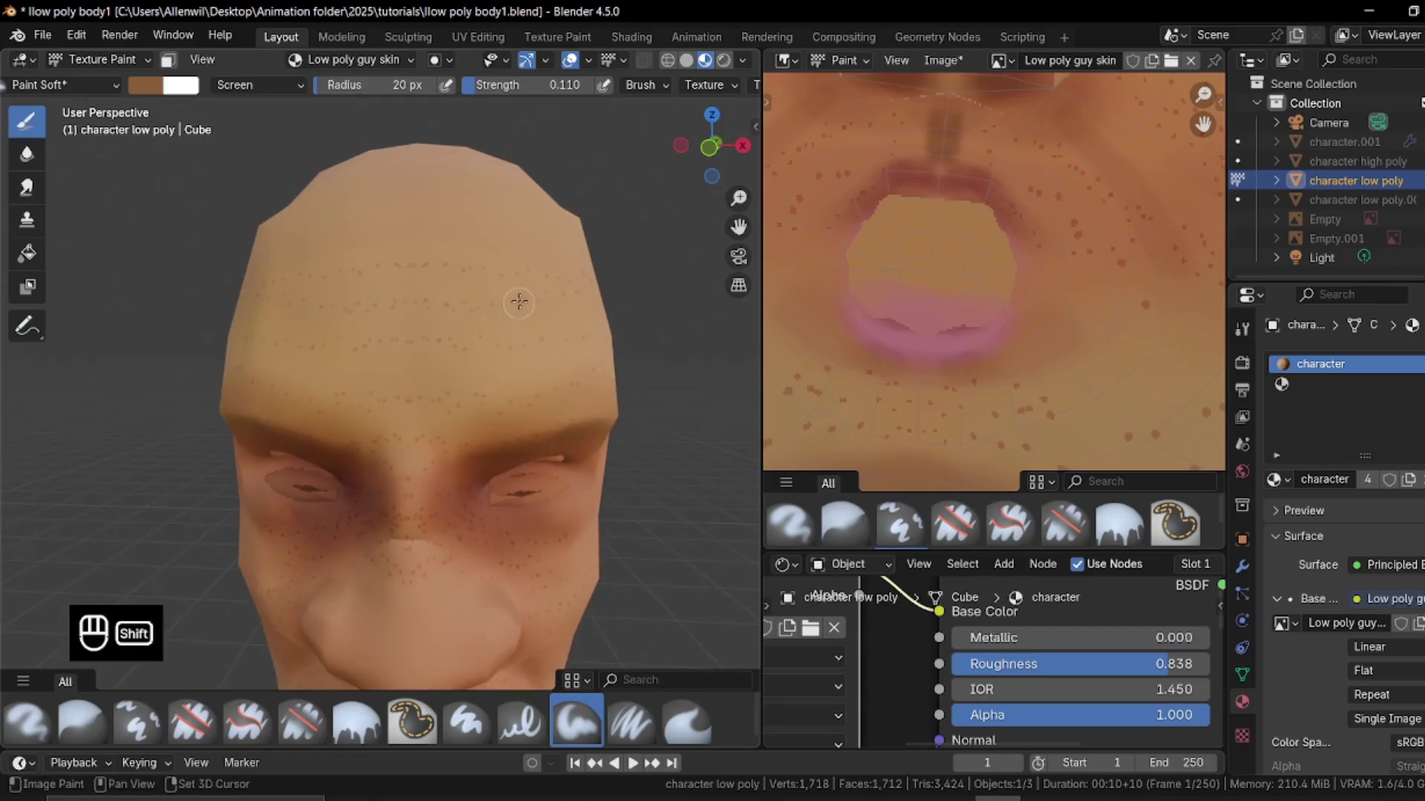
key(shift+x)
key(shift+x)
key(shift+x)
key(shift+x)
key(shift+x)
key(shift+x)
mouse_move(520, 315)
middle_down()
mouse_move(466, 293)
mouse_move(472, 310)
middle_up()
key(f)
click(547, 306)
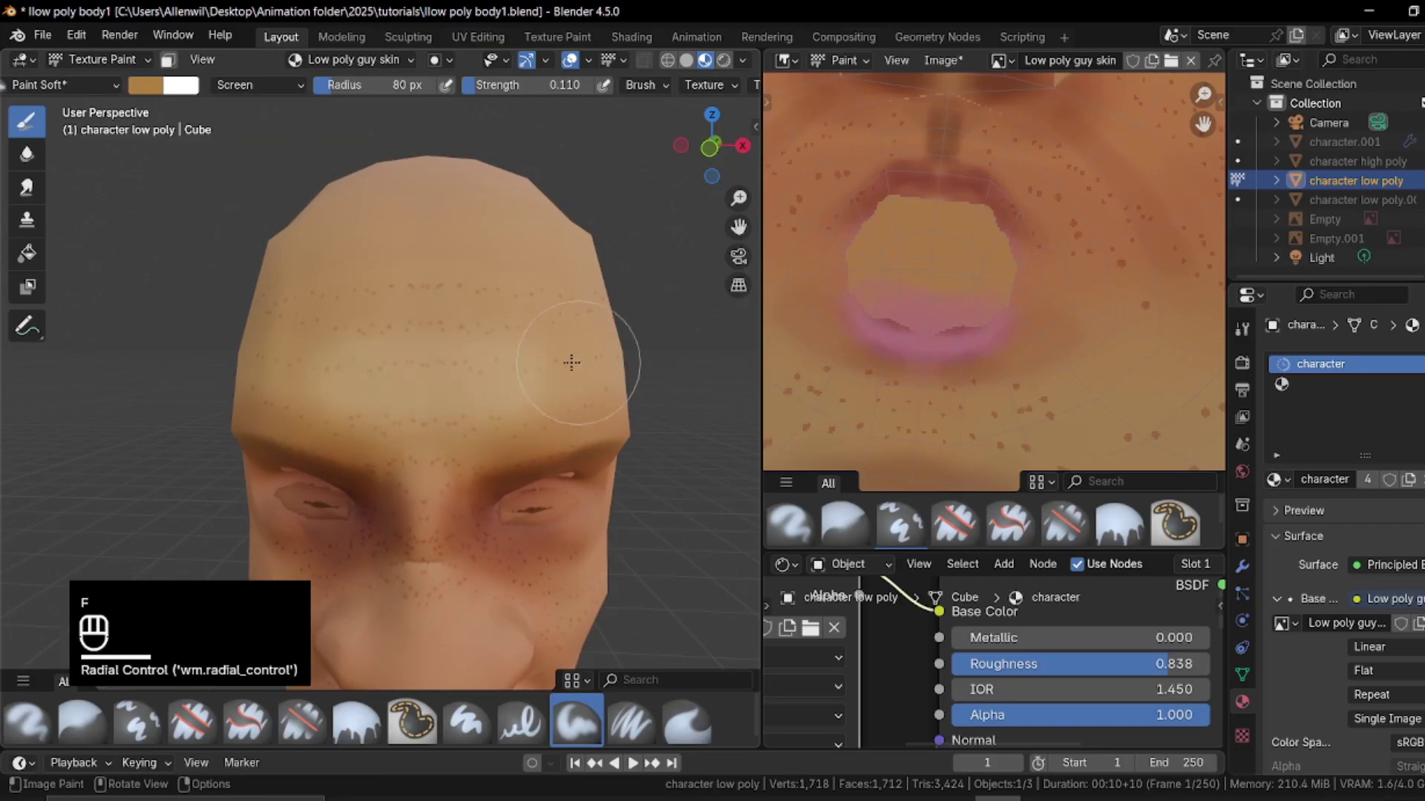
Sample the orange skin tone of the nose and highlight the nose with a 31 px brush radius
key(f)
click(482, 387)
mouse_move(438, 354)
middle_down()
mouse_move(381, 372)
mouse_move(412, 384)
middle_up()
key(shift+x)
shift+middle_drag(393, 512, 393, 367)
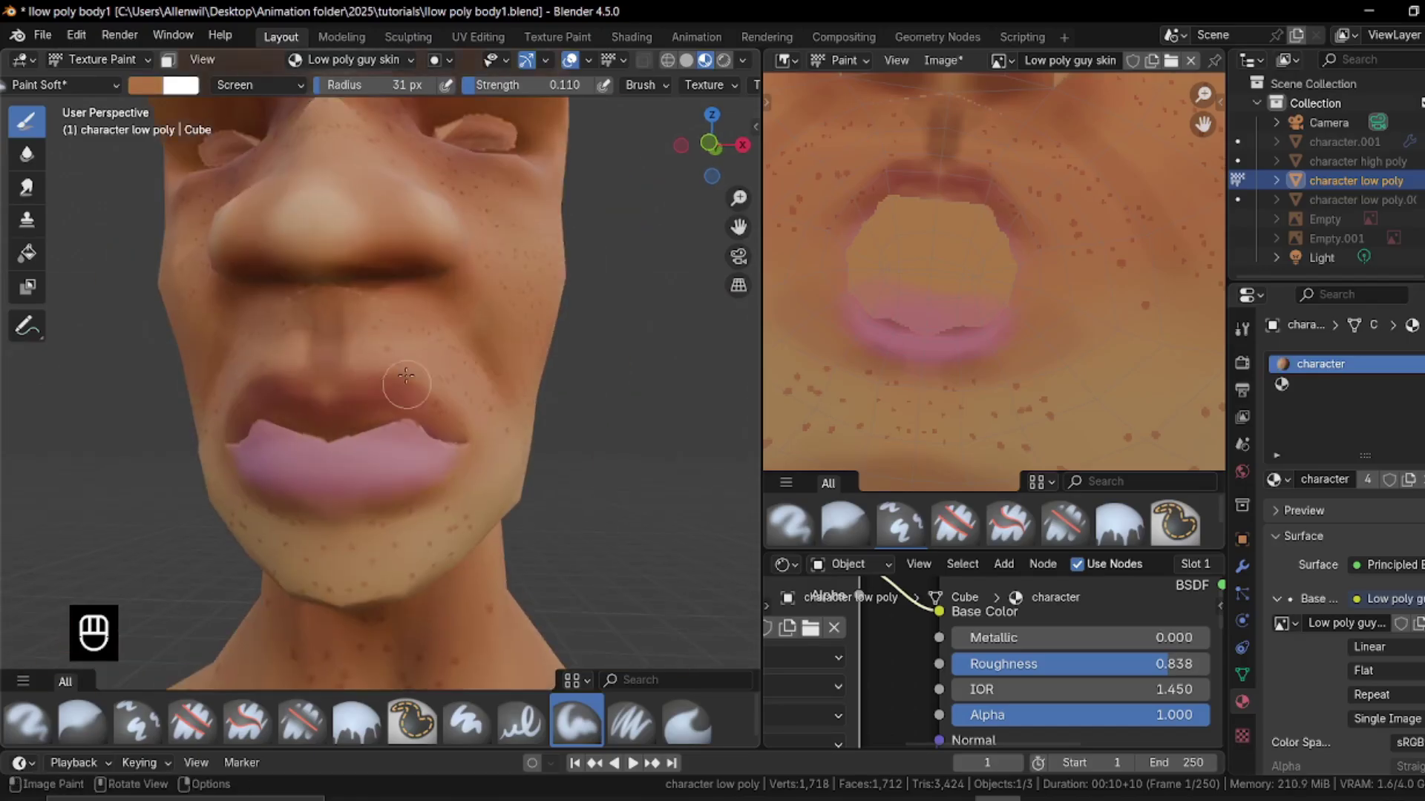
Highlight the skin along the outer edge of the upper lip with a 14 px brush radius
key(f)
click(392, 365)
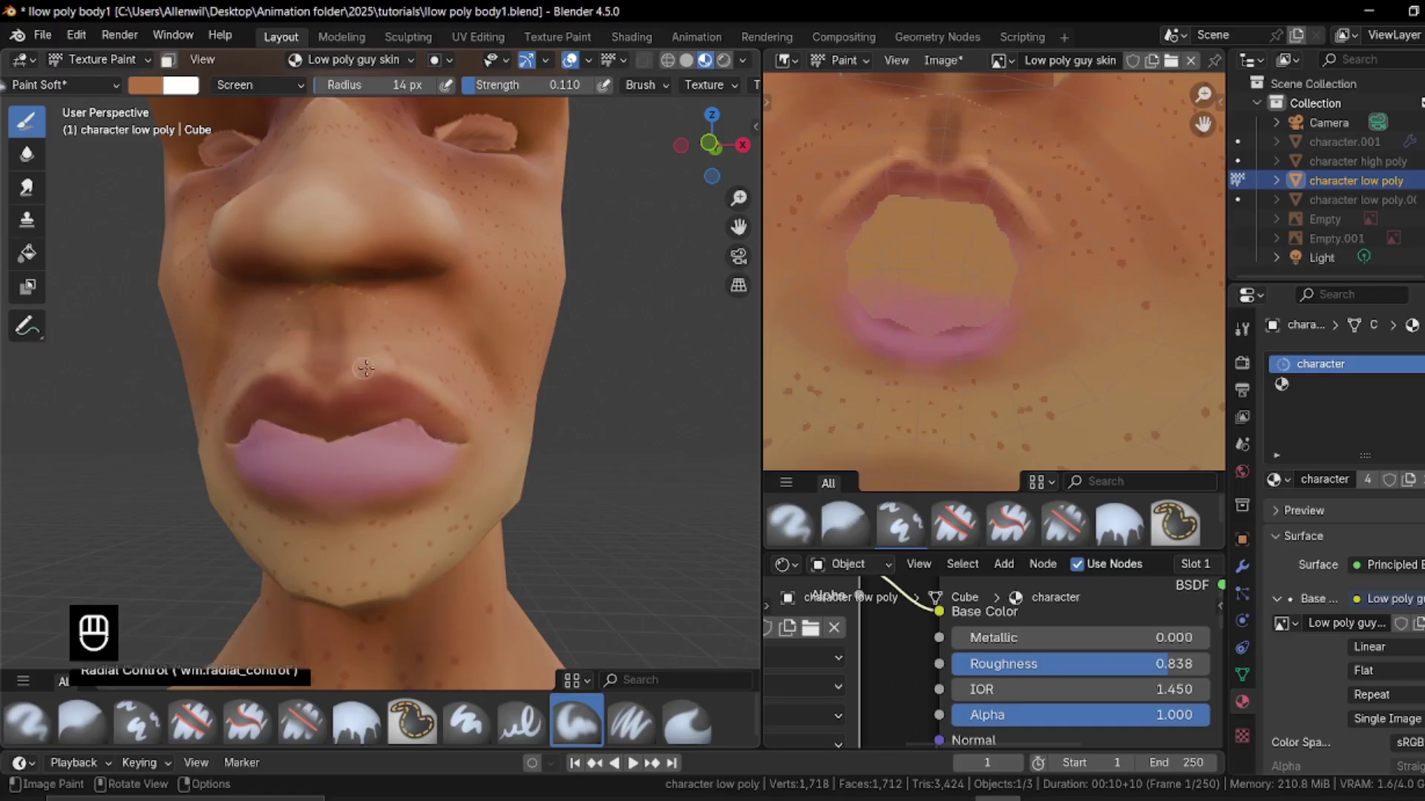
key(q)
click(402, 369)
mouse_move(412, 331)
middle_down()
mouse_move(482, 330)
mouse_move(299, 326)
mouse_move(363, 330)
mouse_move(316, 367)
middle_up()
Undo the last highlight strokes at the lower lip, sample a new tone there and repaint the highlight along its lower edge
key(q)
click(300, 326)
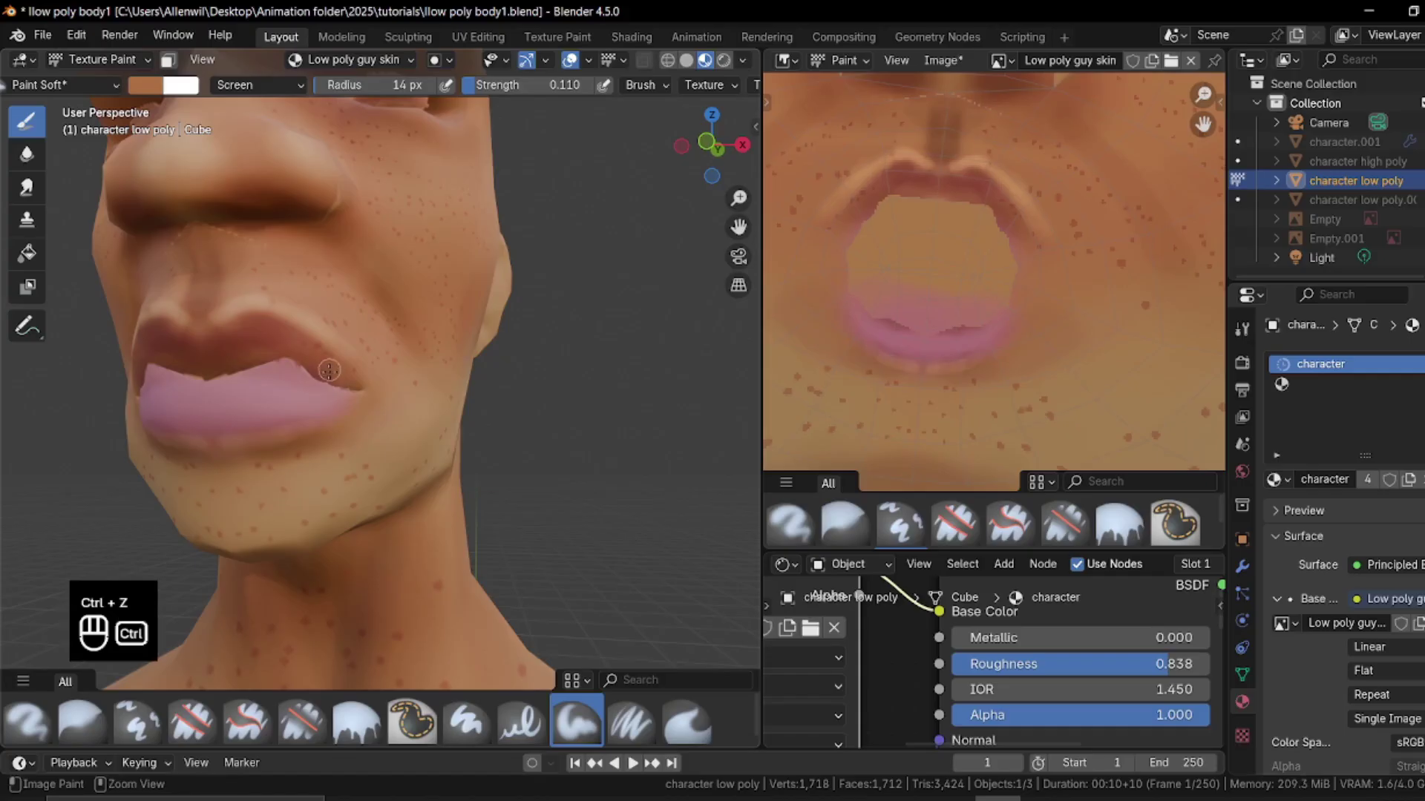
key(shift+x)
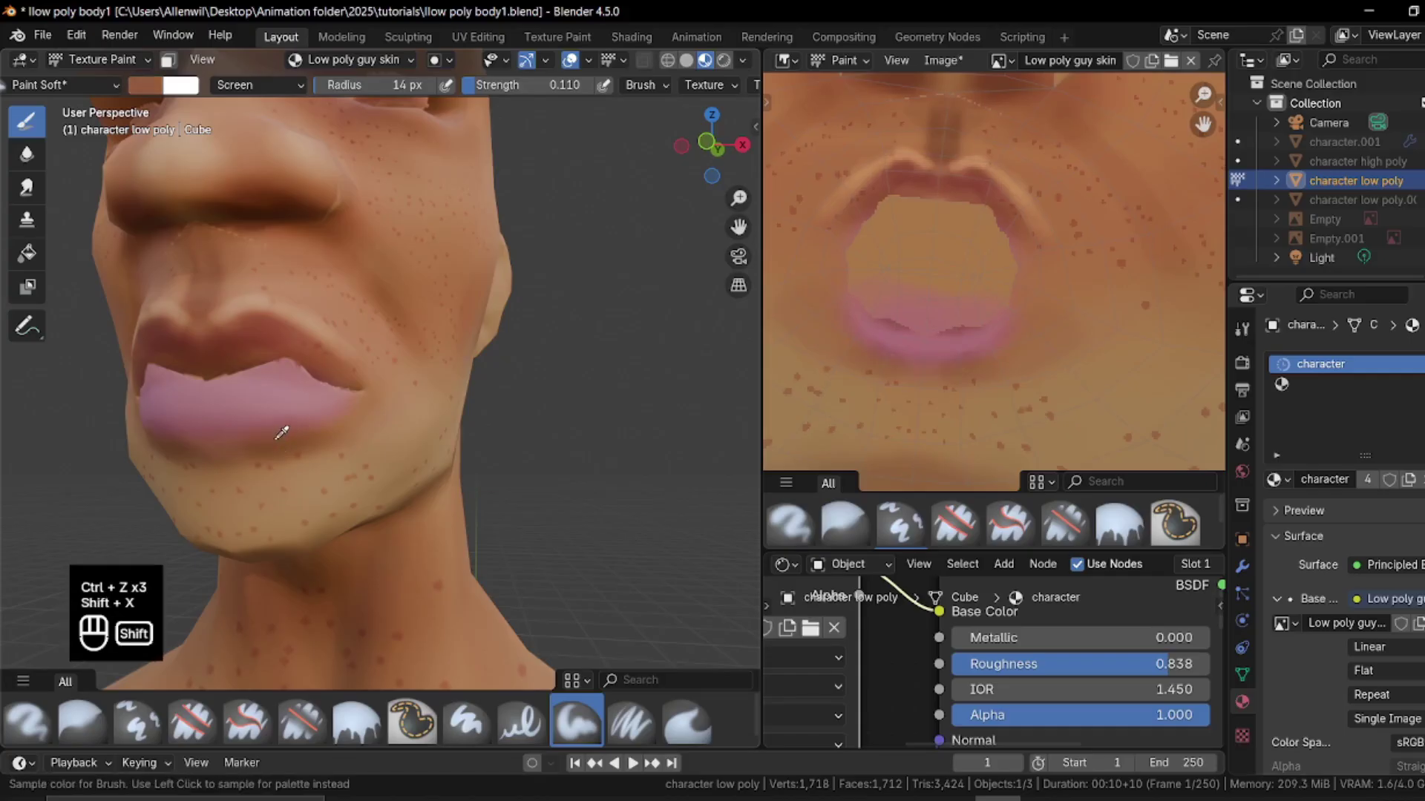
ctrl+middle_drag(380, 278, 398, 363)
shift+middle_drag(398, 363, 398, 376)
Sample the chin's skin tone and paint a highlight on the chin with a 38 px brush radius
key(shift+x)
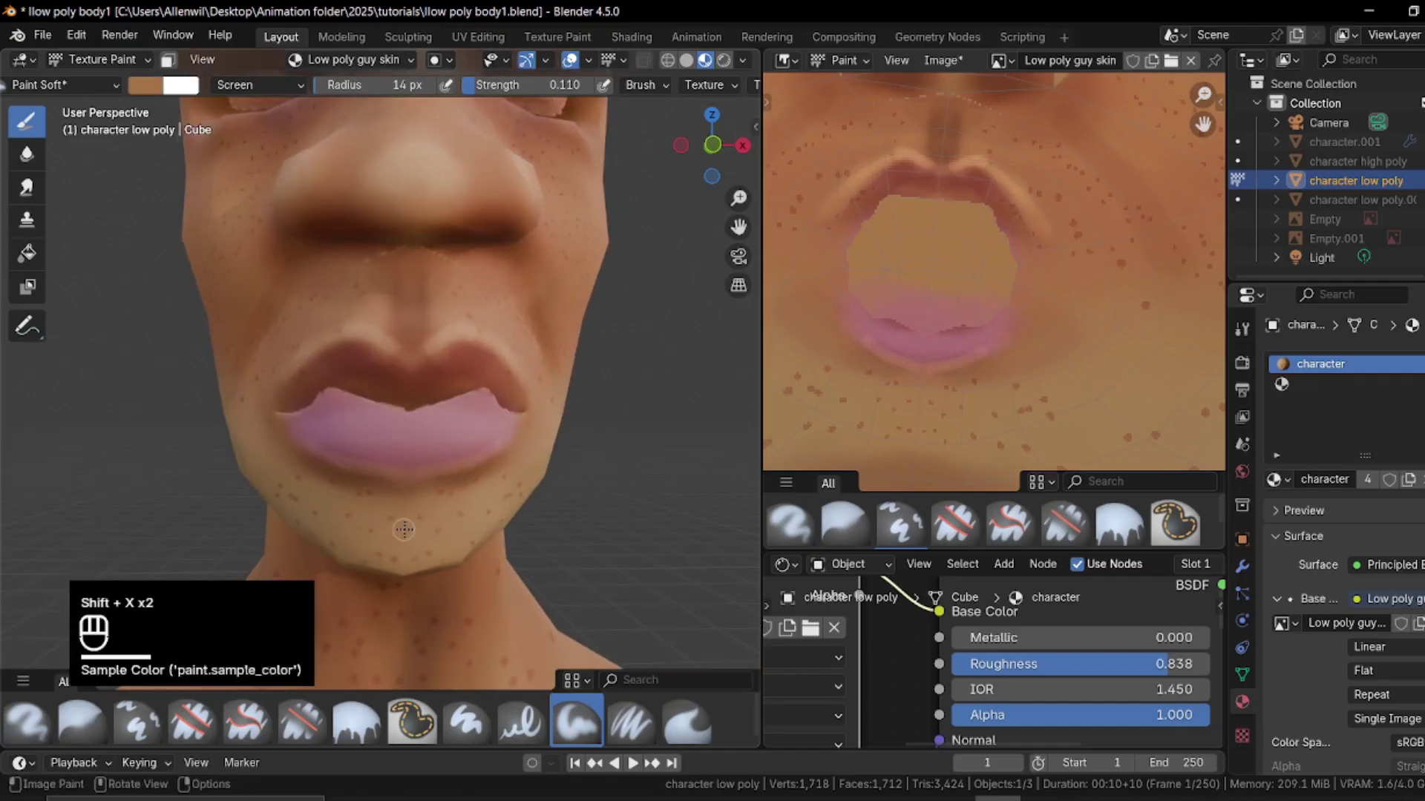
key(f)
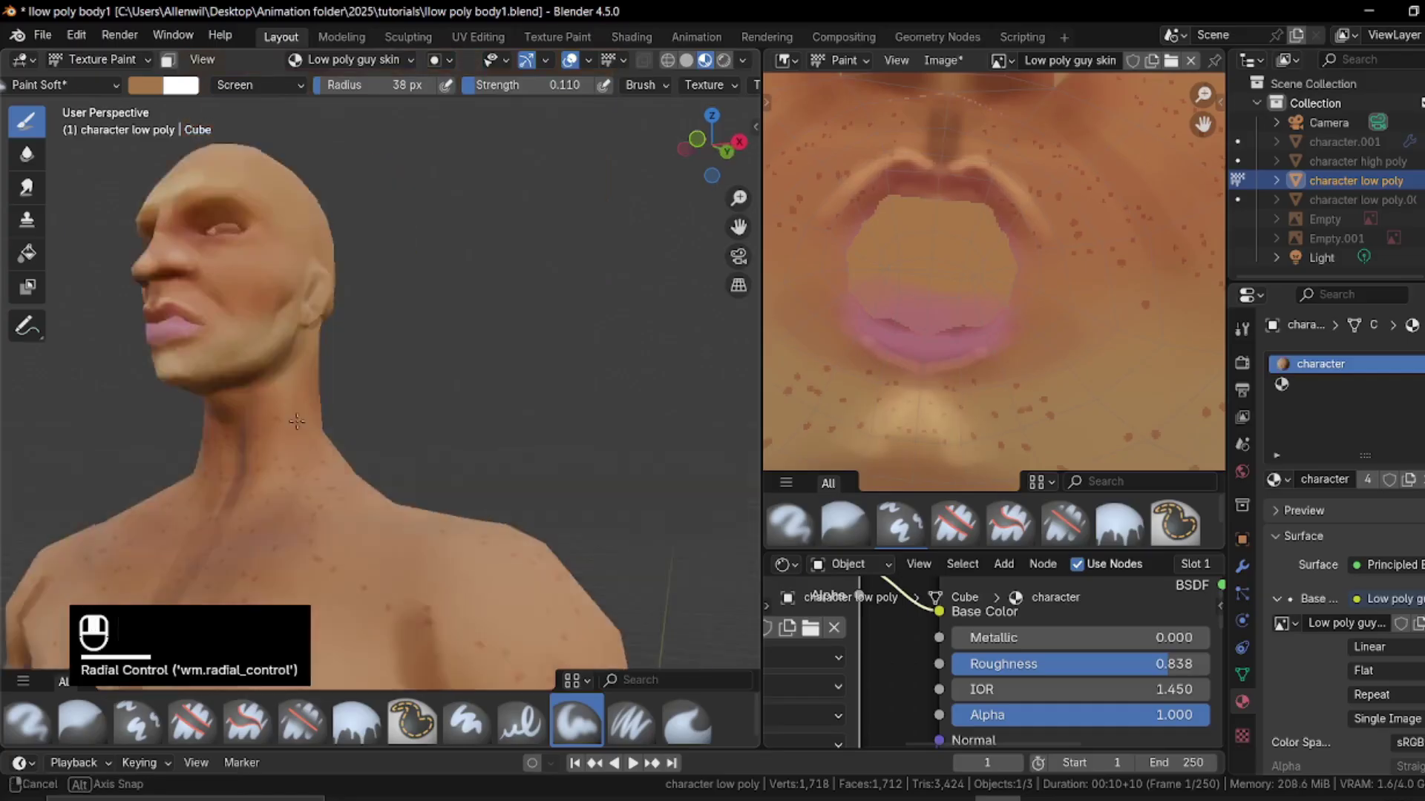
Set the brush radius to 36 px, switch to PureRef and load the recent character reference board
middle_drag(297, 460, 416, 469)
key(f)
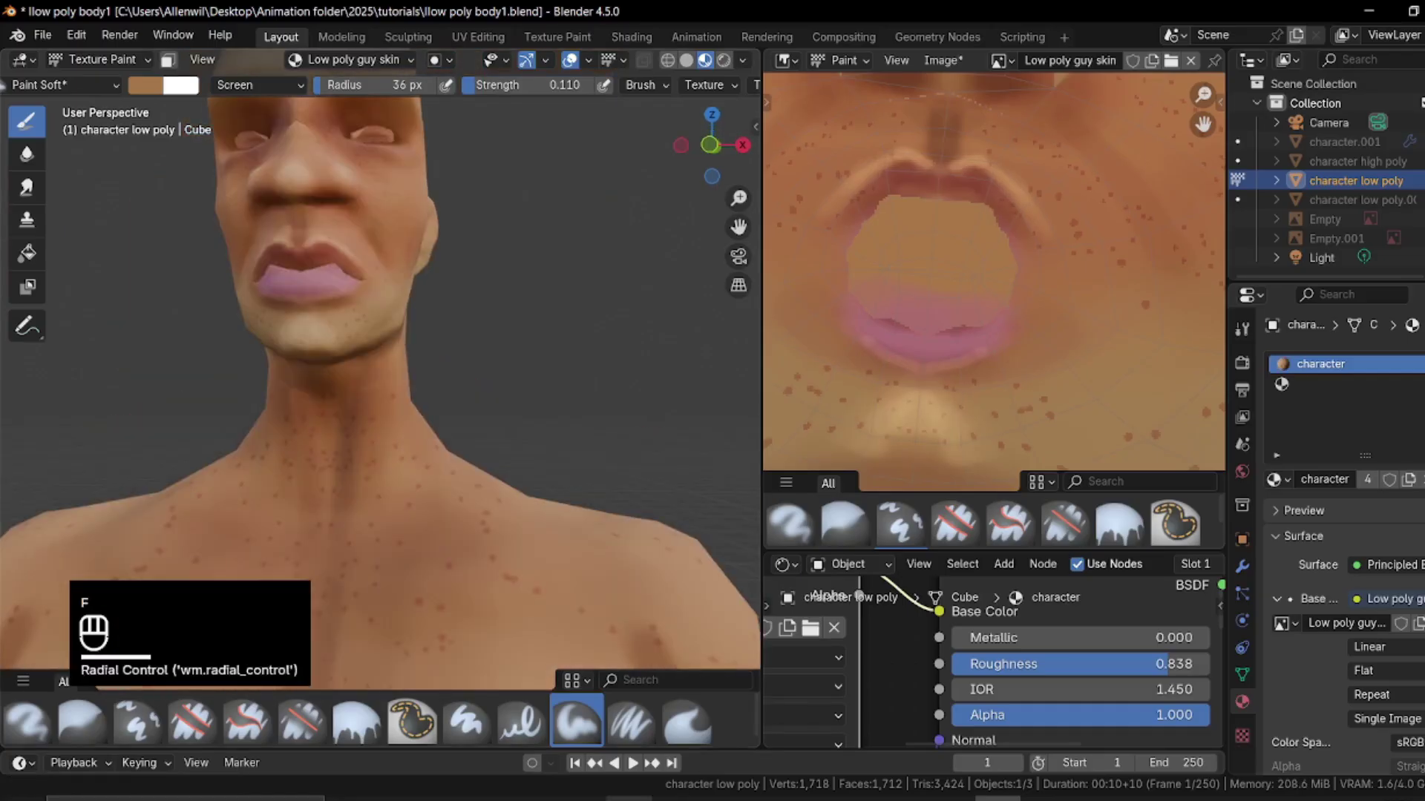
key(alt+Tab)
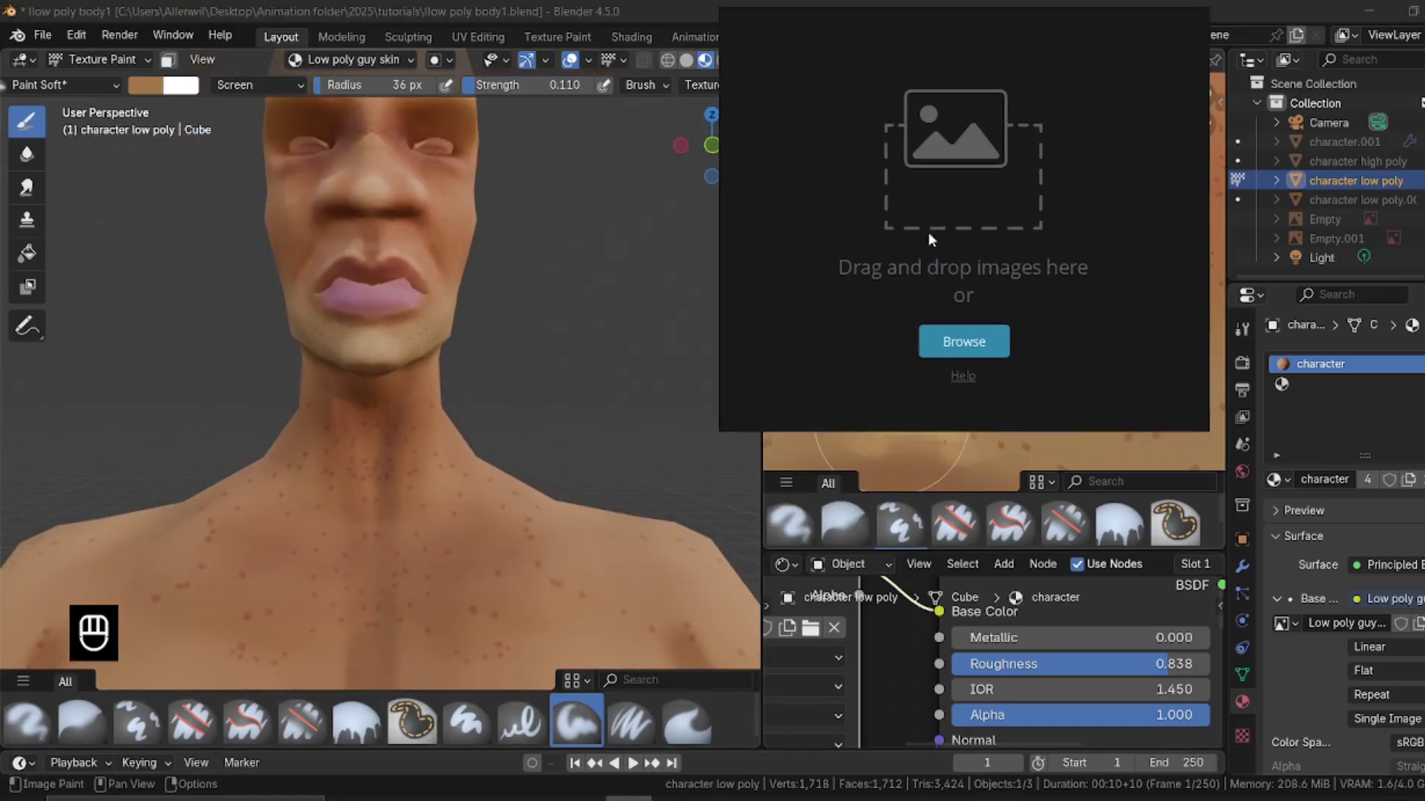
right_click(928, 233)
mouse_move(977, 527)
mouse_move(1140, 557)
click(853, 550)
Look over the stylized character references on the board, including the bald male body concept sheet
scroll(915, 337, up, 4)
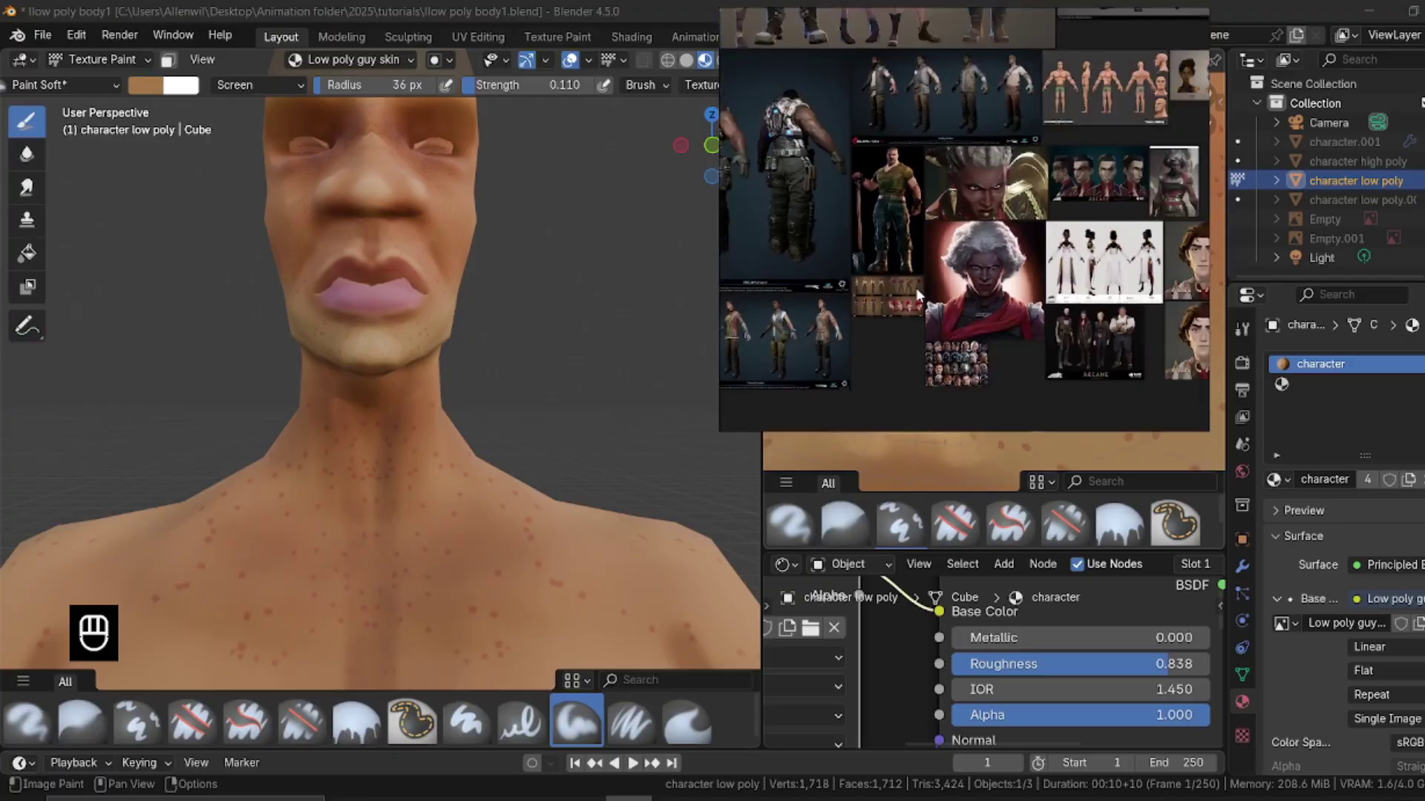
scroll(975, 206, down, 3)
scroll(1034, 158, up, 5)
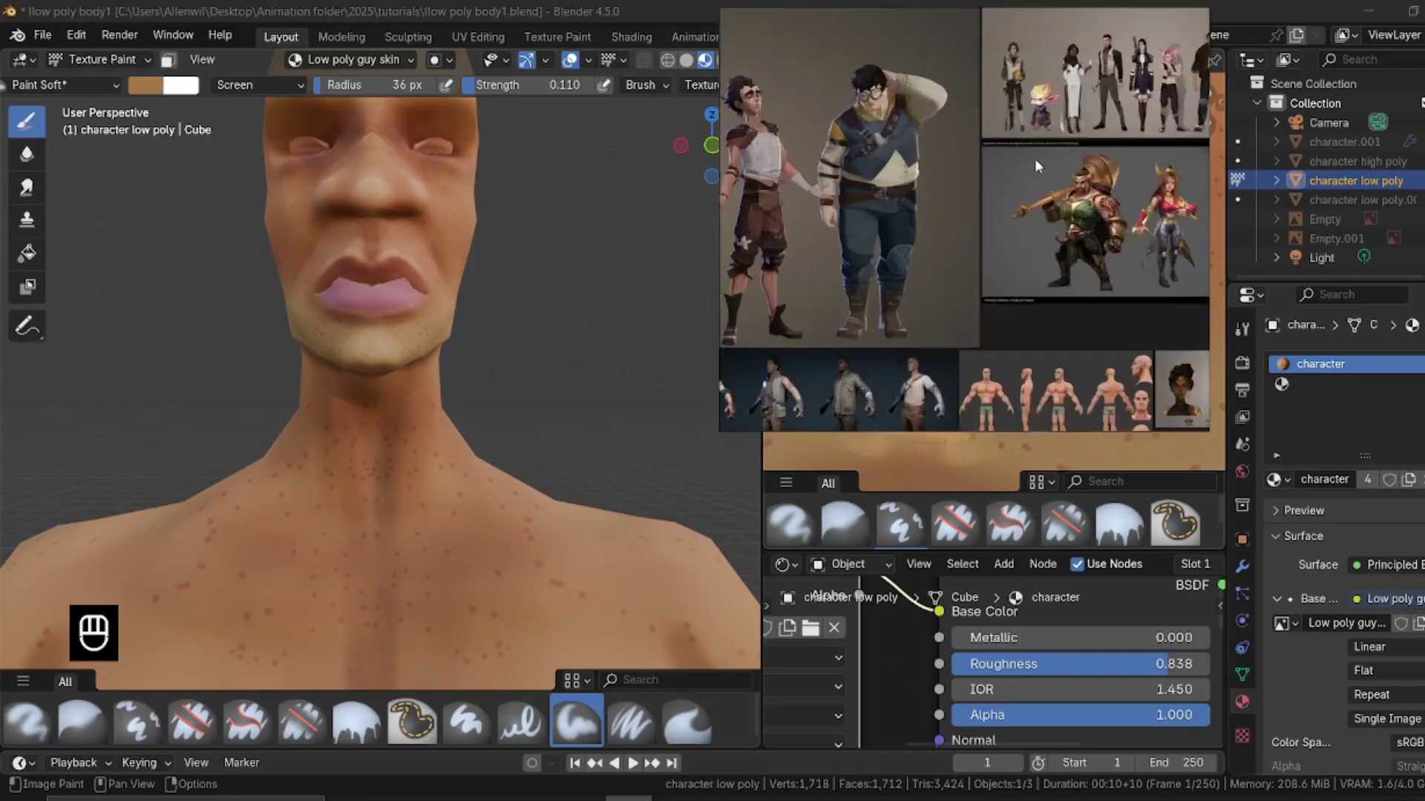
scroll(903, 297, down, 3)
scroll(902, 297, up, 3)
scroll(950, 179, up, 4)
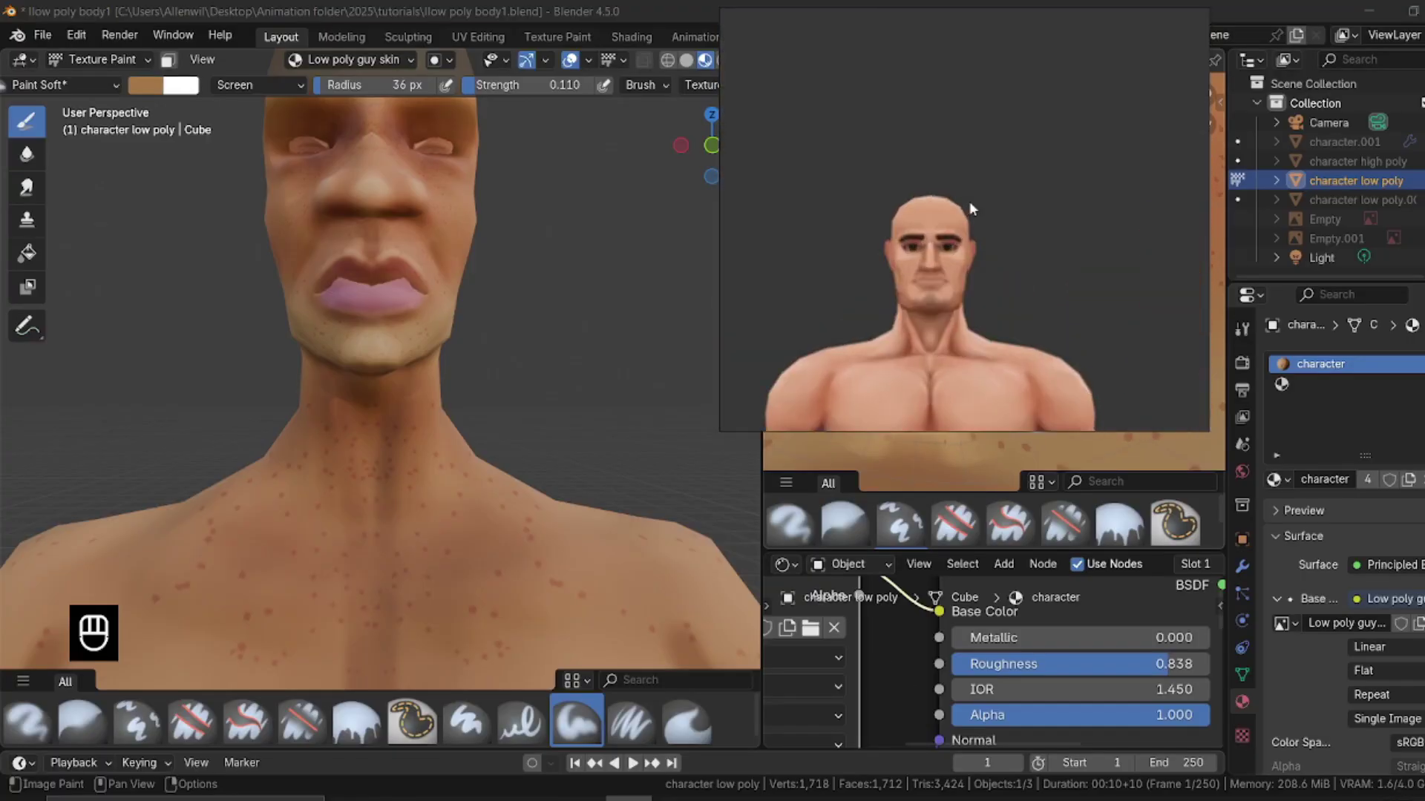
scroll(945, 216, down, 4)
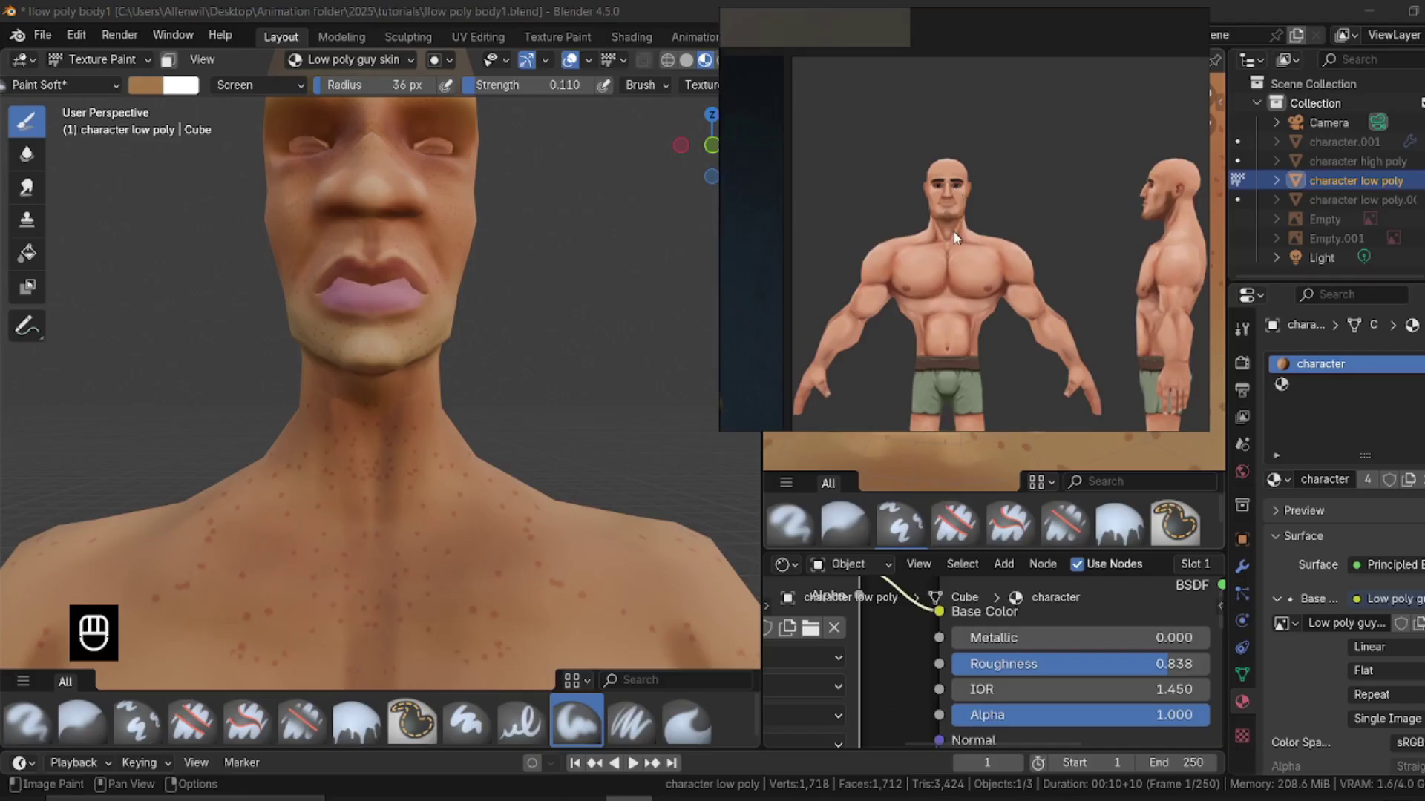
scroll(968, 230, down, 5)
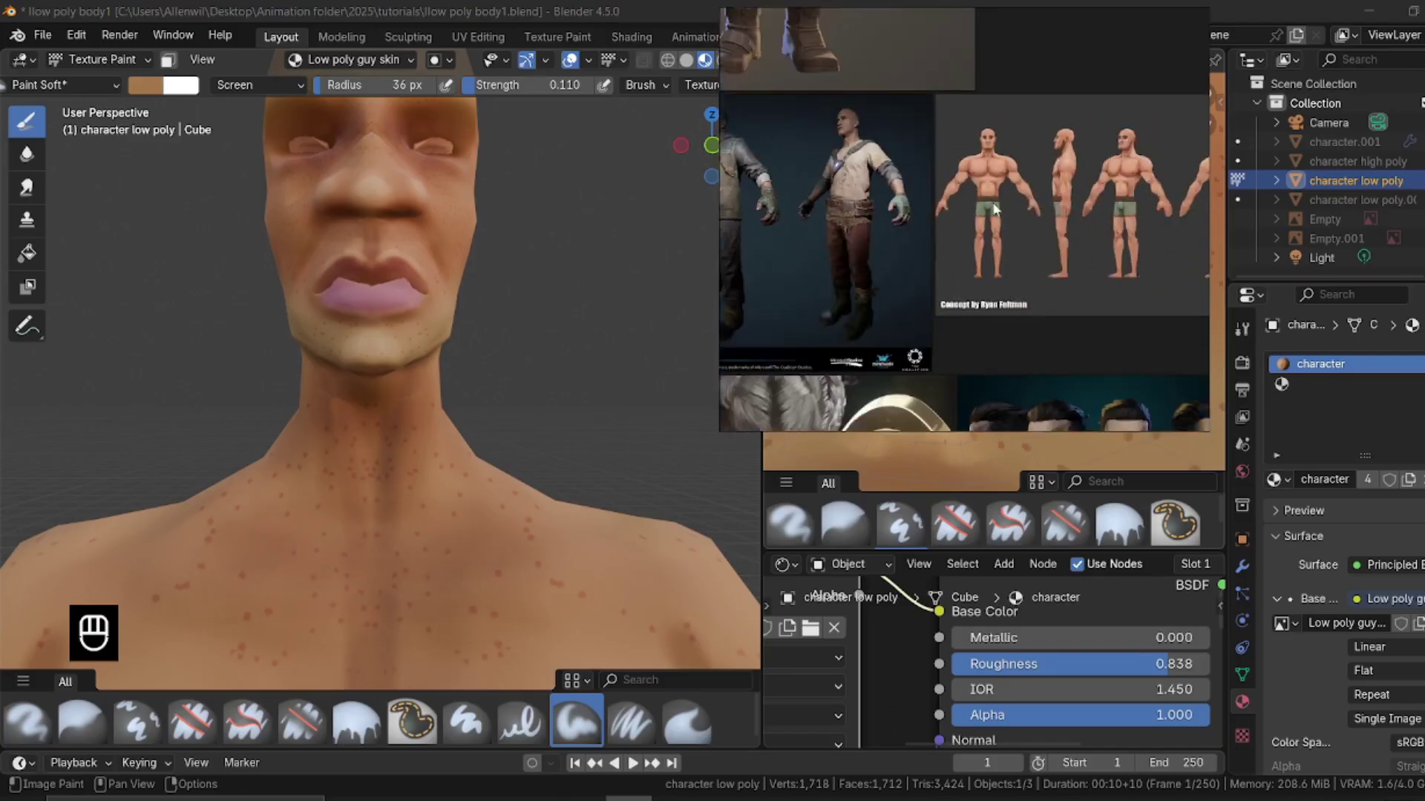
scroll(916, 264, down, 2)
scroll(964, 186, up, 5)
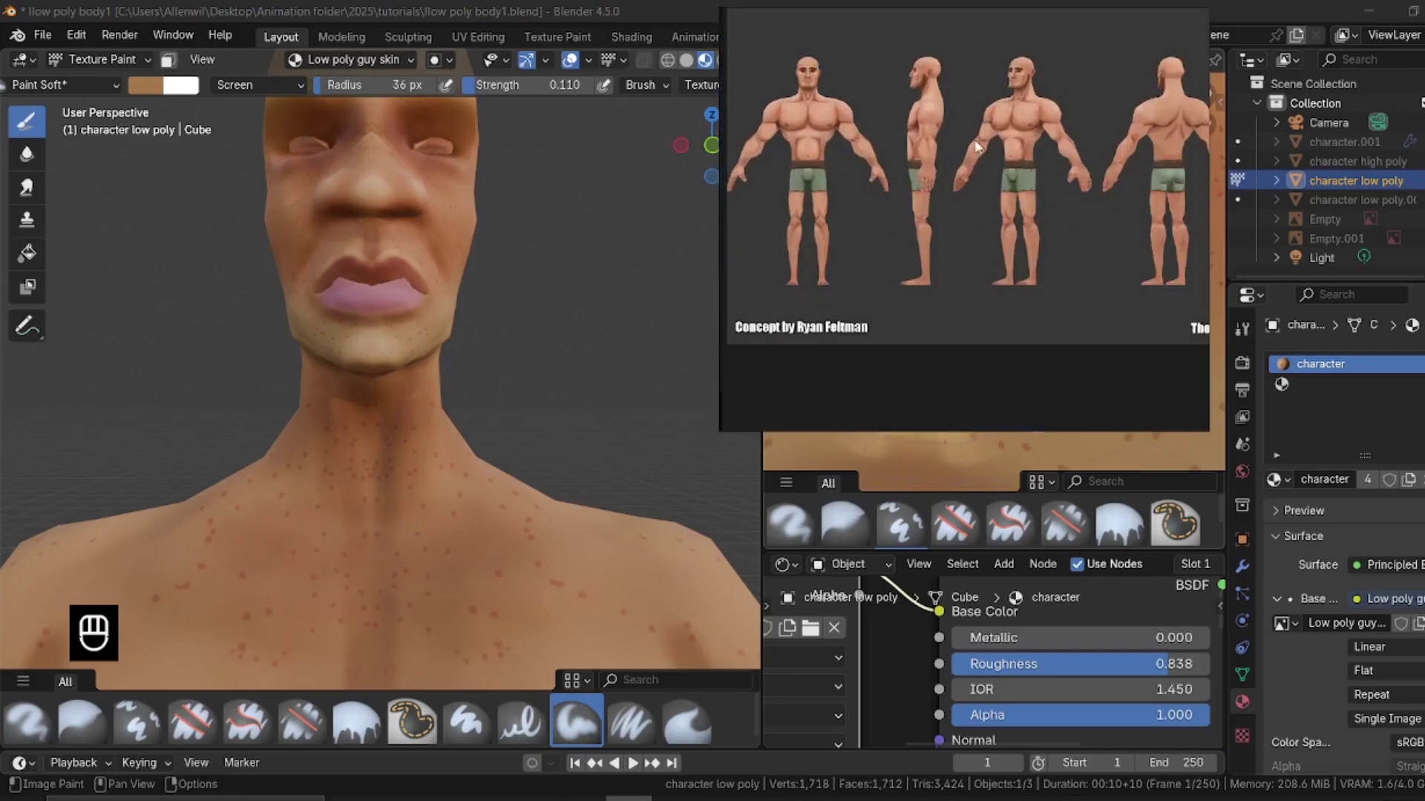
scroll(877, 150, down, 6)
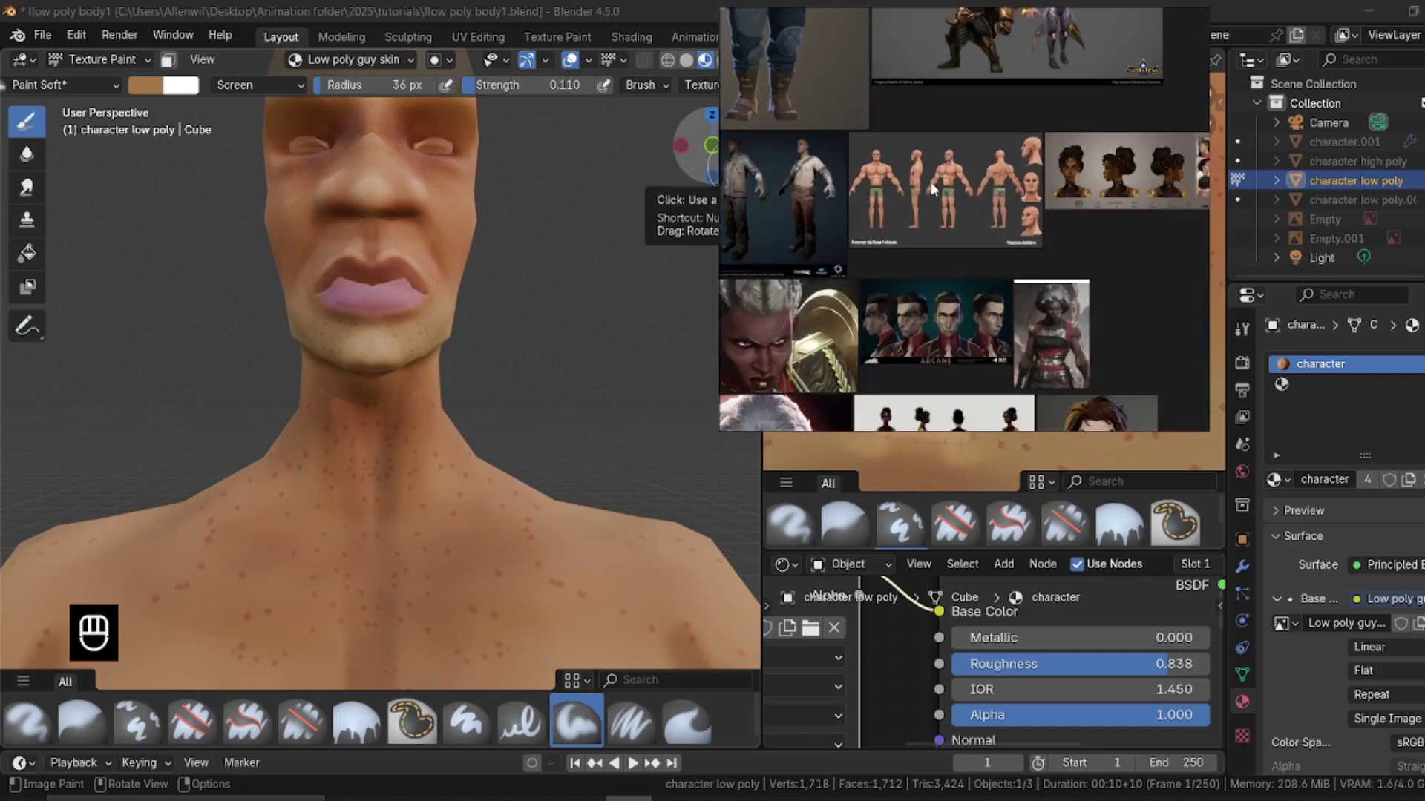
scroll(920, 182, down, 5)
middle_drag(838, 212, 1013, 270)
scroll(947, 223, up, 3)
middle_drag(1071, 190, 916, 318)
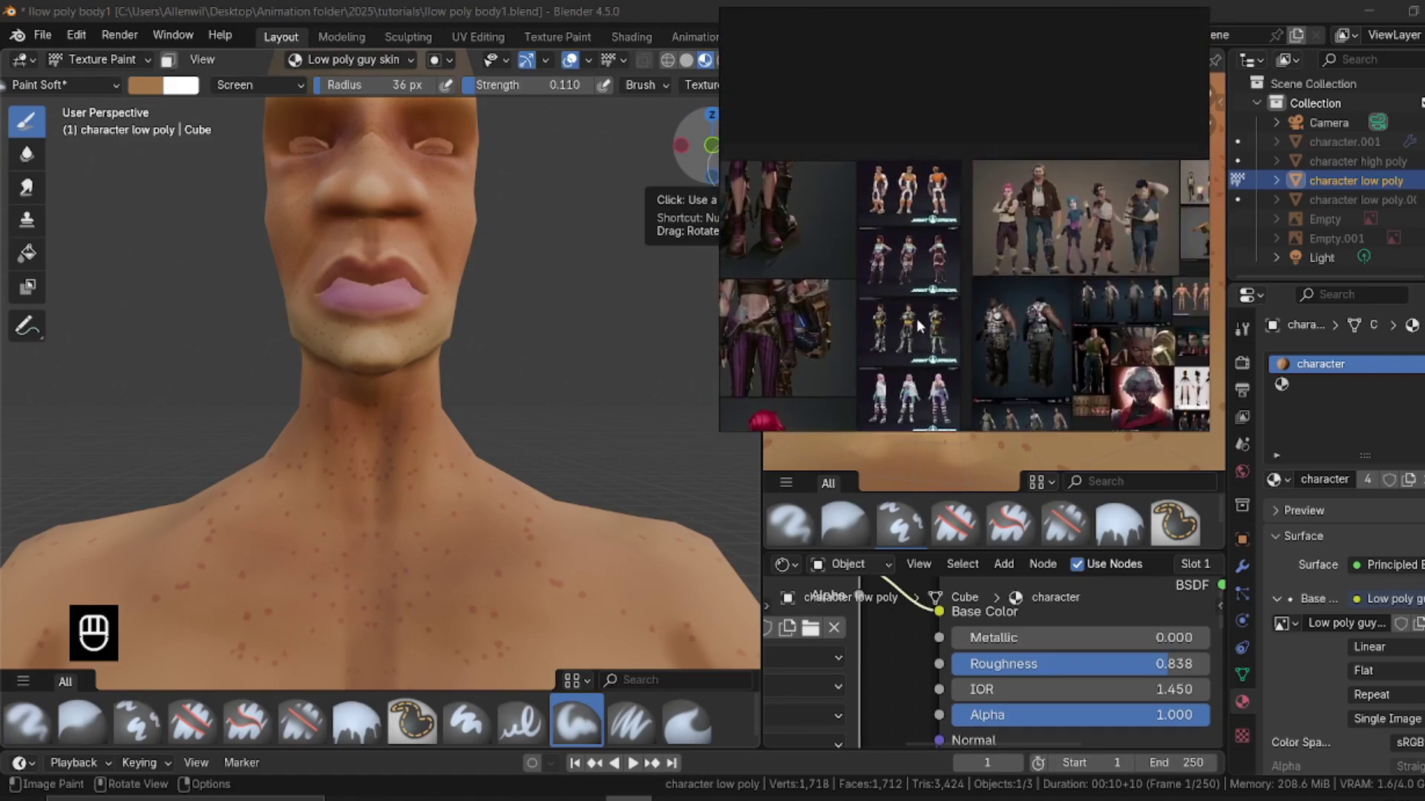
Examine the skin shading on the front view of the bald male concept and compare it with the model's face
scroll(936, 255, up, 5)
middle_drag(965, 256, 686, 83)
scroll(685, 83, down, 2)
scroll(1114, 349, down, 2)
middle_drag(1113, 349, 993, 177)
scroll(1120, 160, up, 6)
middle_drag(1120, 160, 955, 198)
scroll(1061, 168, down, 2)
scroll(1073, 132, up, 4)
middle_drag(1072, 132, 965, 9)
scroll(920, 116, up, 1)
scroll(922, 114, down, 1)
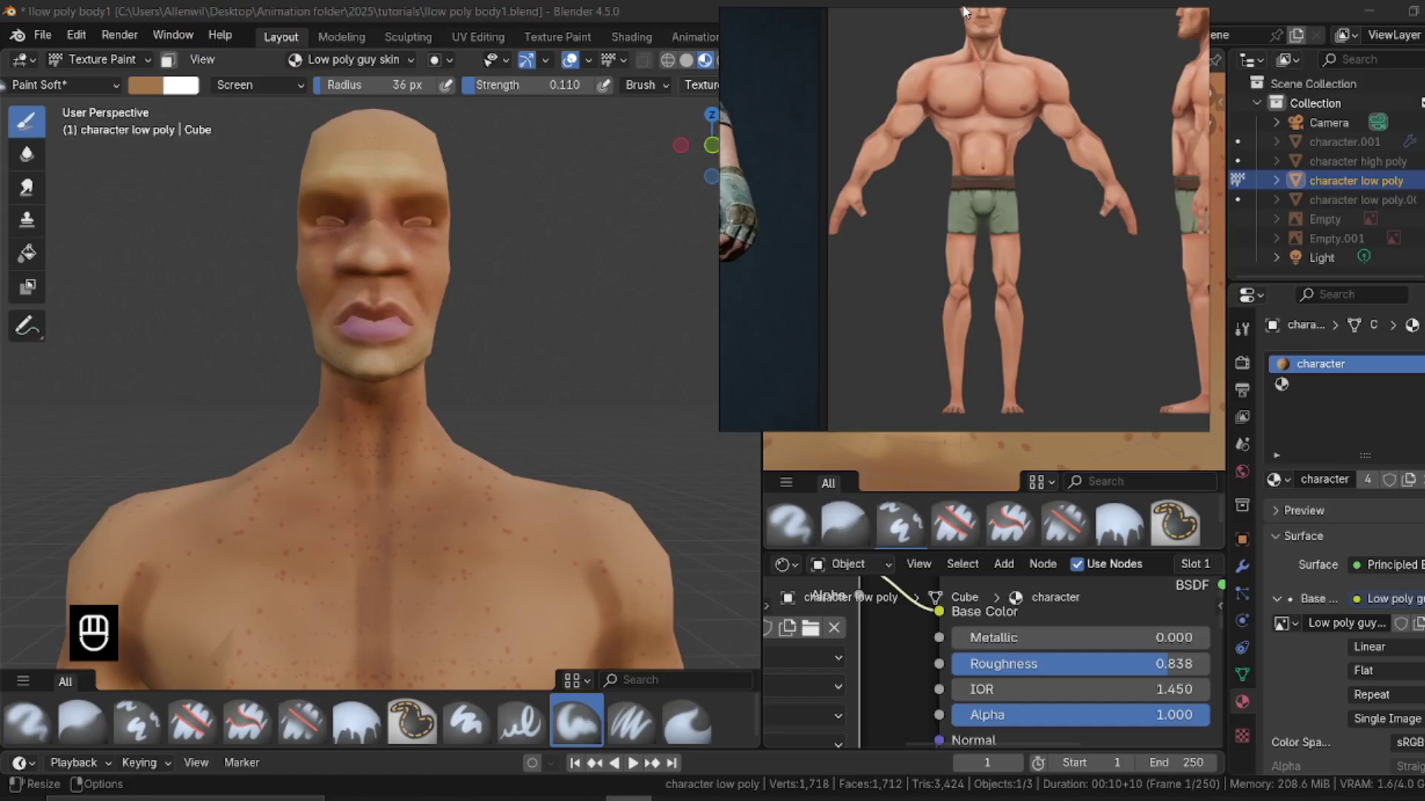
middle_drag(899, 292, 914, 348)
middle_drag(390, 434, 312, 415)
scroll(394, 345, up, 2)
middle_drag(366, 354, 474, 292)
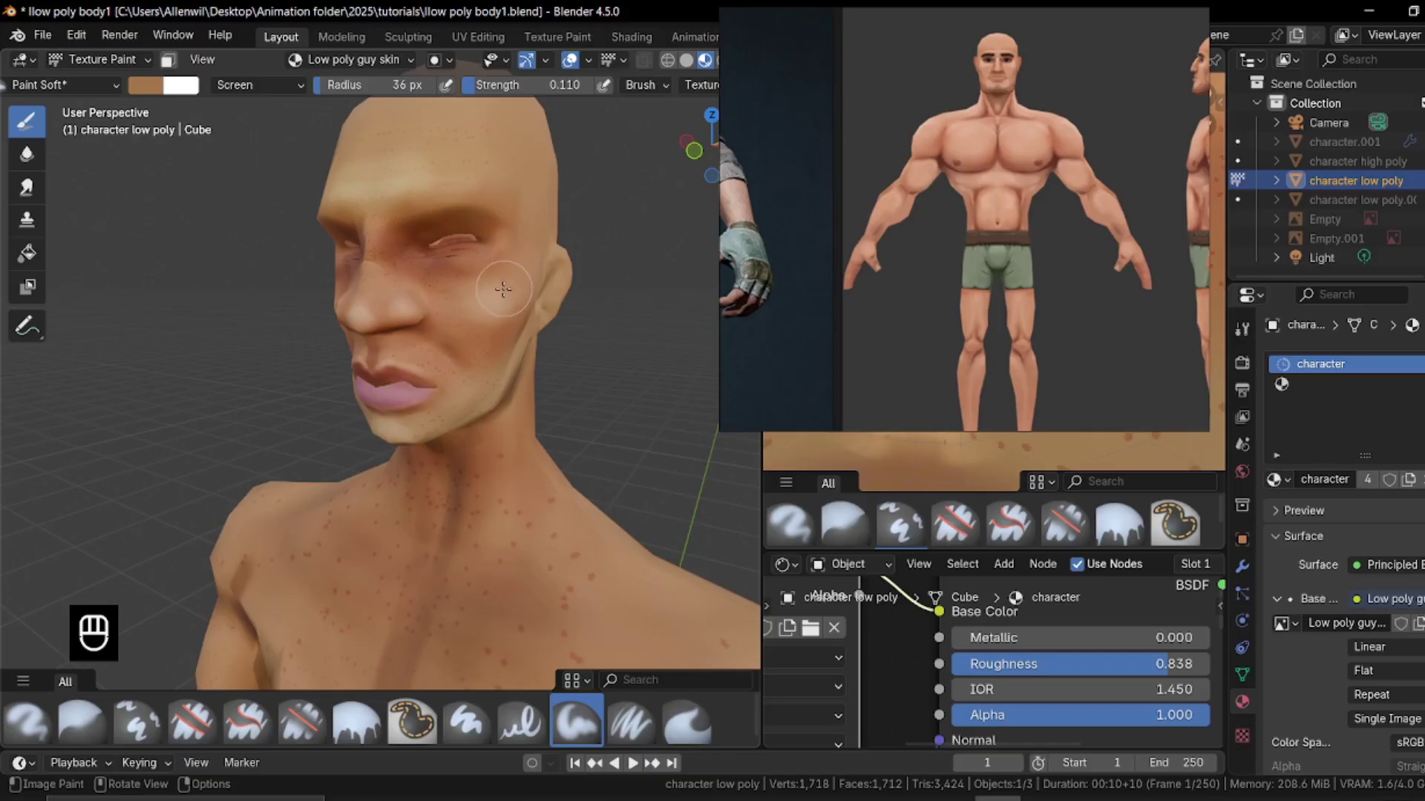
scroll(504, 289, up, 4)
scroll(519, 386, down, 6)
Switch the soft brush to Multiply at strength 0.064, resize it for the head and save the skin texture image
key(f)
mouse_move(533, 399)
middle_down()
mouse_move(453, 423)
mouse_move(512, 400)
mouse_move(445, 356)
mouse_move(398, 238)
mouse_move(369, 327)
mouse_move(493, 445)
mouse_move(318, 502)
mouse_move(471, 381)
mouse_move(455, 416)
mouse_move(398, 391)
mouse_move(441, 373)
middle_up()
click(455, 430)
key(f)
key(f)
click(369, 327)
key(alt+s)
Try darkening the forehead creases with a 16 px brush radius, and undo the last strokes
key(f)
click(475, 438)
key(ctrl+z)
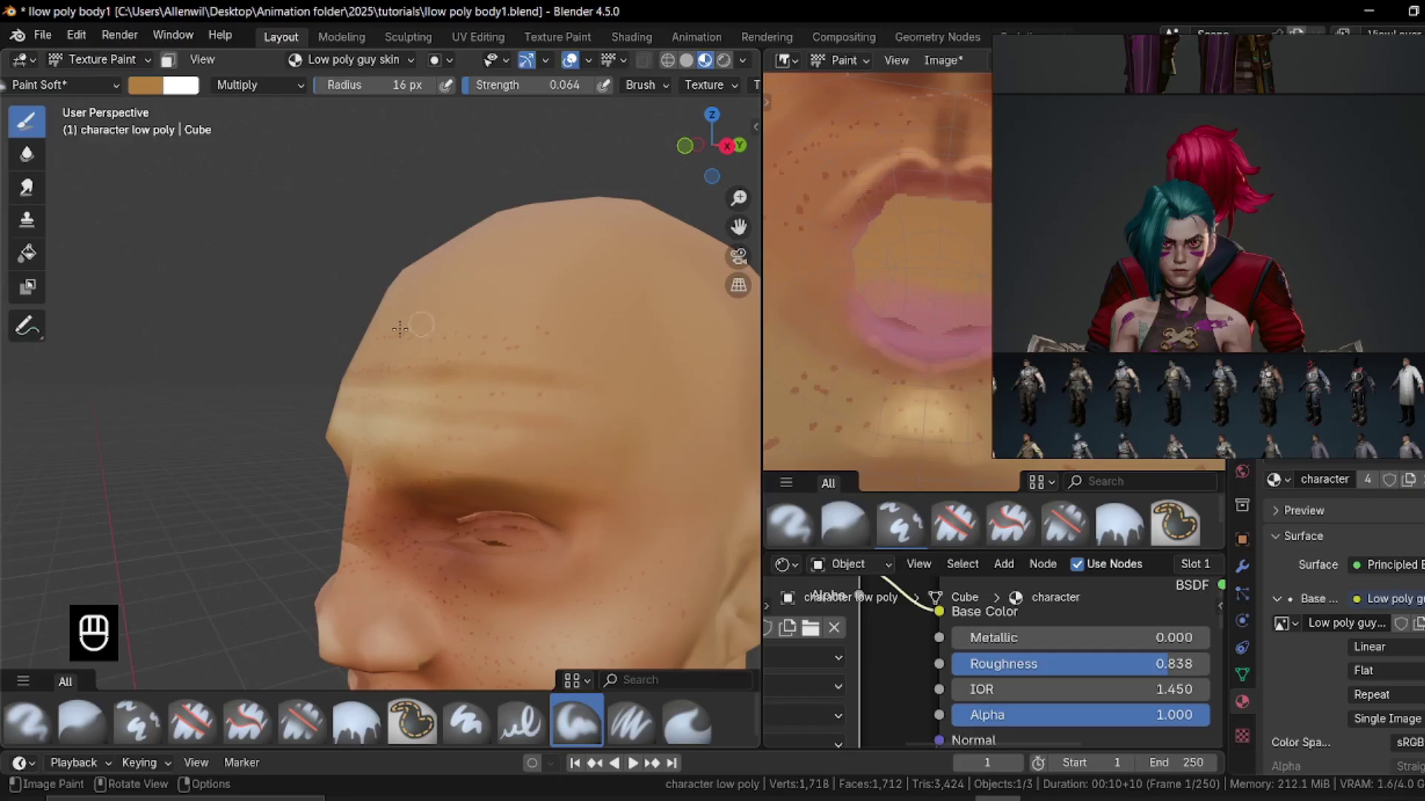
middle_drag(481, 368, 556, 363)
key(ctrl+z)
key(ctrl+z)
key(ctrl+z)
Sample the brown shadow tone at the chest and darken the line between the pectorals and their lower edges
mouse_move(499, 394)
middle_down()
mouse_move(439, 417)
mouse_move(401, 369)
middle_up()
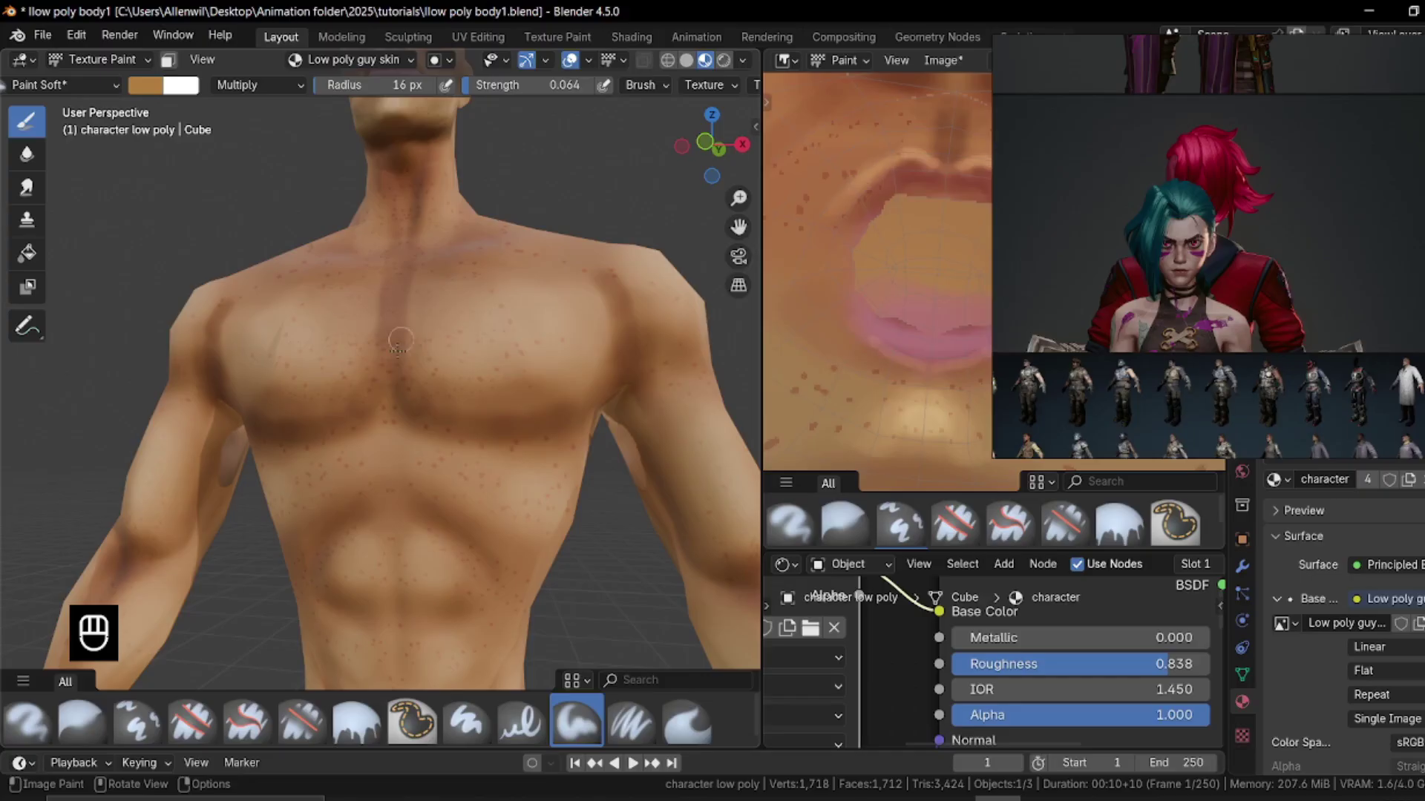
key(shift)
key(shift+x)
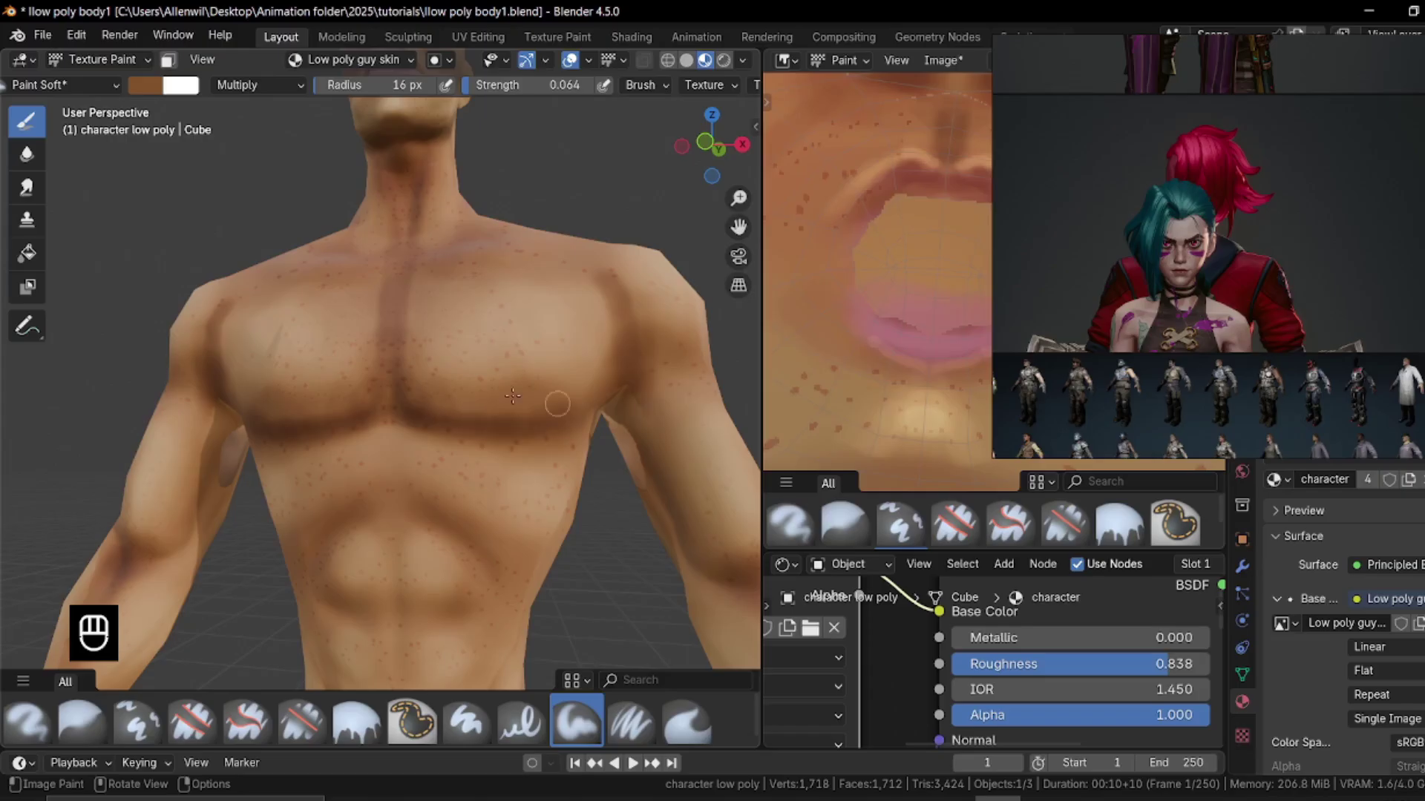
Darken the crease between the pectoral and the shoulder with the 16 px Multiply brush
middle_drag(512, 396, 493, 421)
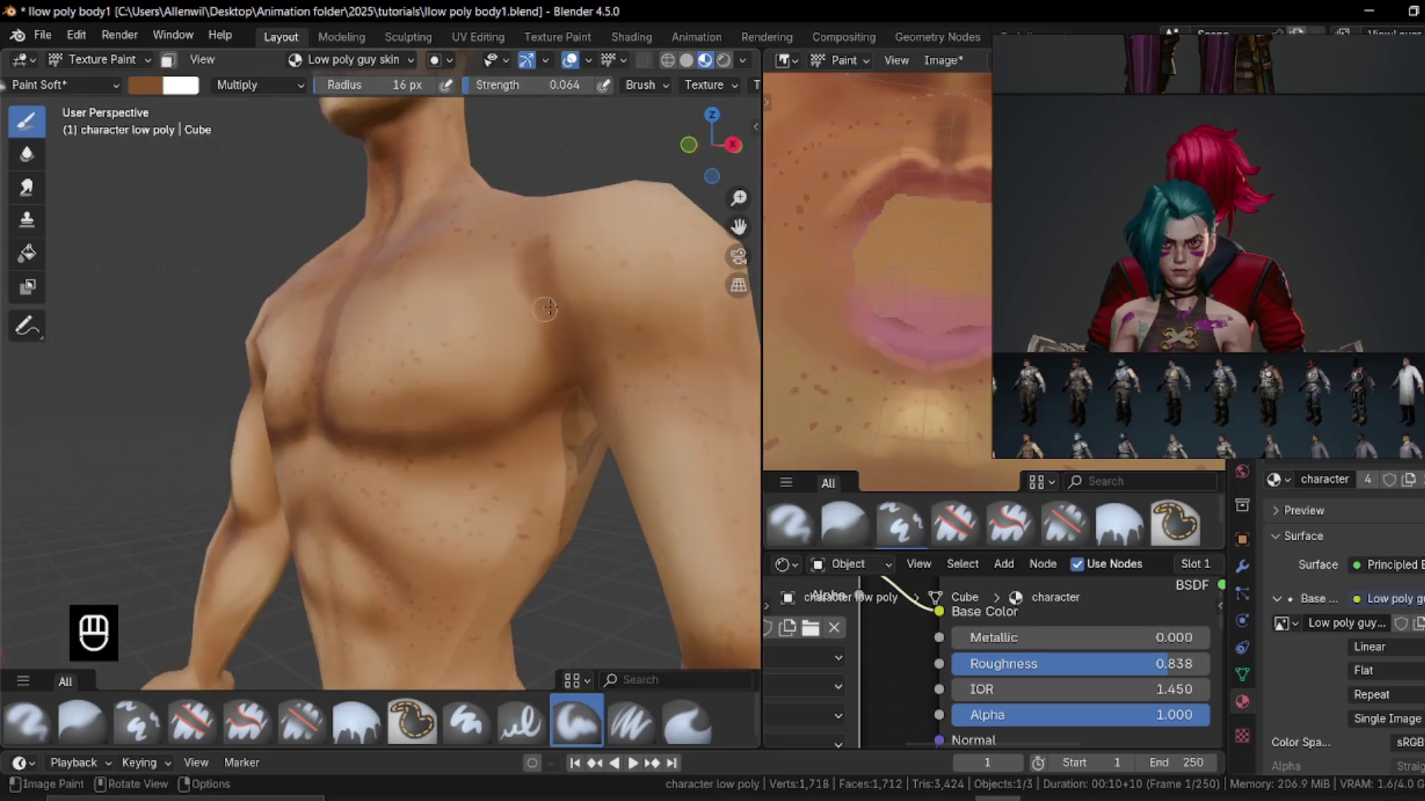
middle_drag(546, 309, 637, 425)
mouse_move(696, 361)
middle_down()
mouse_move(566, 297)
mouse_move(400, 403)
middle_up()
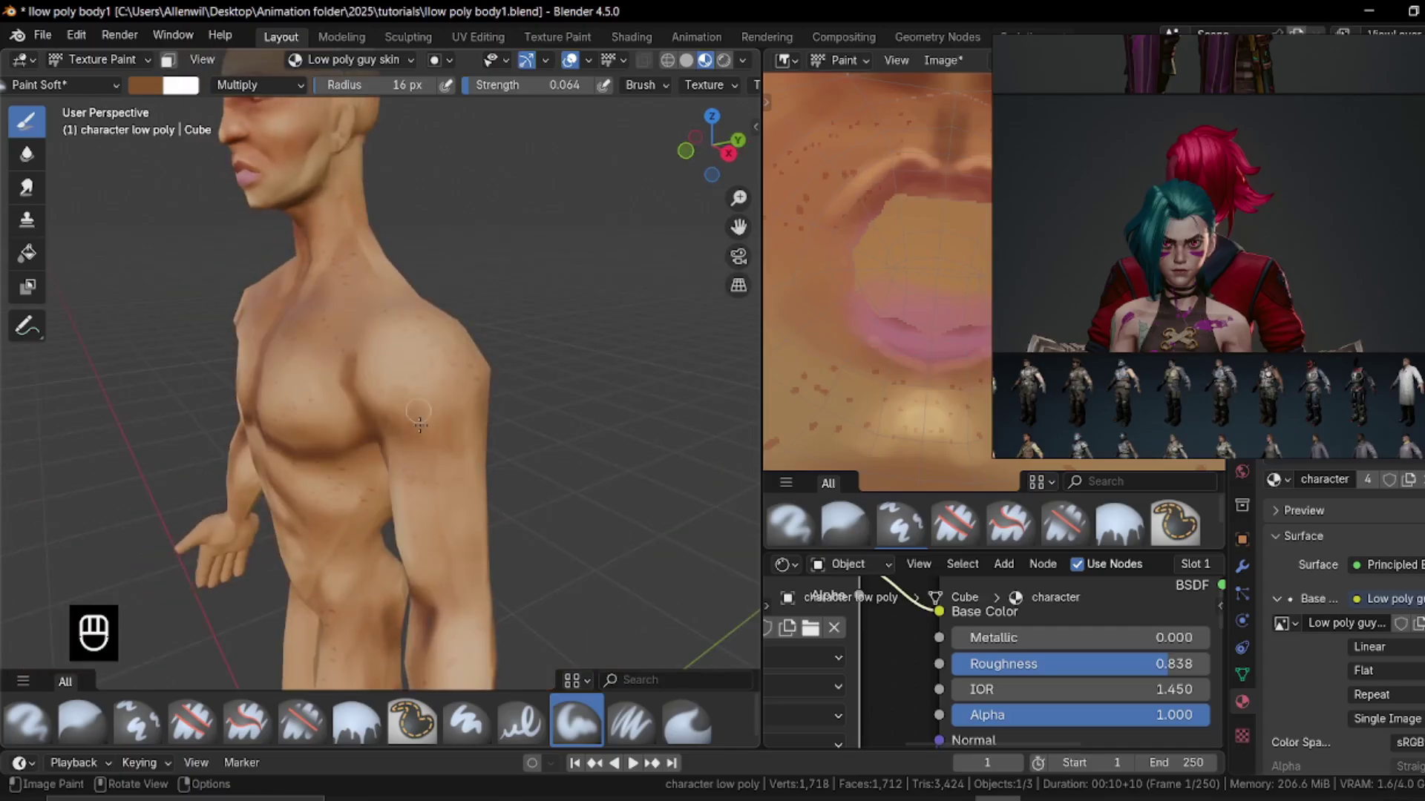
mouse_move(428, 382)
middle_down()
mouse_move(392, 376)
mouse_move(382, 417)
mouse_move(404, 404)
mouse_move(435, 340)
mouse_move(454, 372)
mouse_move(417, 364)
middle_up()
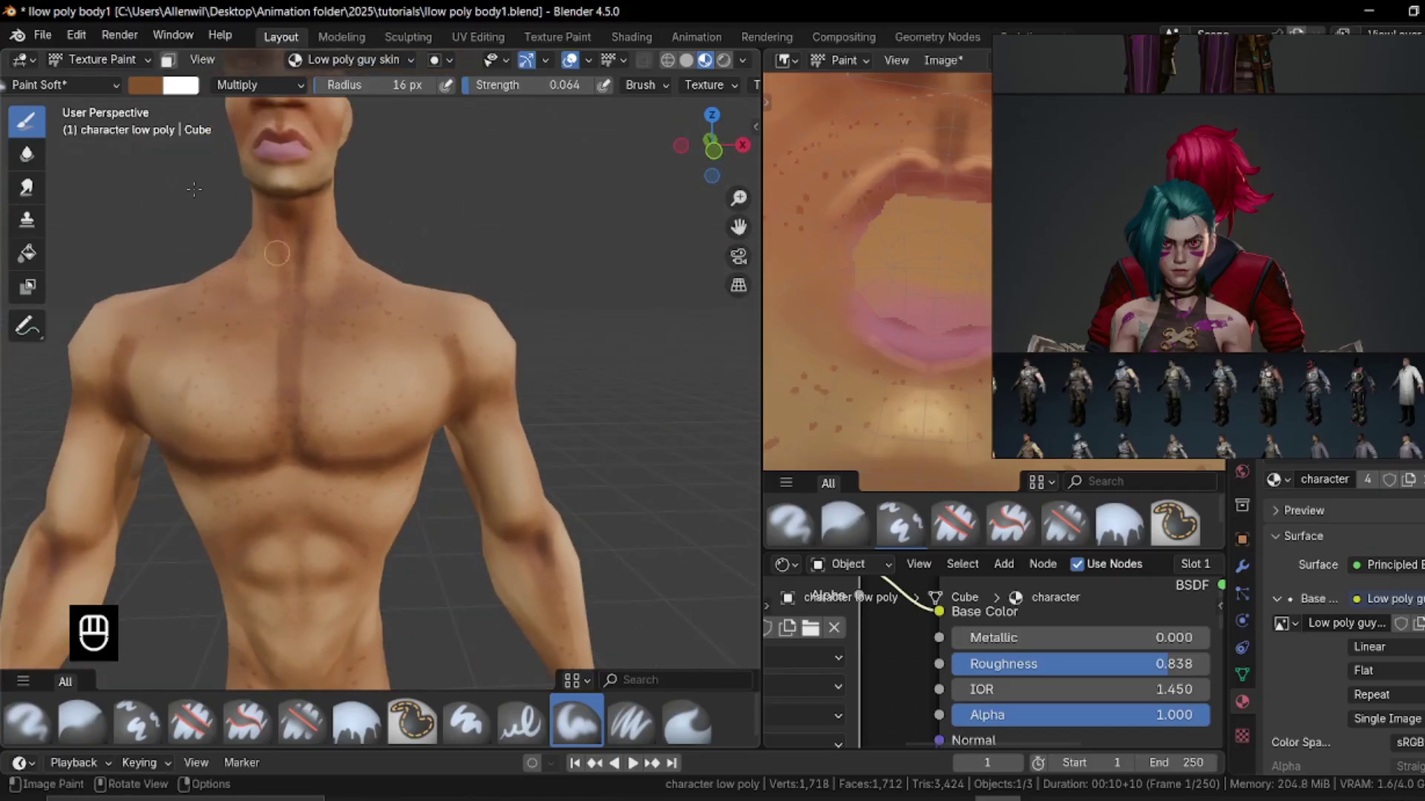
Smear the dark shading between the pectorals with a 51 px brush radius to soften it
click(26, 189)
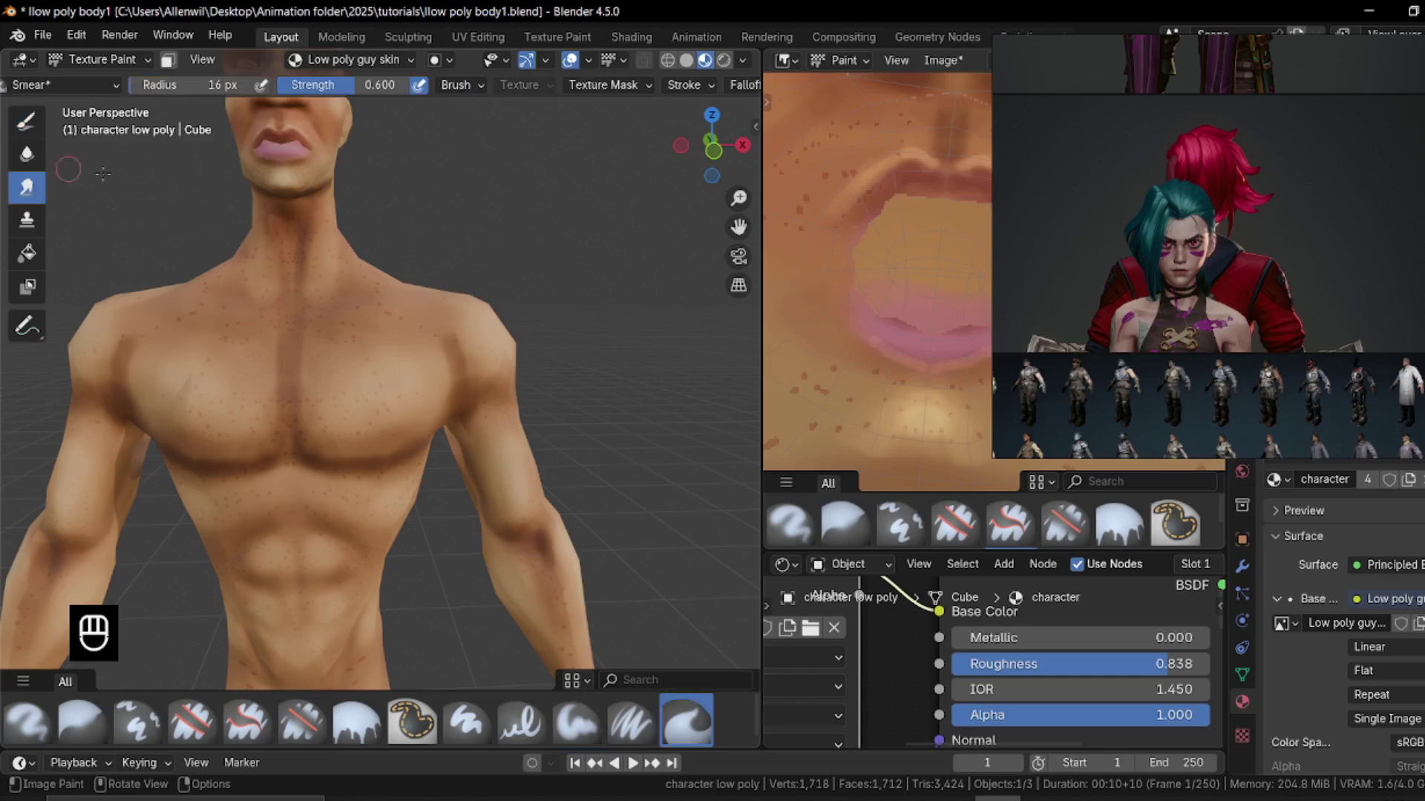
middle_drag(377, 405, 419, 418)
key(f)
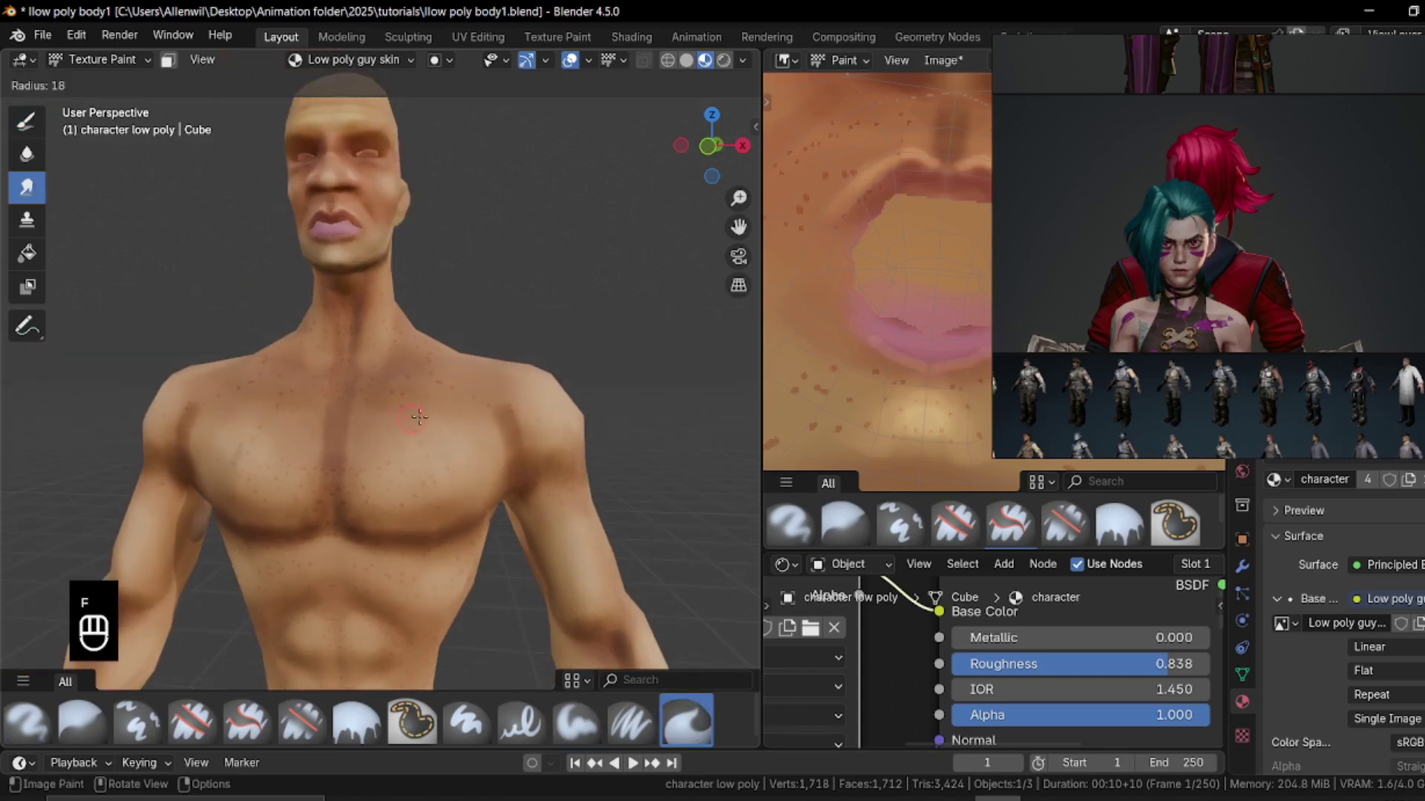
click(438, 414)
scroll(401, 400, up, 3)
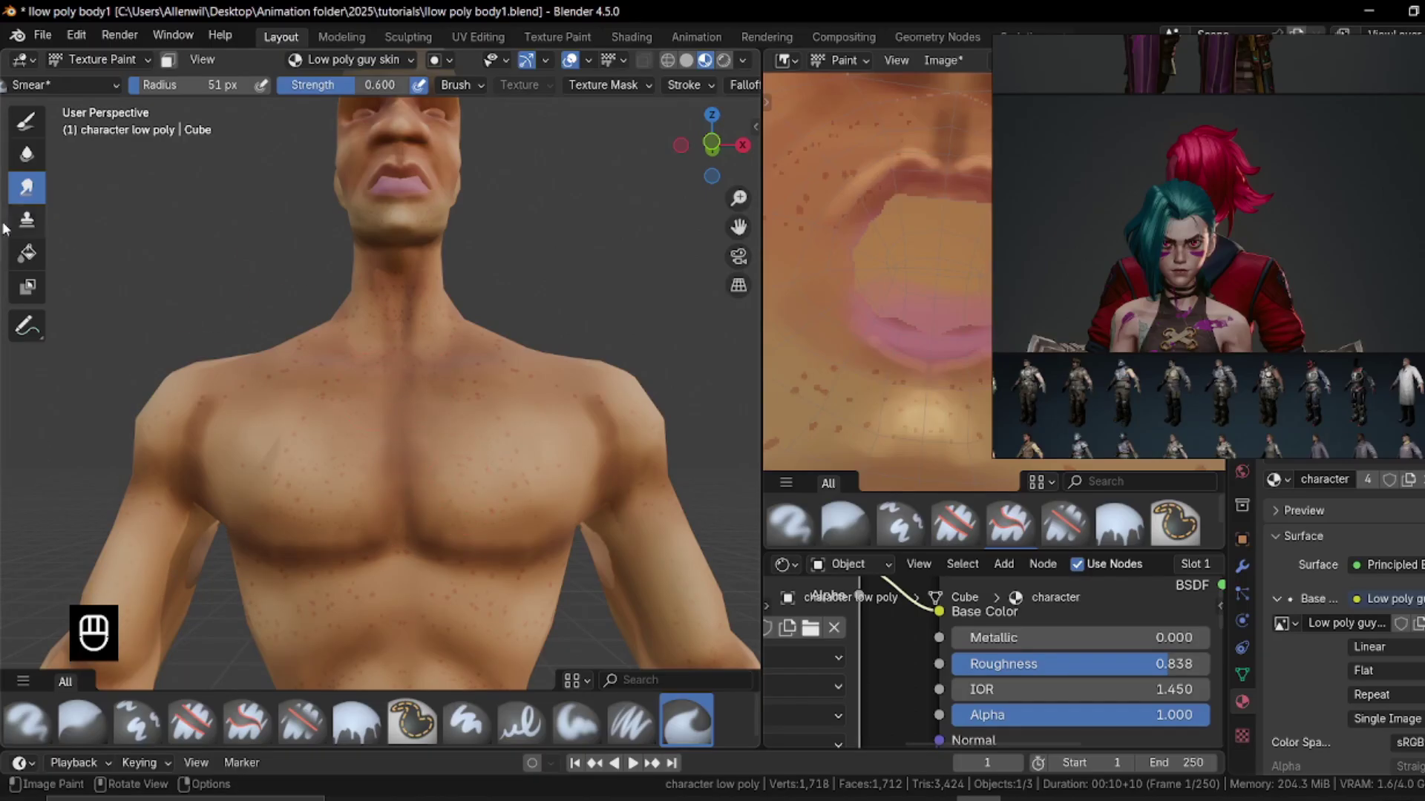
Smear the shading across the upper chest, collarbones and neck with the 51 px brush
middle_drag(312, 416, 374, 461)
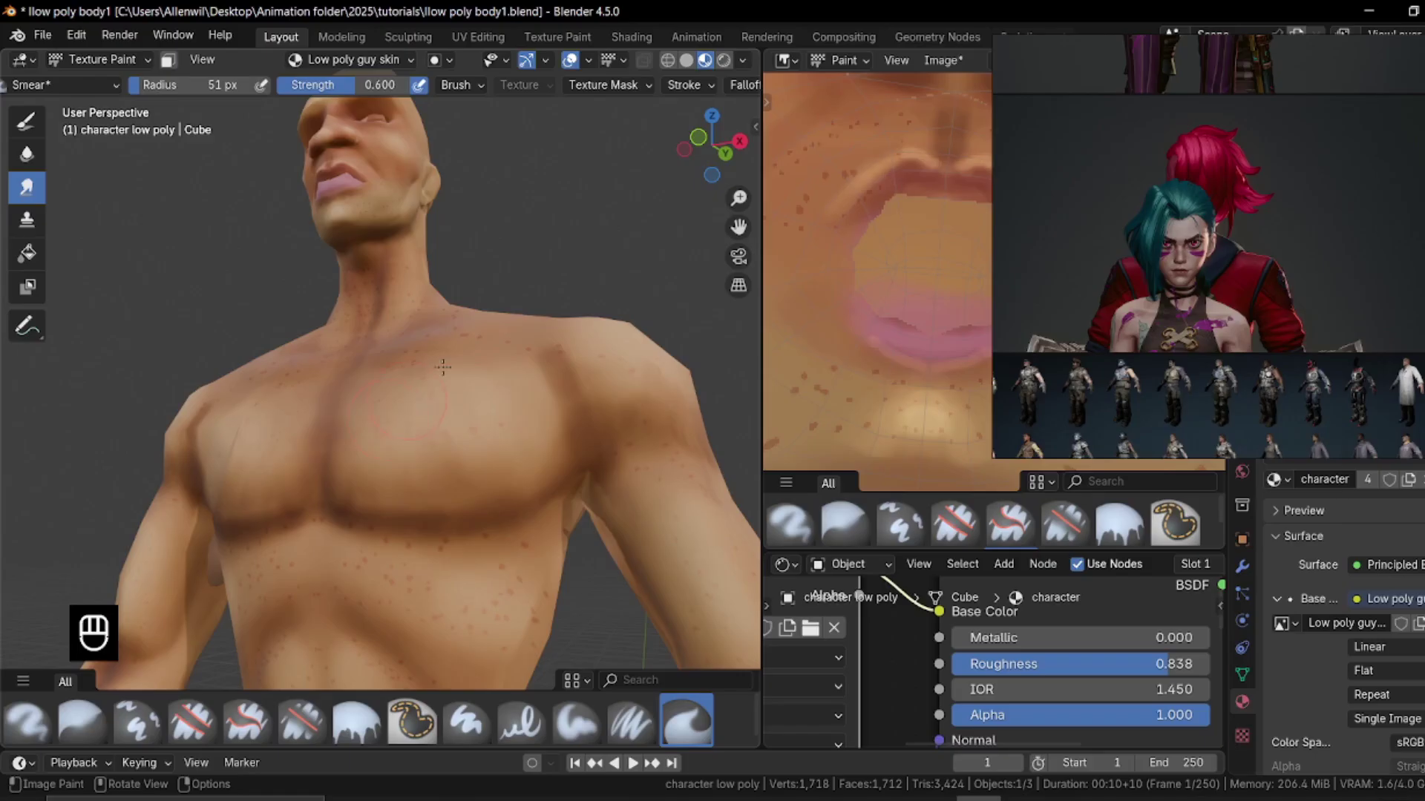
middle_drag(443, 366, 449, 437)
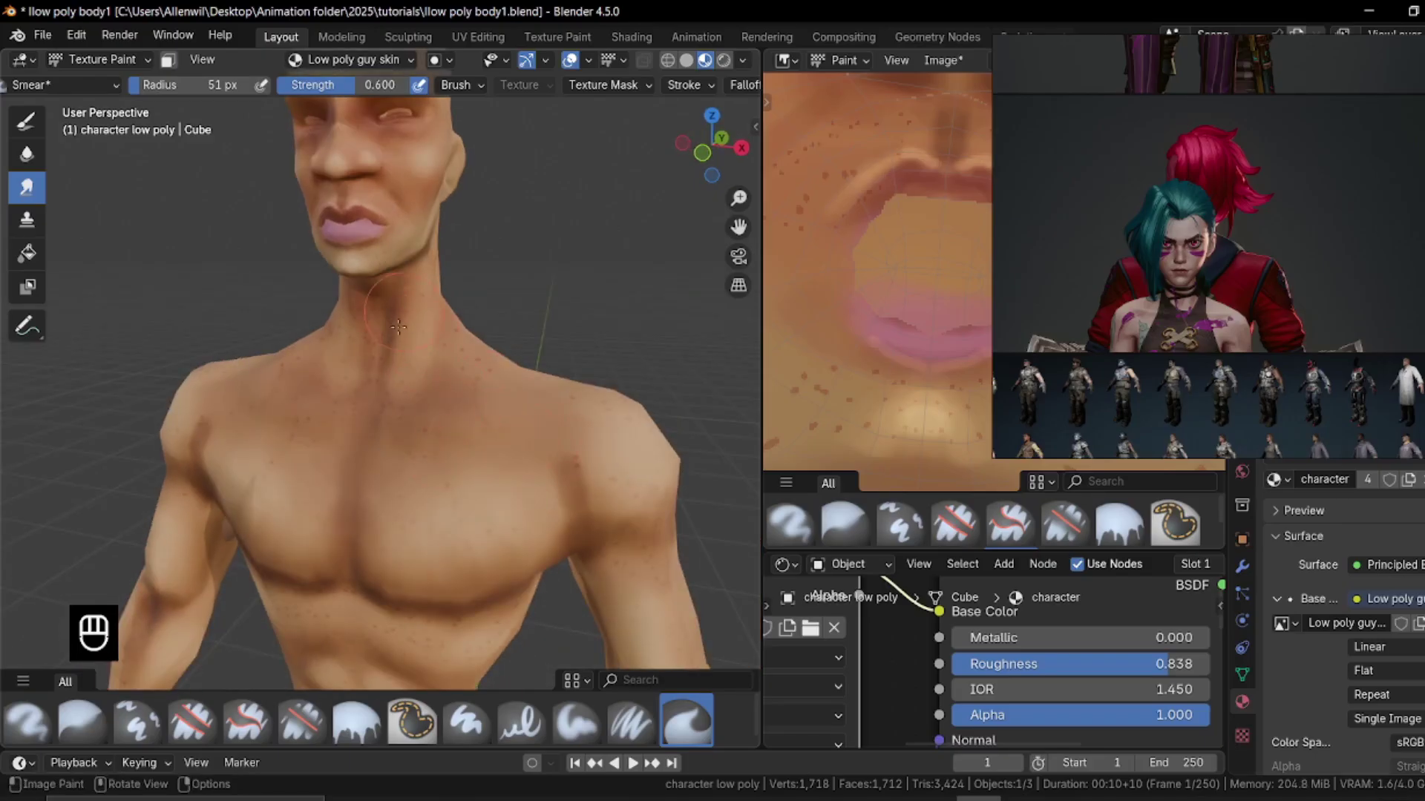
middle_drag(395, 384, 384, 364)
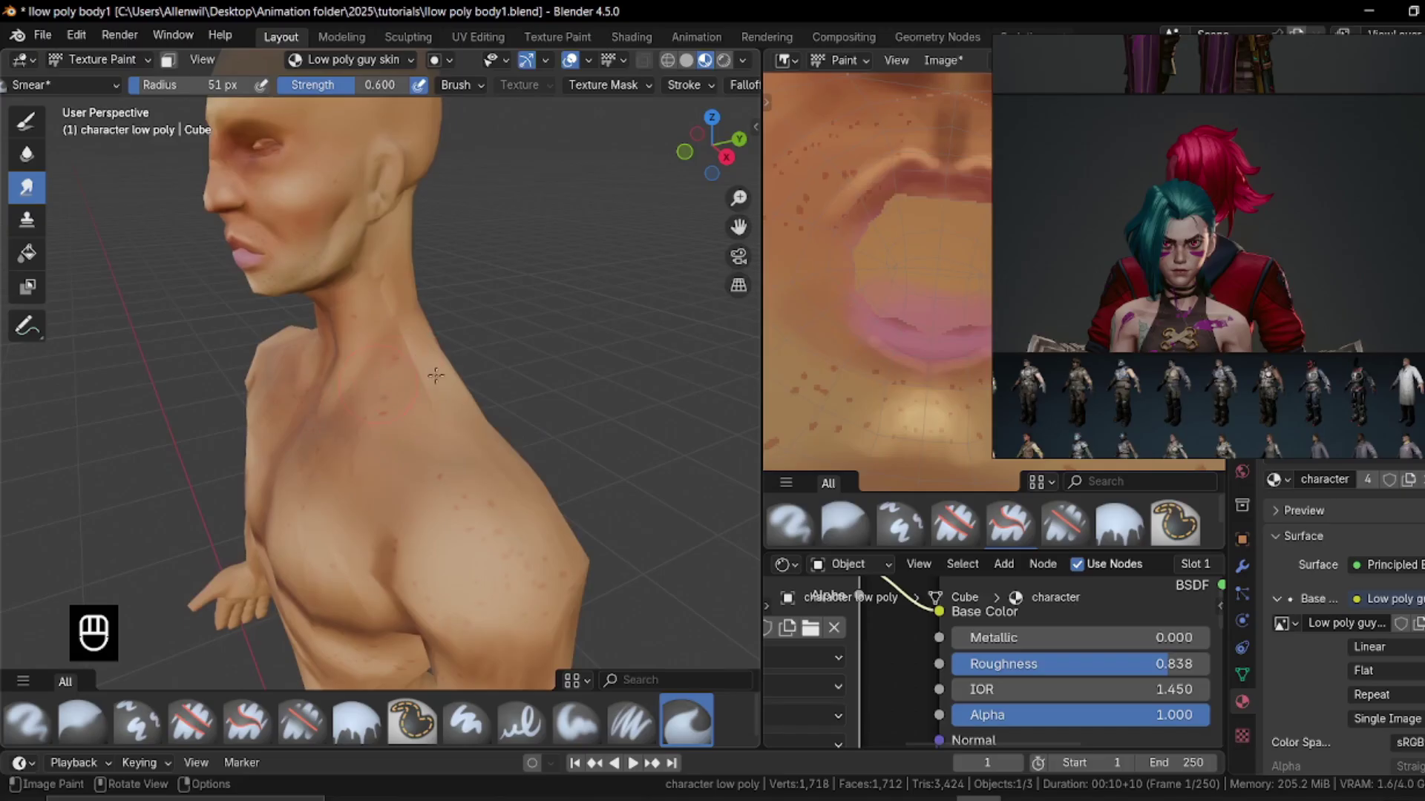
mouse_move(382, 288)
ctrl+middle_down()
mouse_move(384, 470)
mouse_move(416, 386)
mouse_move(484, 302)
mouse_move(479, 242)
mouse_move(471, 336)
mouse_move(509, 366)
mouse_move(460, 357)
ctrl+middle_up()
Smear the skin shading on the cheek and around the eye and nose with a 61 px brush radius
key(f)
click(625, 287)
key(f)
click(548, 369)
shift+middle_drag(460, 356, 319, 297)
ctrl+middle_drag(319, 296, 334, 343)
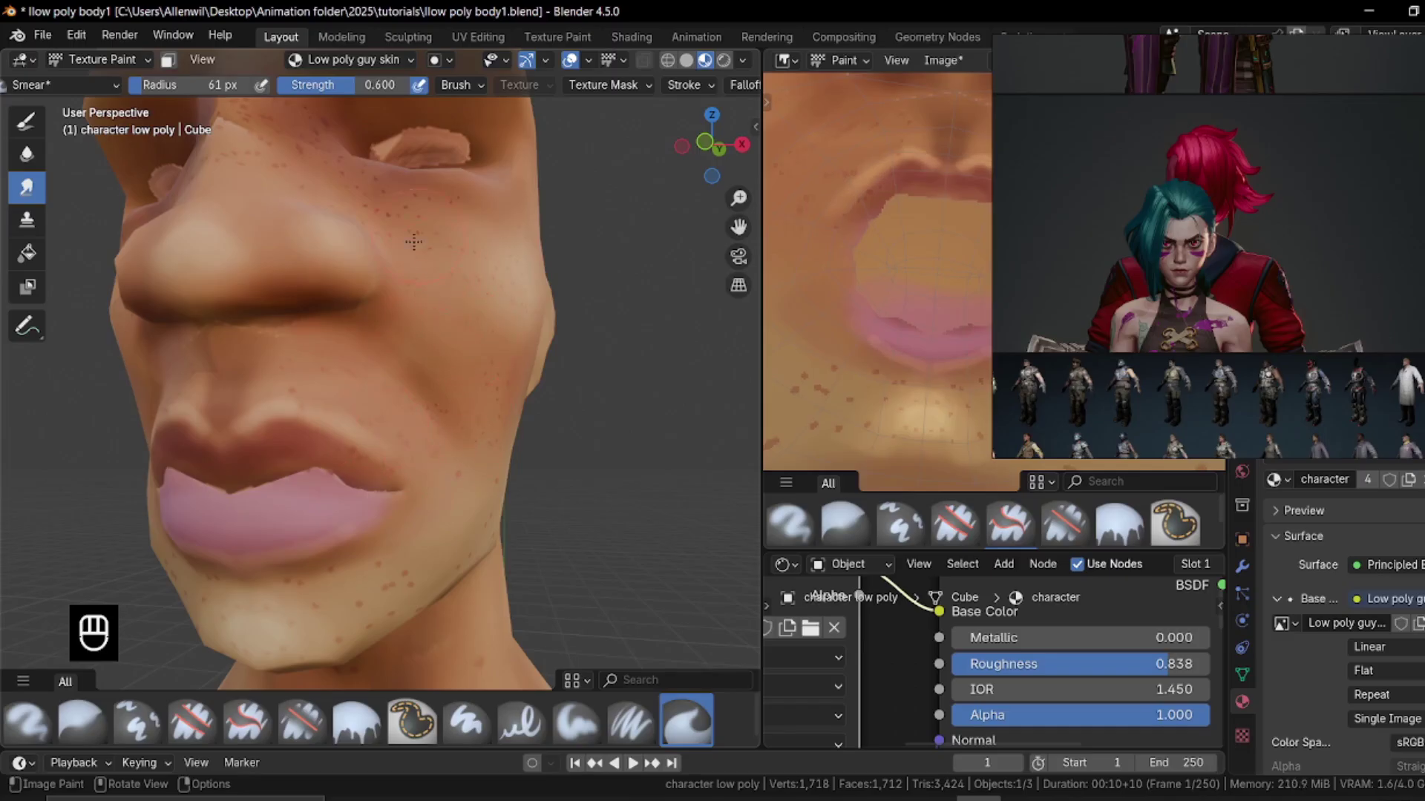
middle_drag(413, 241, 389, 249)
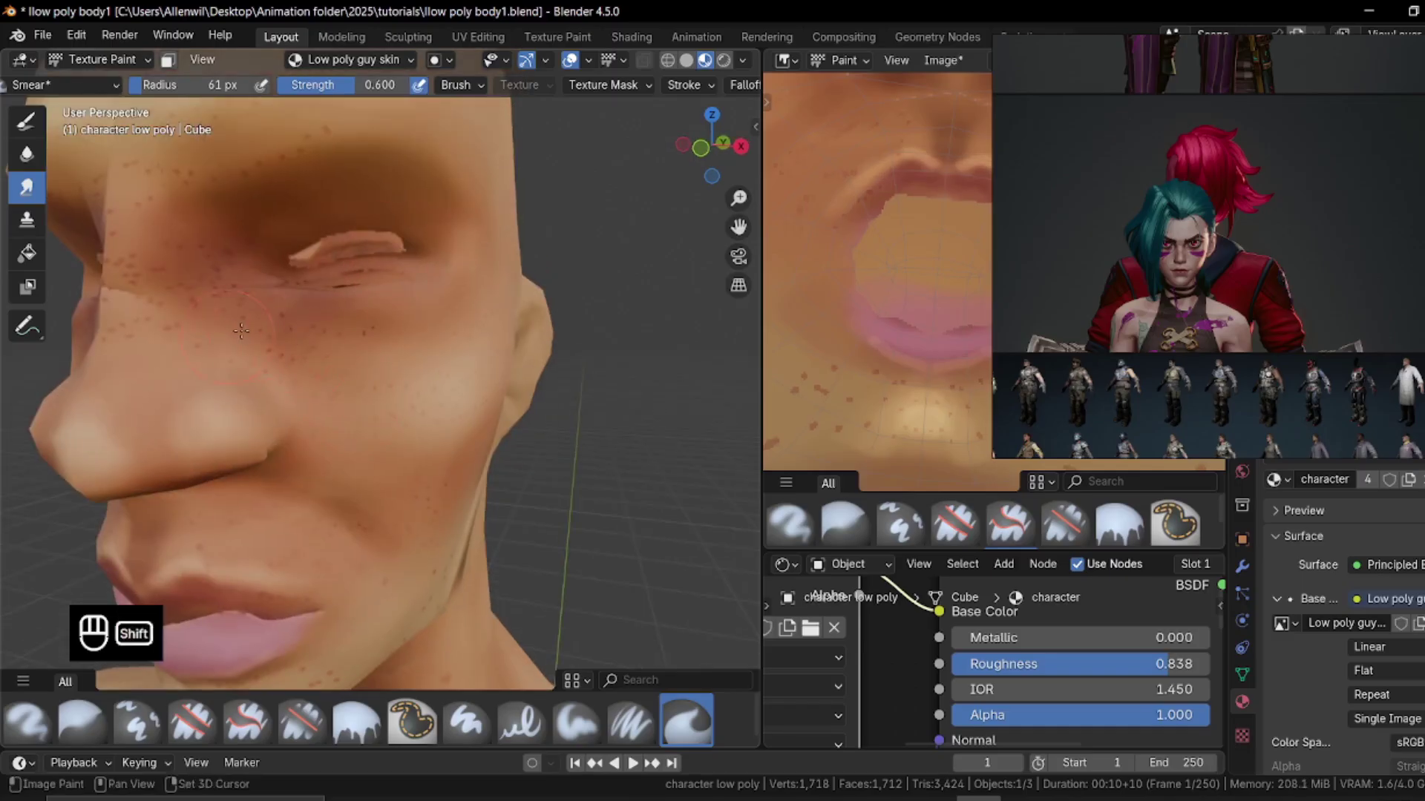
middle_drag(298, 335, 410, 365)
Enlarge the Smear brush radius to 101 px and blend the shading over the head and upper body
scroll(317, 317, down, 4)
mouse_move(318, 318)
middle_down()
mouse_move(356, 223)
mouse_move(388, 356)
mouse_move(181, 426)
mouse_move(452, 495)
mouse_move(423, 453)
mouse_move(482, 331)
mouse_move(453, 438)
middle_up()
key(f)
click(182, 427)
middle_drag(453, 437, 515, 389)
shift+middle_drag(515, 390, 509, 329)
Save the project file and the skin texture image
key(ctrl+s)
middle_drag(454, 374, 331, 477)
key(alt+s)
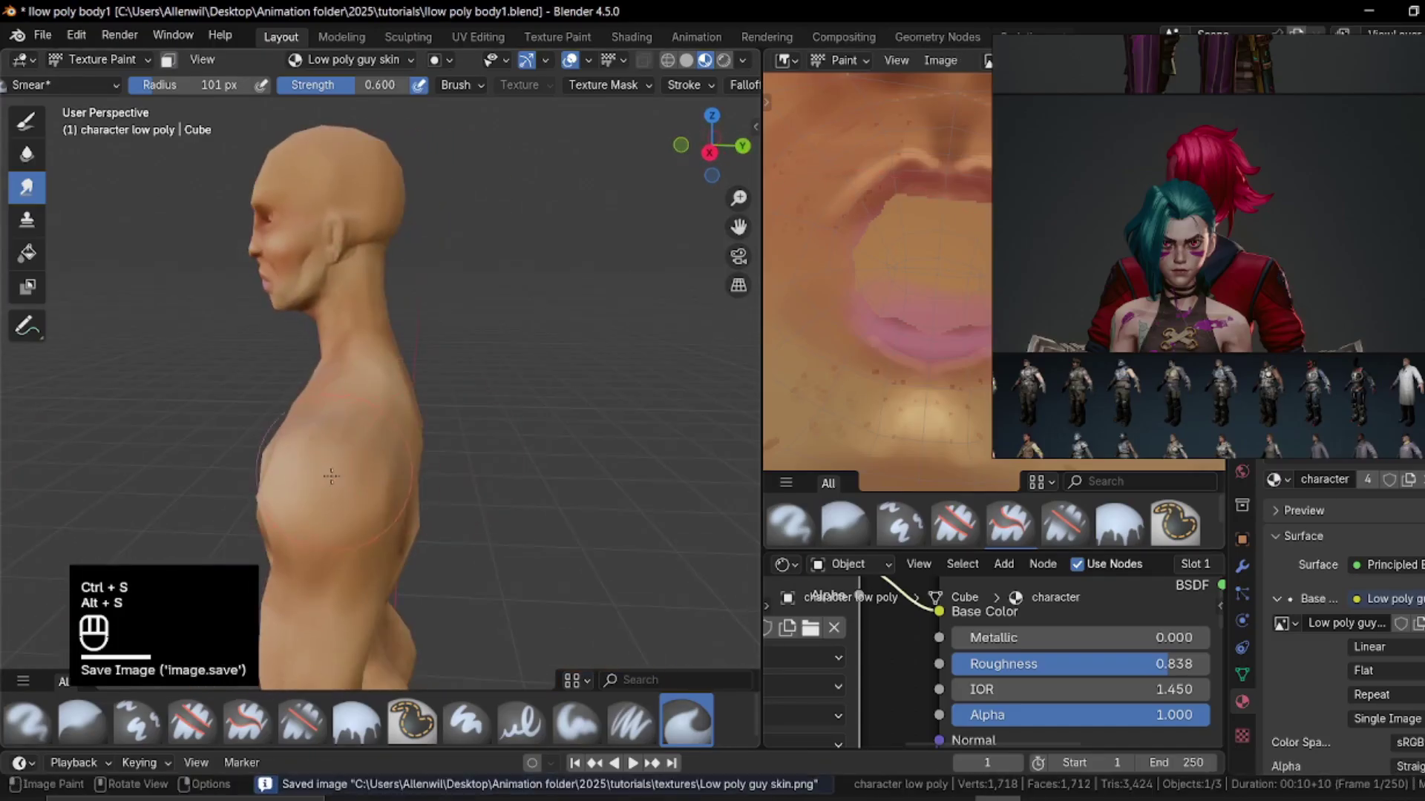
Switch back to the Paint Soft brush and save the project and texture image again
middle_drag(357, 415, 510, 404)
mouse_move(524, 310)
shift+middle_down()
mouse_move(518, 415)
mouse_move(544, 329)
shift+middle_up()
click(25, 120)
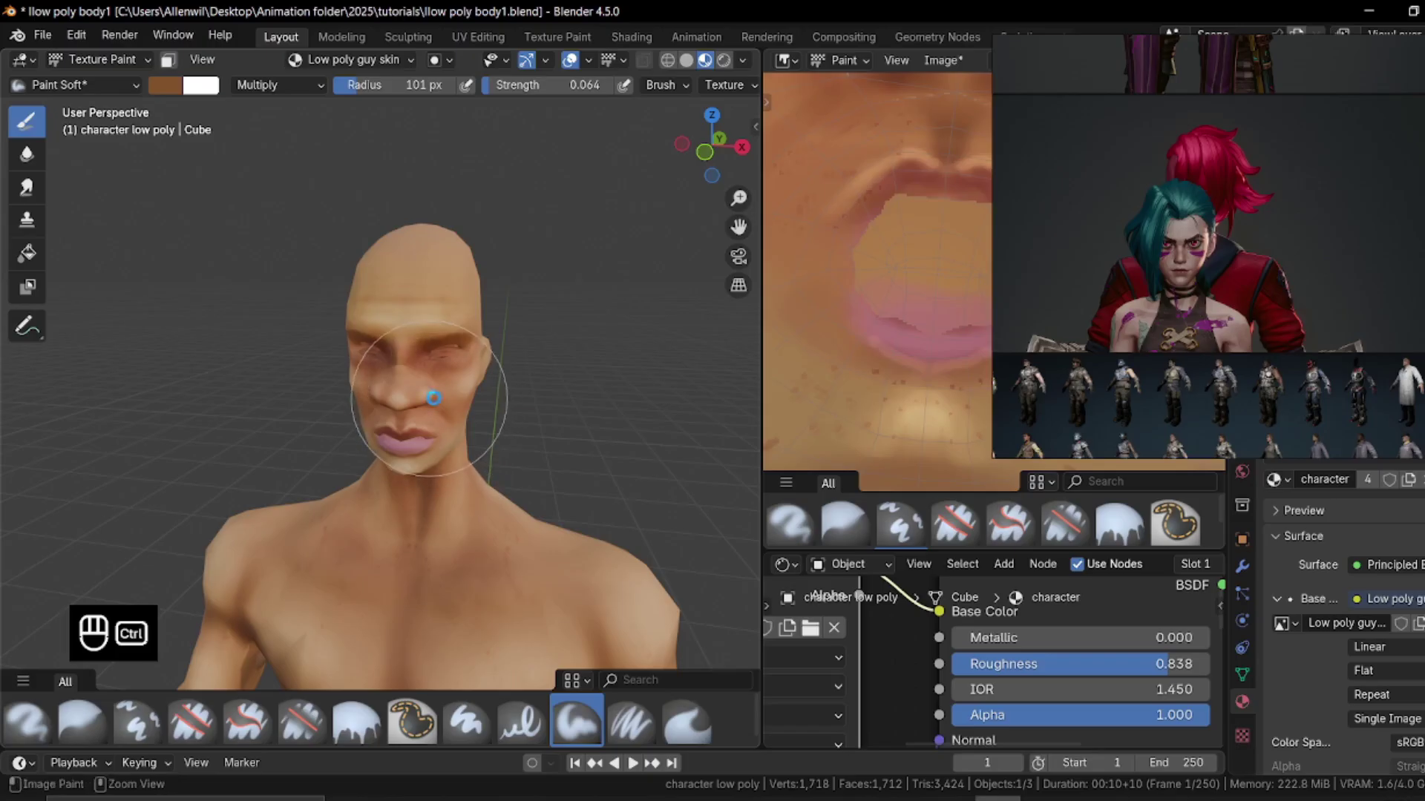
key(ctrl+s)
key(alt+s)
middle_drag(425, 319, 286, 175)
Set the brush color to grey-brown #87786C and the brush strength to 0.081
click(167, 85)
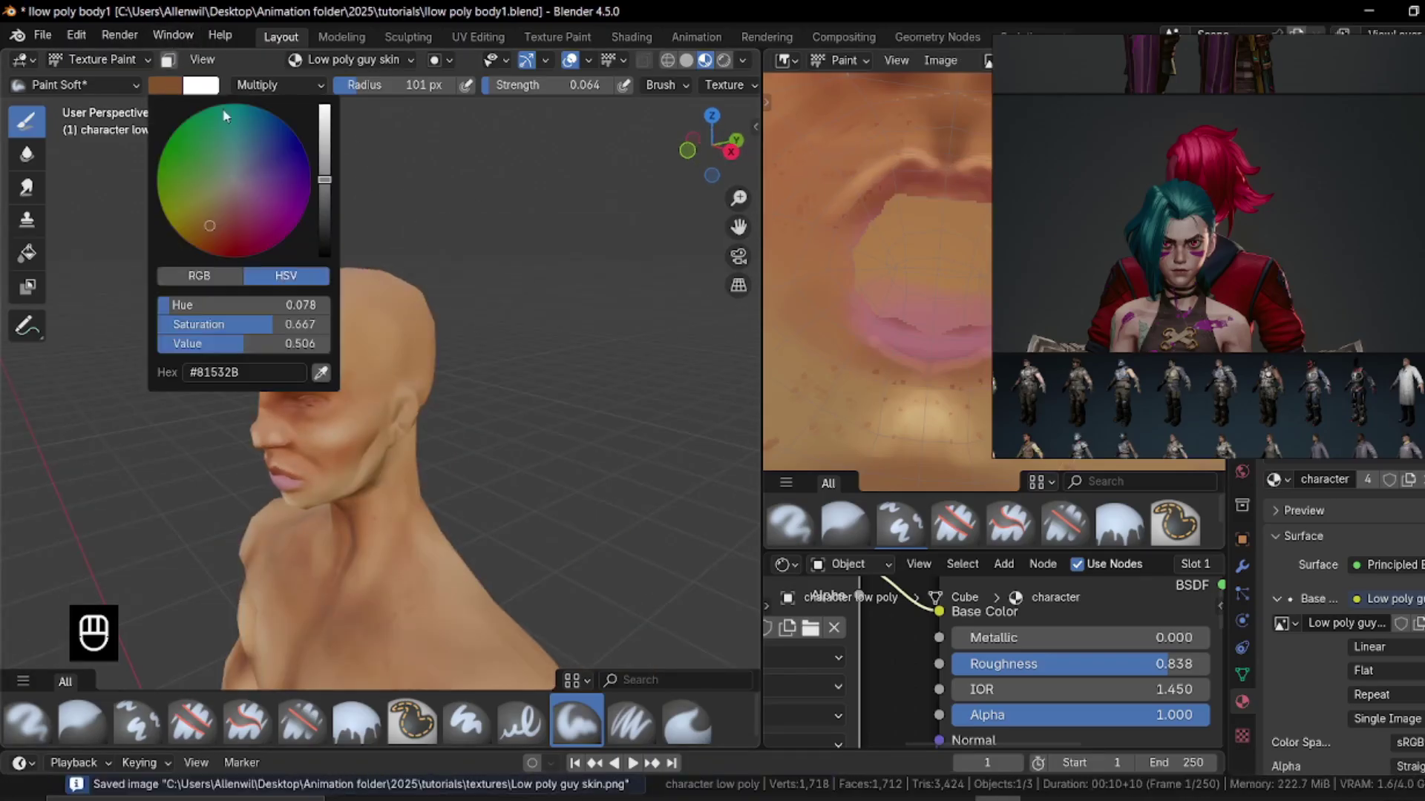
mouse_move(331, 182)
mouse_down()
mouse_move(325, 168)
mouse_move(324, 182)
mouse_up()
drag(224, 214, 226, 198)
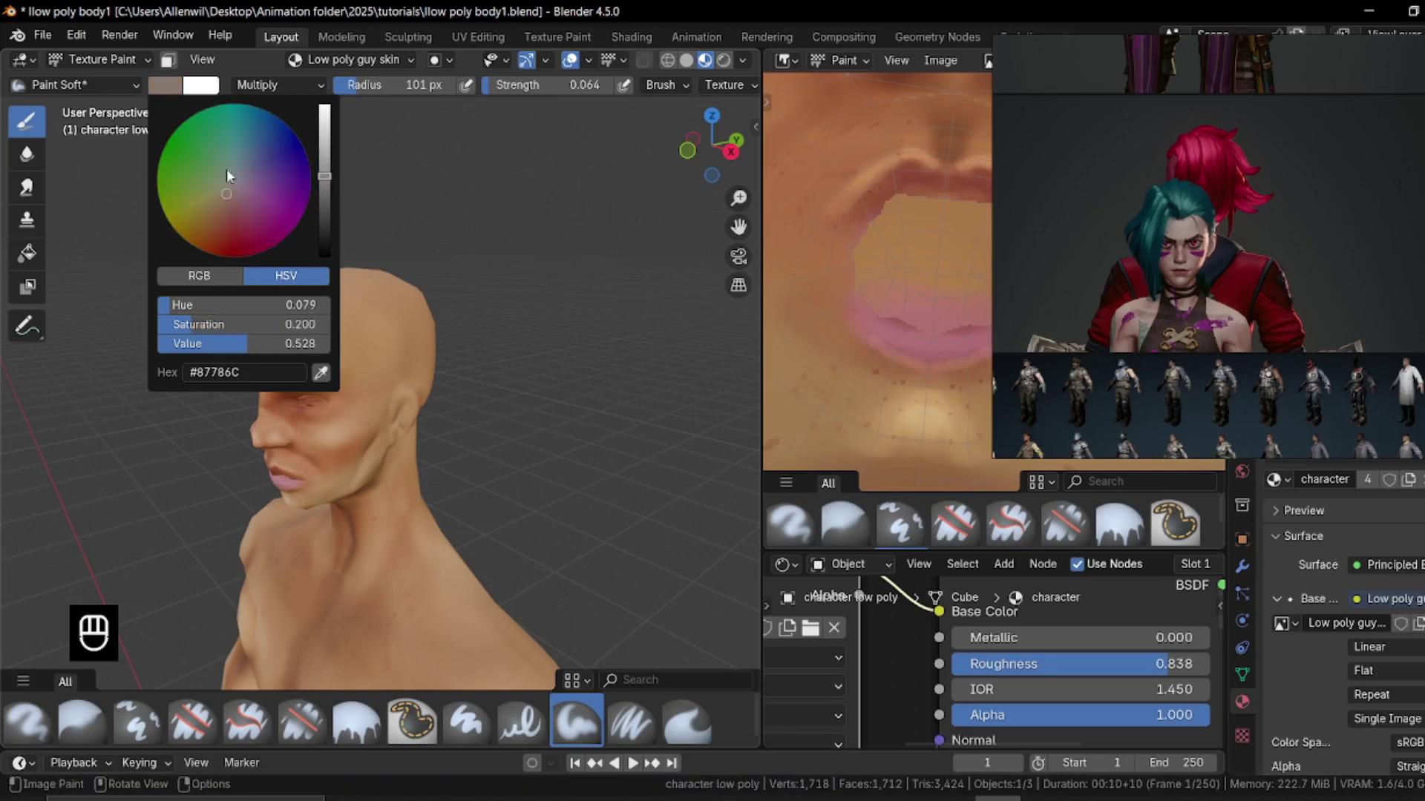
drag(535, 90, 512, 89)
Shade the scalp with the grey-brown Multiply color using a 53 px brush radius
mouse_move(401, 245)
middle_down()
mouse_move(357, 261)
mouse_move(400, 286)
mouse_move(309, 260)
mouse_move(364, 294)
middle_up()
key(f)
click(366, 260)
middle_drag(289, 365, 478, 342)
Enter Sculpt Mode, show the wireframe and reshape the head from above using Grab with a 141 px radius
key(ctrl+Tab)
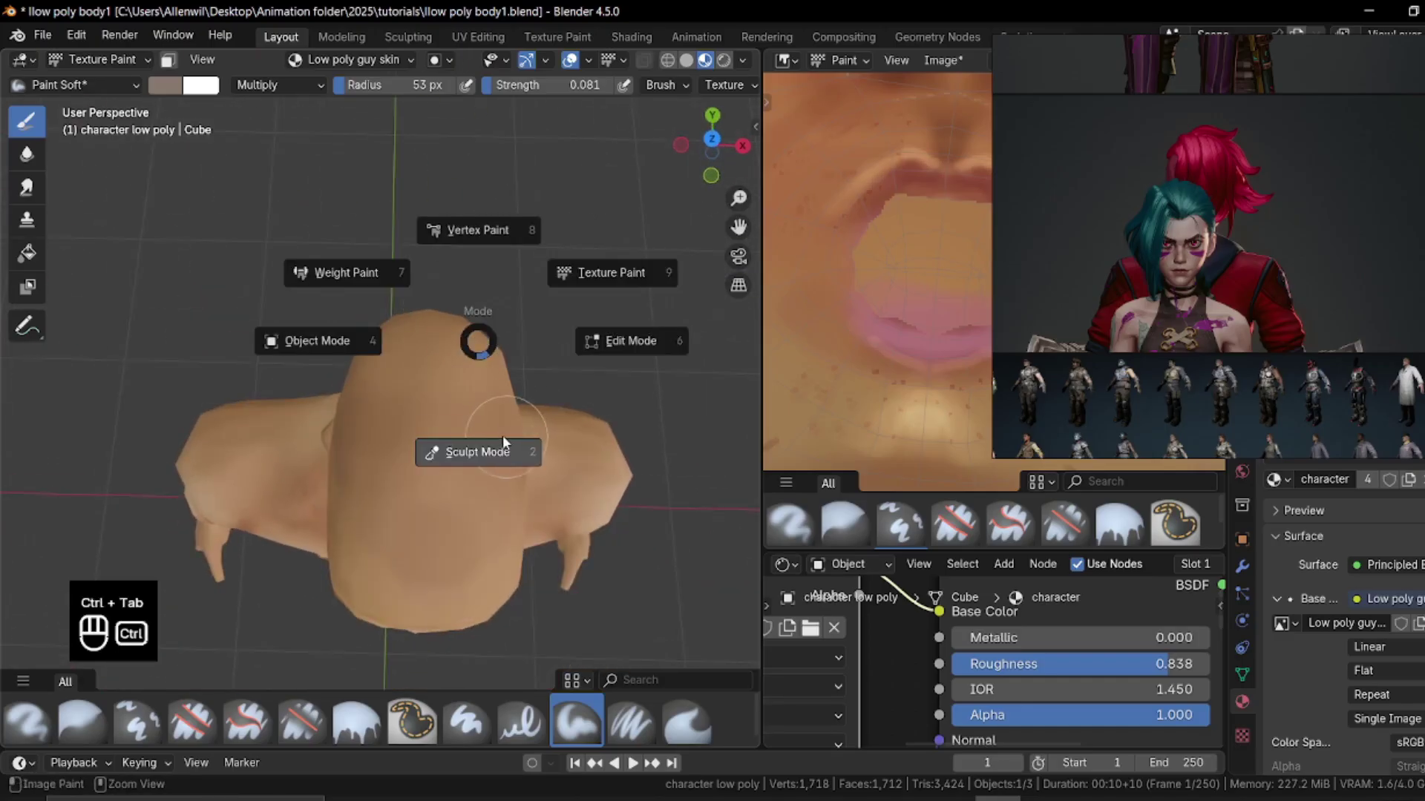
click(502, 438)
mouse_move(464, 298)
shift+middle_down()
mouse_move(461, 282)
mouse_move(509, 349)
mouse_move(491, 332)
mouse_move(572, 302)
mouse_move(524, 270)
mouse_move(445, 312)
mouse_move(445, 347)
shift+middle_up()
key(f)
click(607, 348)
key(q)
click(467, 342)
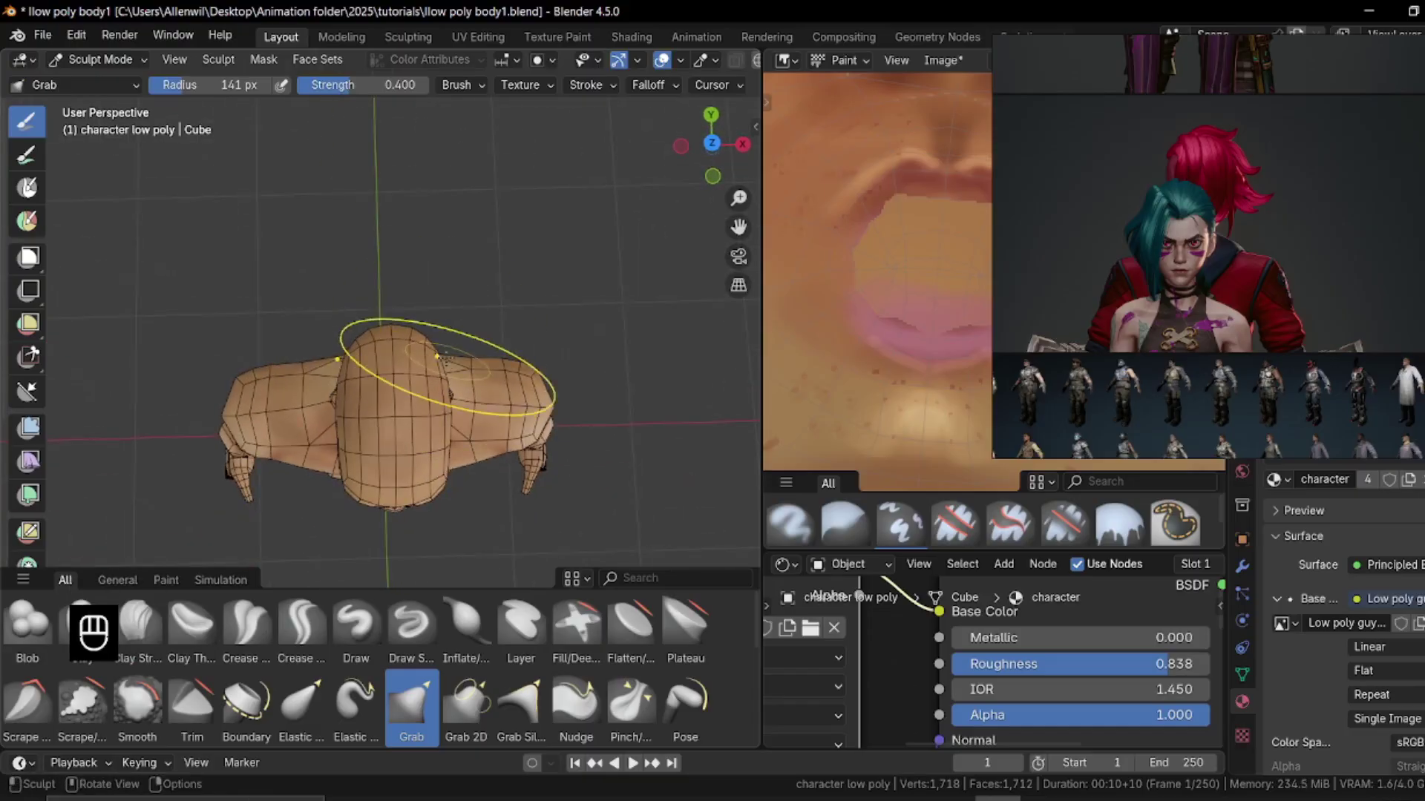
Undo the last grab on the head and reduce the Grab brush radius to 102 px
key(ctrl+z)
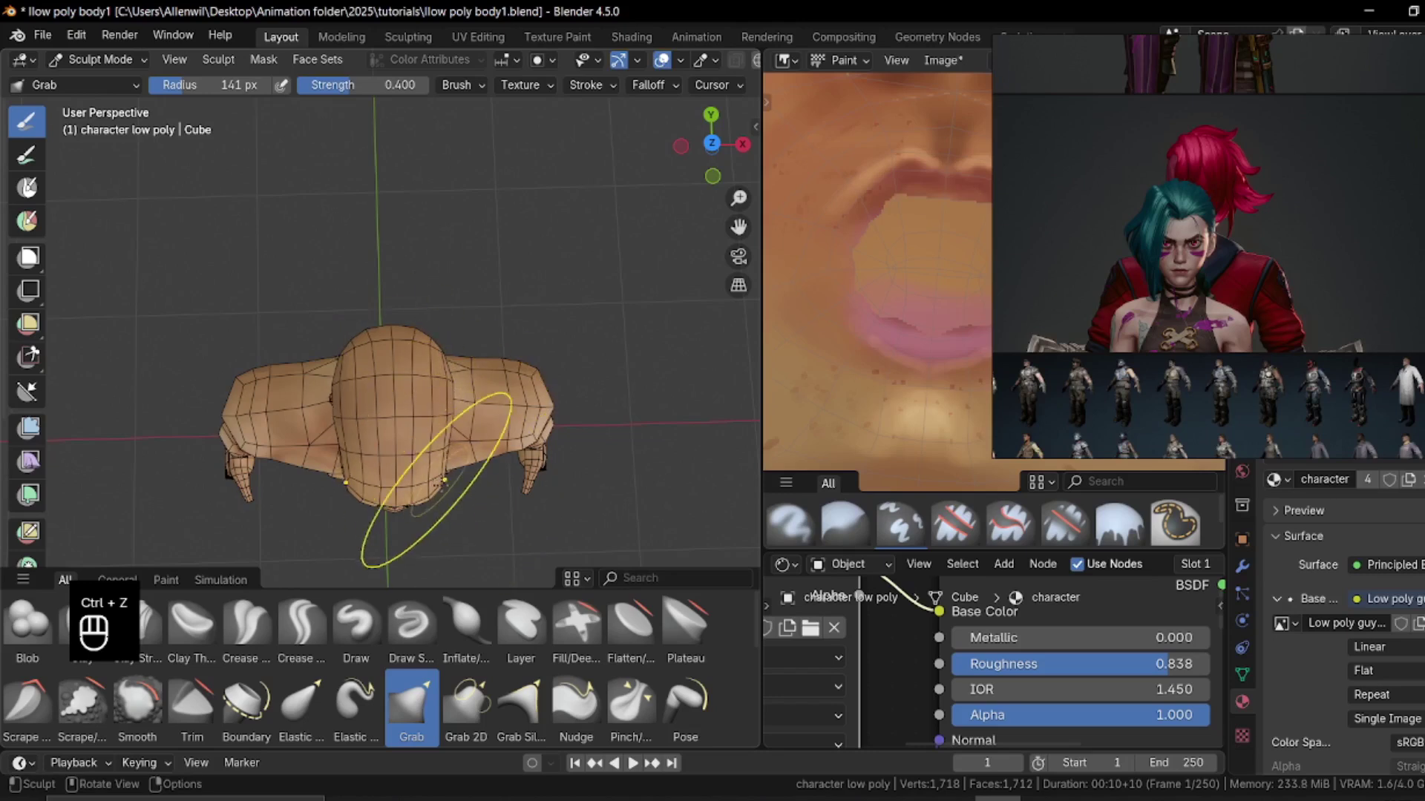
key(f)
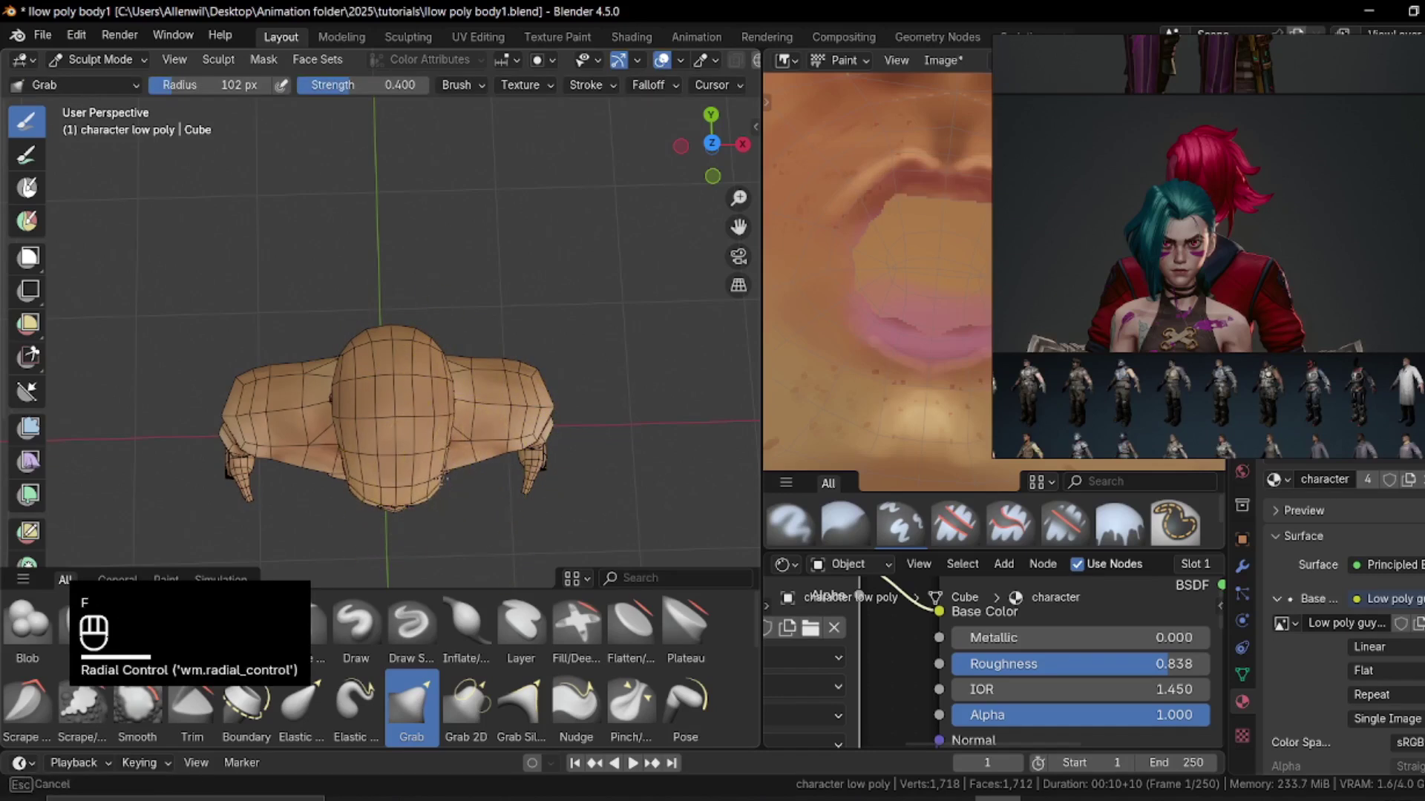
mouse_move(312, 416)
middle_down()
mouse_move(302, 302)
mouse_move(279, 473)
mouse_move(304, 417)
mouse_move(353, 443)
mouse_move(523, 286)
mouse_move(477, 317)
mouse_move(393, 321)
mouse_move(408, 331)
middle_up()
Return to Texture Paint mode and hide the wireframe for a side view of the head
key(ctrl+Tab)
click(593, 236)
scroll(477, 317, up, 3)
mouse_move(534, 295)
middle_down()
mouse_move(417, 348)
mouse_move(500, 294)
mouse_move(411, 284)
mouse_move(375, 321)
middle_up()
key(q)
click(398, 347)
Shade the side of the scalp above the ear with the grey-brown Multiply color using a 25 px brush radius
key(f)
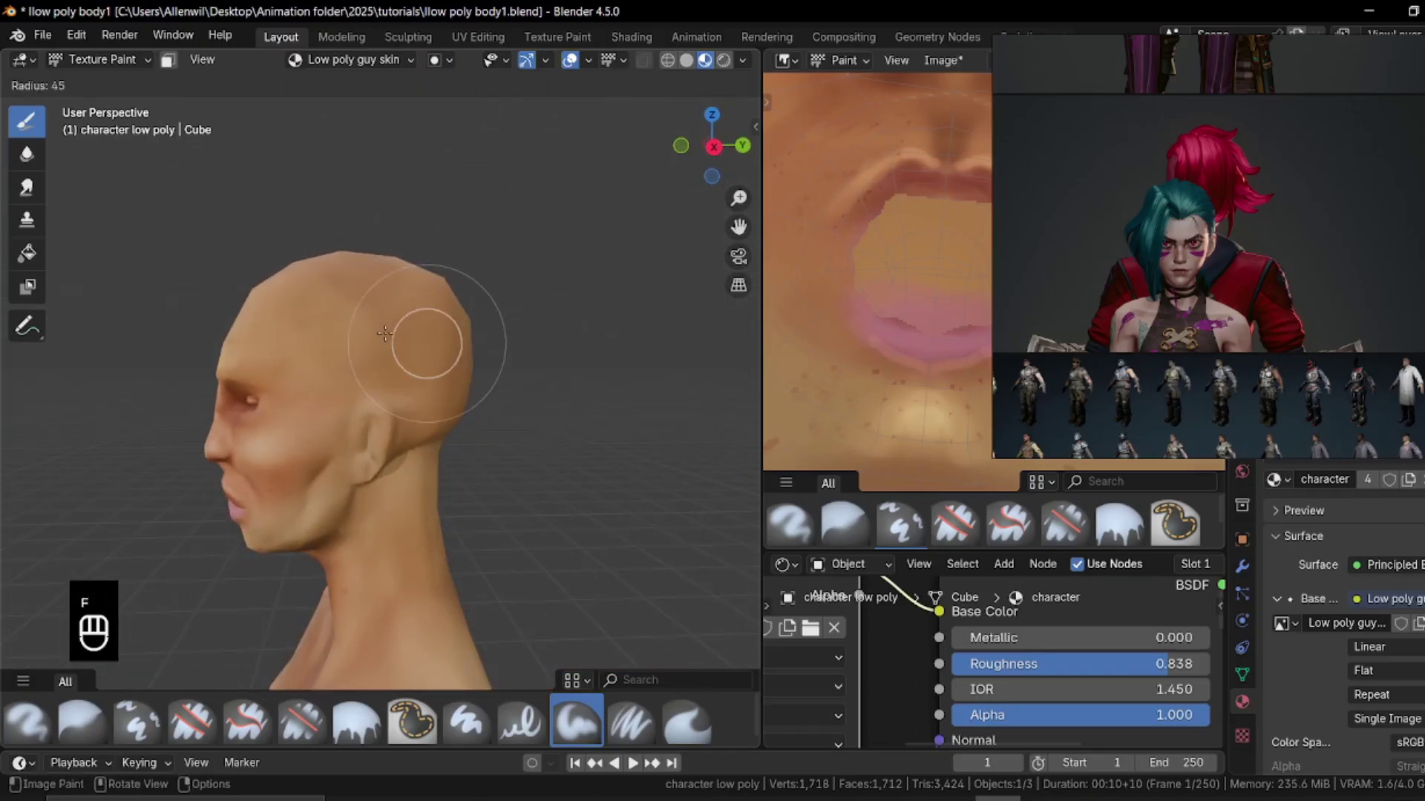
click(360, 321)
middle_drag(329, 374, 363, 335)
key(f)
click(368, 367)
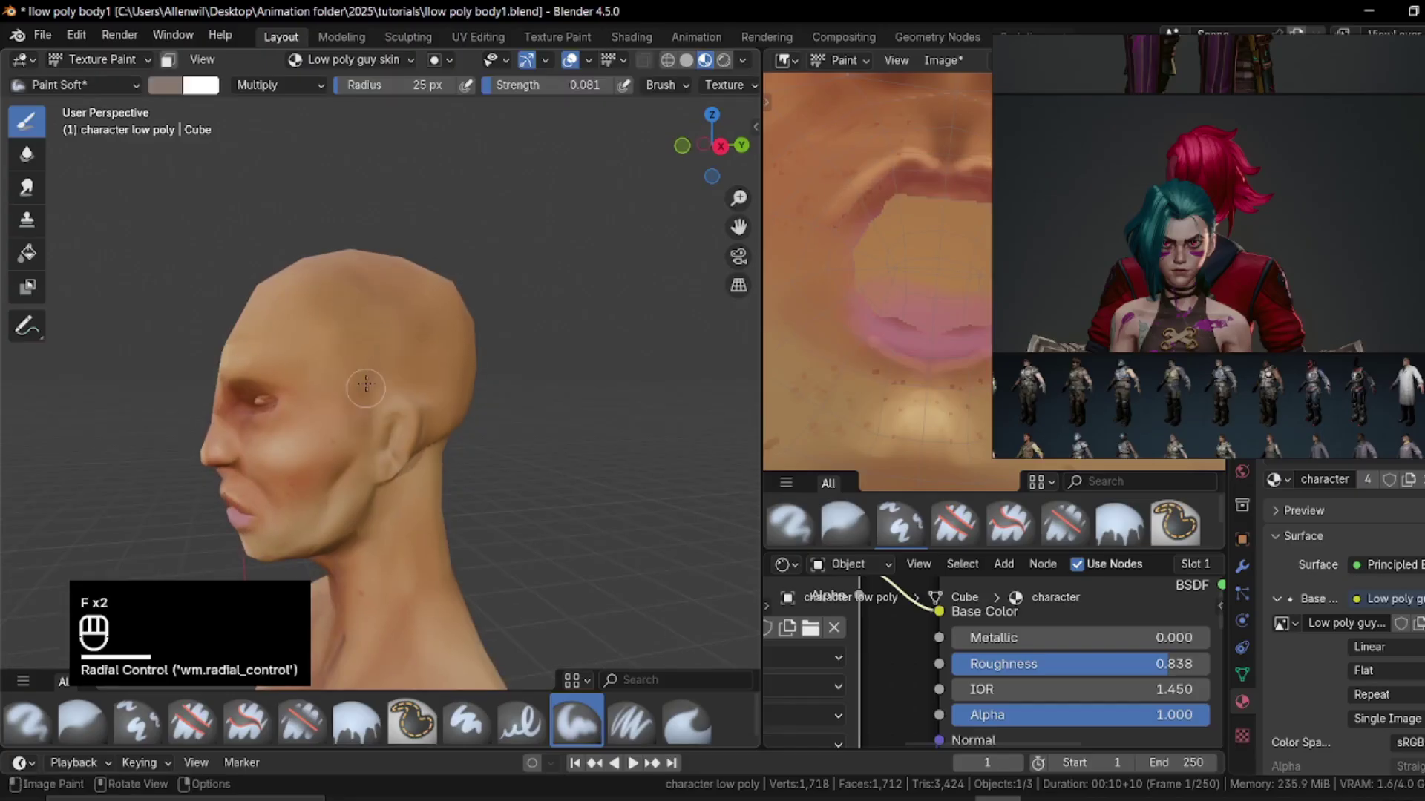
middle_drag(402, 383, 364, 375)
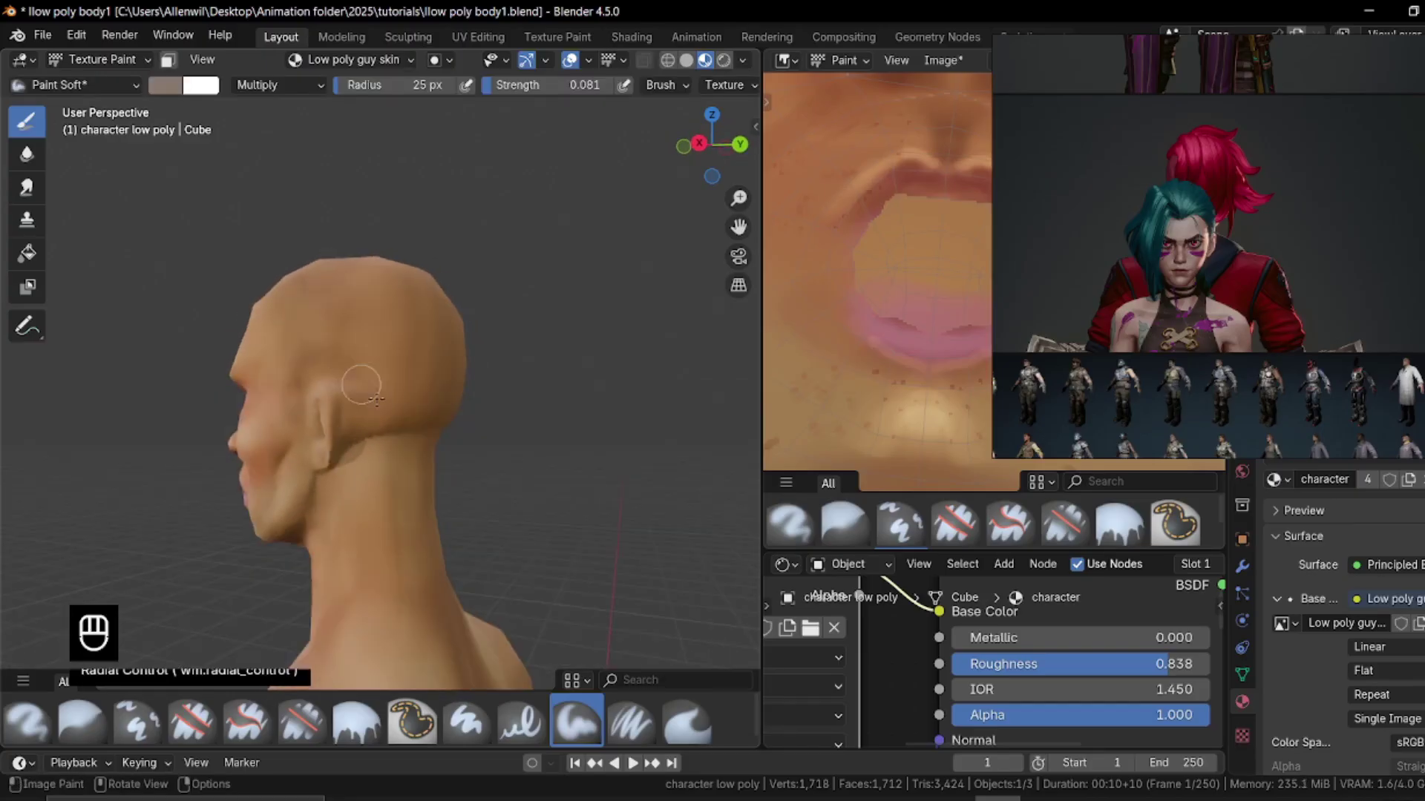
Shade the top of the scalp behind the hairline with the grey-brown color using a 56 px brush radius
key(f)
click(450, 391)
mouse_move(421, 303)
middle_down()
mouse_move(408, 345)
mouse_move(399, 300)
middle_up()
middle_drag(305, 305, 345, 304)
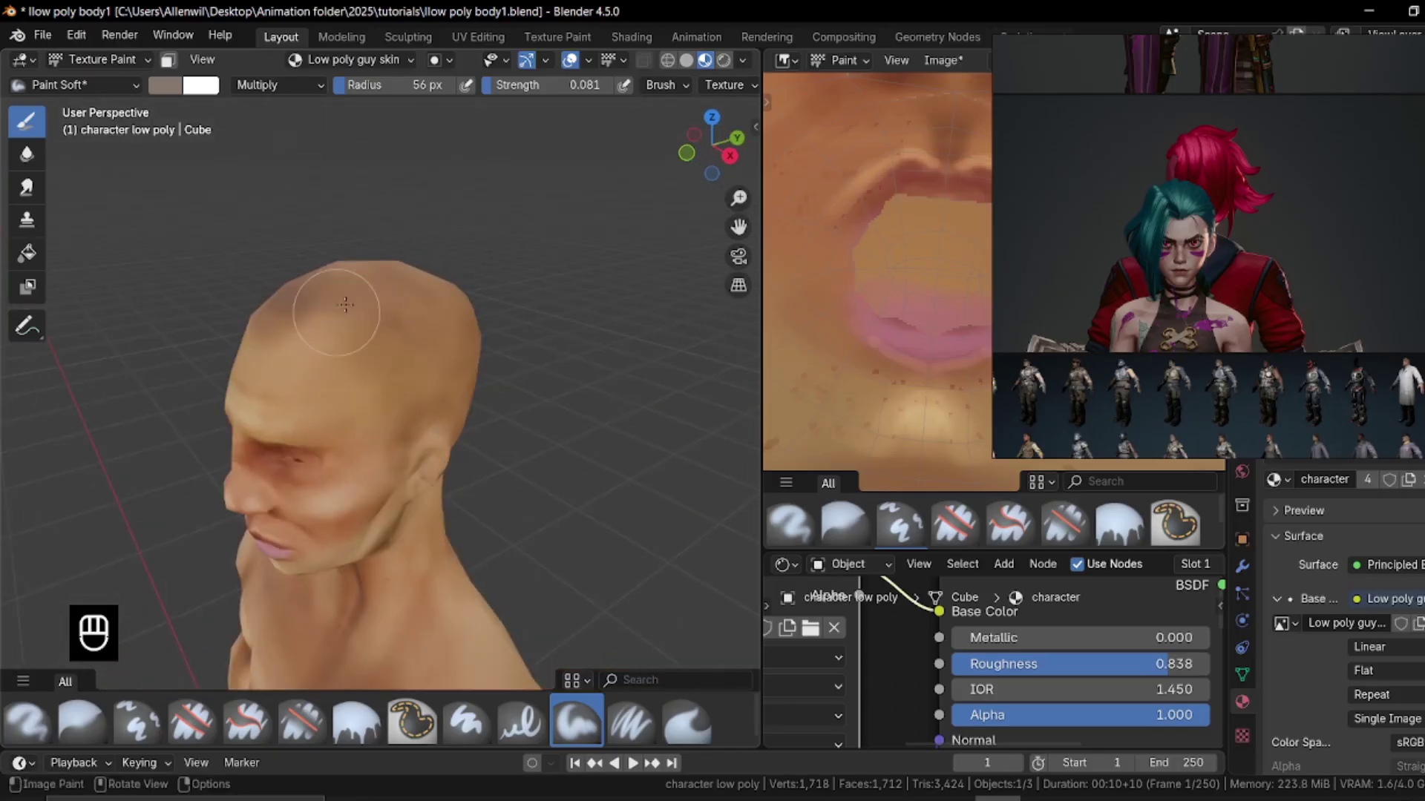
middle_drag(506, 360, 434, 237)
ctrl+middle_drag(434, 238, 357, 326)
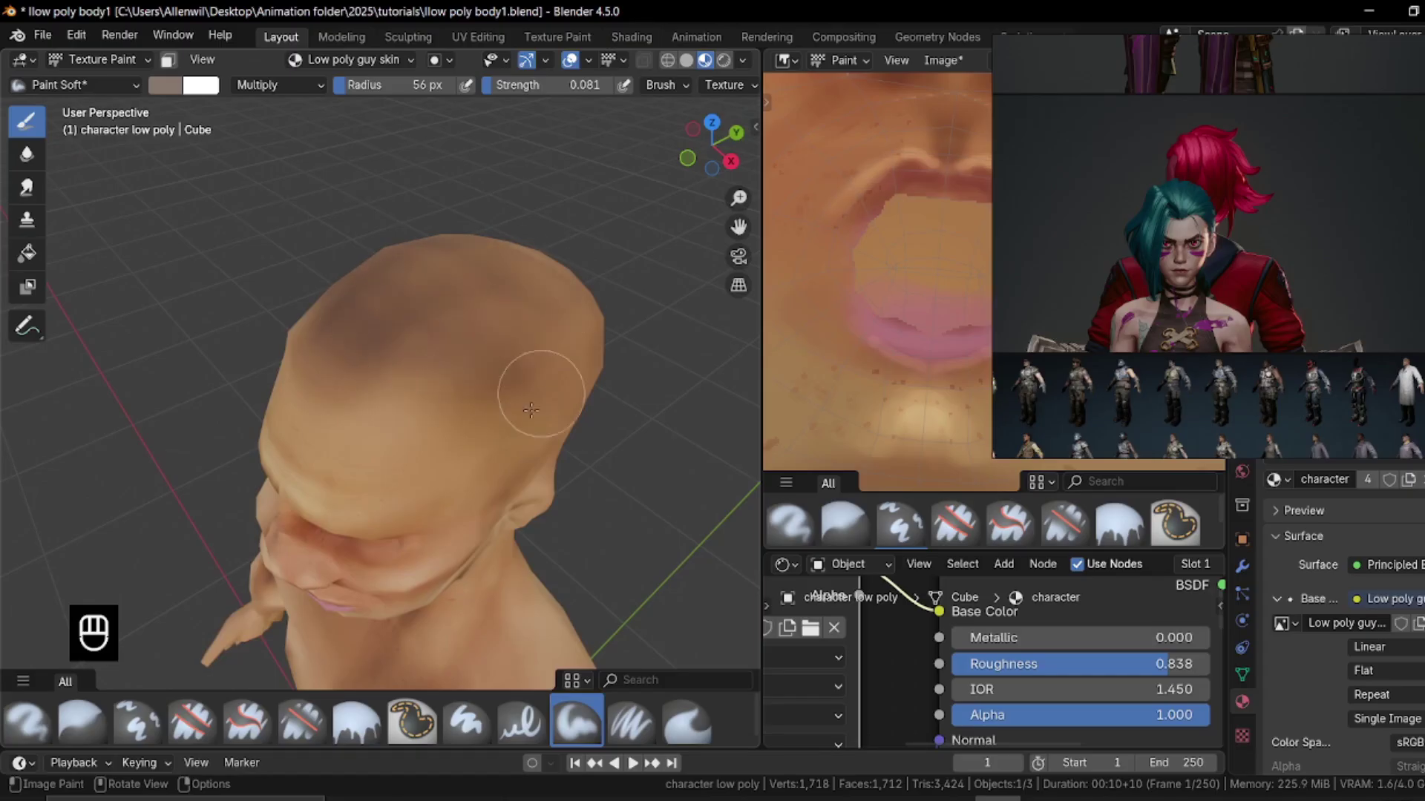
Darken the sides and back of the scalp with the Multiply brush, enlarging its radius to 78 px
middle_drag(530, 409, 393, 301)
mouse_move(406, 357)
middle_down()
mouse_move(407, 308)
mouse_move(356, 308)
mouse_move(515, 311)
middle_up()
key(f)
click(347, 318)
key(f)
click(384, 287)
key(f)
mouse_move(356, 297)
middle_down()
mouse_move(393, 371)
mouse_move(341, 290)
mouse_move(398, 287)
middle_up()
key(f)
Save the Blender file and the skin texture image
scroll(398, 286, down, 5)
key(ctrl+s)
key(alt+s)
Try a brush strength of 0.393 on the scalp and undo the last strokes
drag(542, 86, 578, 86)
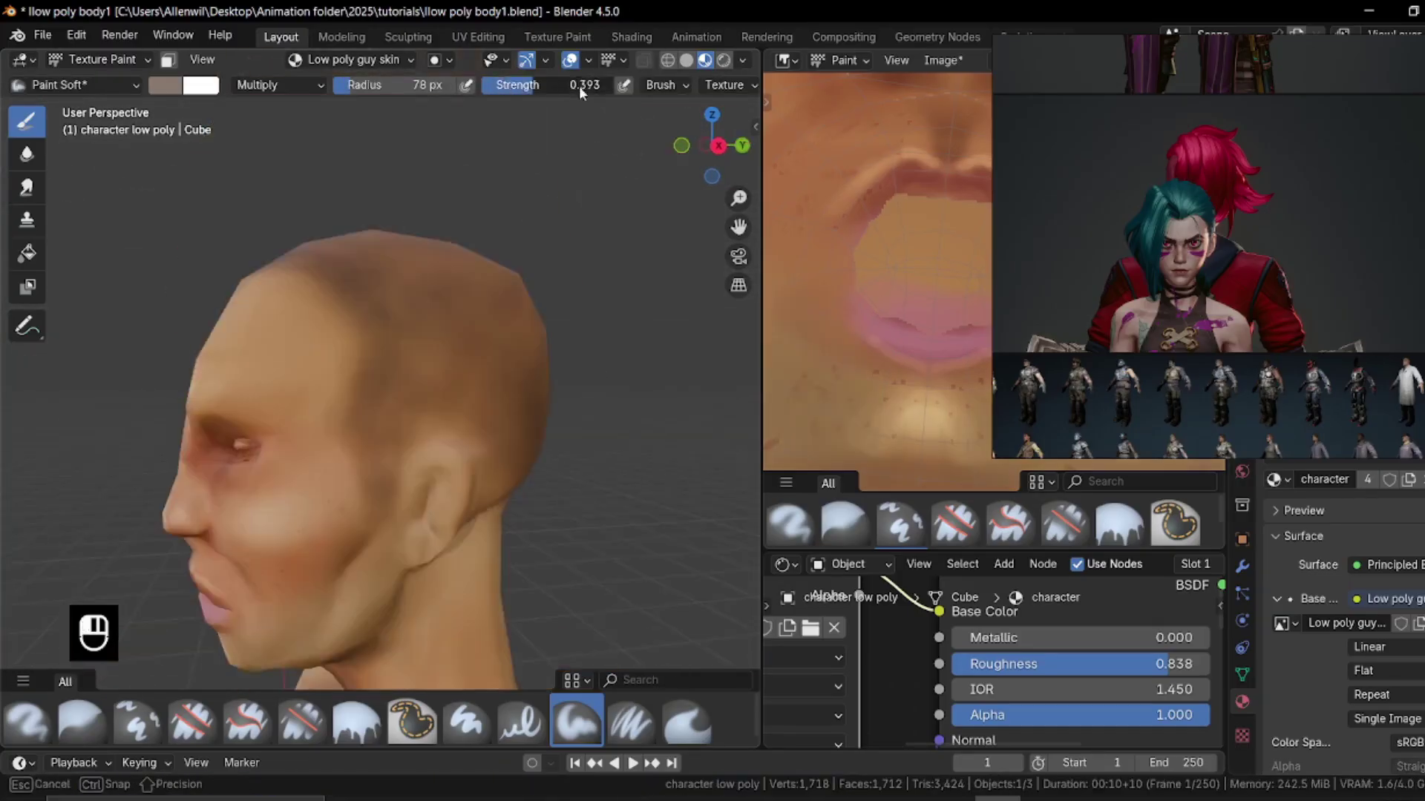
key(f)
key(ctrl+z)
key(ctrl+z)
key(ctrl+z)
key(ctrl+z)
Switch the brush blending mode to Mix and darken its color to near-black #161311
click(279, 89)
click(249, 133)
middle_drag(356, 297, 416, 386)
click(166, 86)
drag(314, 197, 317, 244)
Paint the scalp with the near-black Mix color at strength 0.104, enlarging the brush radius to 117 px
key(f)
mouse_move(386, 372)
middle_down()
mouse_move(445, 326)
mouse_move(384, 375)
mouse_move(382, 304)
middle_up()
key(f)
key(f)
click(446, 349)
middle_drag(445, 349, 589, 334)
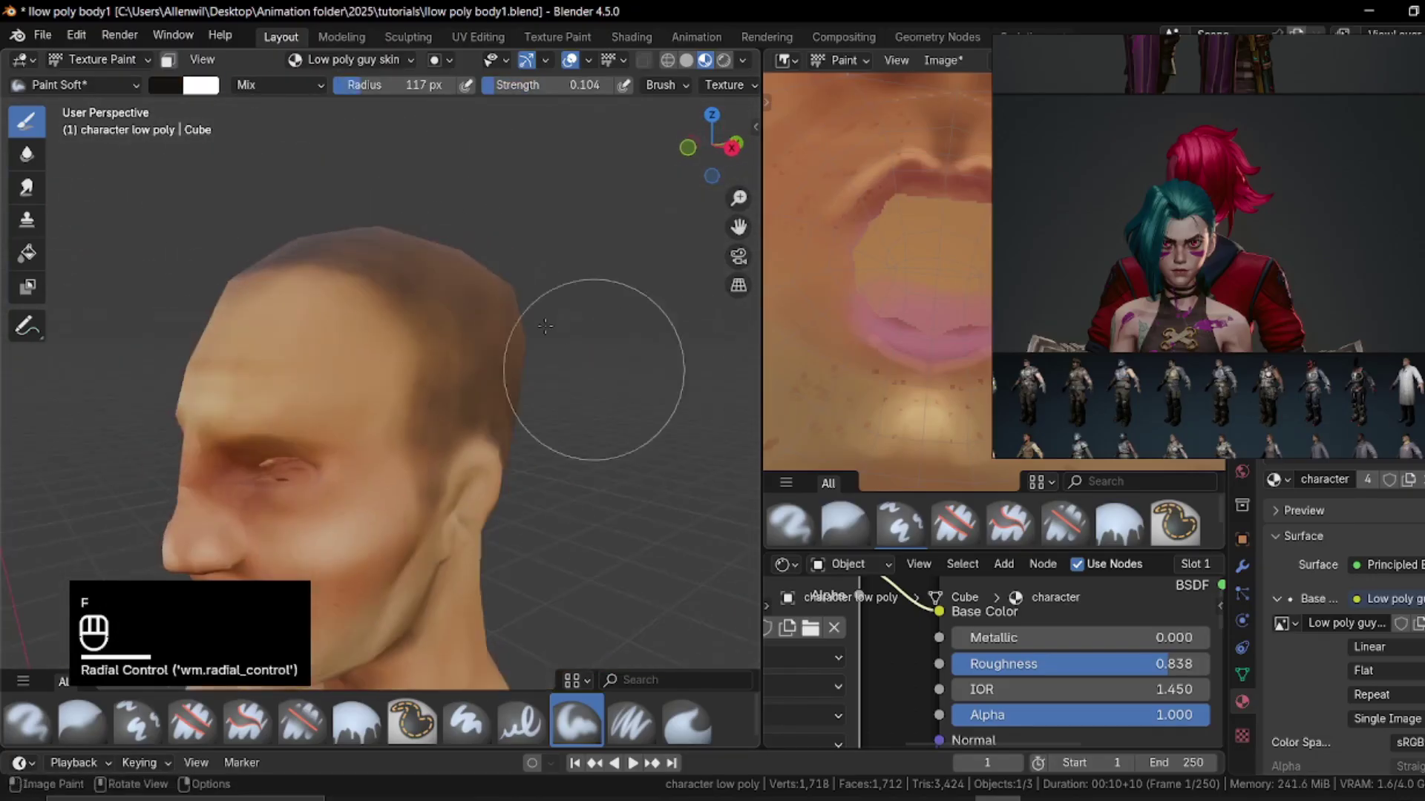
Save the skin texture image and minimize the texture painting reference window
scroll(507, 424, down, 2)
middle_drag(507, 424, 493, 408)
scroll(494, 408, down, 3)
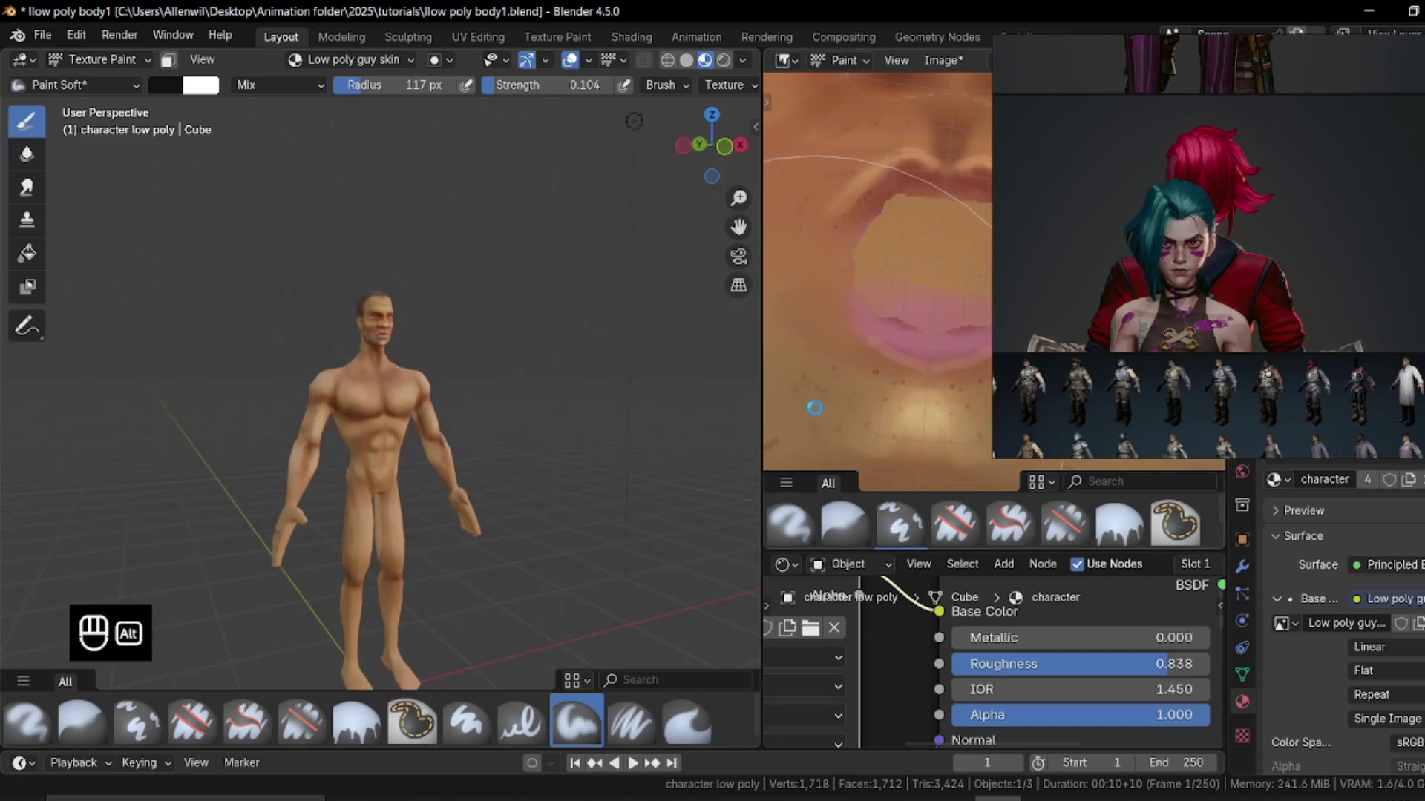
key(alt+s)
middle_drag(519, 386, 490, 386)
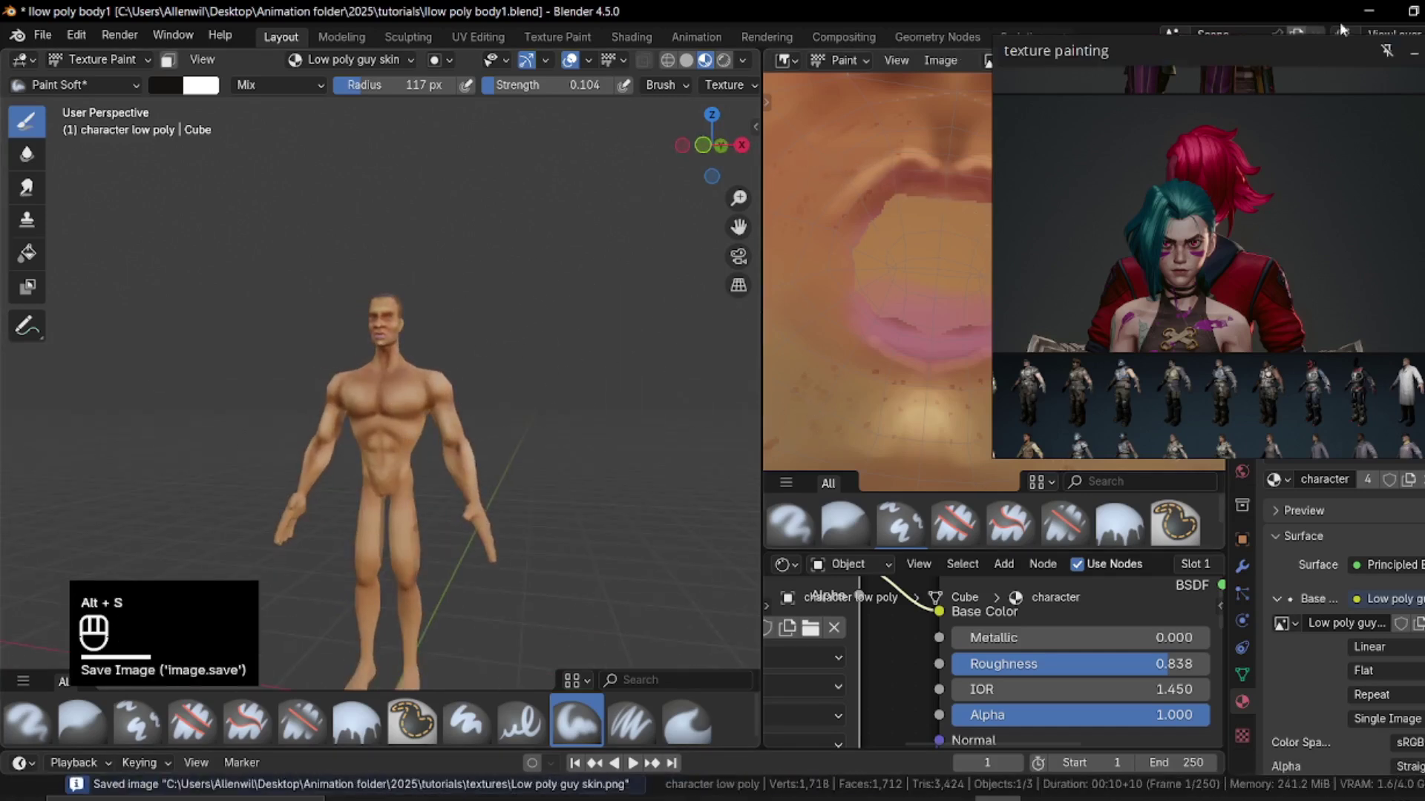
click(1414, 52)
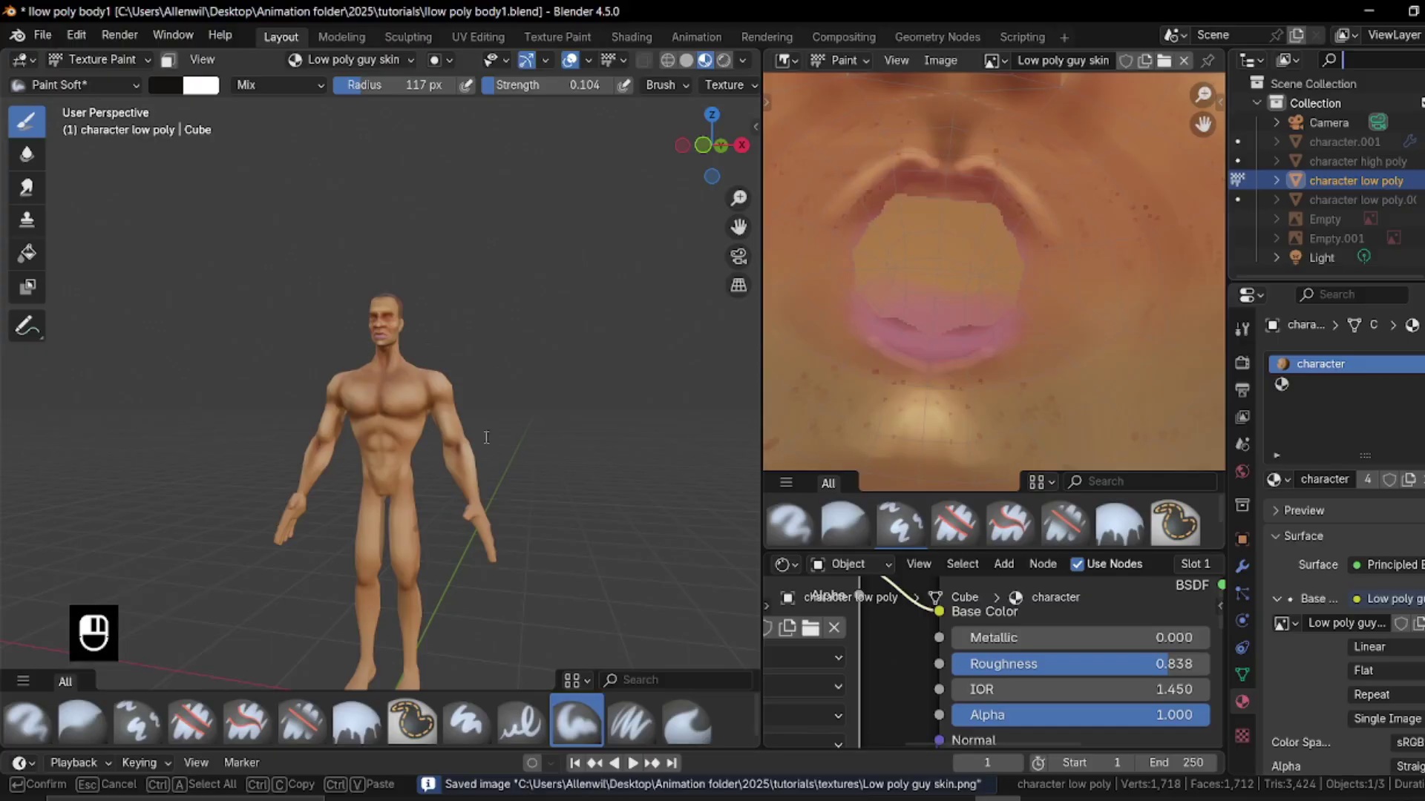
mouse_move(525, 350)
middle_down()
mouse_move(460, 349)
mouse_move(483, 348)
mouse_move(485, 324)
mouse_move(490, 388)
middle_up()
scroll(491, 388, up, 2)
key(z)
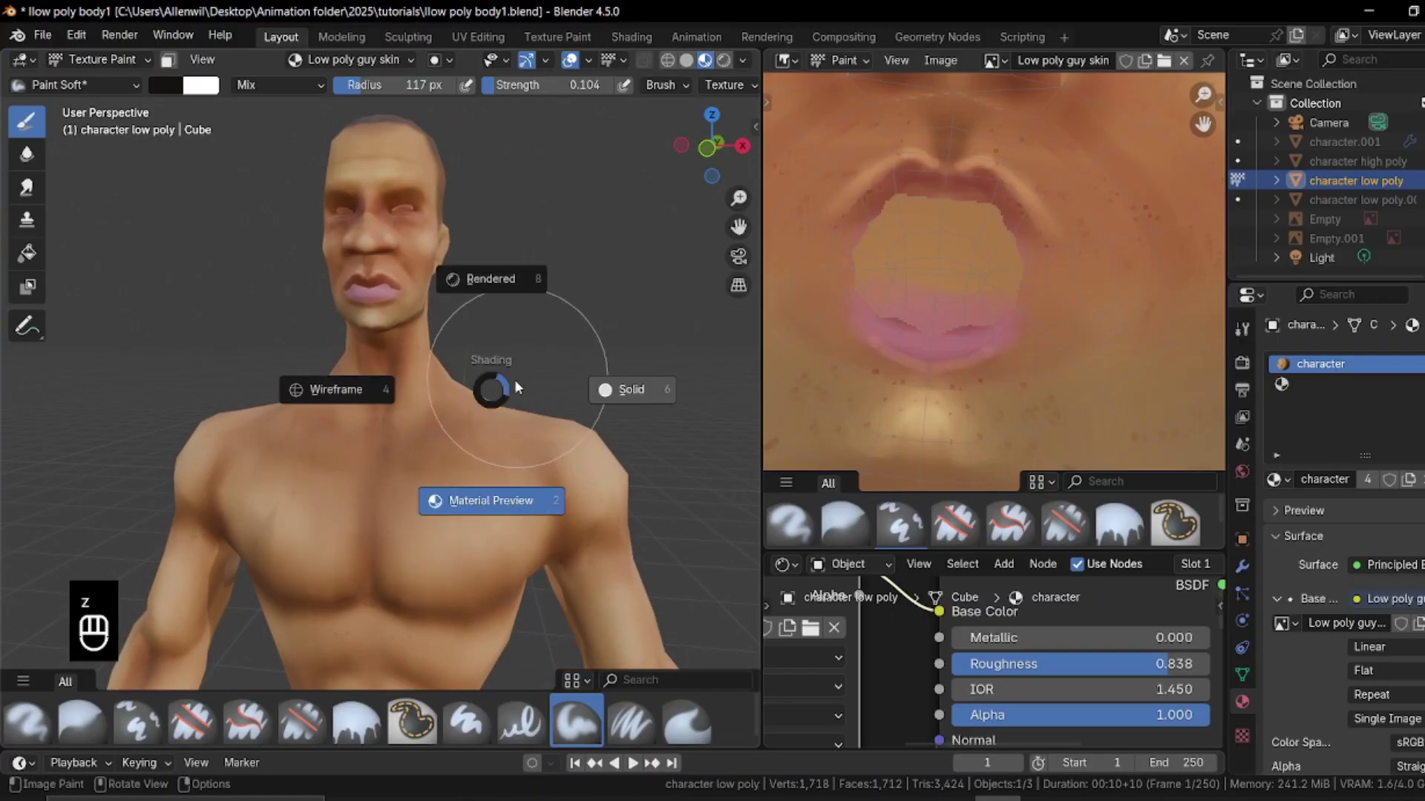
key(Escape)
key(alt+s)
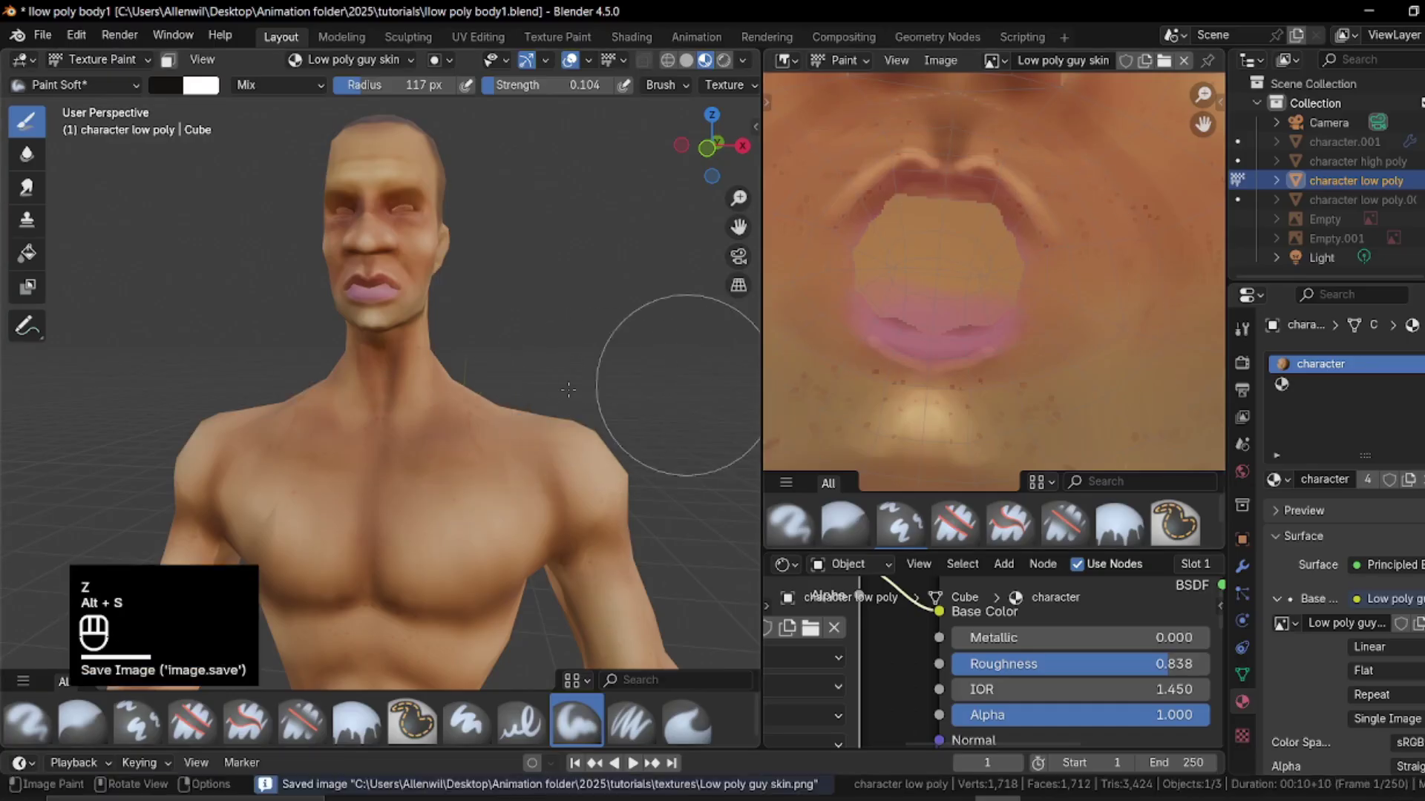
Set the brush color to a dark red-brown and the brush strength to 0.092
key(z)
middle_drag(398, 413, 523, 397)
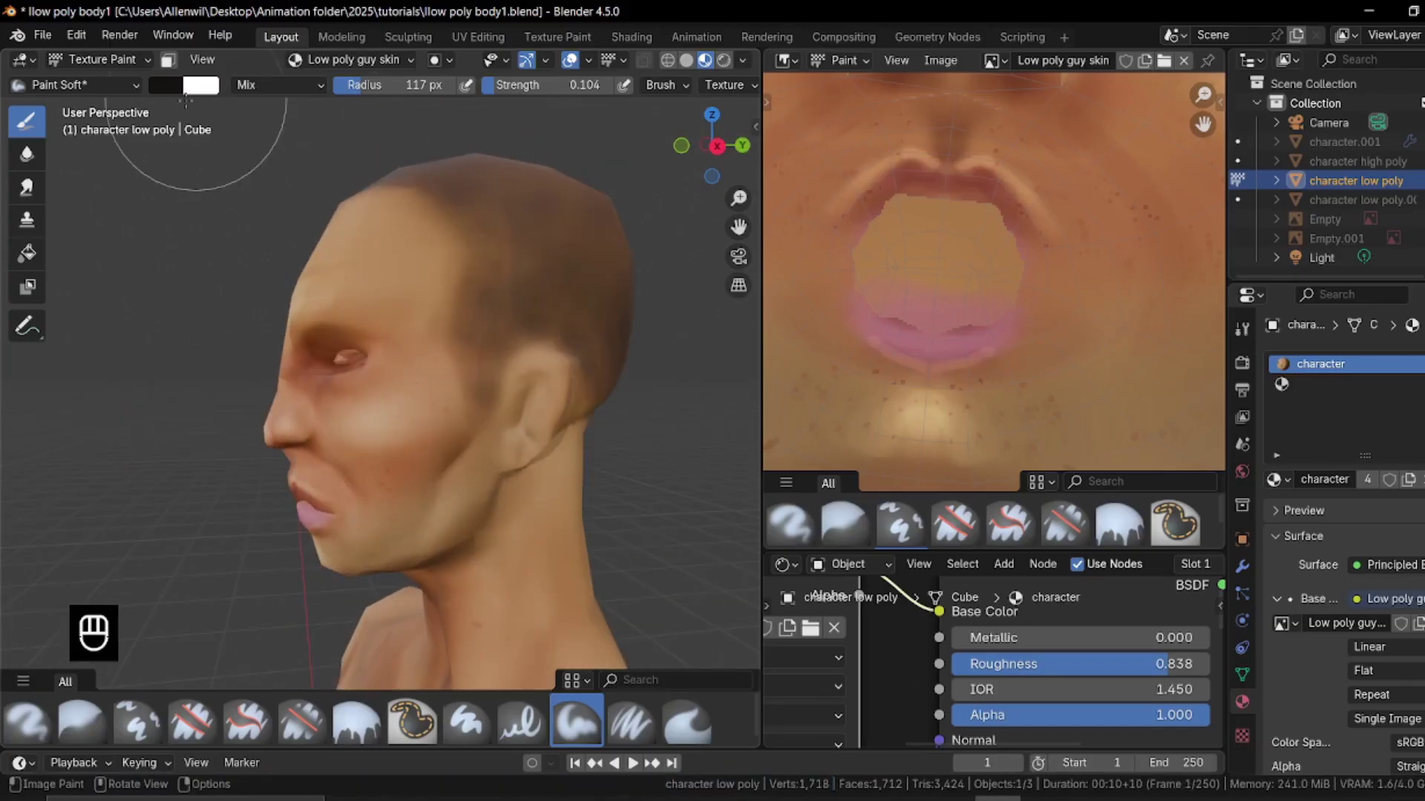
click(166, 87)
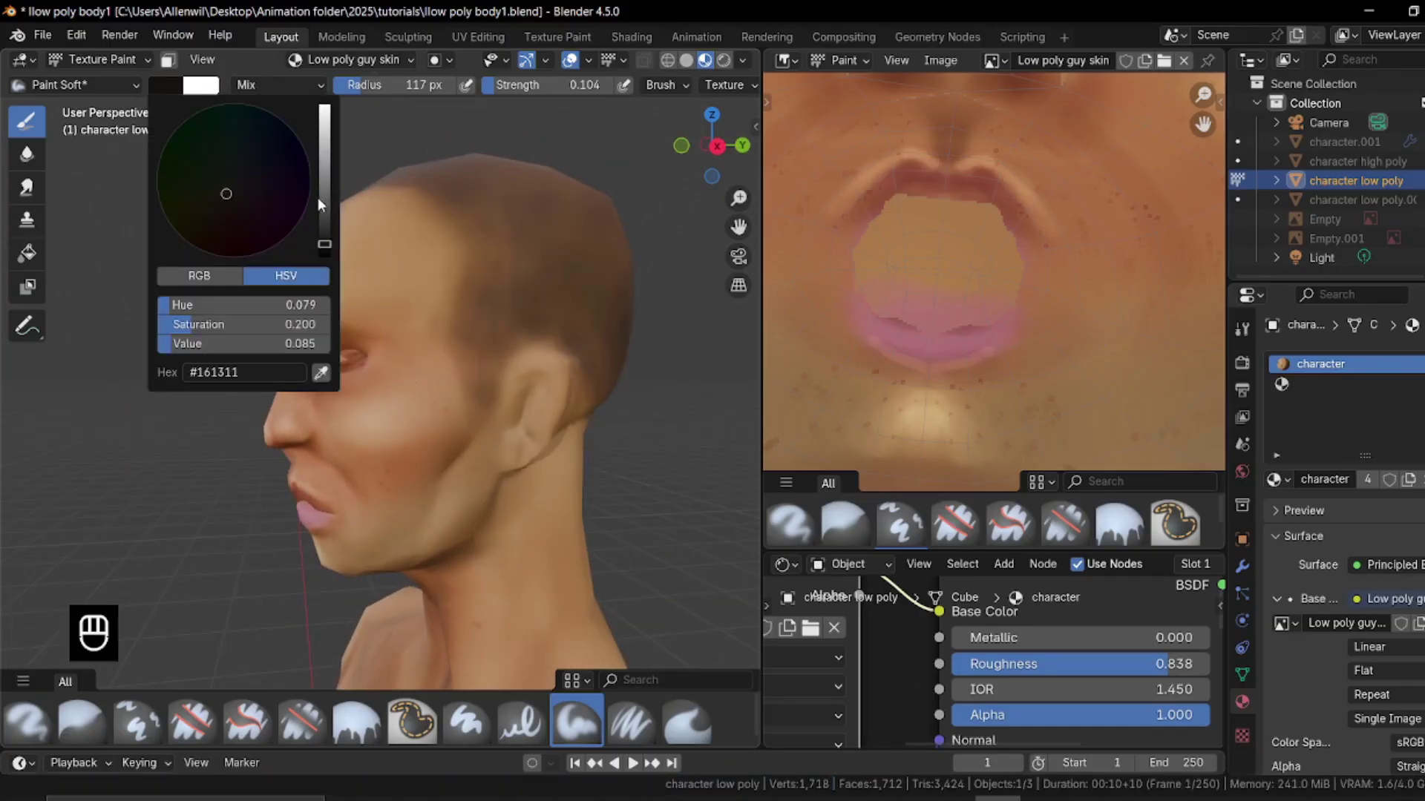
drag(318, 197, 328, 201)
drag(244, 242, 223, 227)
drag(324, 200, 324, 156)
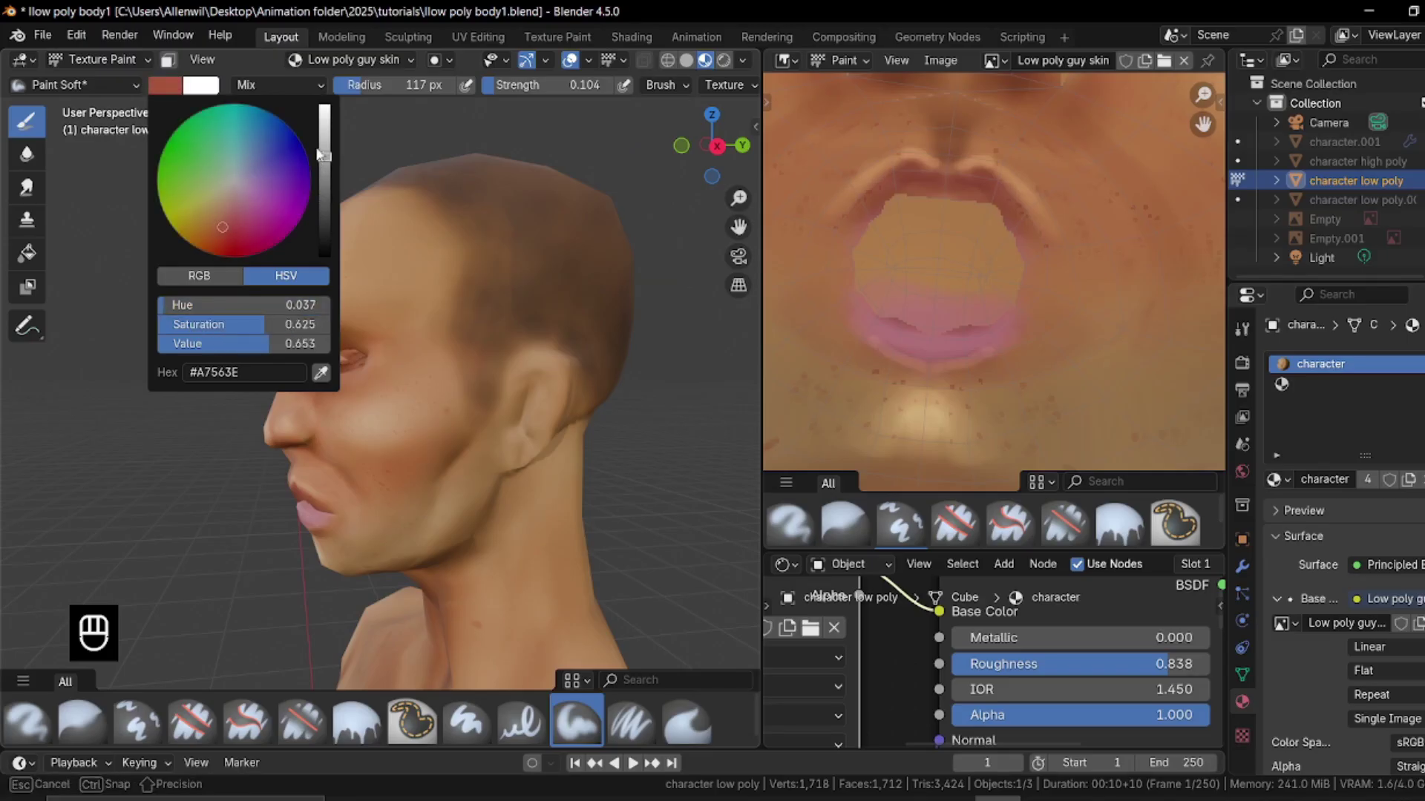
right_click(373, 317)
drag(380, 250, 379, 256)
drag(549, 86, 546, 86)
Tint the side of the head with the red-brown color using an 80 px brush radius
mouse_move(446, 356)
middle_down()
mouse_move(482, 349)
mouse_move(527, 393)
mouse_move(475, 371)
mouse_move(489, 394)
middle_up()
key(f)
drag(493, 327, 484, 382)
mouse_move(485, 382)
middle_down()
mouse_move(366, 398)
mouse_move(448, 432)
mouse_move(423, 401)
mouse_move(445, 319)
middle_up()
Darken the brush color to a very dark brown and reduce the radius to 28 px for the eyebrows
right_click(450, 295)
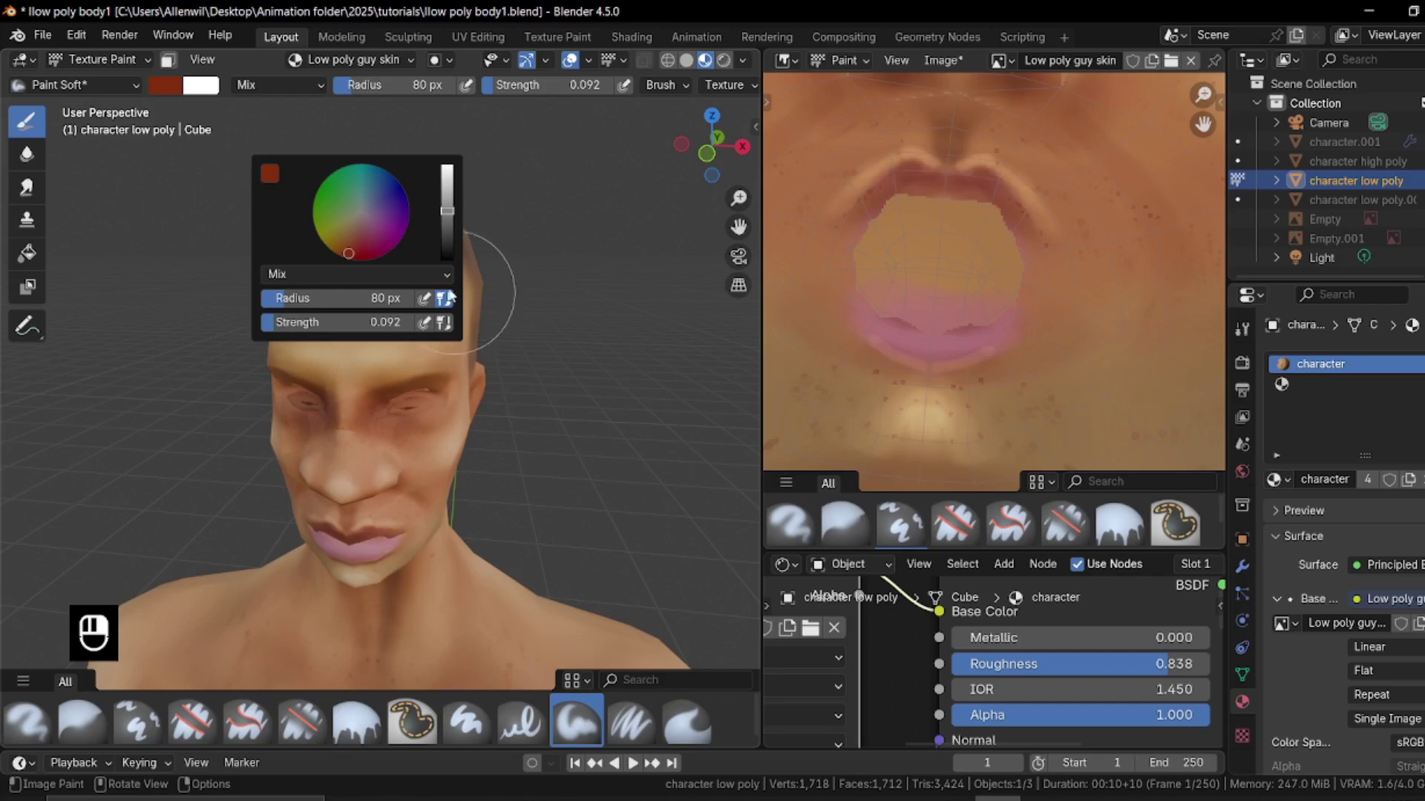
drag(449, 219, 447, 247)
mouse_move(449, 356)
middle_down()
mouse_move(452, 477)
mouse_move(439, 343)
mouse_move(416, 371)
middle_up()
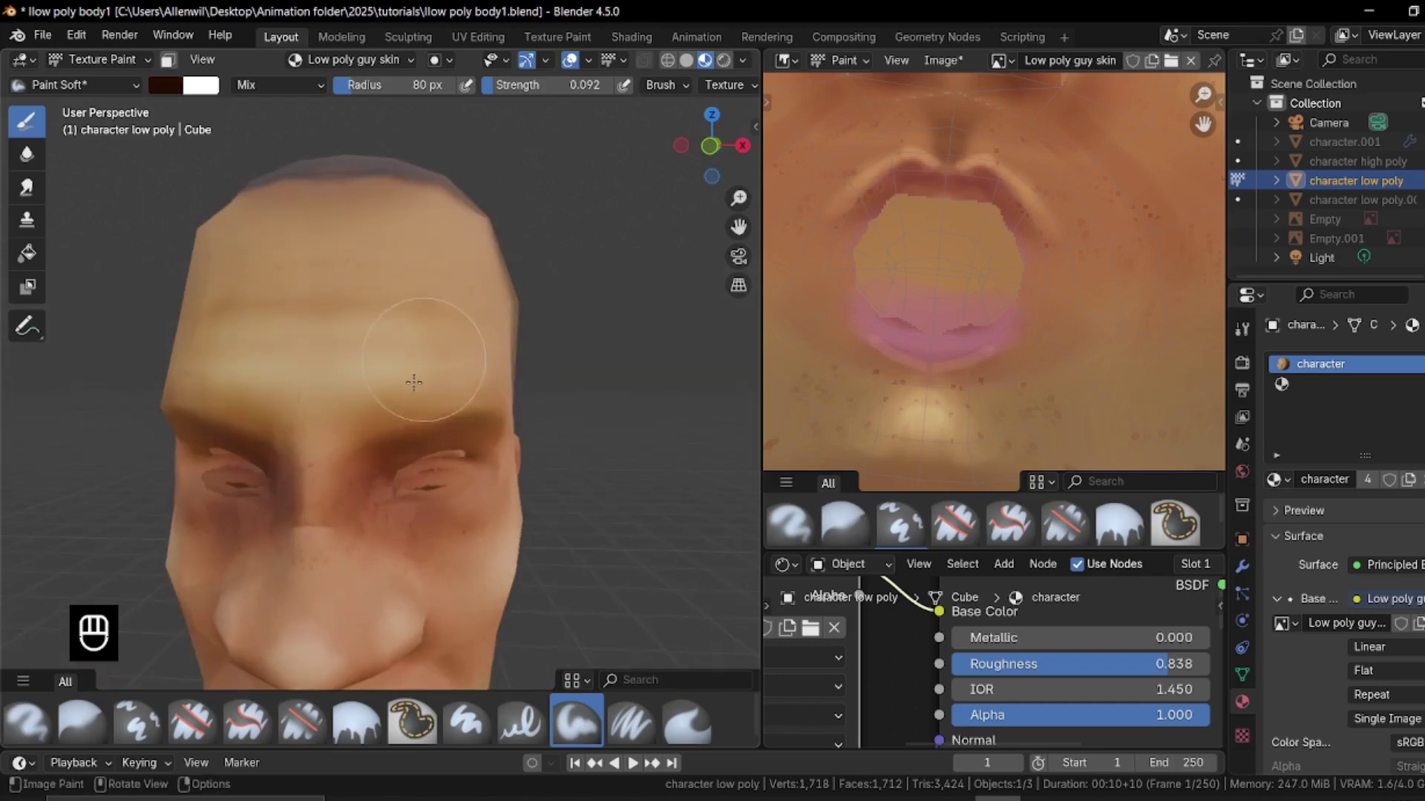
scroll(413, 393, up, 2)
key(f)
click(400, 366)
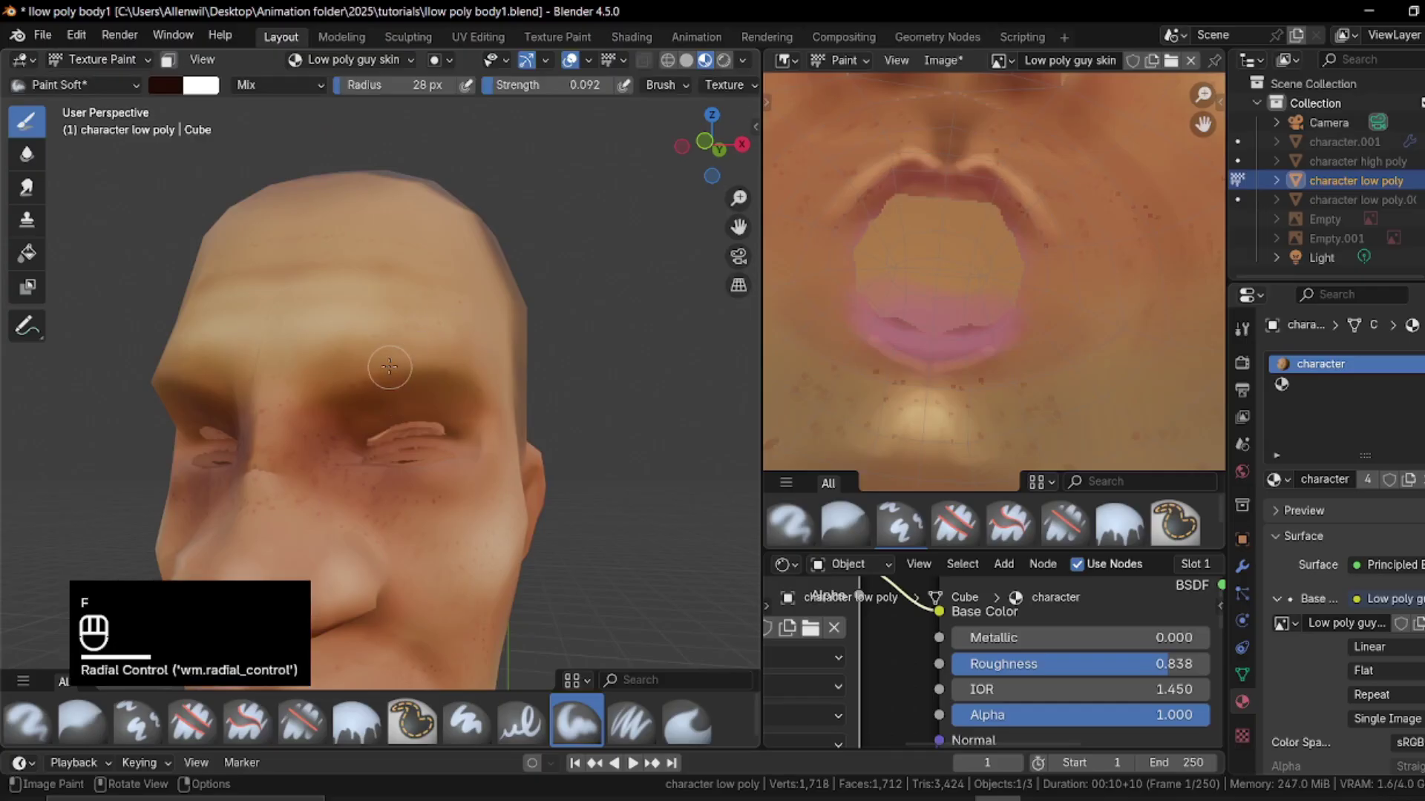
Show the wireframe and start the inner ends of the eyebrows with a 19 px brush radius
key(q)
click(368, 362)
middle_drag(379, 375, 412, 396)
scroll(412, 396, up, 2)
key(f)
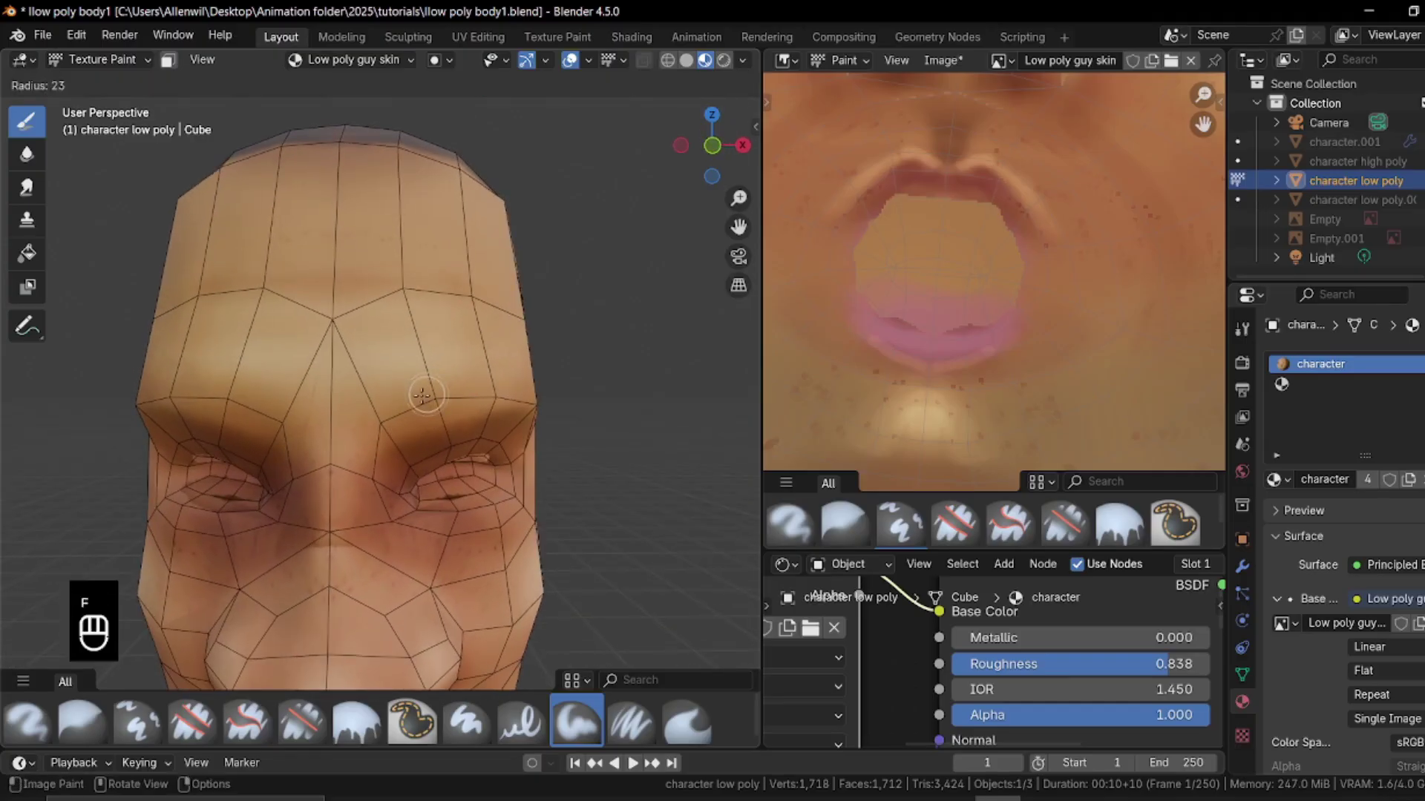
click(404, 413)
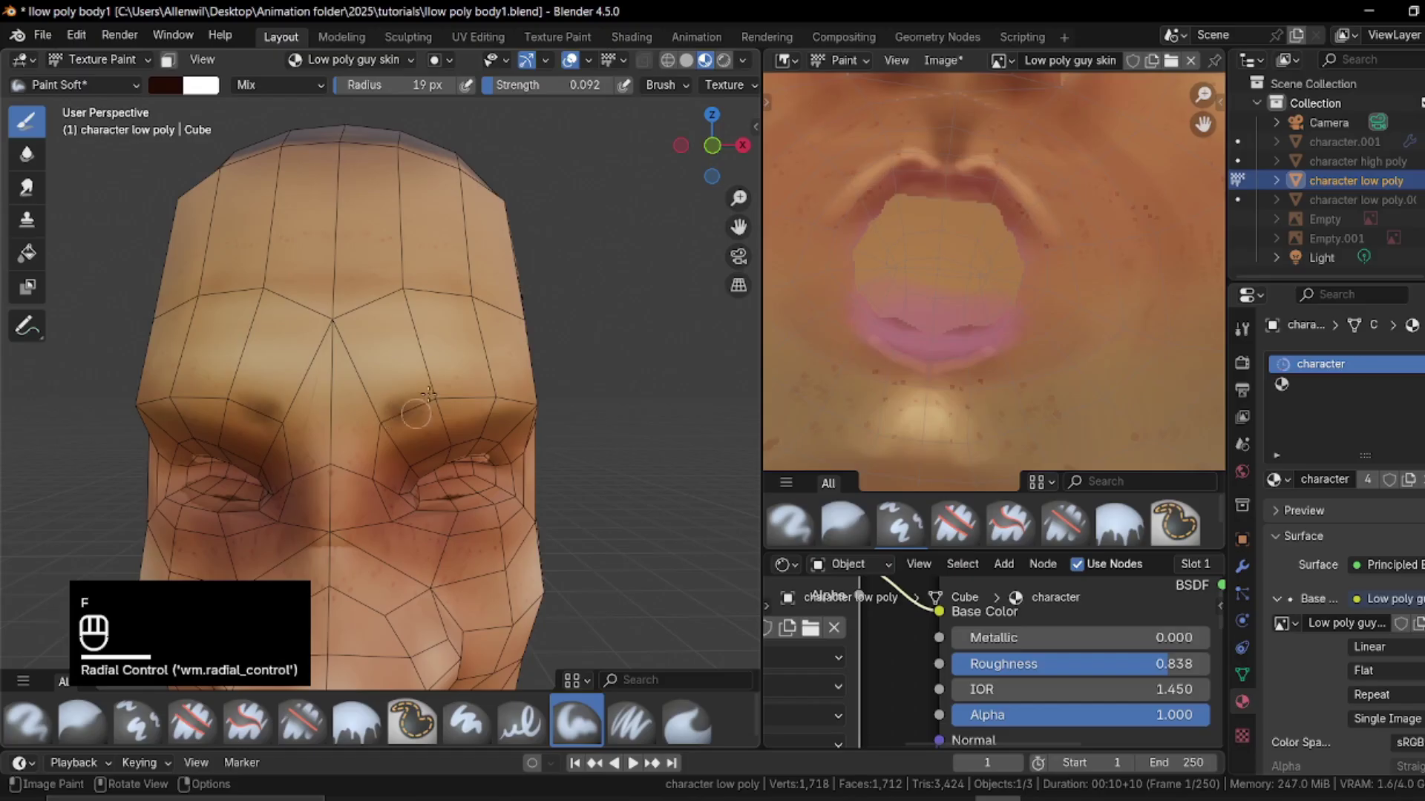
Undo the last eyebrow stroke and paint the dark brown eyebrows along the brow ridge toward the temples
middle_drag(504, 396, 283, 374)
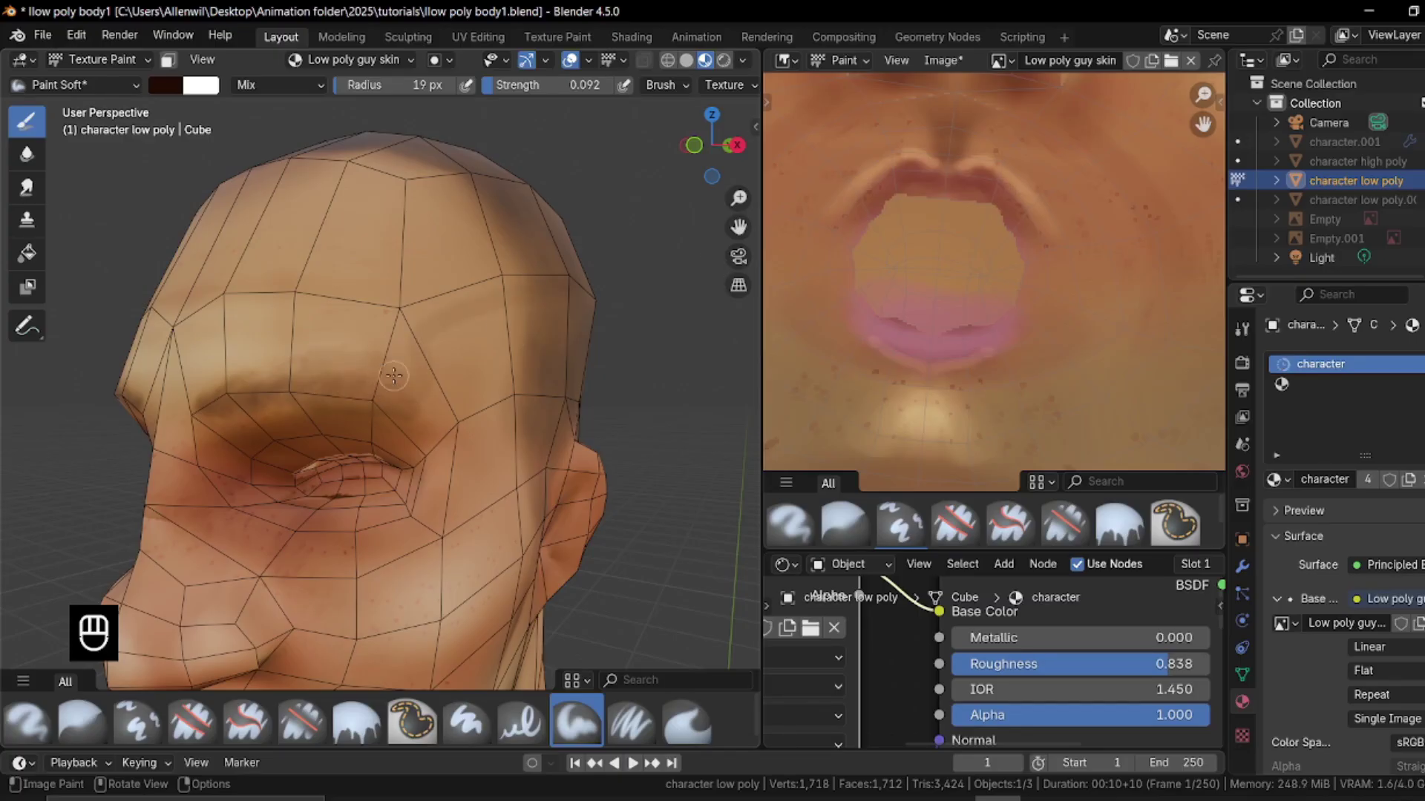
key(ctrl+z)
middle_drag(299, 399, 344, 398)
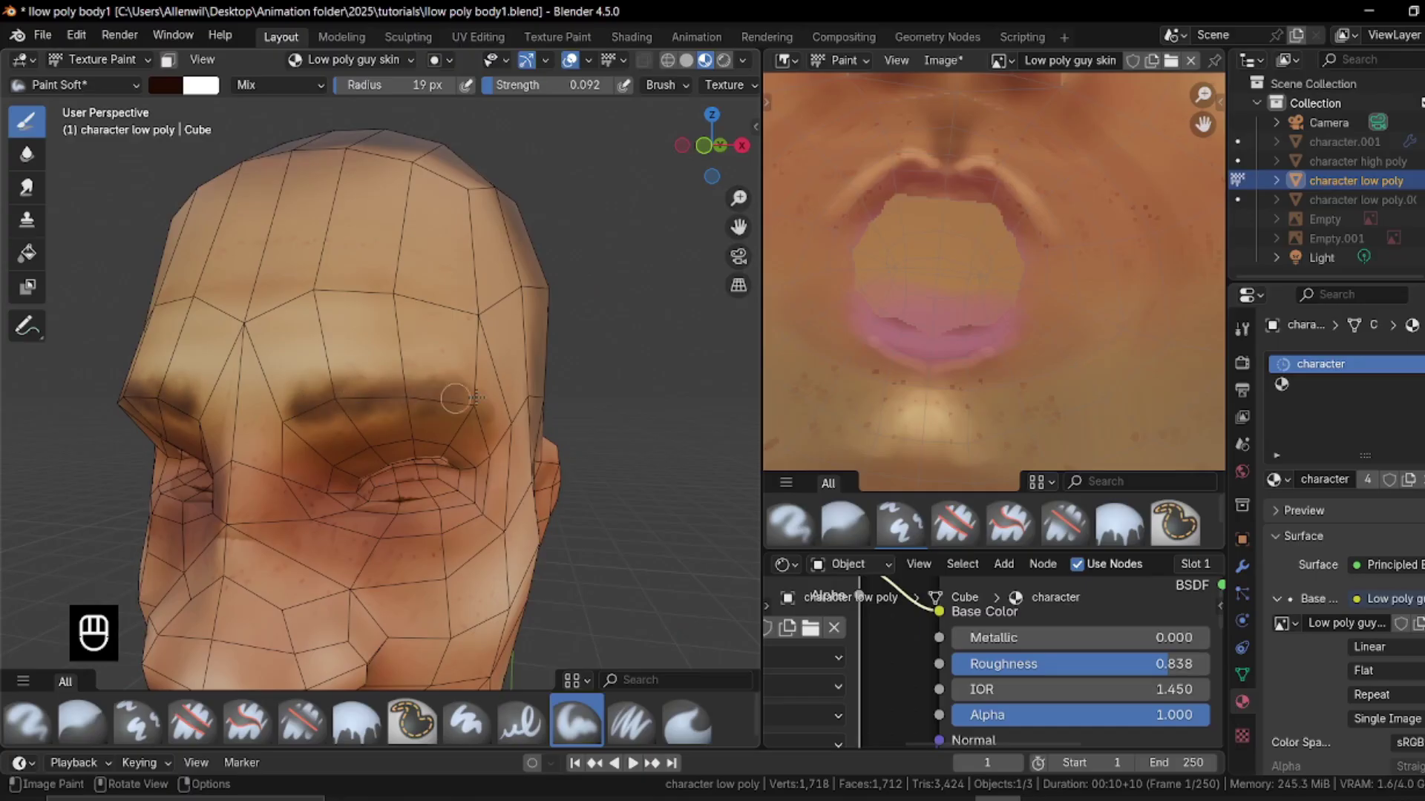
middle_drag(459, 399, 317, 371)
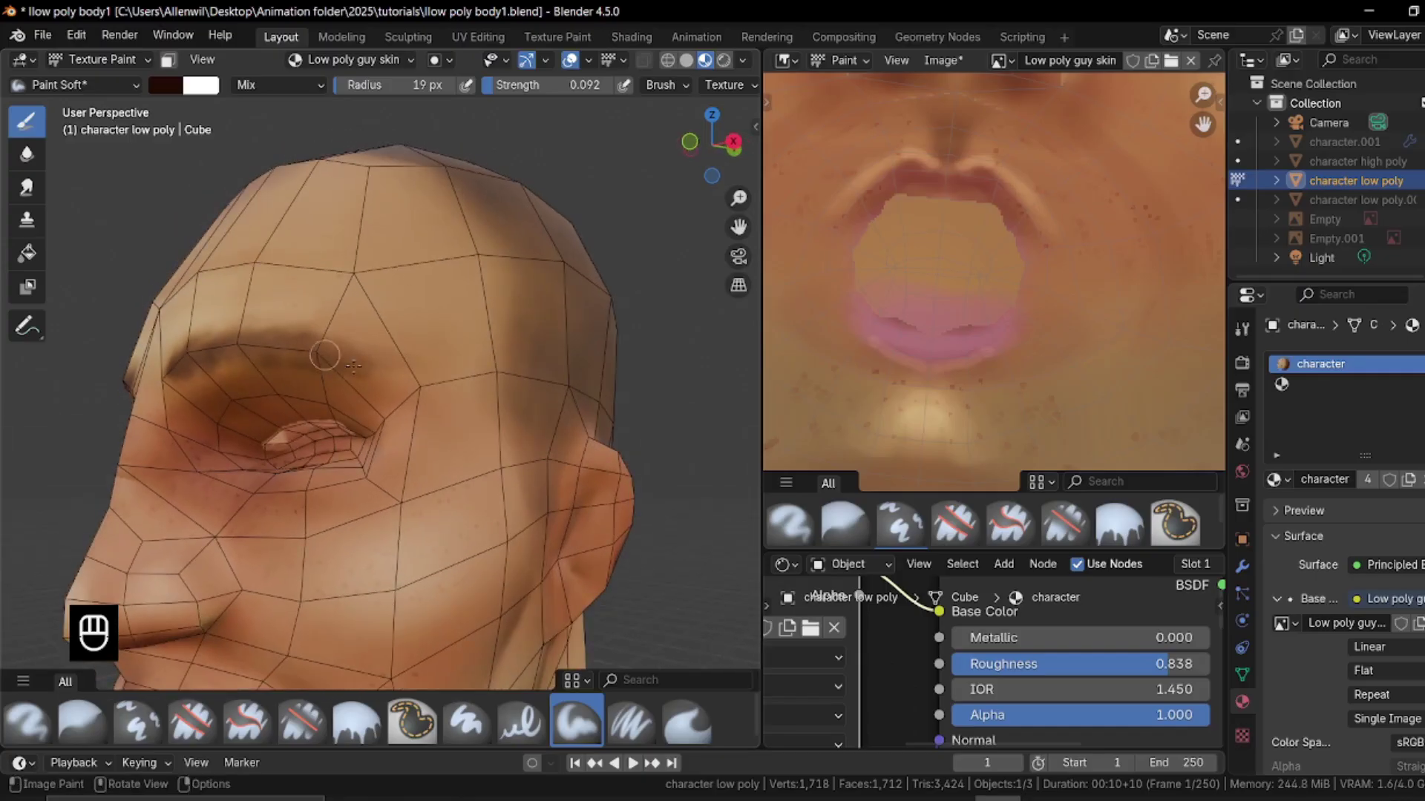
drag(353, 358, 363, 354)
Hide the wireframe and darken the eyebrows using Multiply blending at a brush strength of 0.191
key(q)
mouse_move(327, 356)
middle_down()
mouse_move(461, 341)
mouse_move(327, 391)
mouse_move(401, 397)
mouse_move(357, 379)
middle_up()
click(461, 355)
drag(527, 87, 539, 87)
click(279, 85)
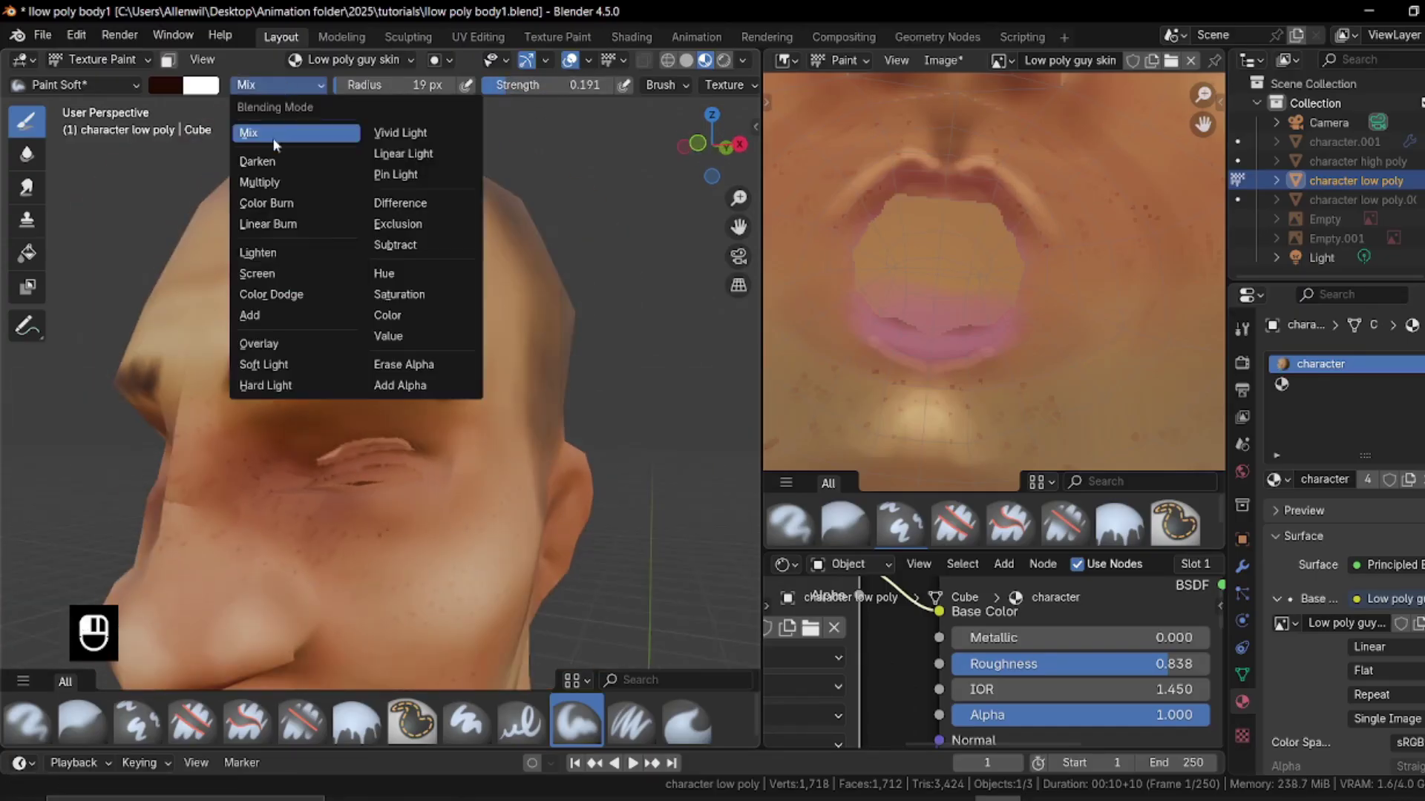
click(271, 182)
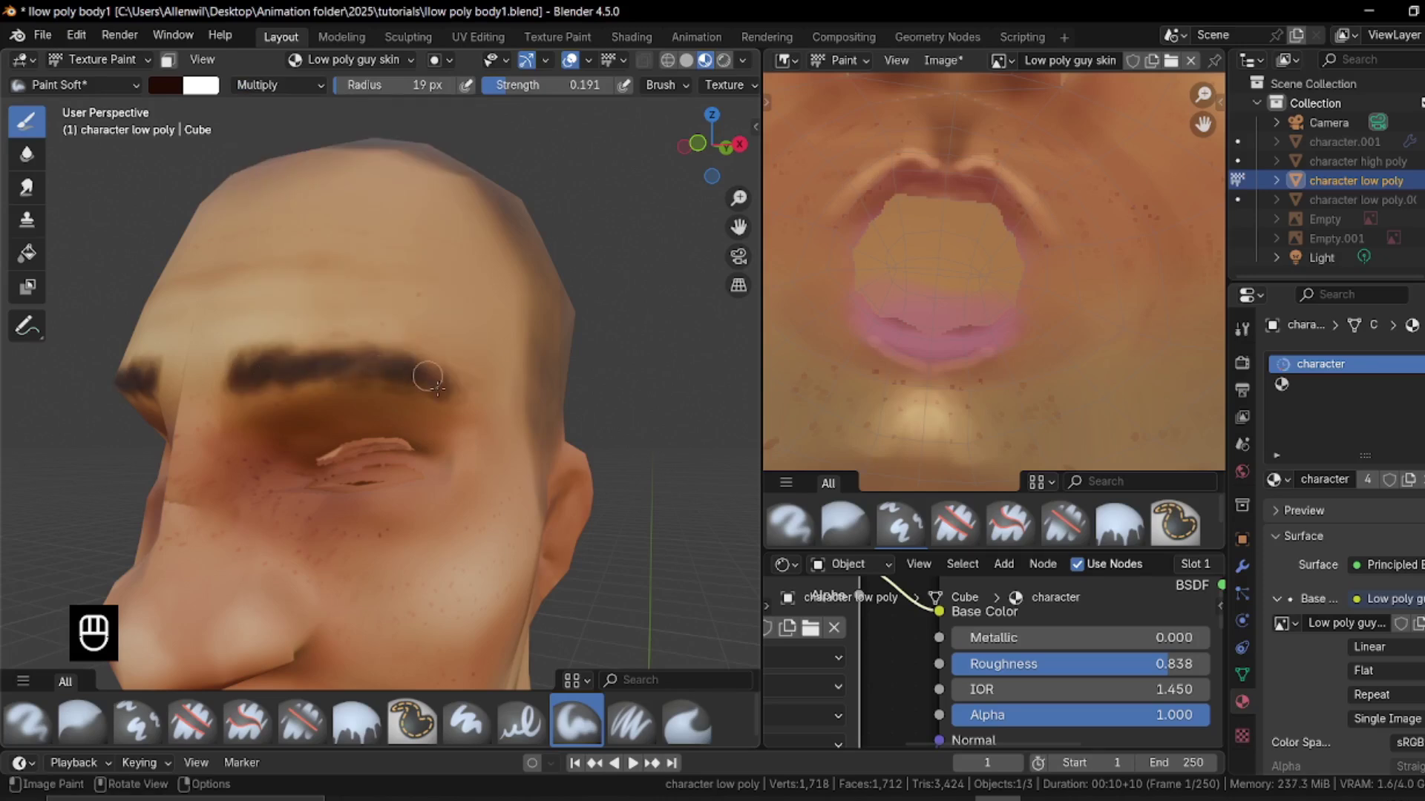
Check the finished eyebrows on the full figure and save the skin texture image and the Blender file
scroll(438, 387, down, 5)
middle_drag(438, 387, 531, 373)
key(s)
key(ctrl+s)
scroll(505, 349, up, 6)
ctrl+middle_drag(486, 325, 417, 404)
key(ctrl+s)
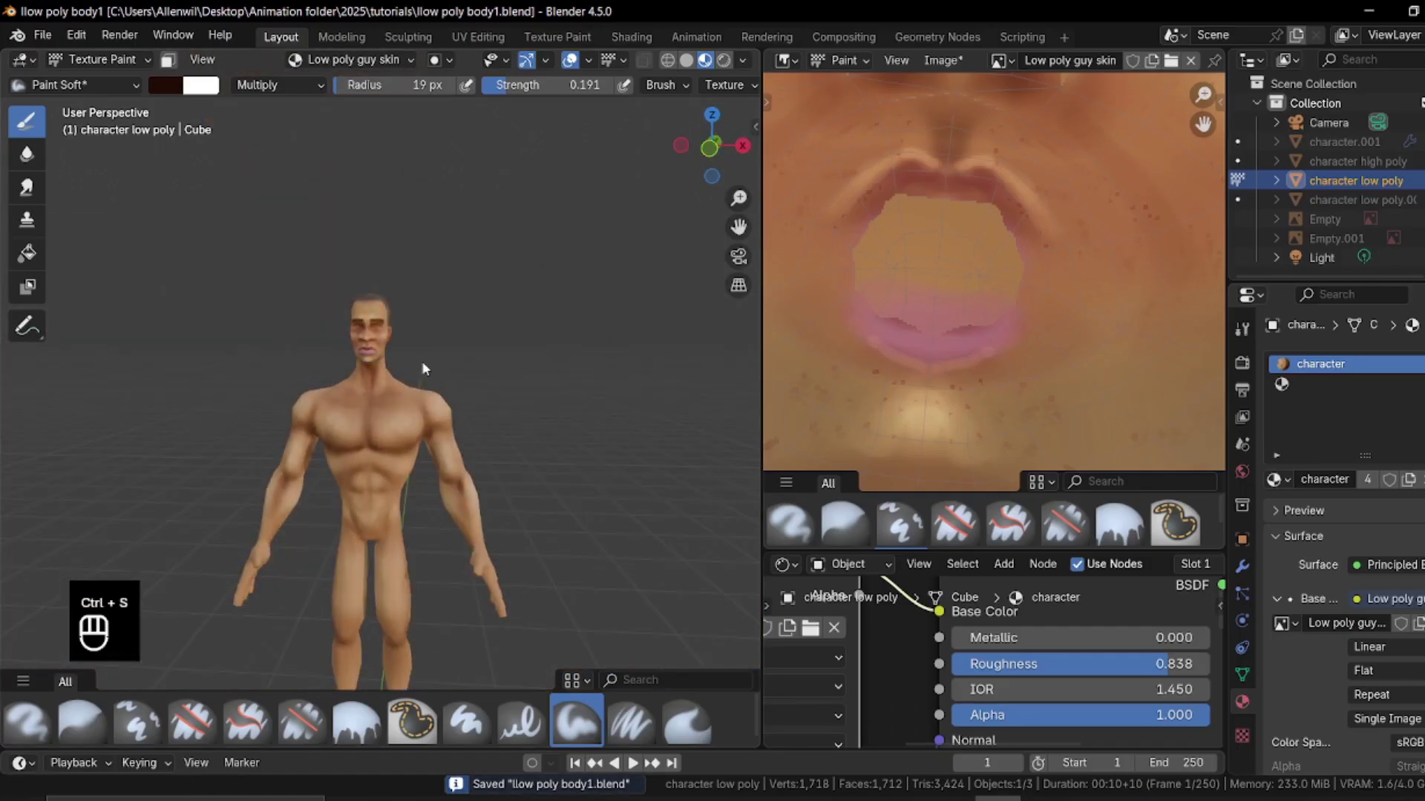